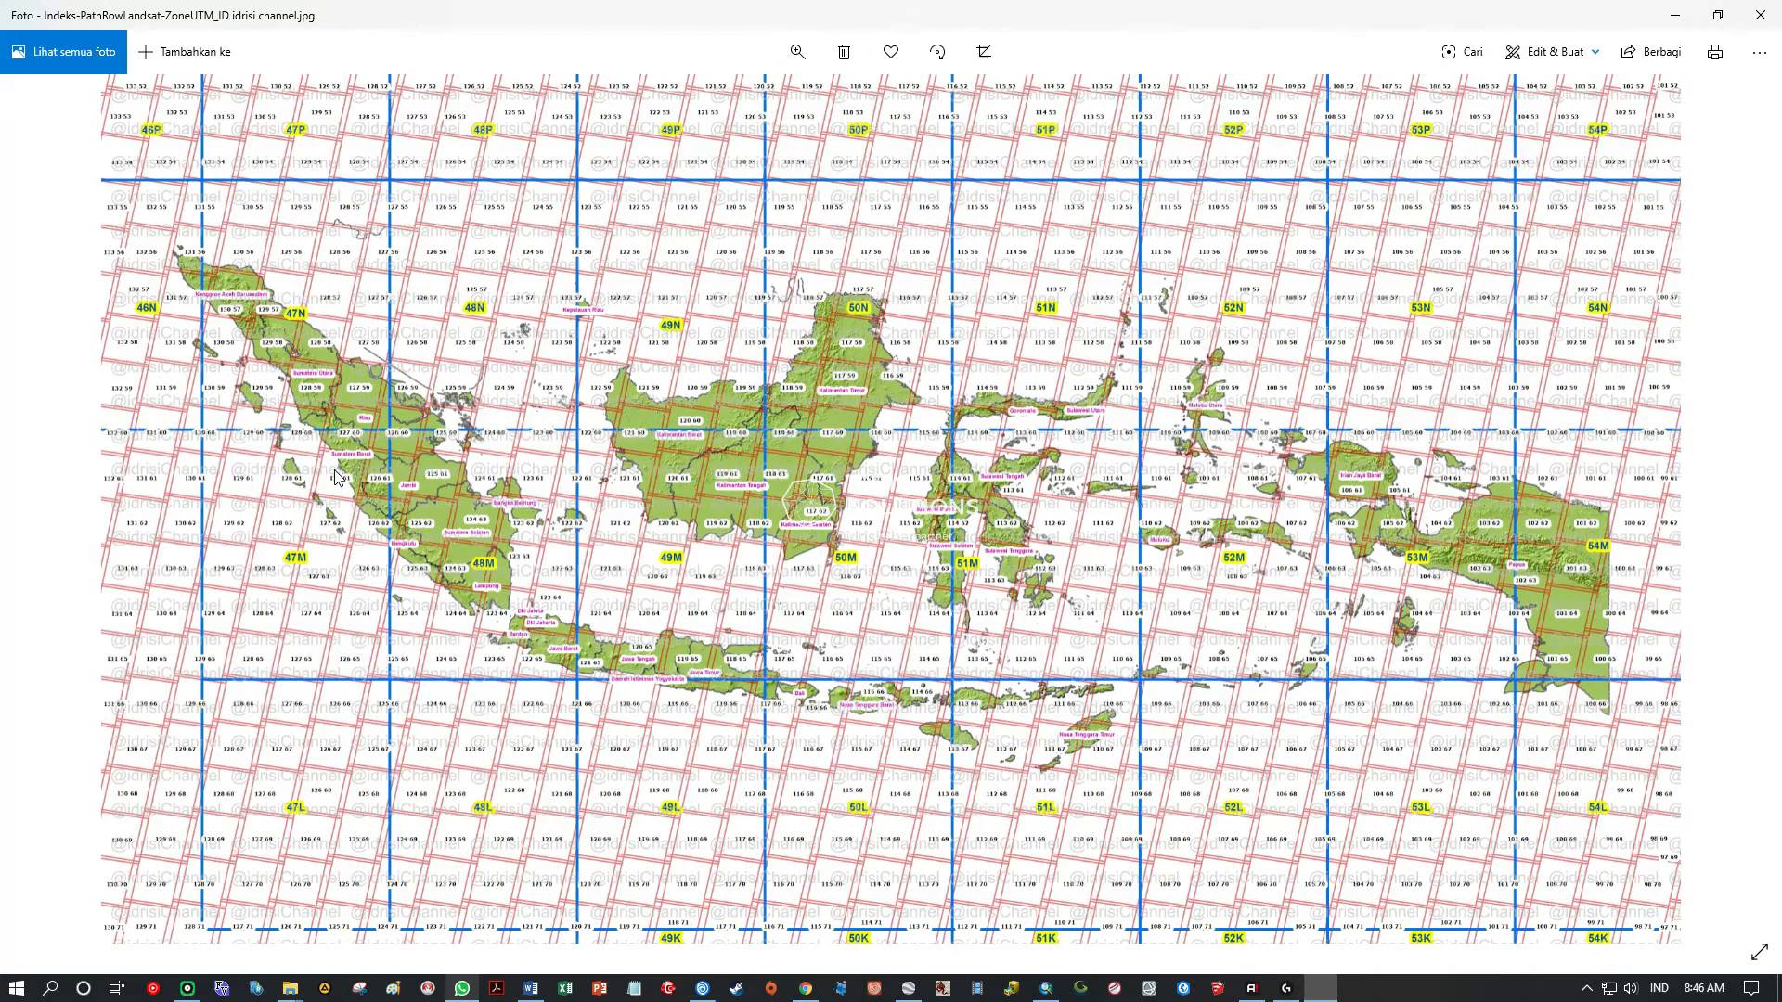
- Examine the Landsat path/row index map around Sumatera Barat to determine the path and row covering the study area
scroll(298, 464, up, 5)
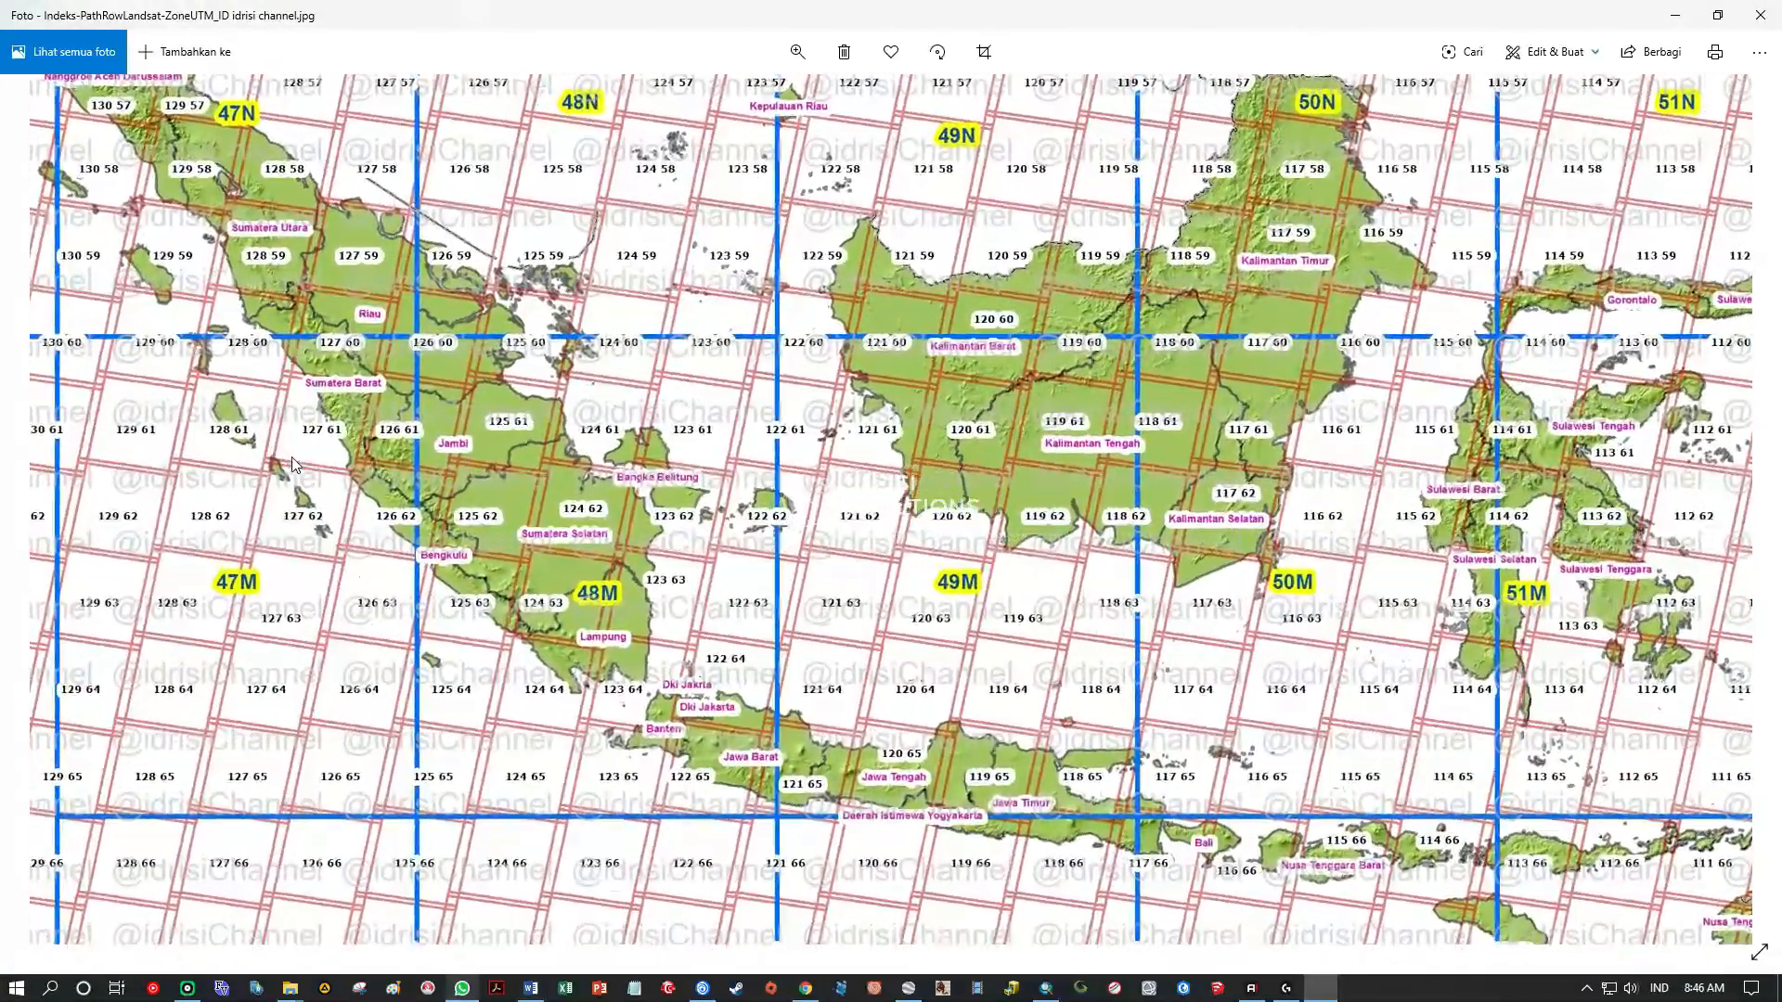
scroll(422, 449, up, 5)
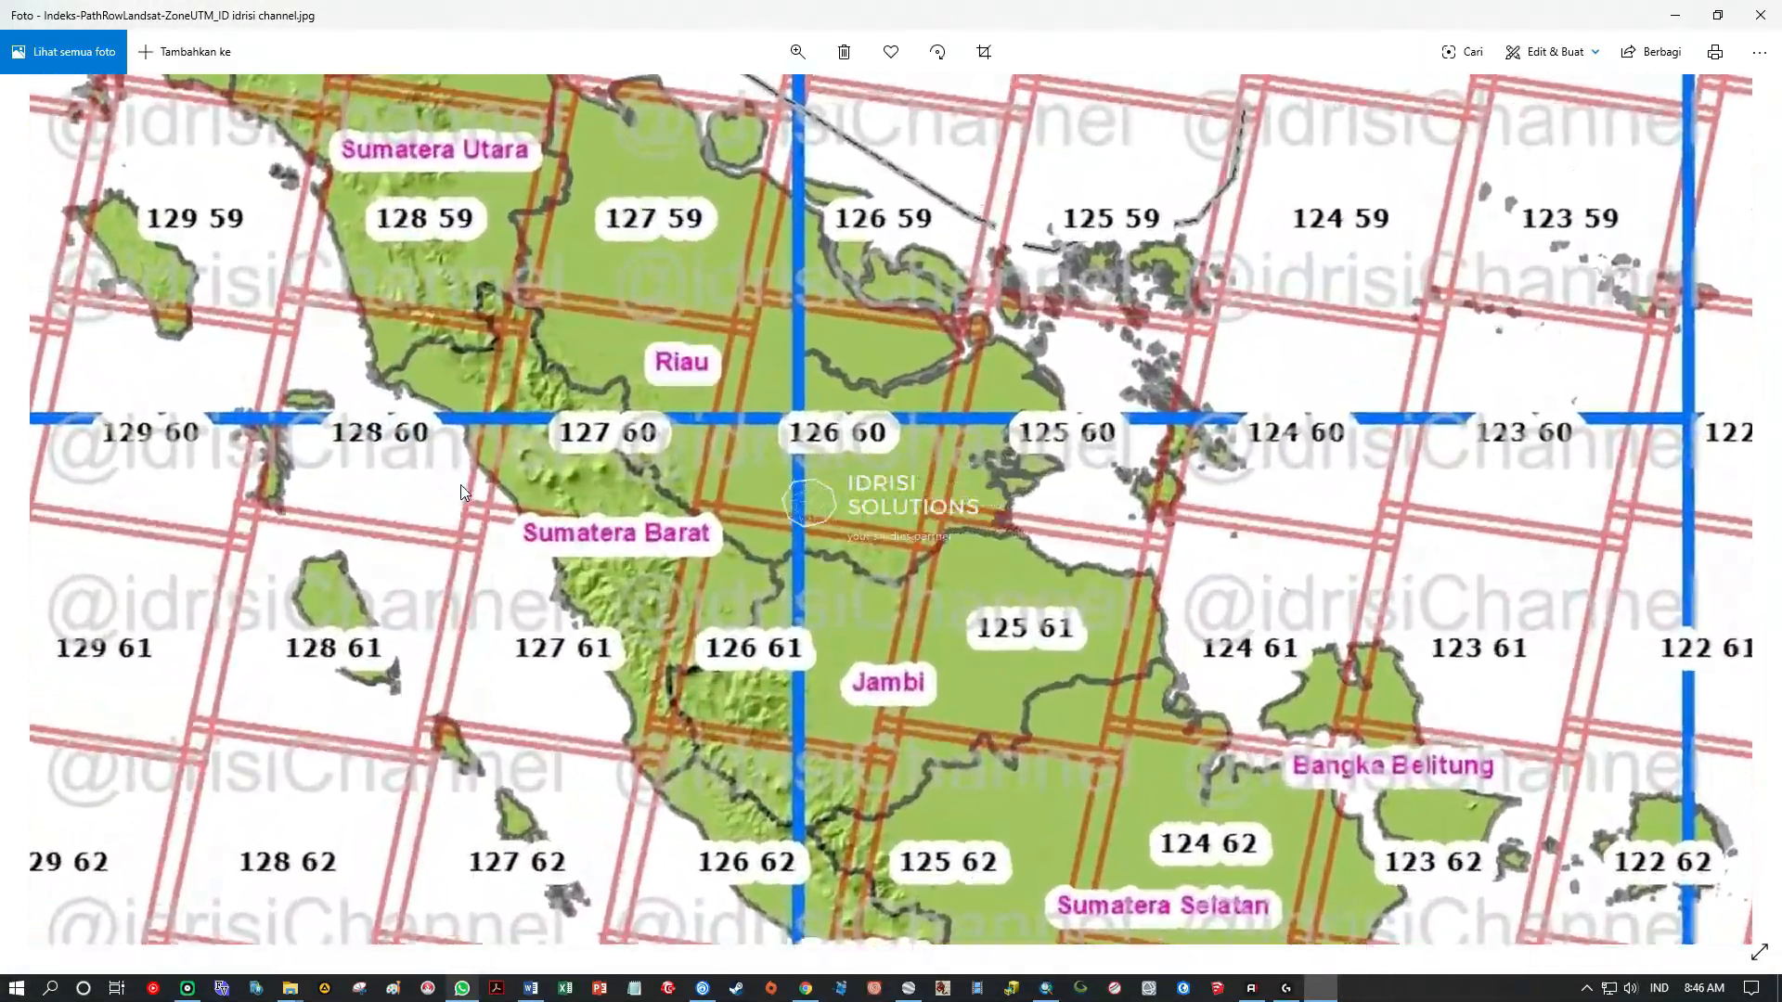
scroll(601, 531, up, 3)
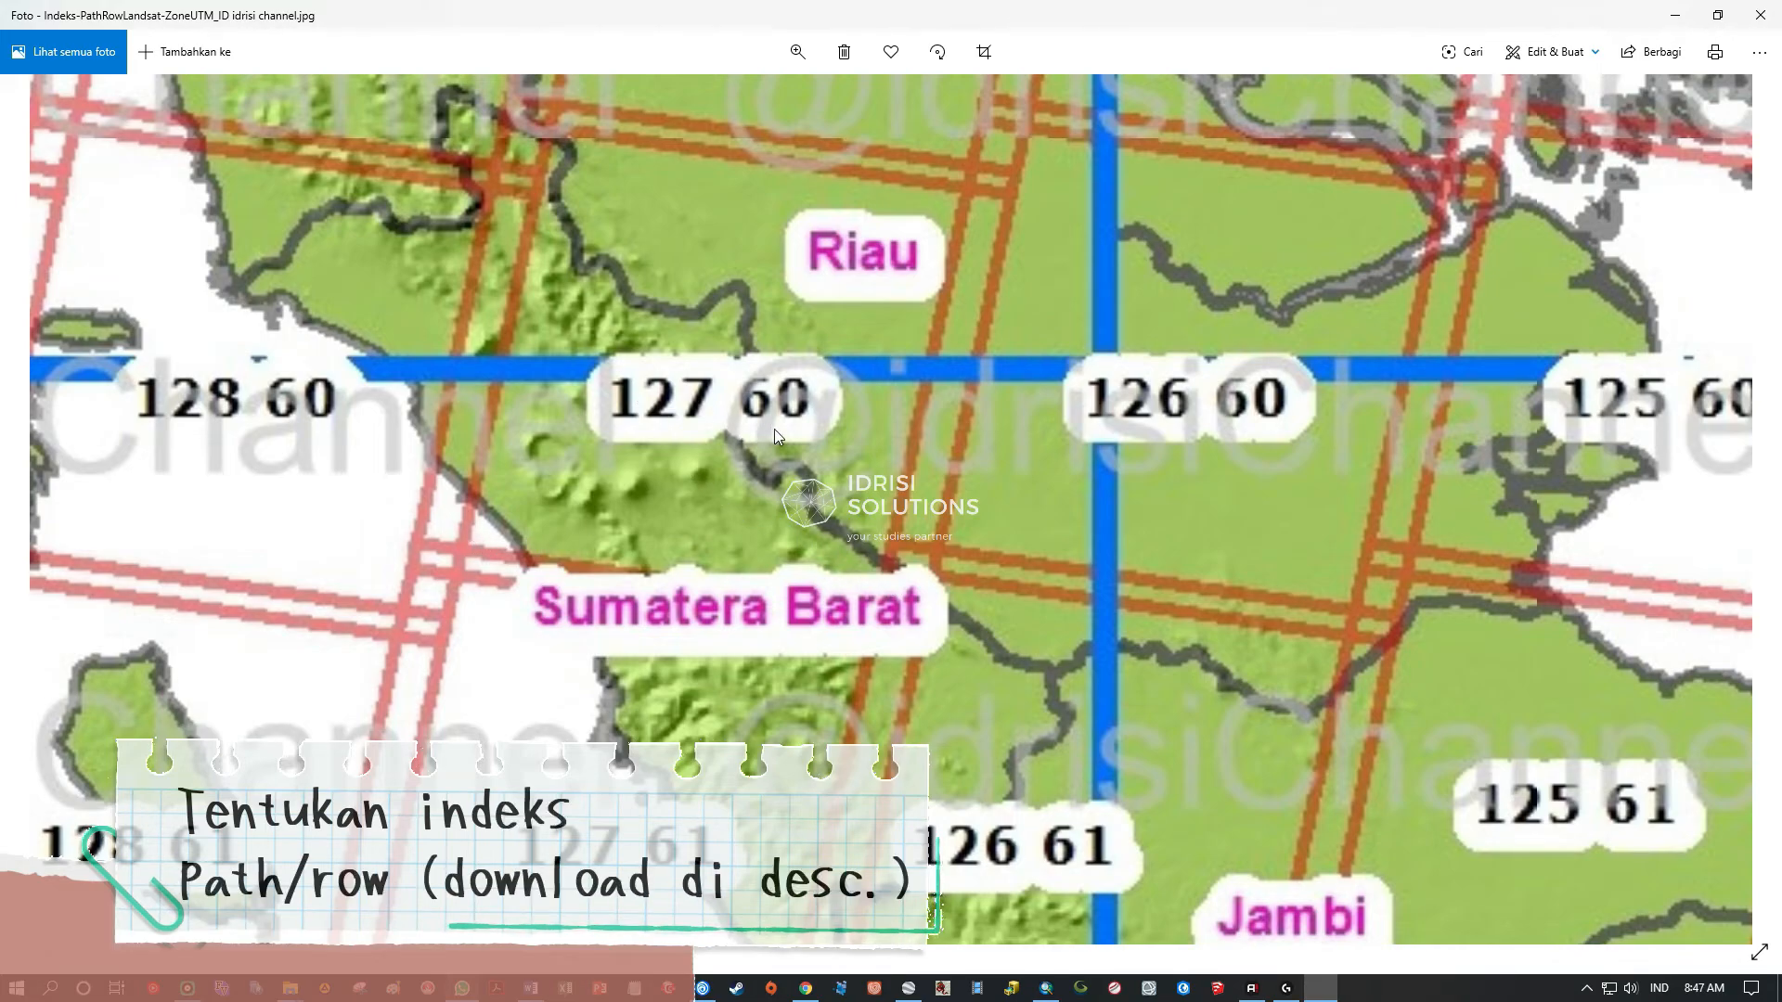
scroll(730, 410, down, 5)
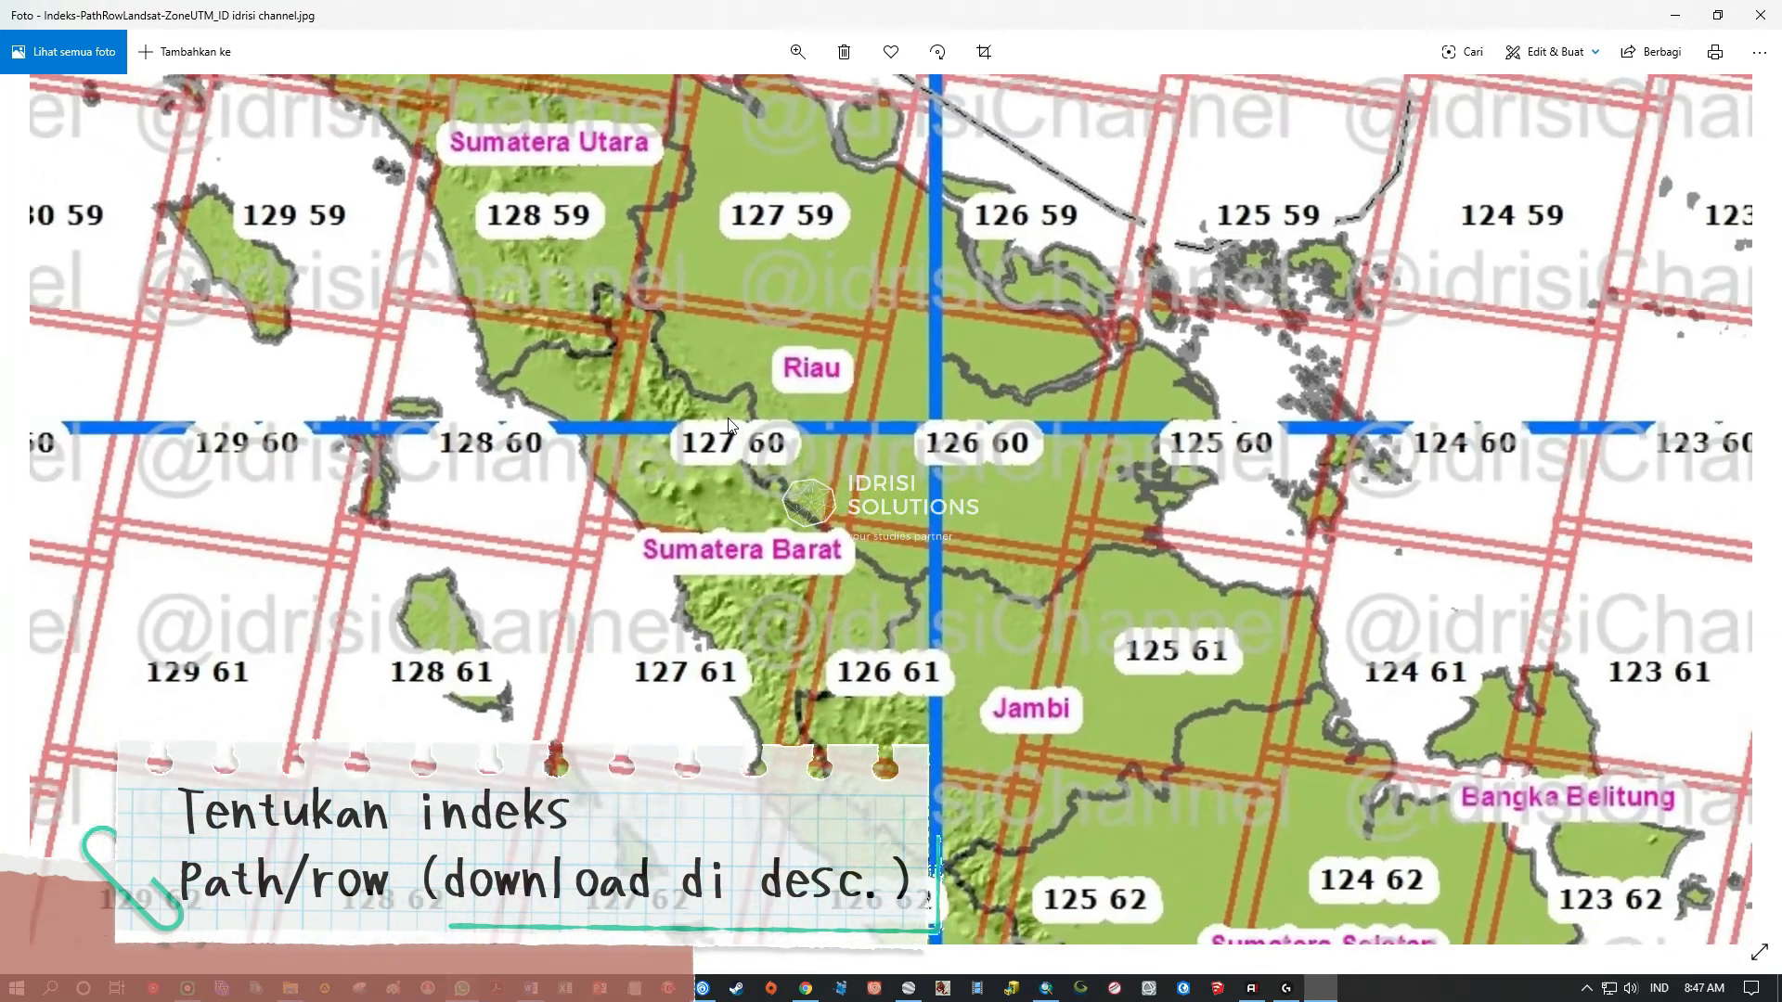
scroll(729, 420, down, 6)
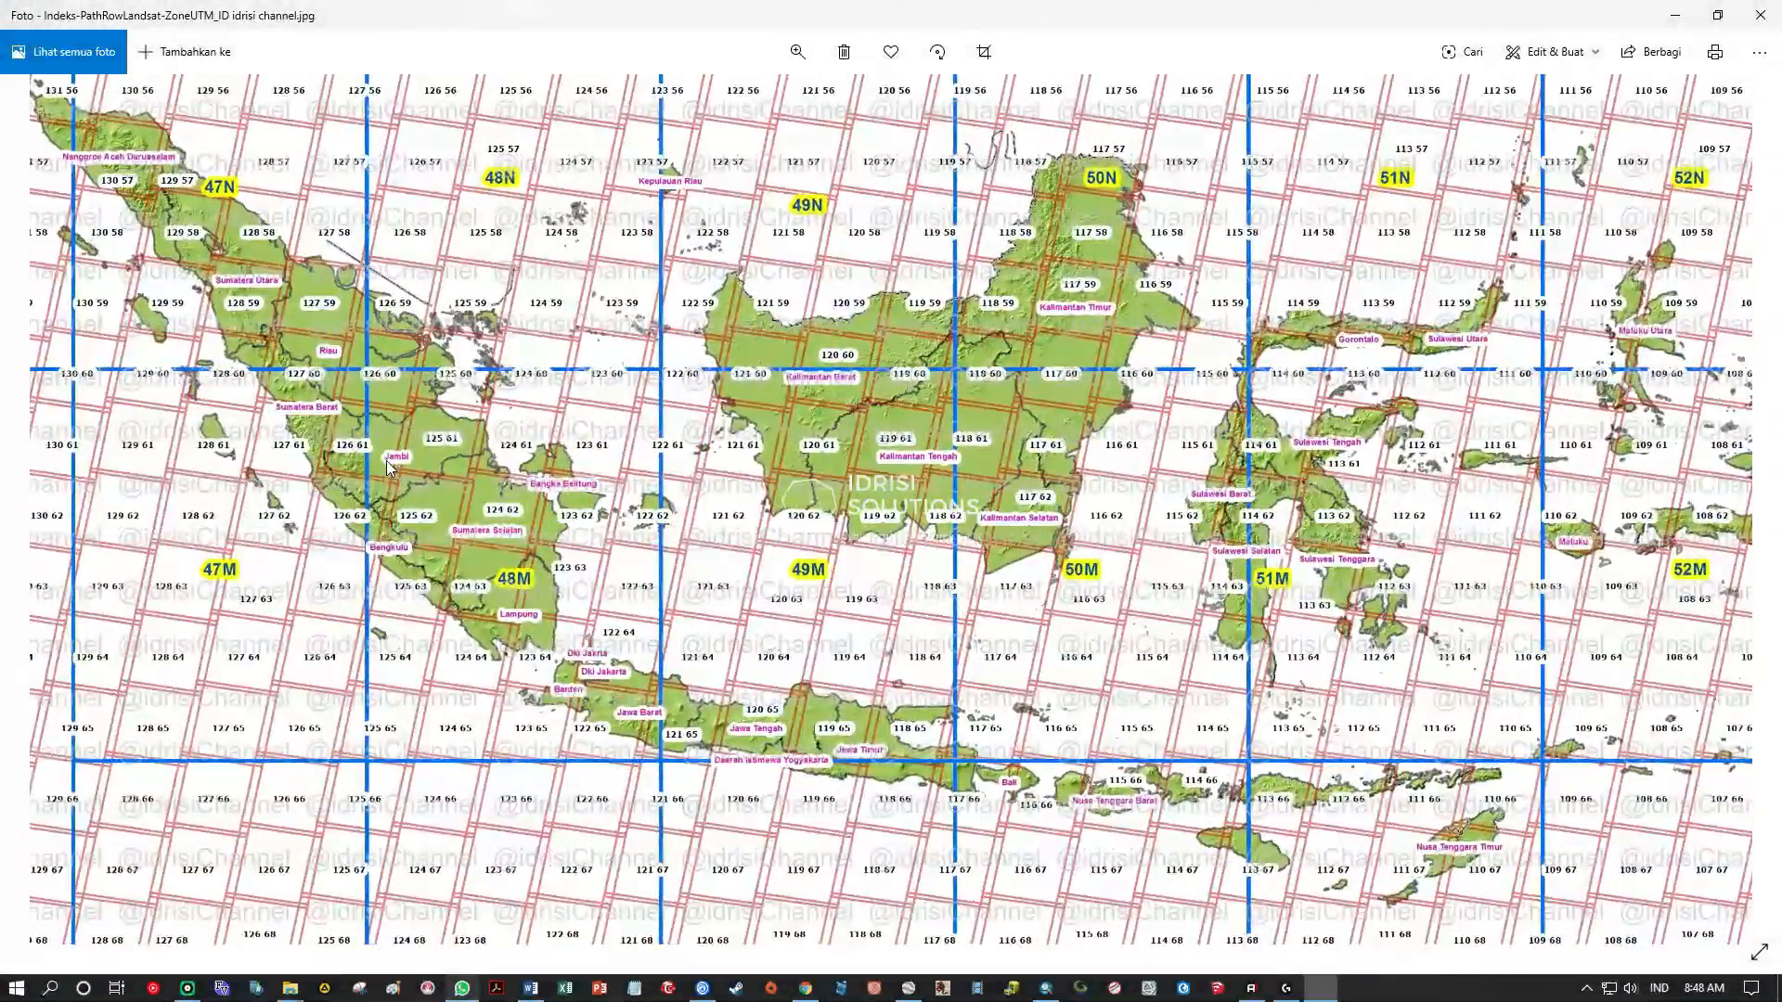
scroll(312, 384, up, 4)
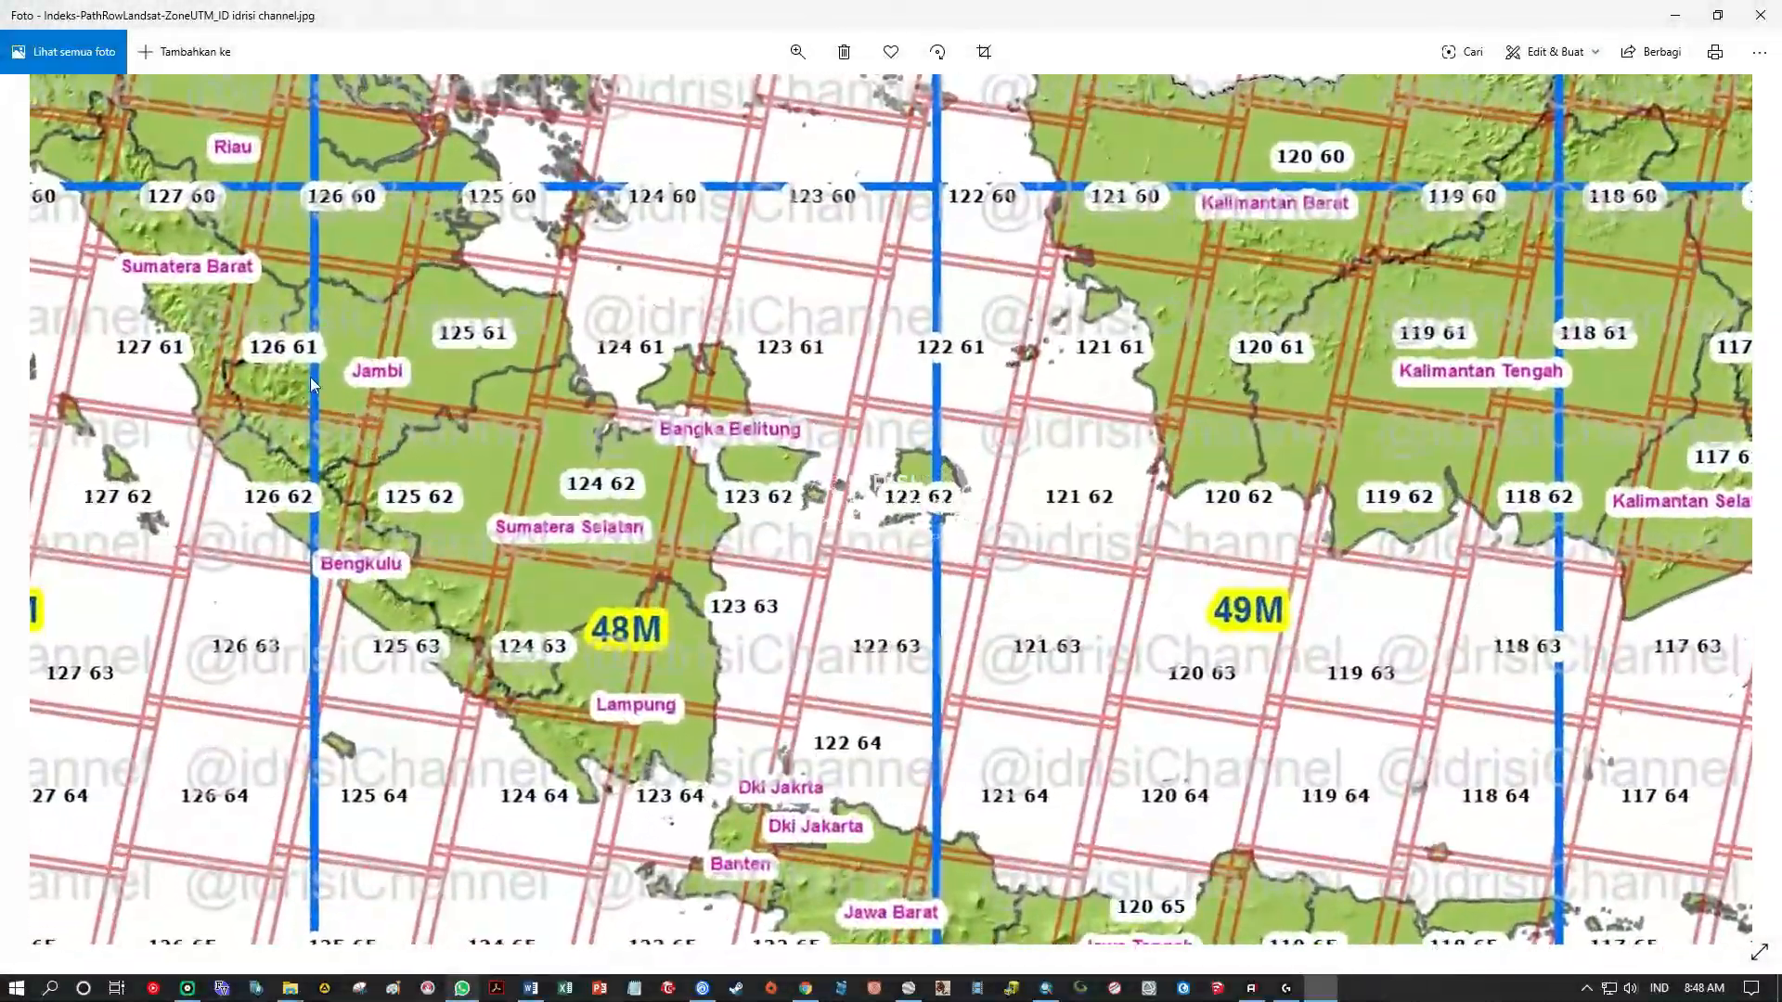
drag(312, 381, 685, 622)
scroll(523, 483, up, 5)
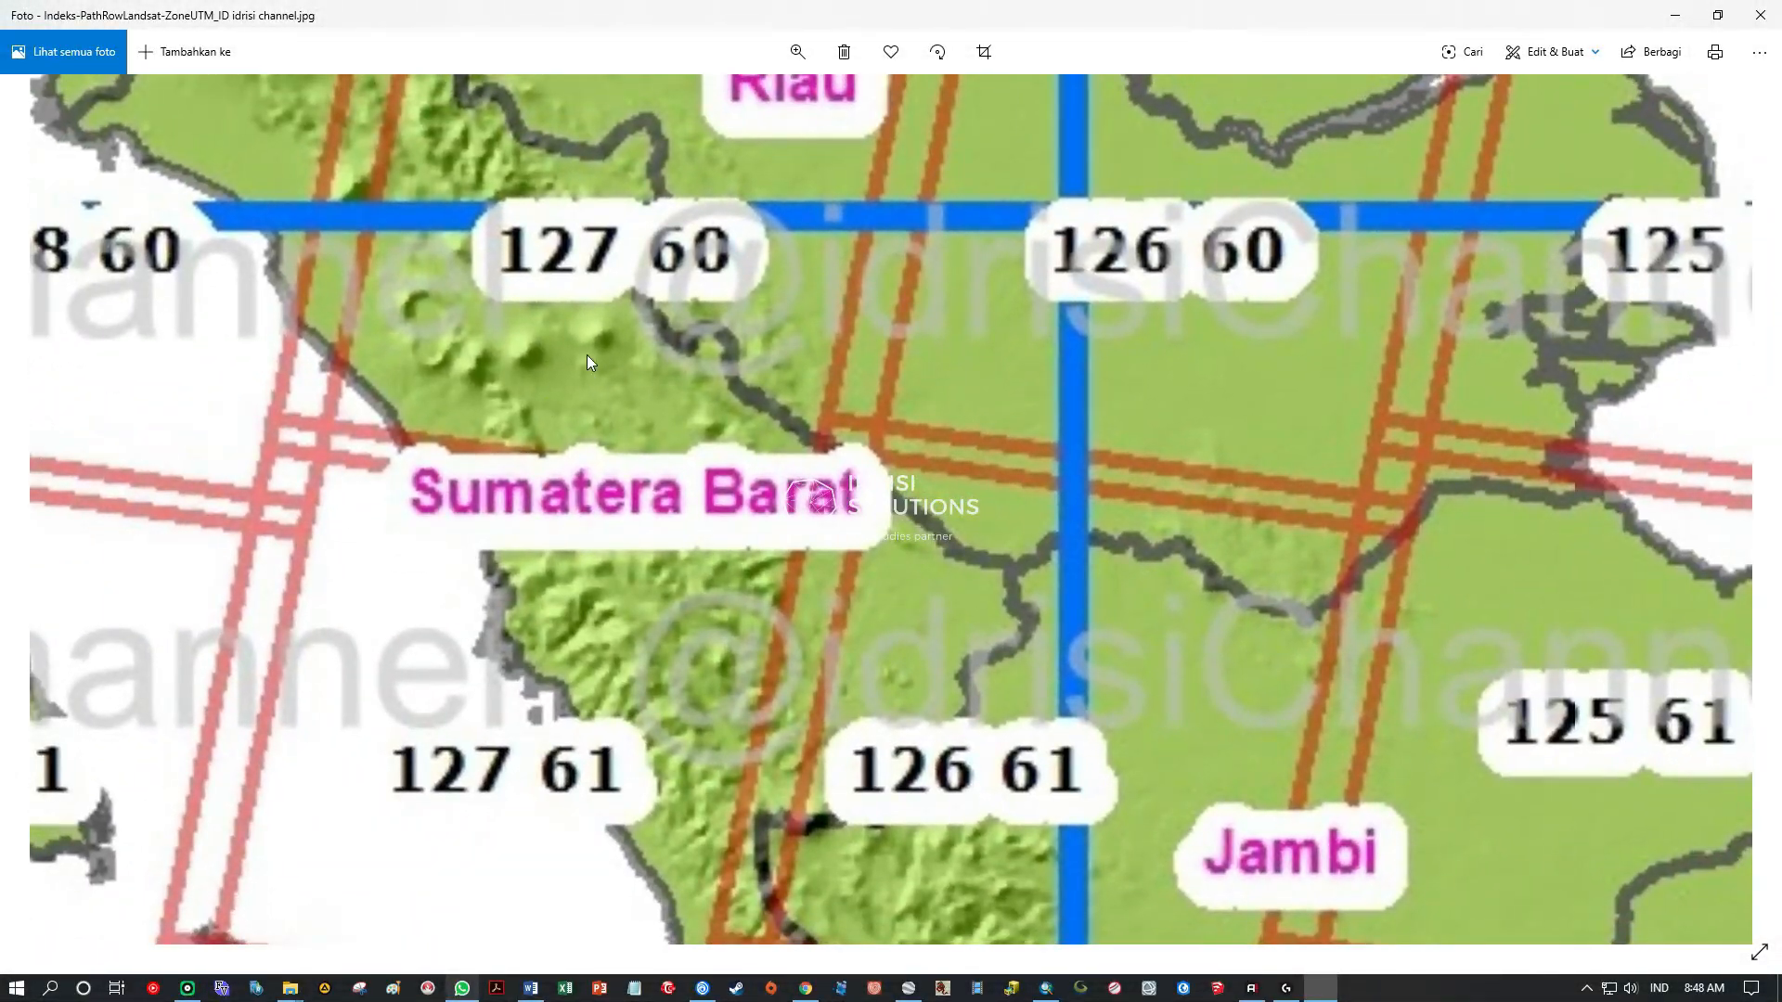
drag(586, 354, 623, 597)
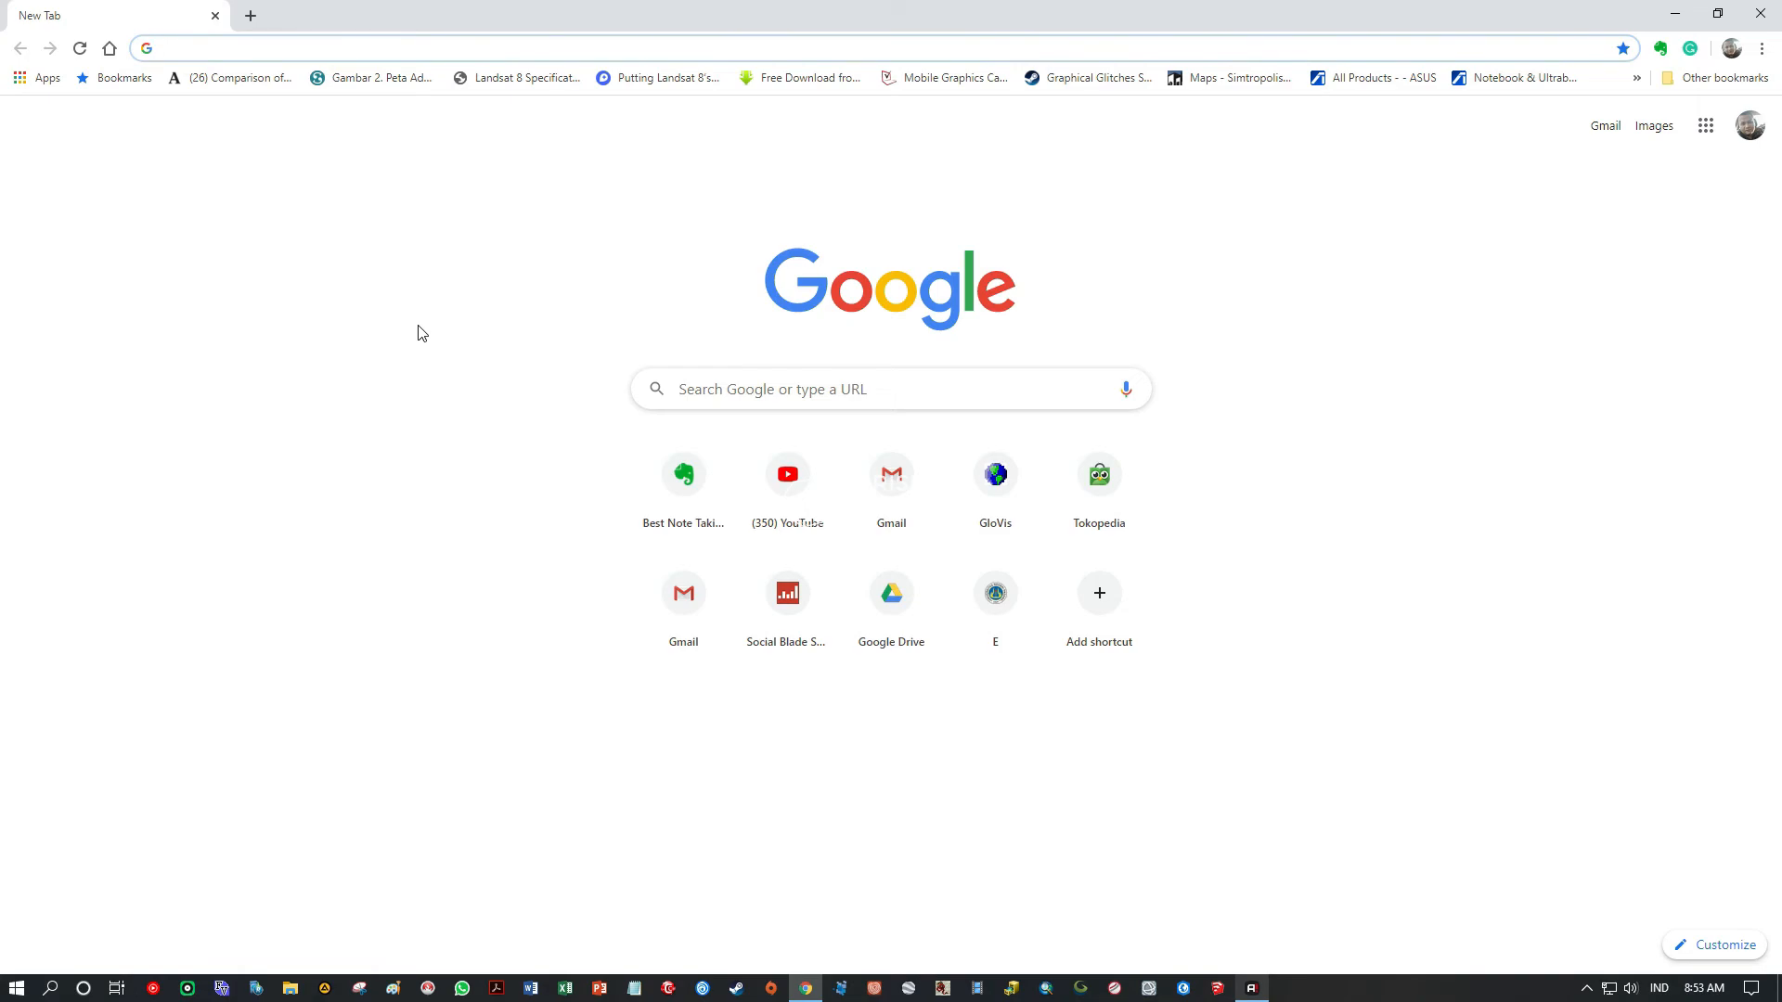
- Switch to the browser and open the GloVis site at glovis.usgs.gov/app?fullscreen=0
text(glo)
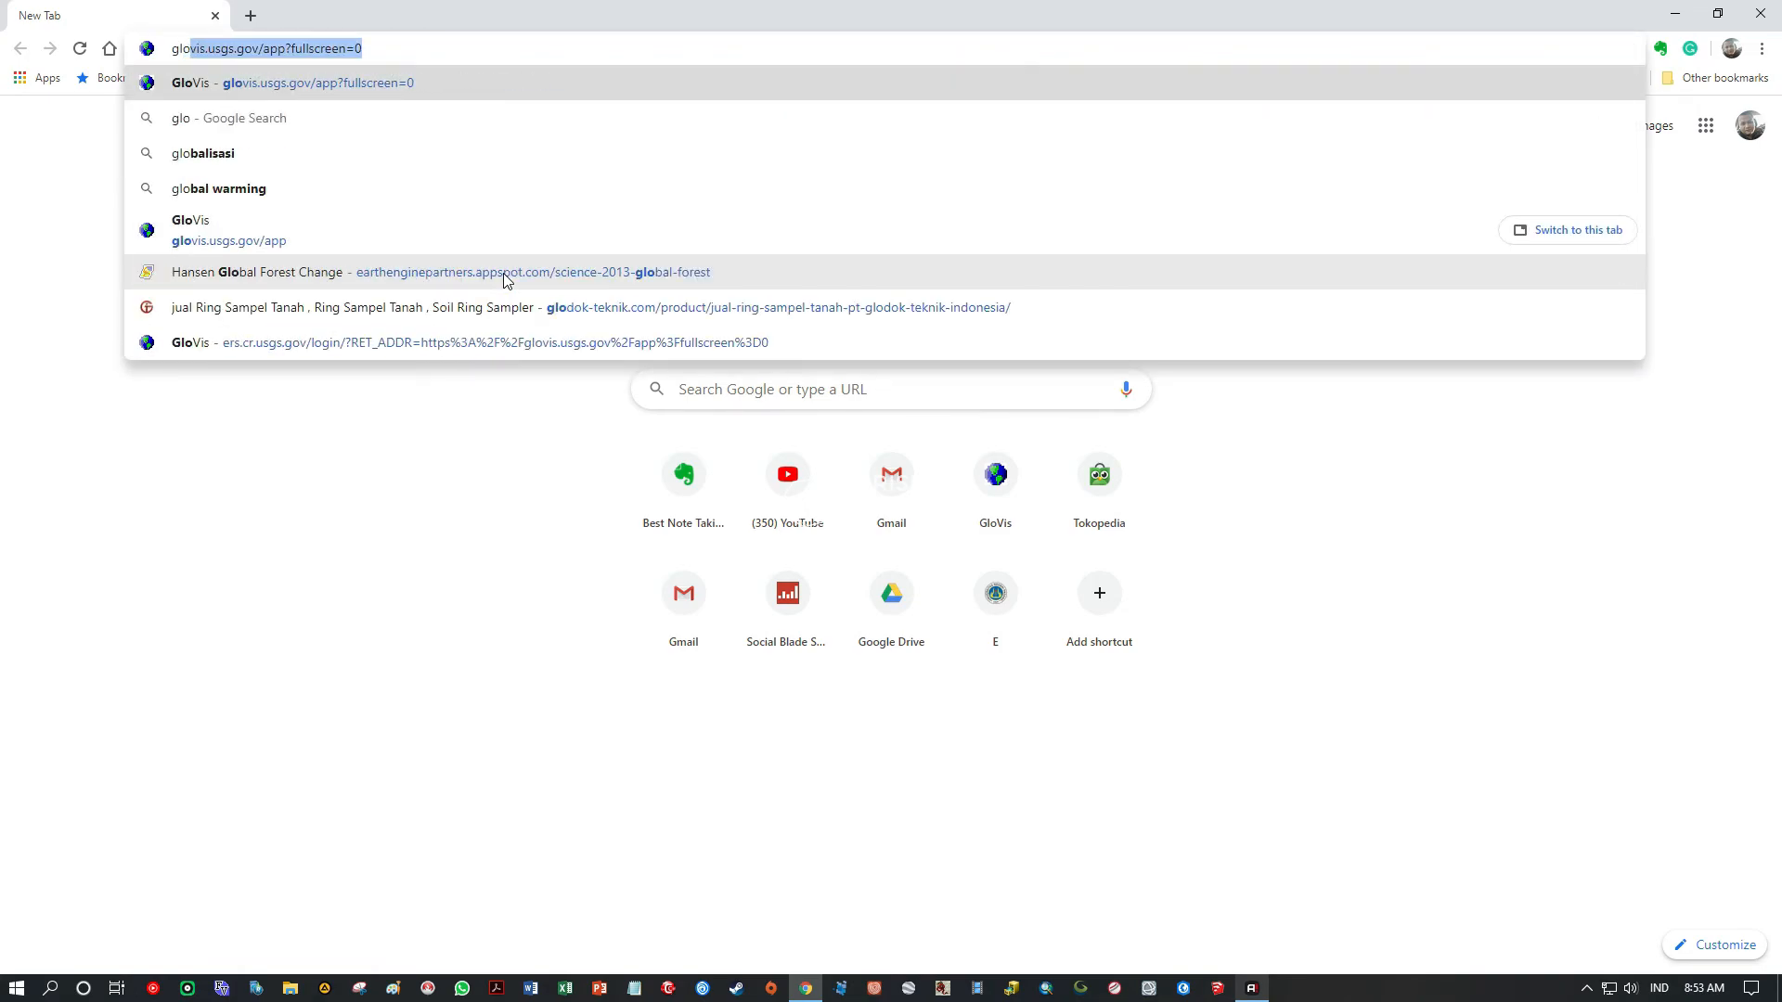
text(vis.usgs.gov/app?fullscreen=0)
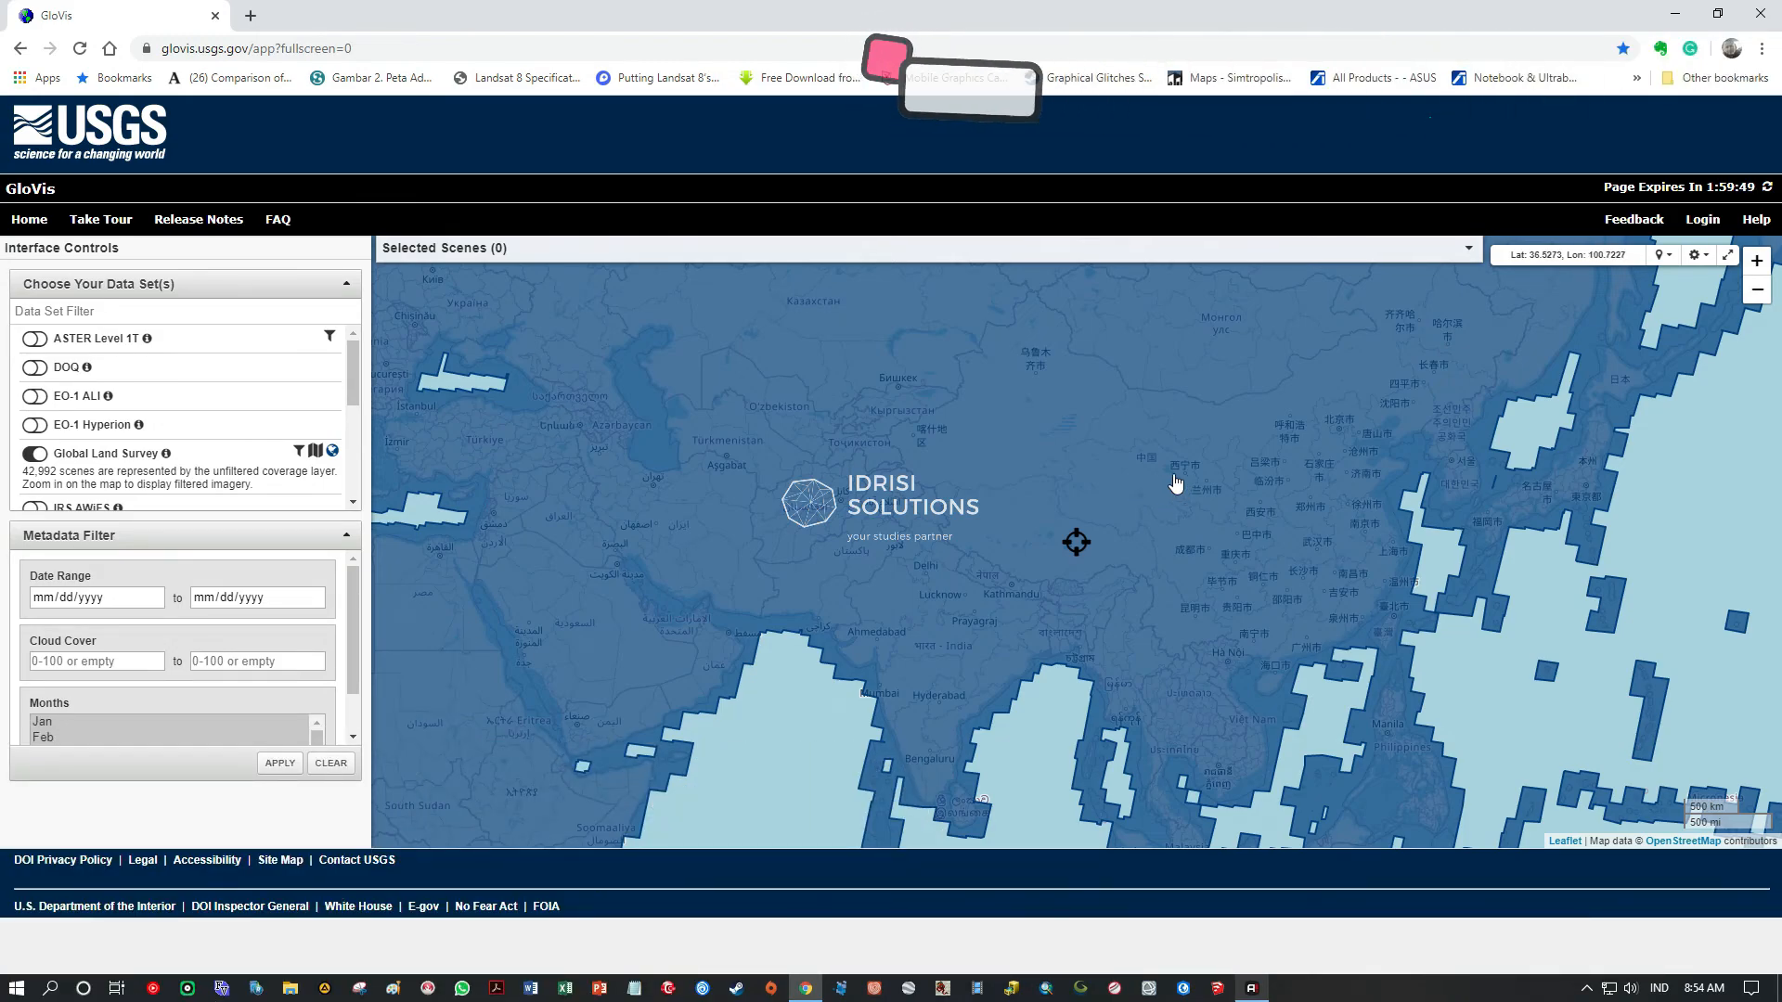
mouse_move(353, 371)
mouse_down()
mouse_move(368, 453)
mouse_move(362, 351)
mouse_move(368, 469)
mouse_move(349, 347)
mouse_up()
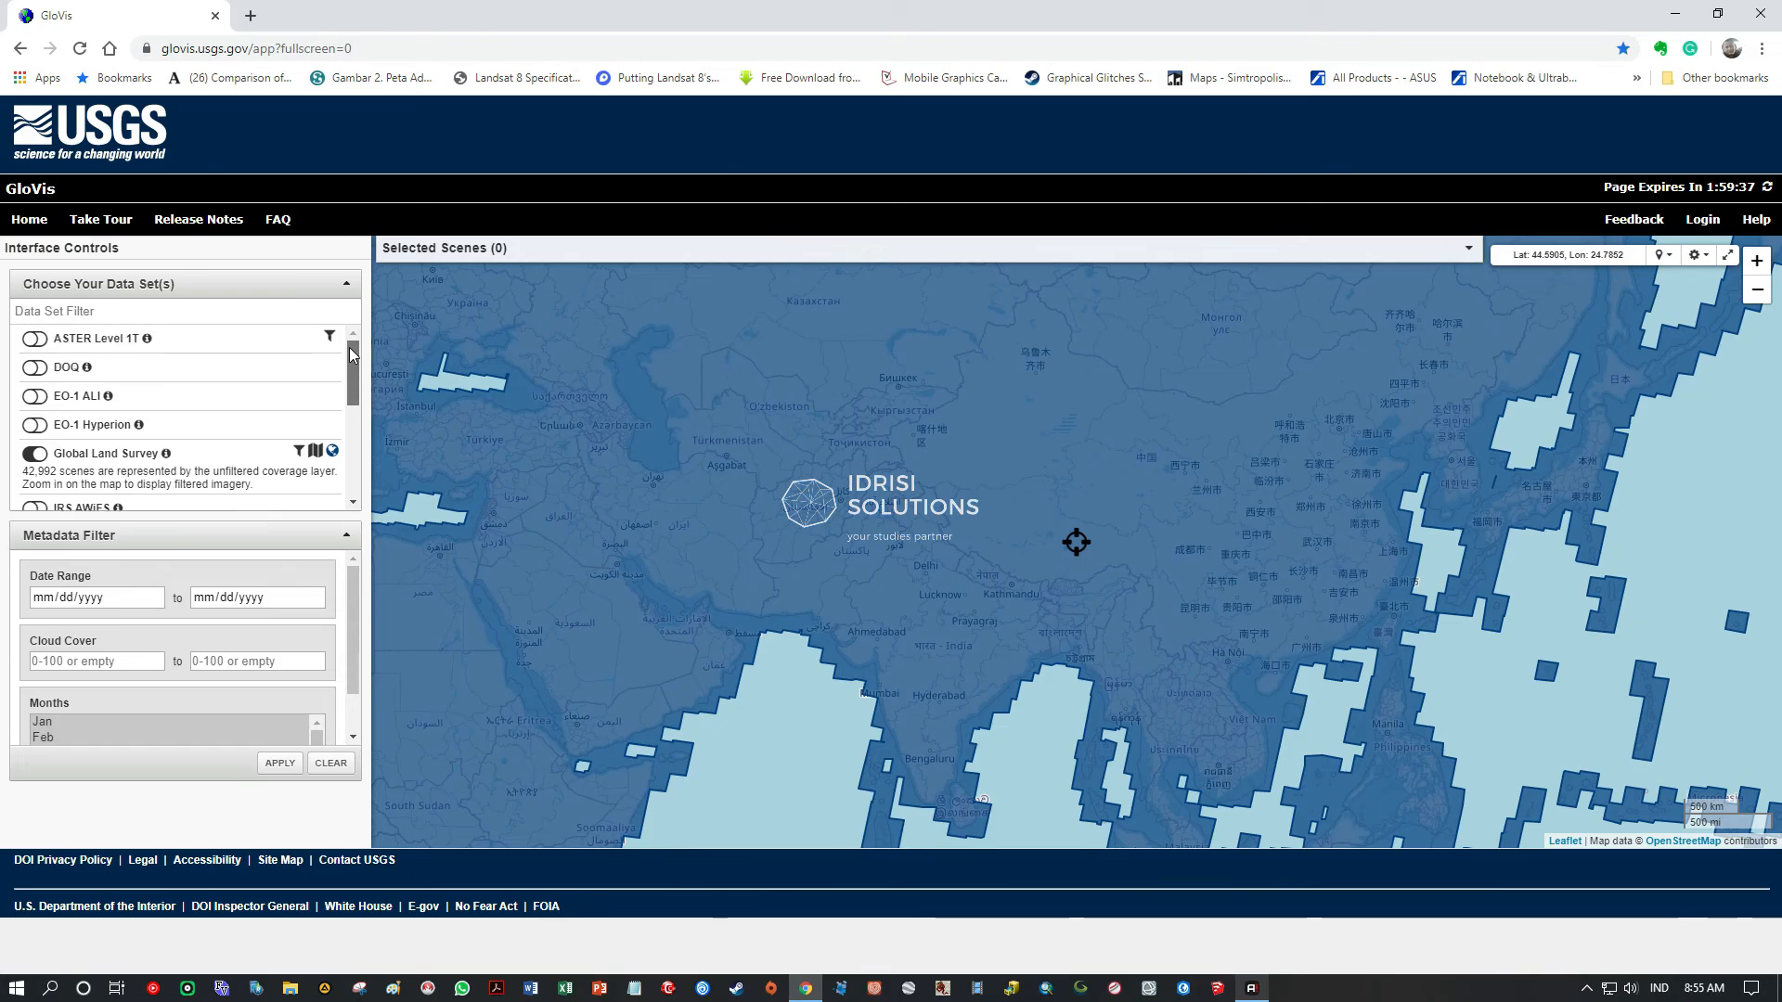
- Sign in to GloVis through the EROS Registration System with the prefilled account credentials
click(1704, 221)
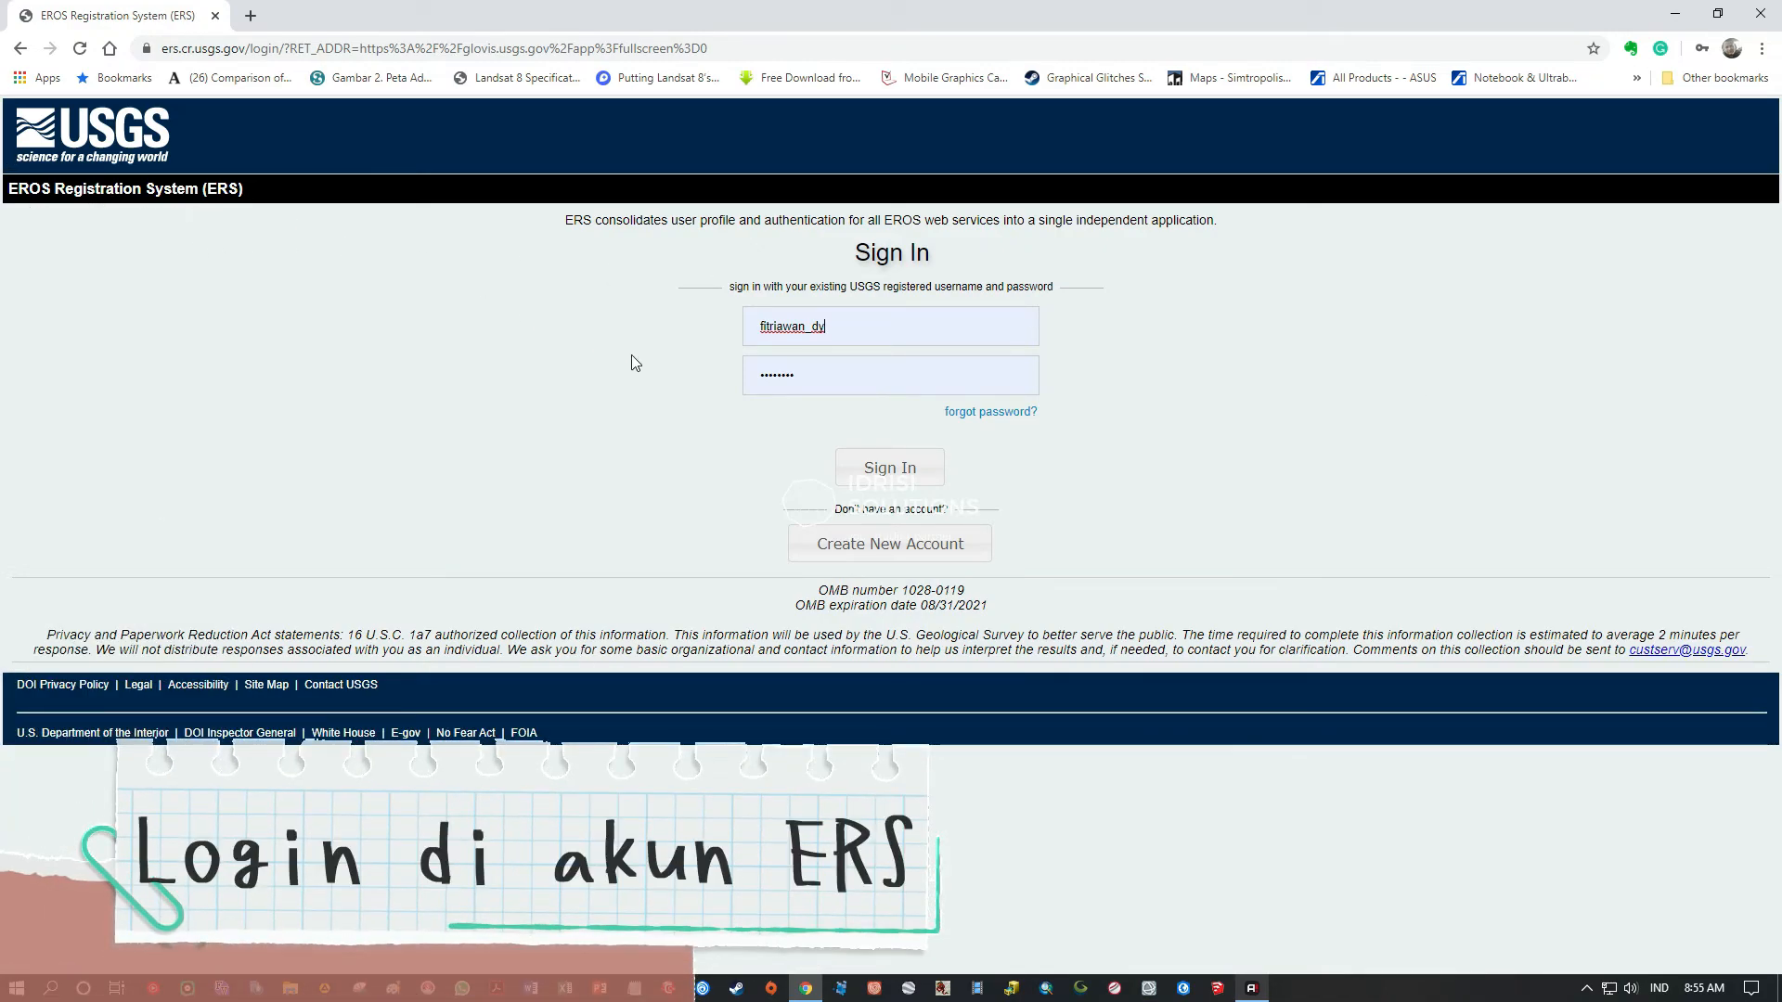
click(882, 334)
click(659, 397)
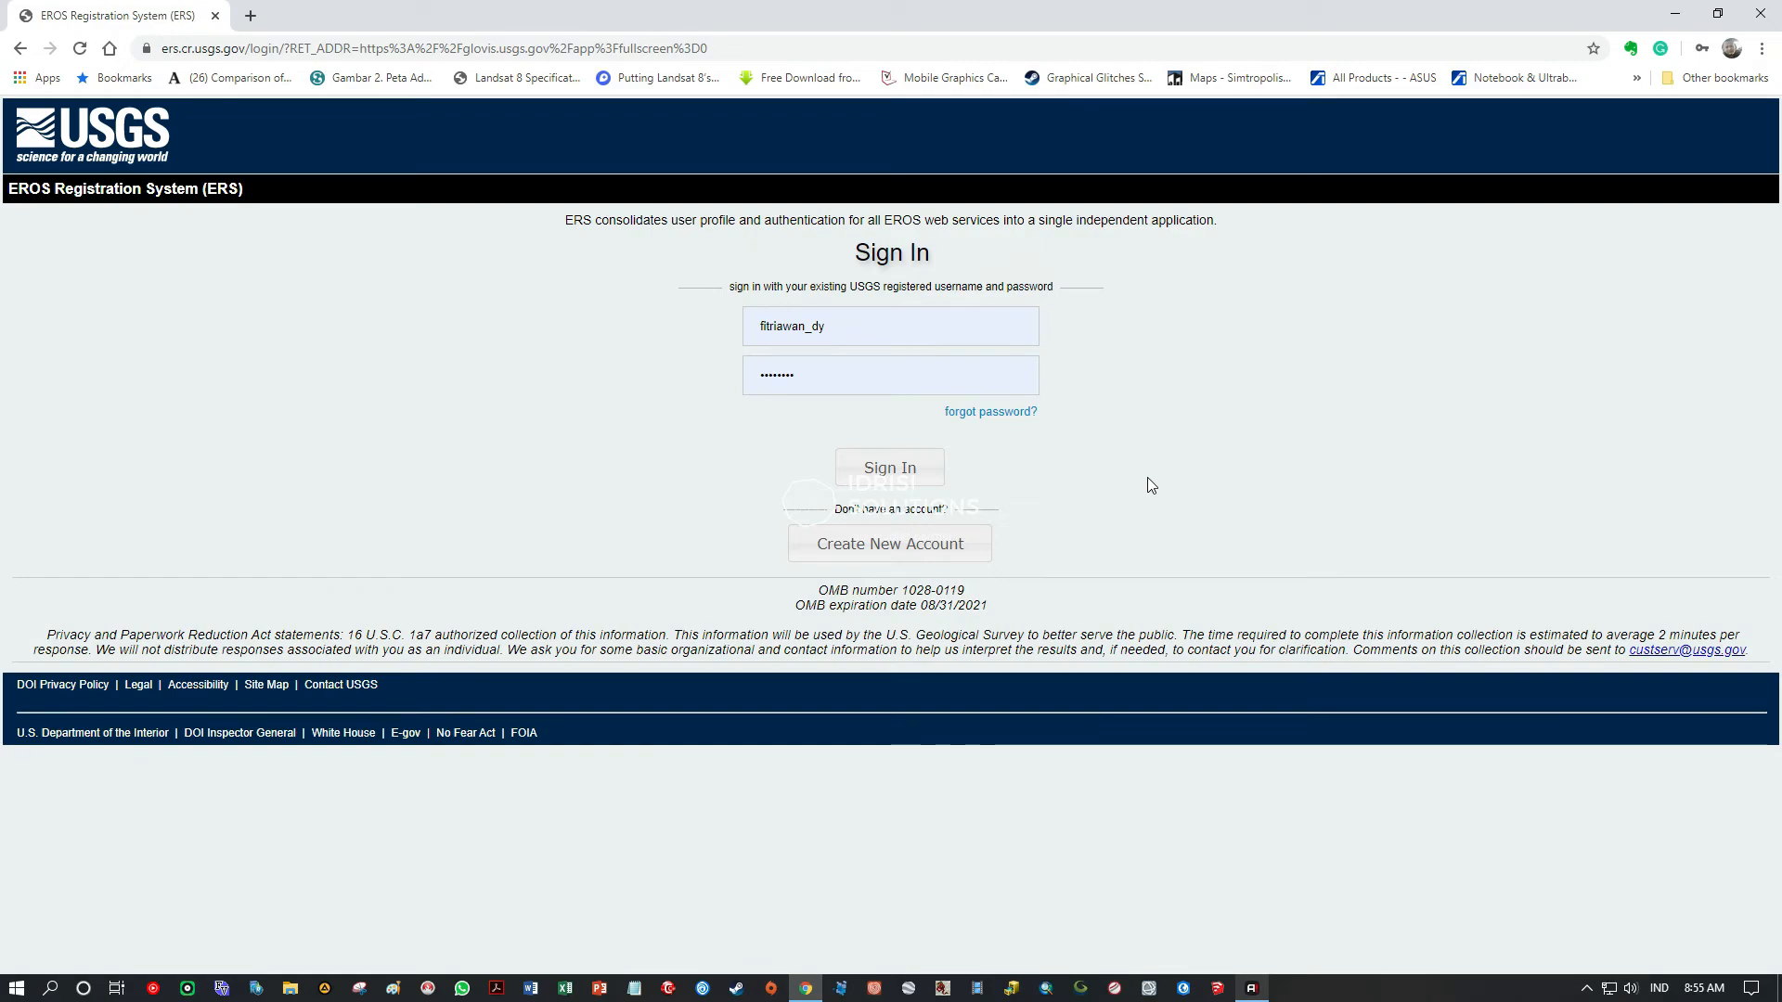
key(Return)
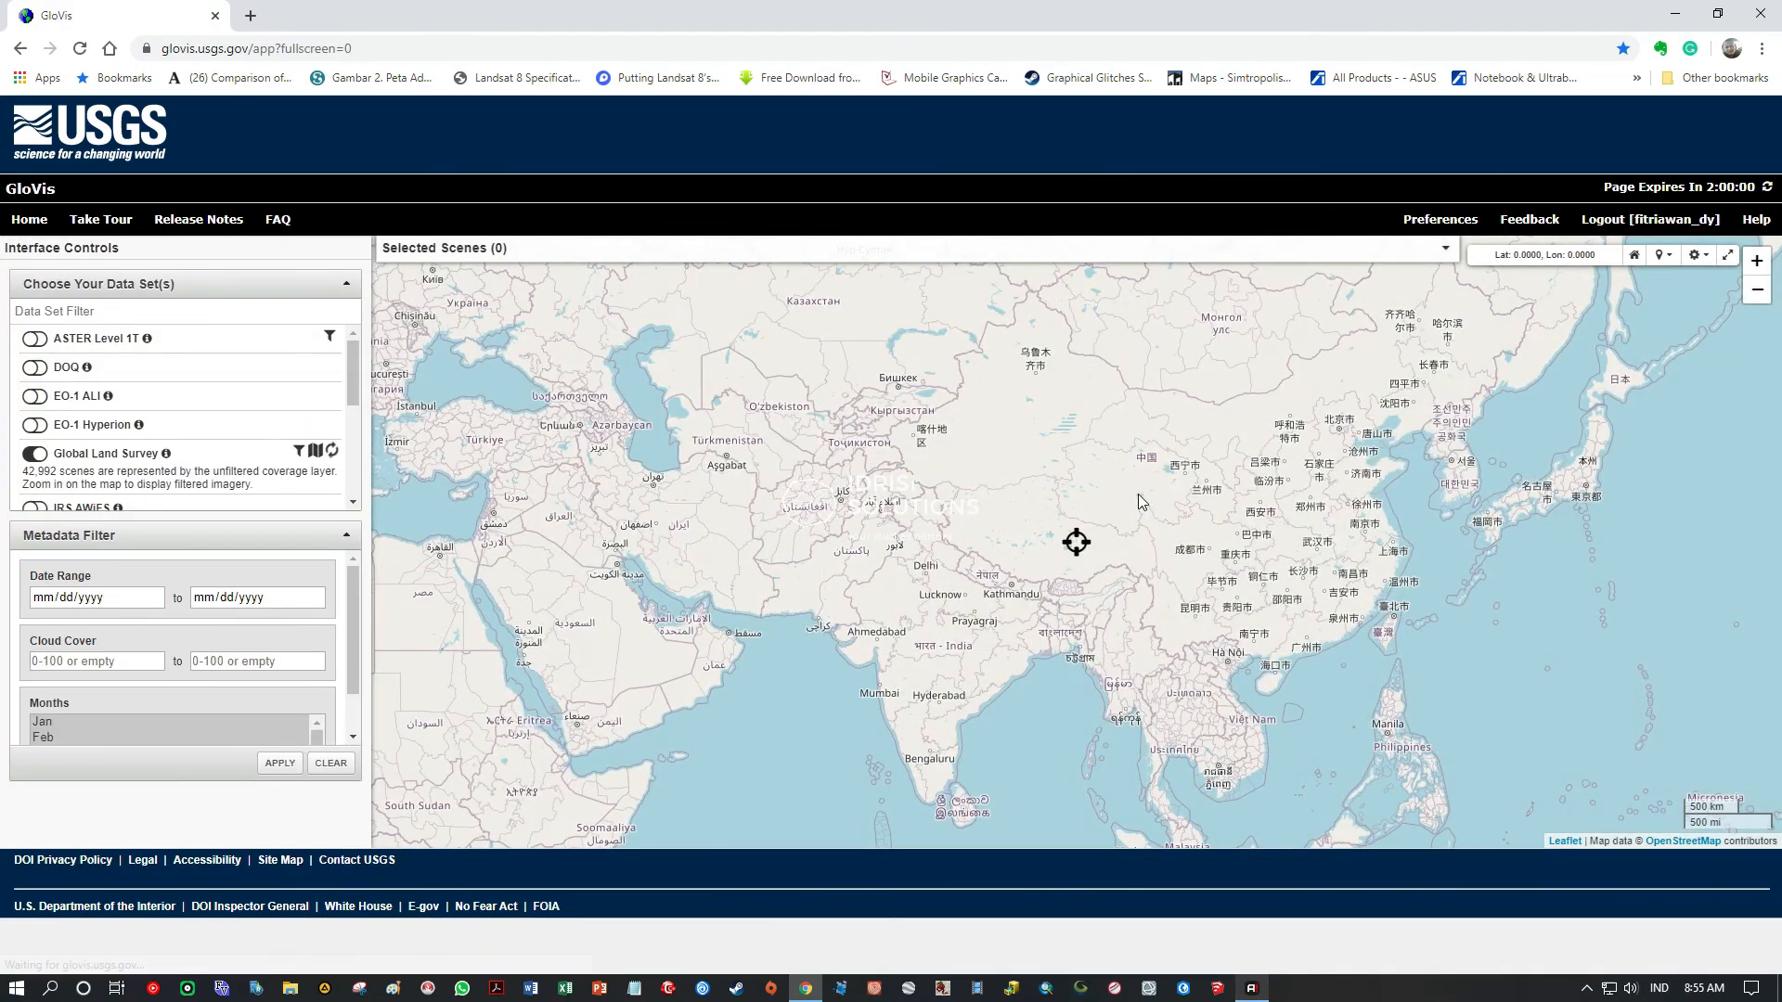
- Preview the global coverage of the Landsat 1-5 MSS, Landsat 4-5 TM and Landsat 7 ETM+ C1 Level-1 data sets one after another
scroll(1138, 493, down, 3)
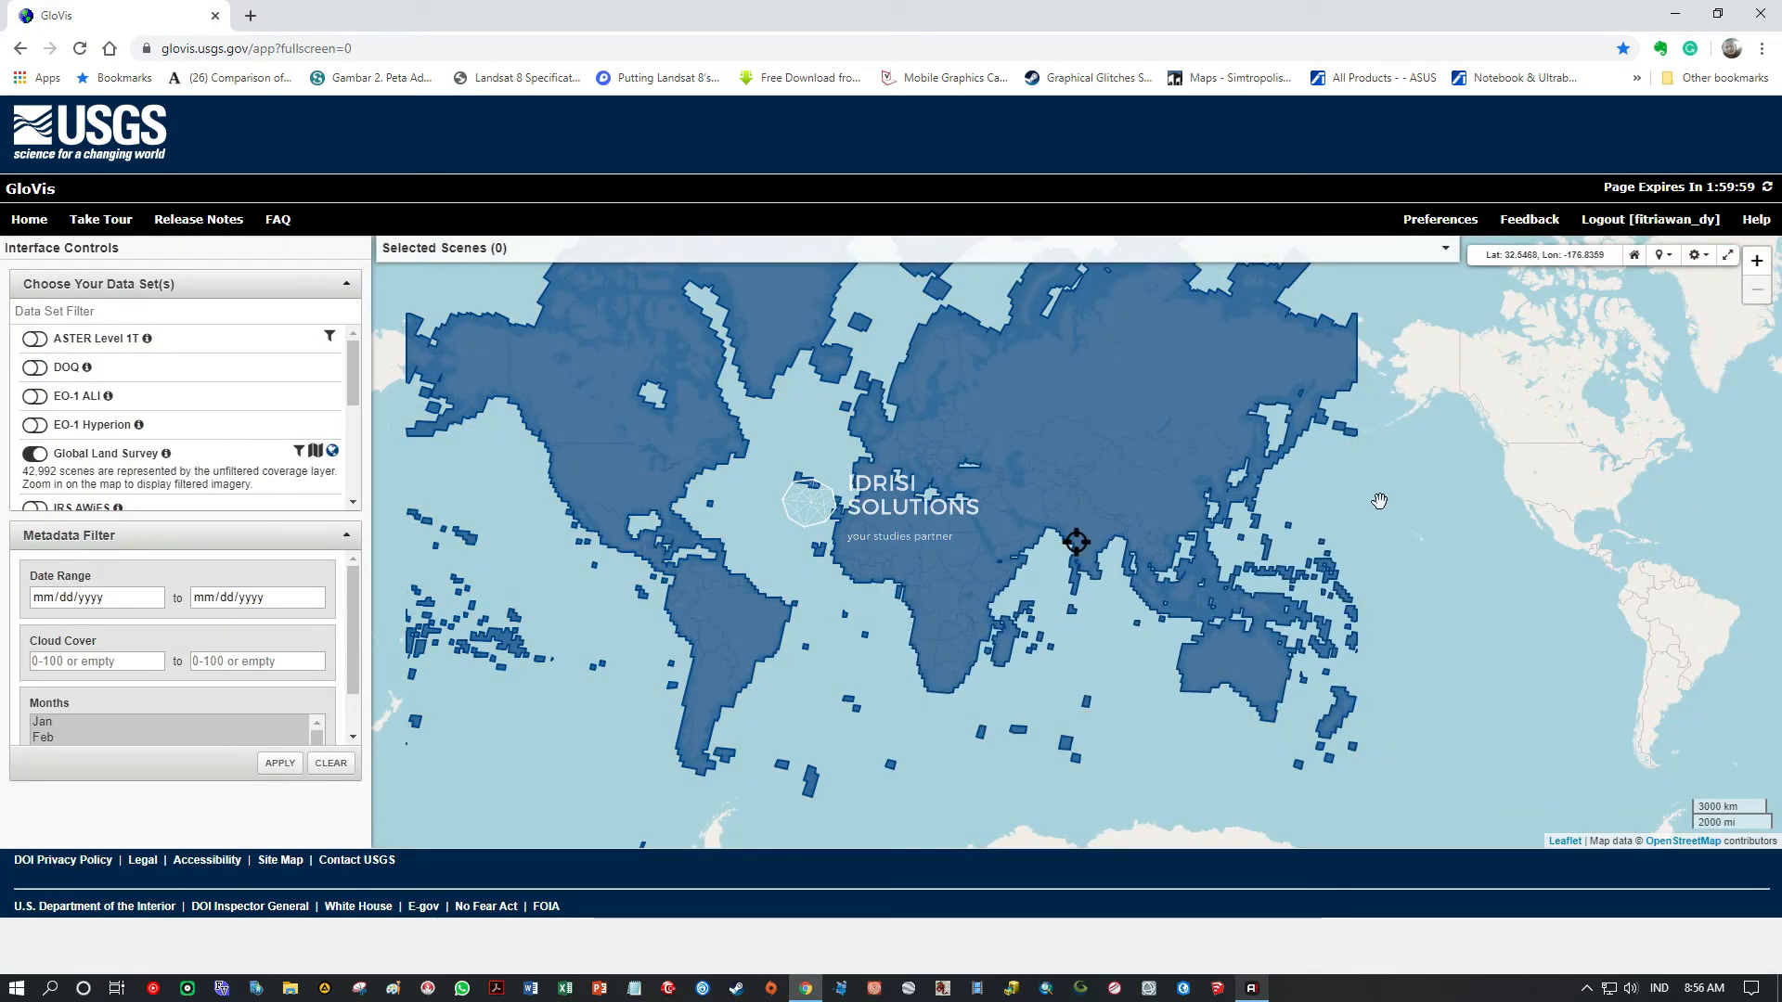
drag(1378, 501, 1188, 410)
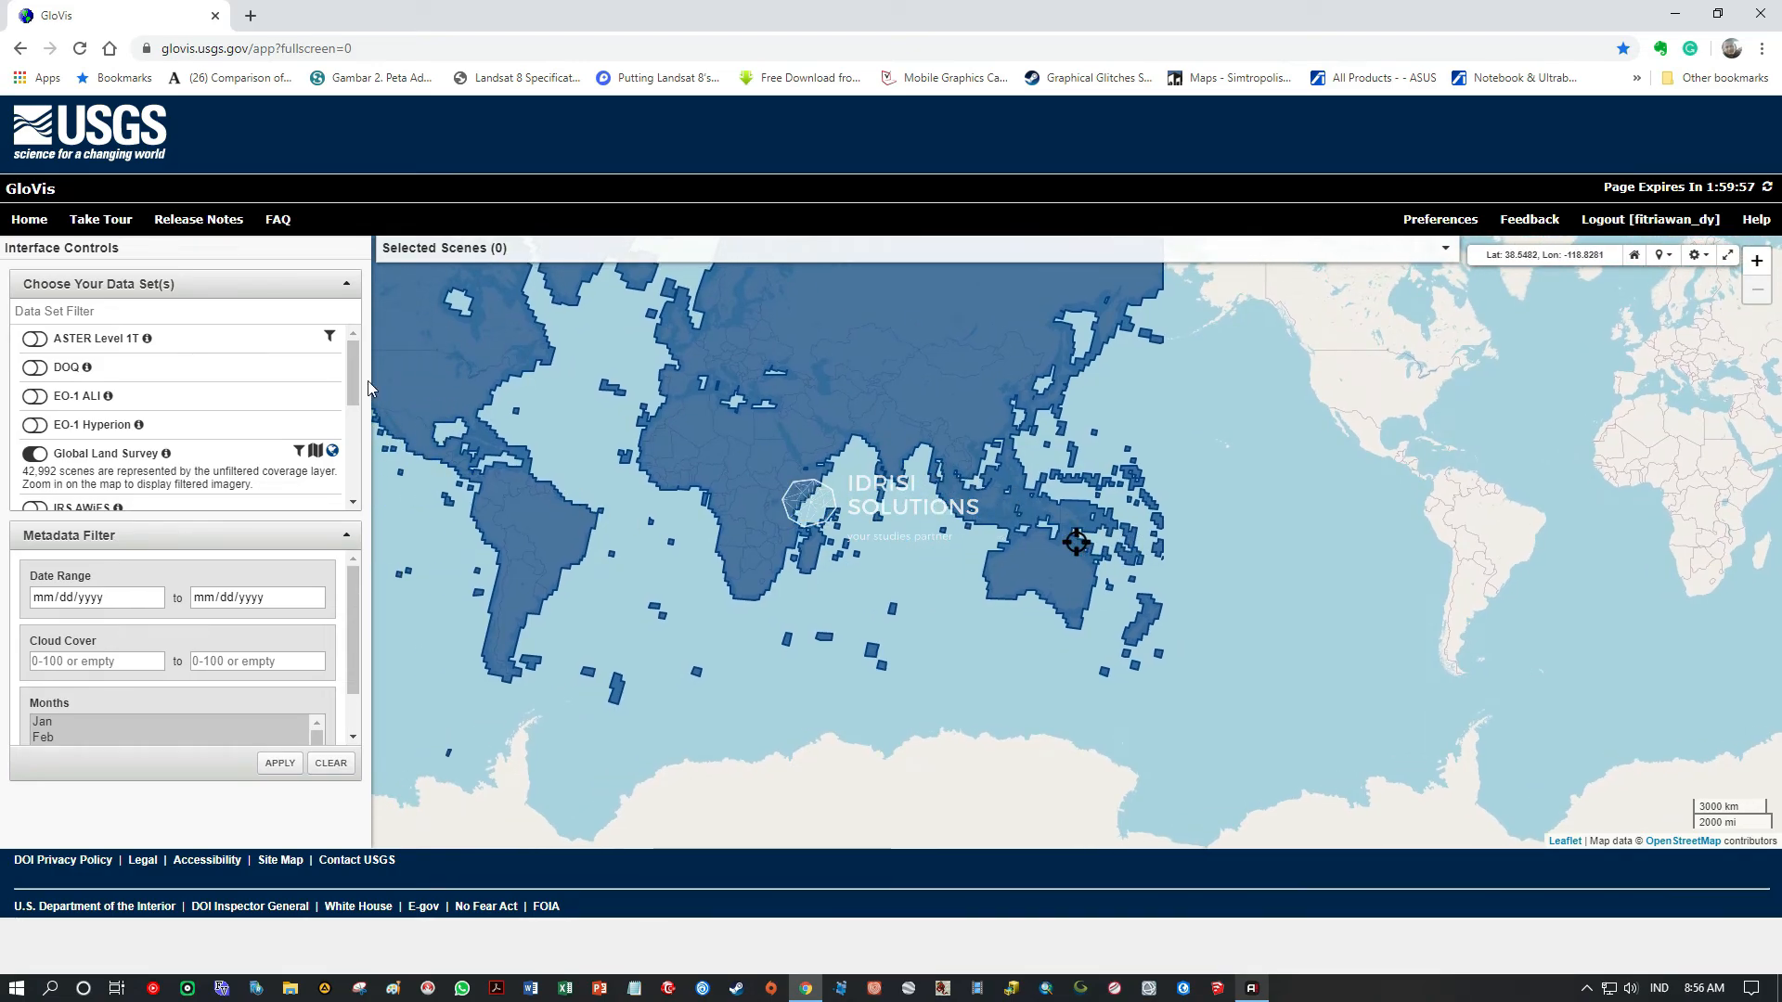
drag(354, 367, 365, 437)
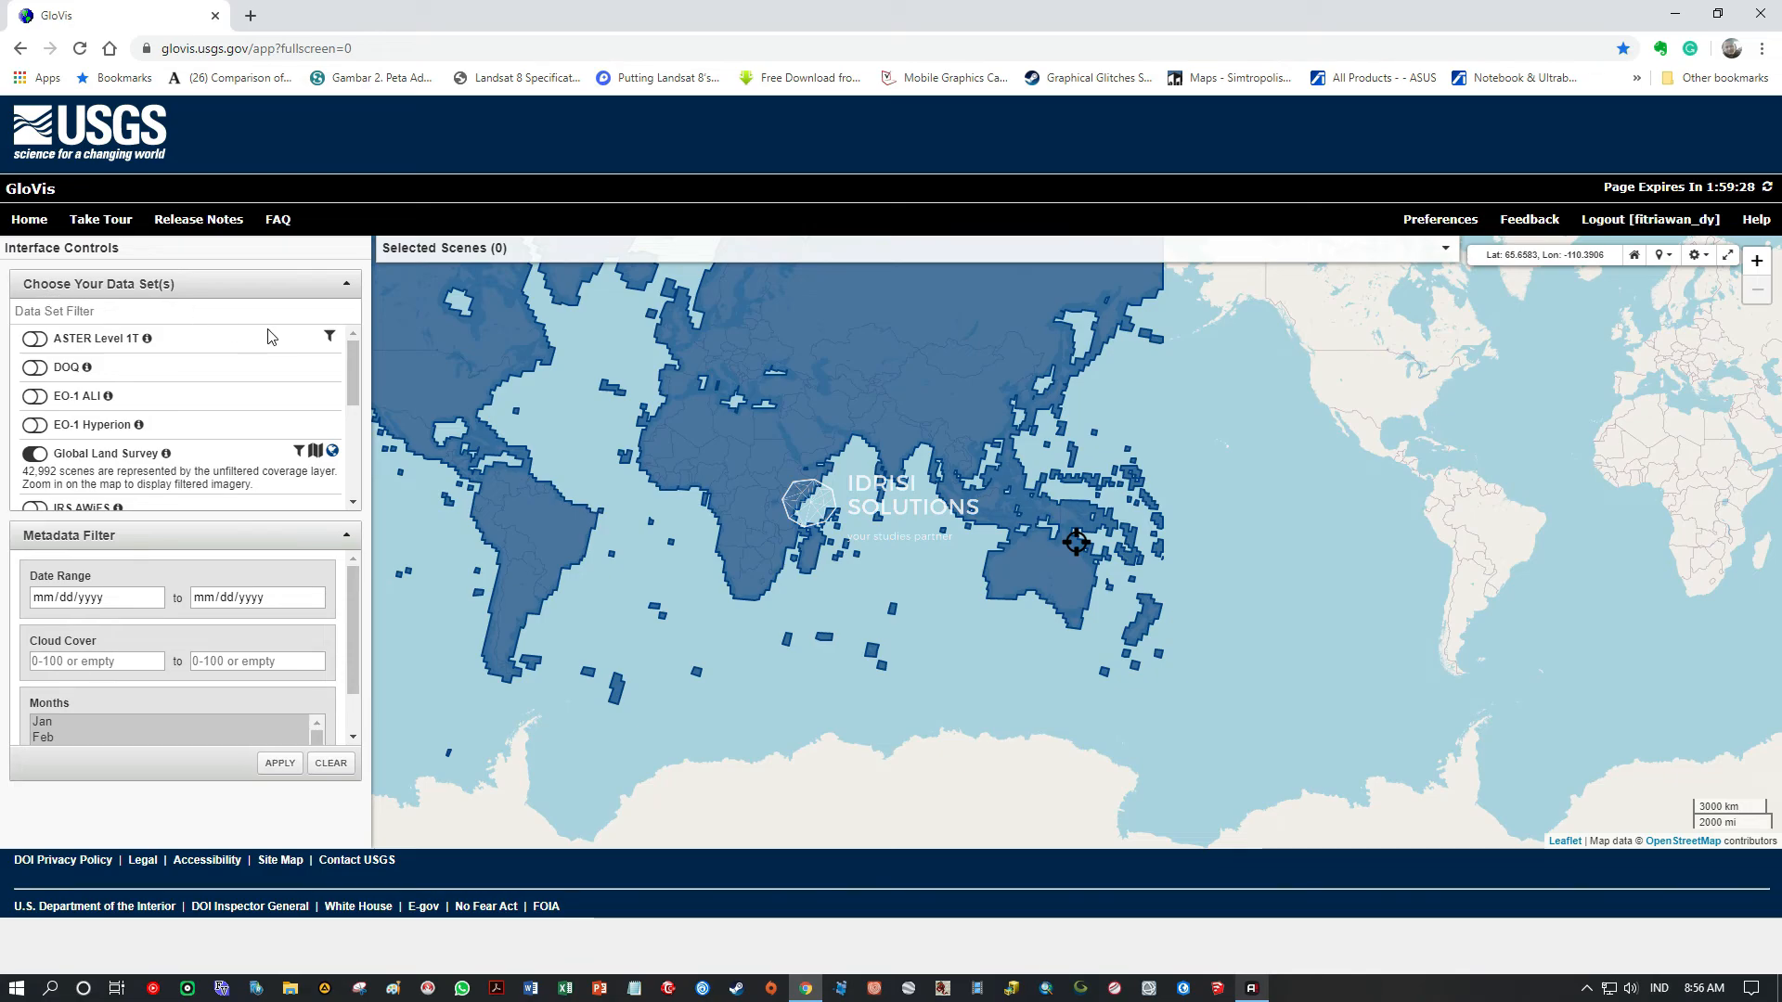
drag(353, 358, 368, 432)
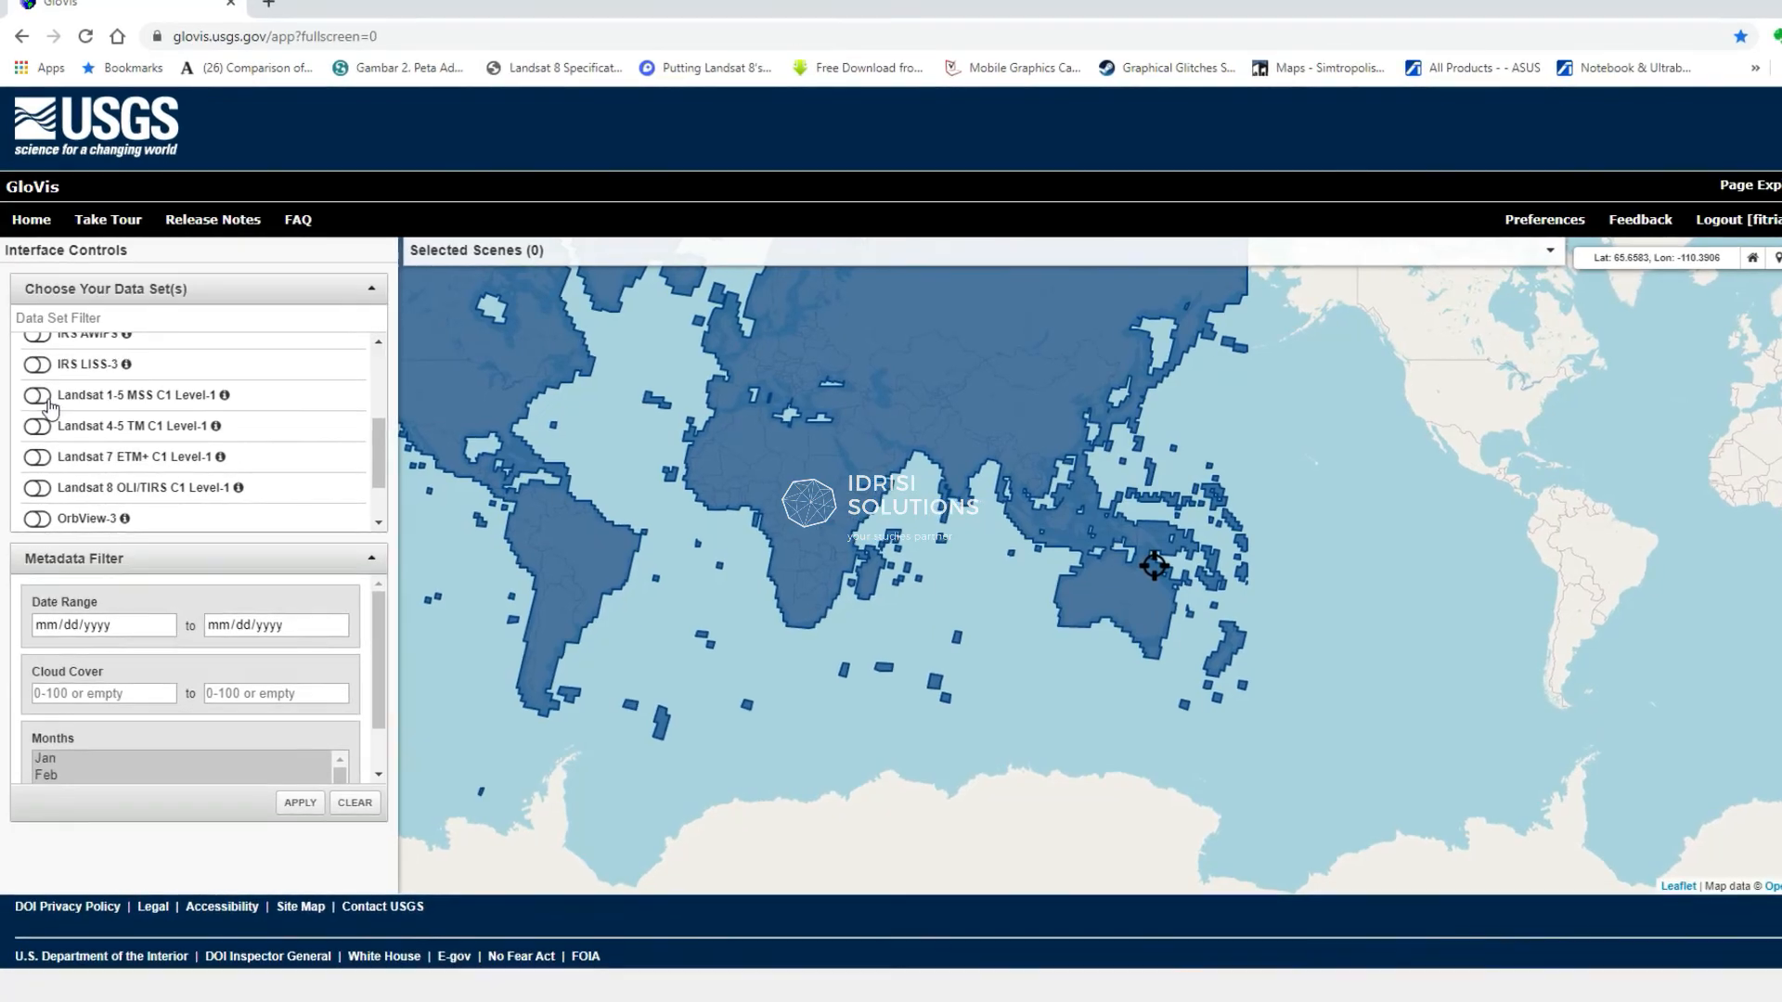
click(48, 402)
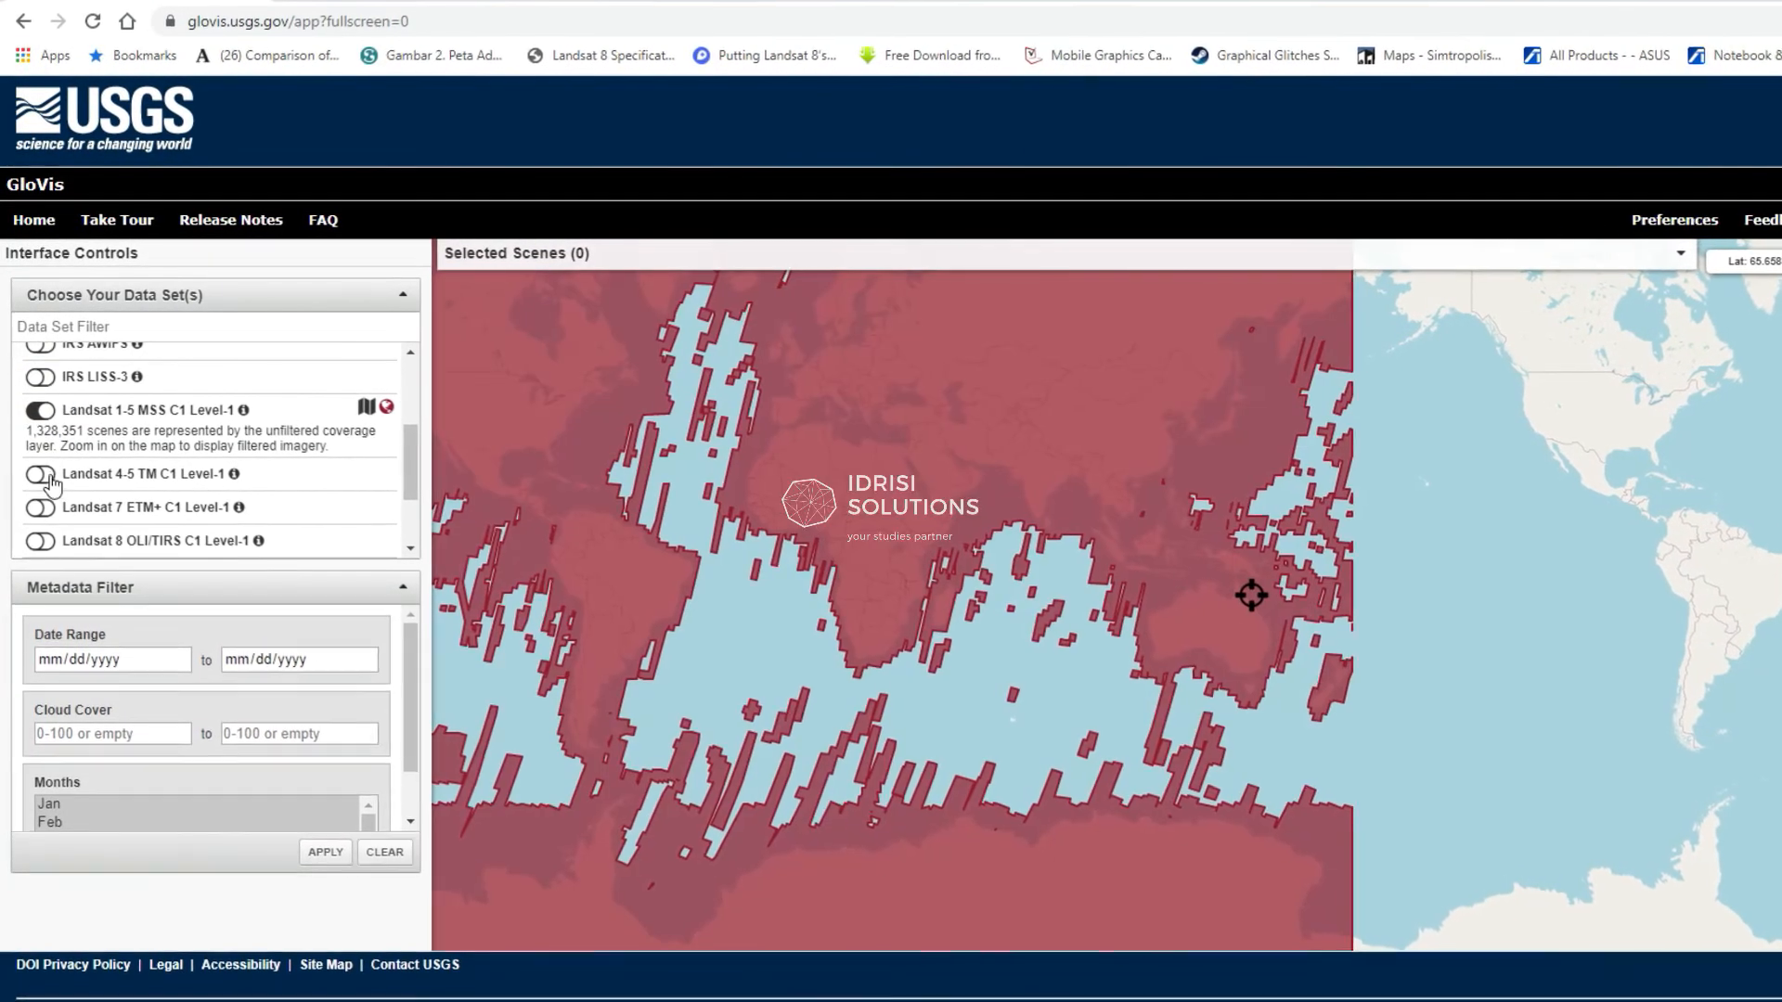
click(46, 475)
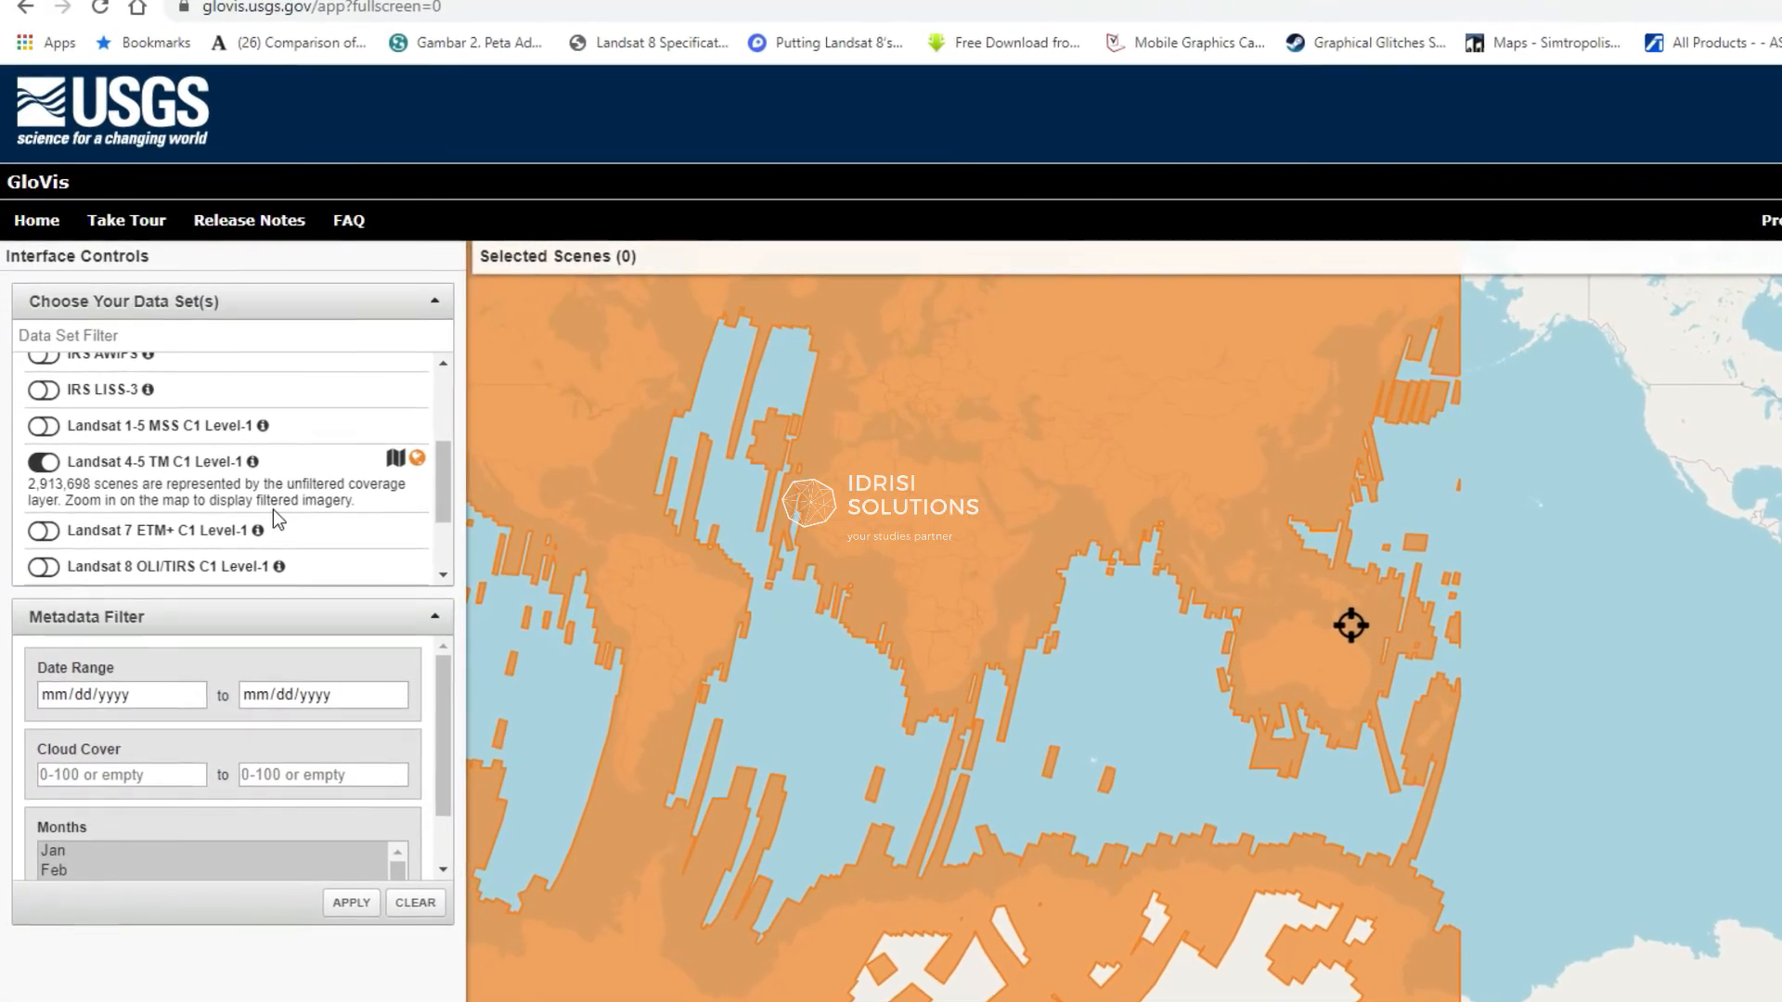
click(45, 534)
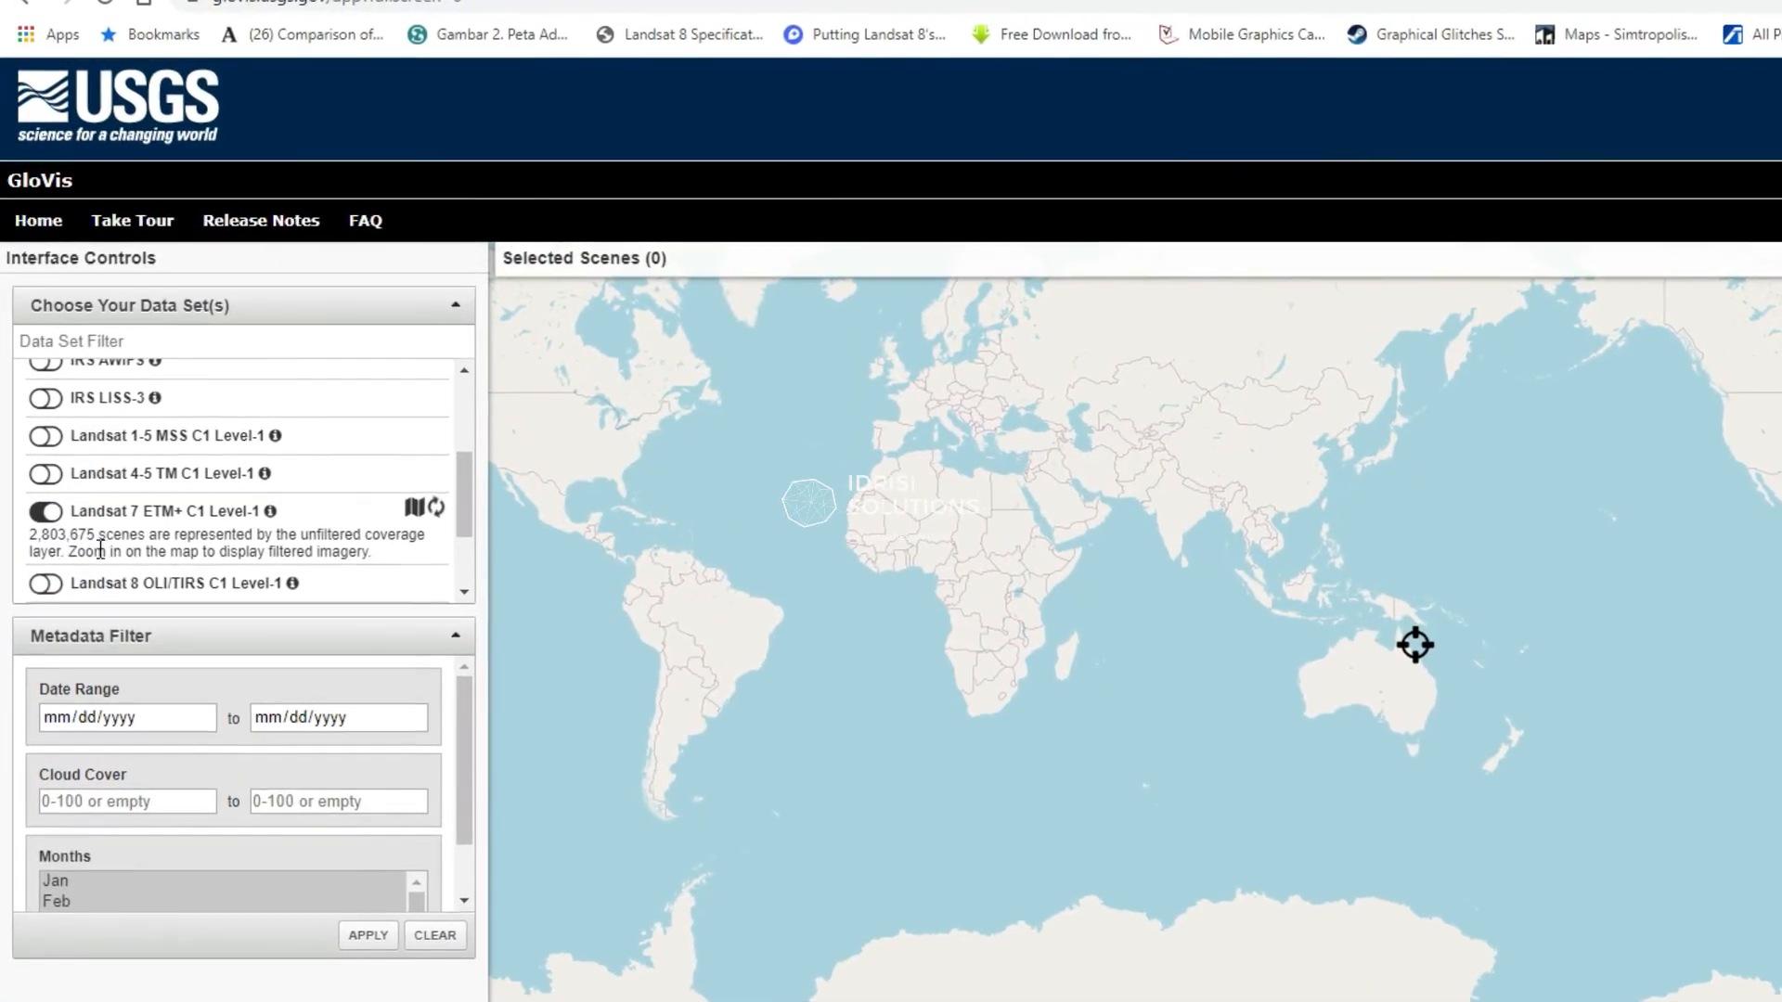
- Enable the Landsat 8 OLI/TIRS C1 Level-1 data set as the only active data set
click(70, 589)
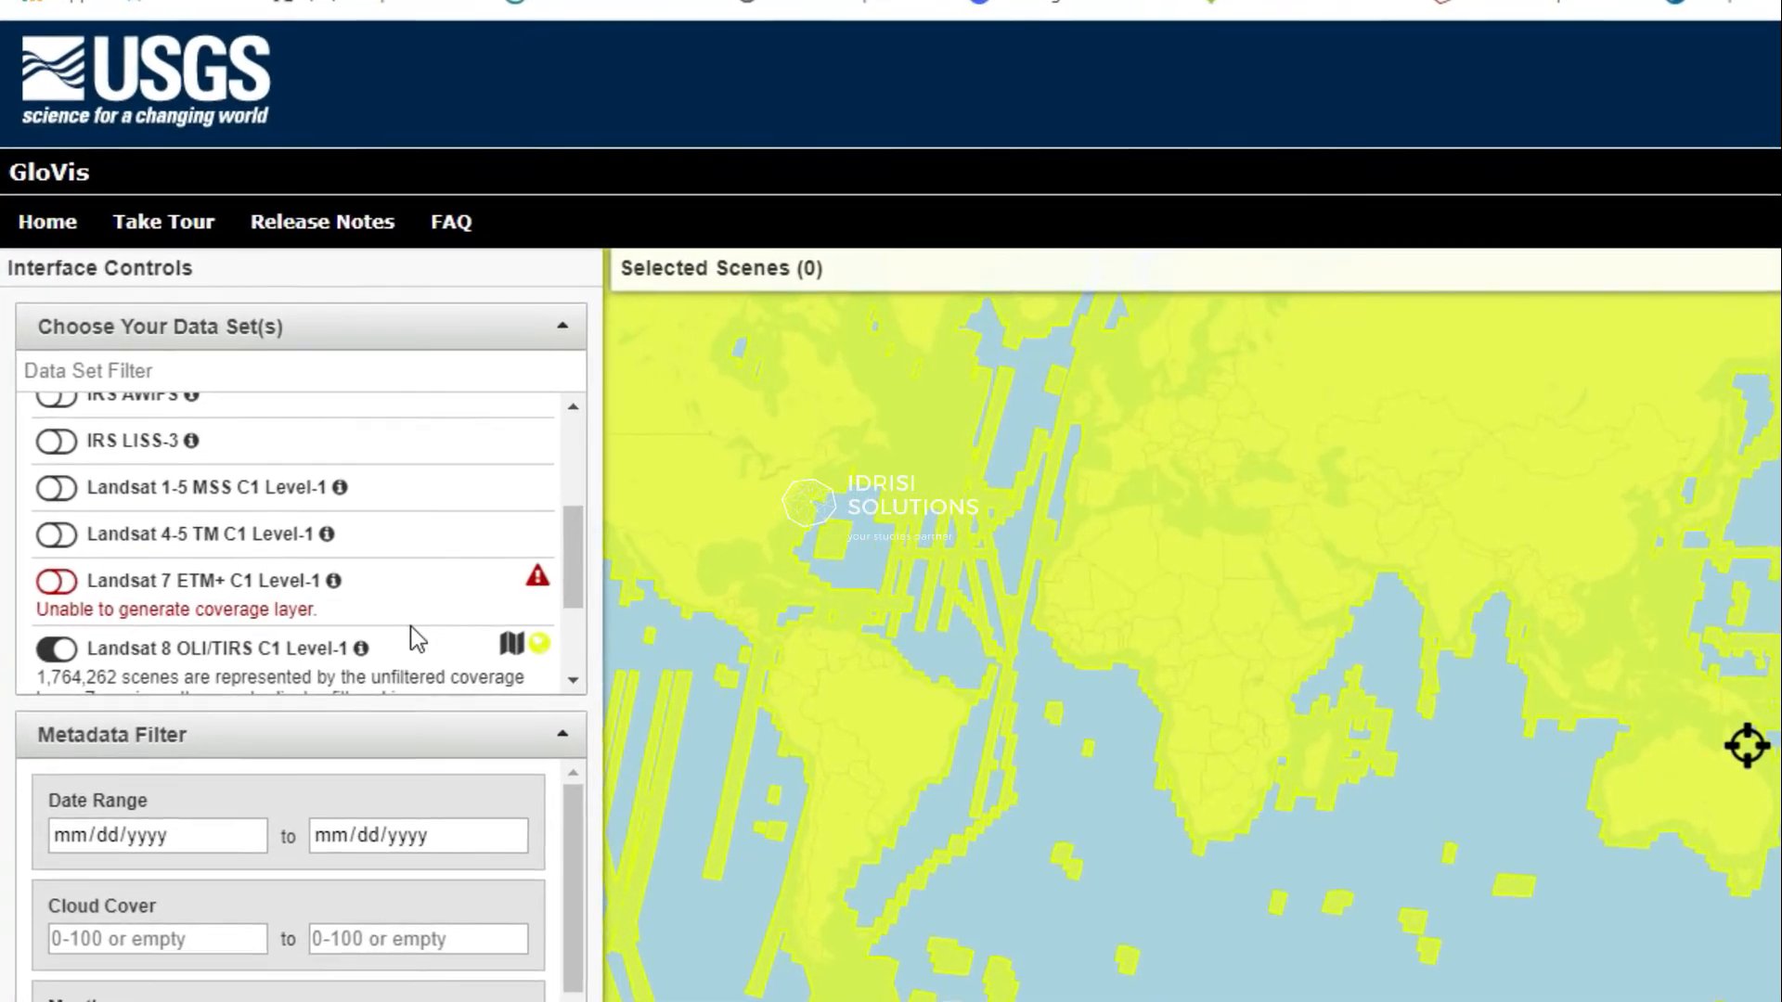
drag(575, 564, 577, 622)
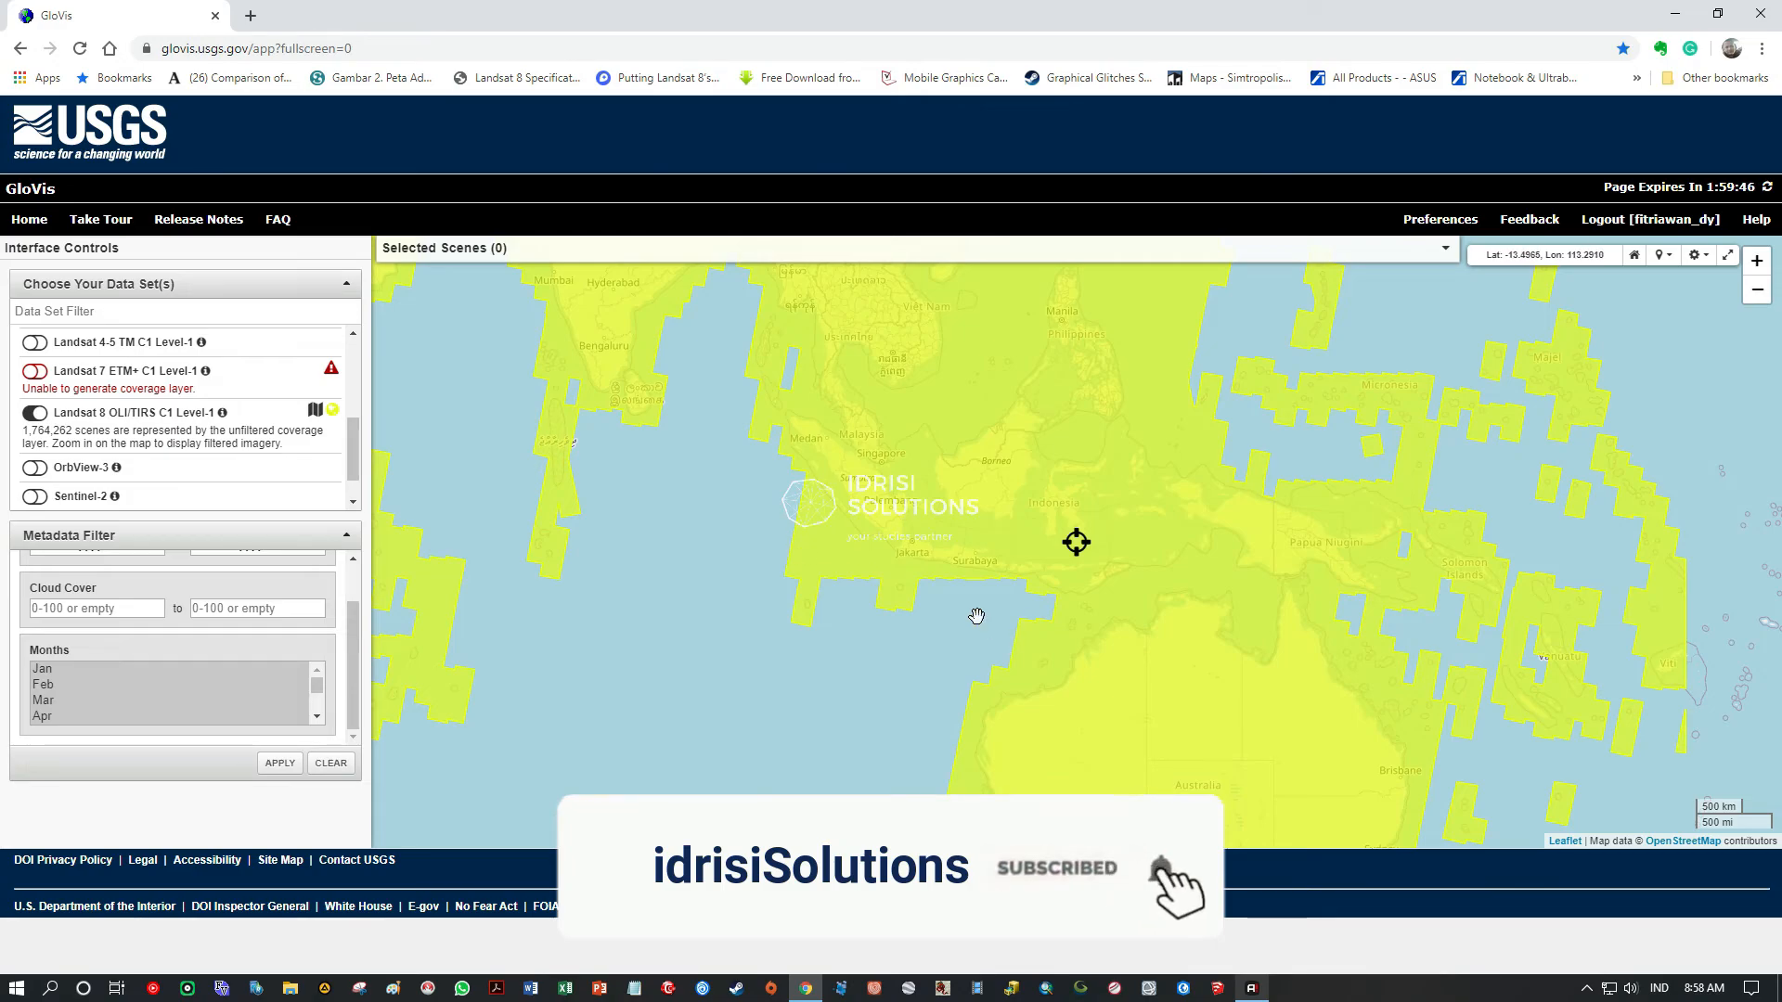
- Examine the Landsat 8 coverage over Indonesia and the scene imagery around Padang in West Sumatra
scroll(963, 594, up, 1)
scroll(937, 549, up, 1)
drag(984, 588, 1233, 733)
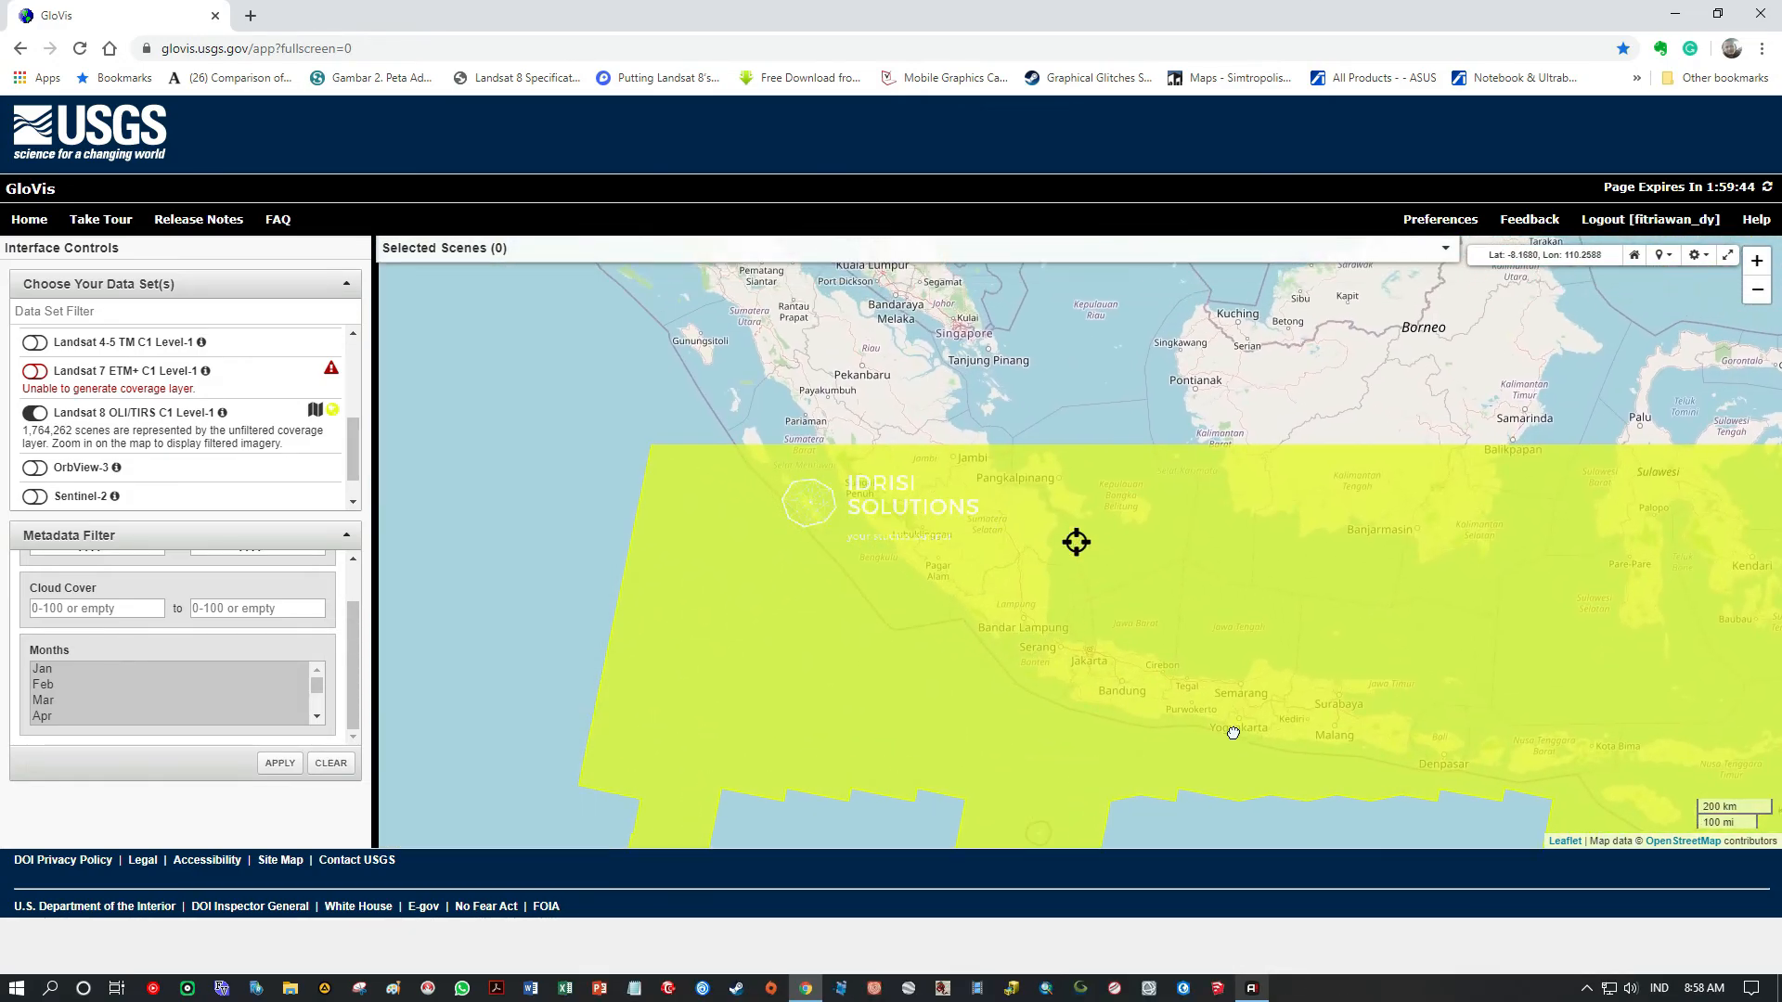
drag(845, 544, 1053, 701)
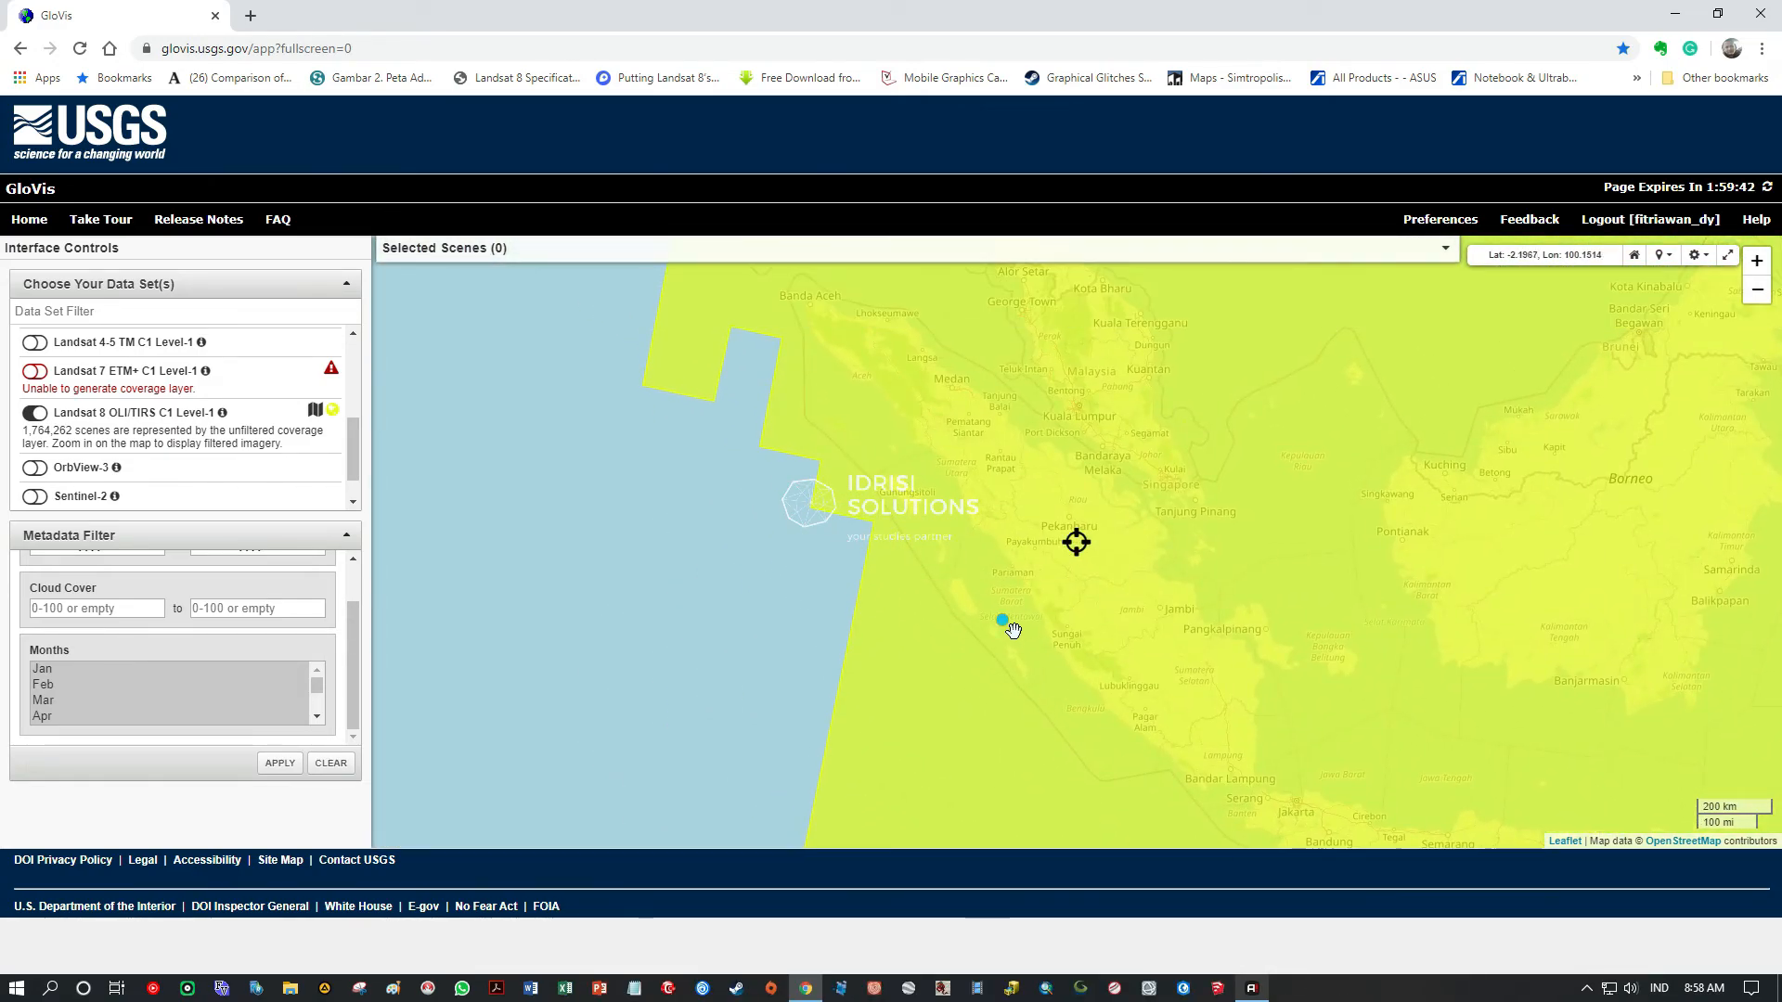
drag(1011, 629, 1083, 611)
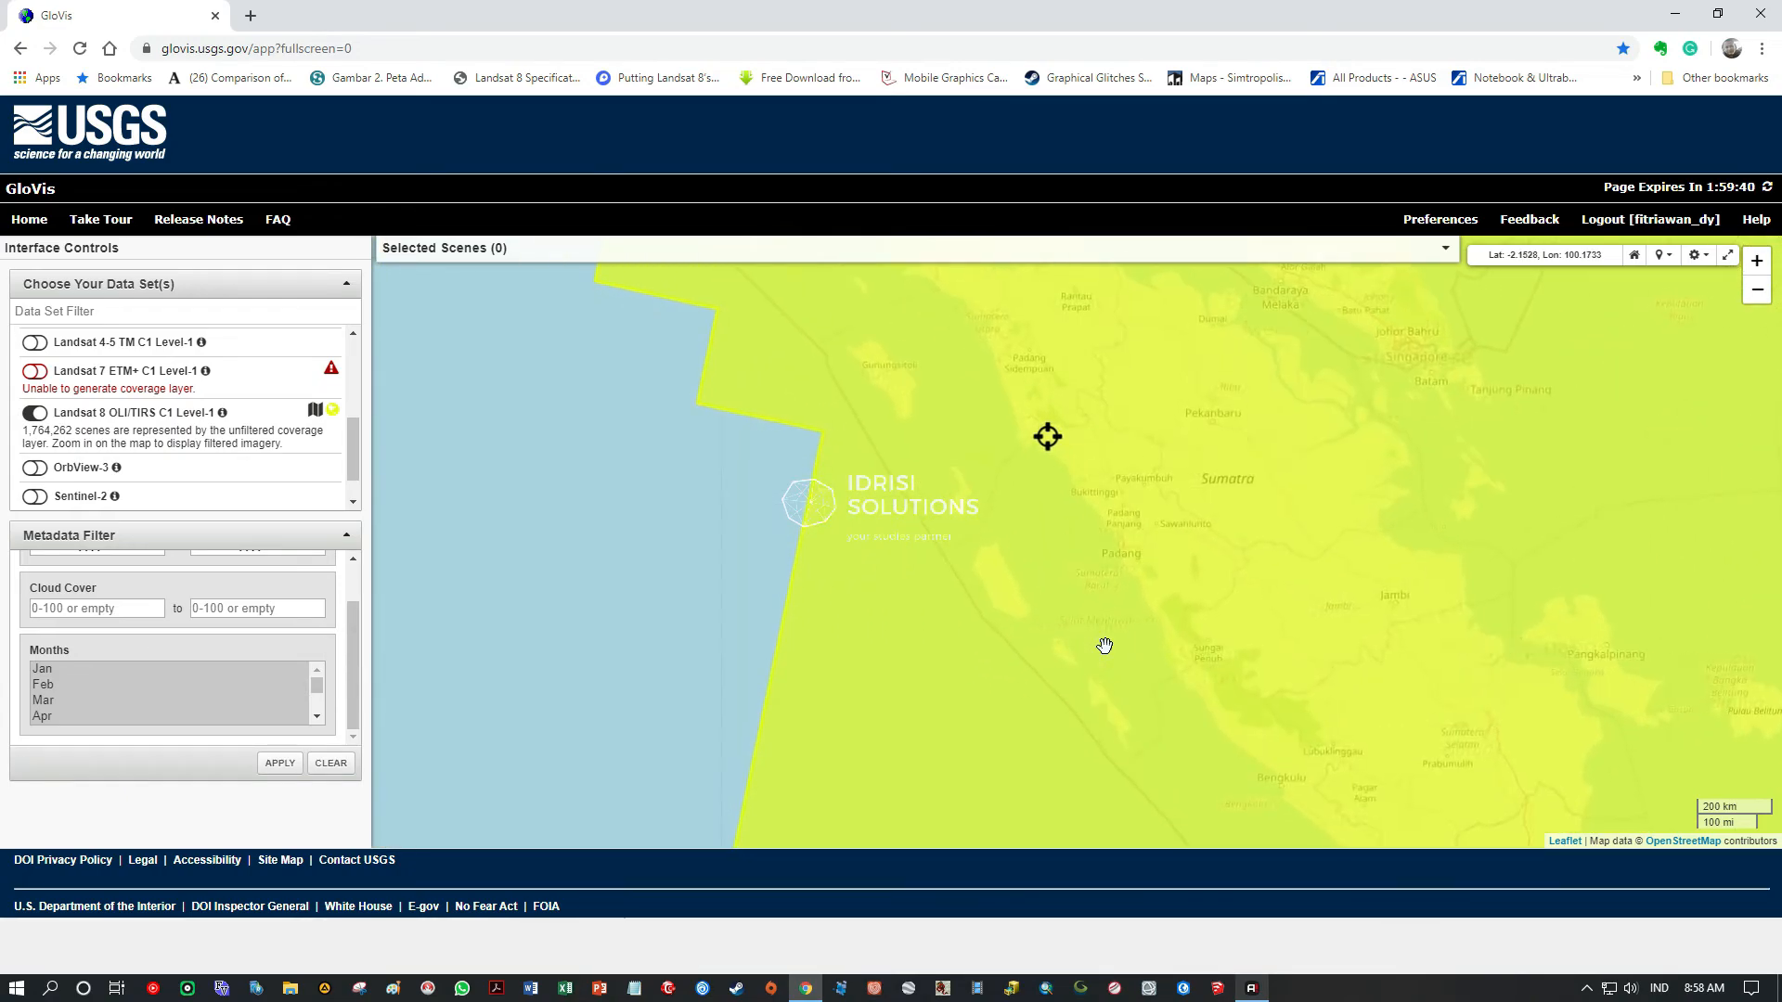
scroll(1120, 553, up, 2)
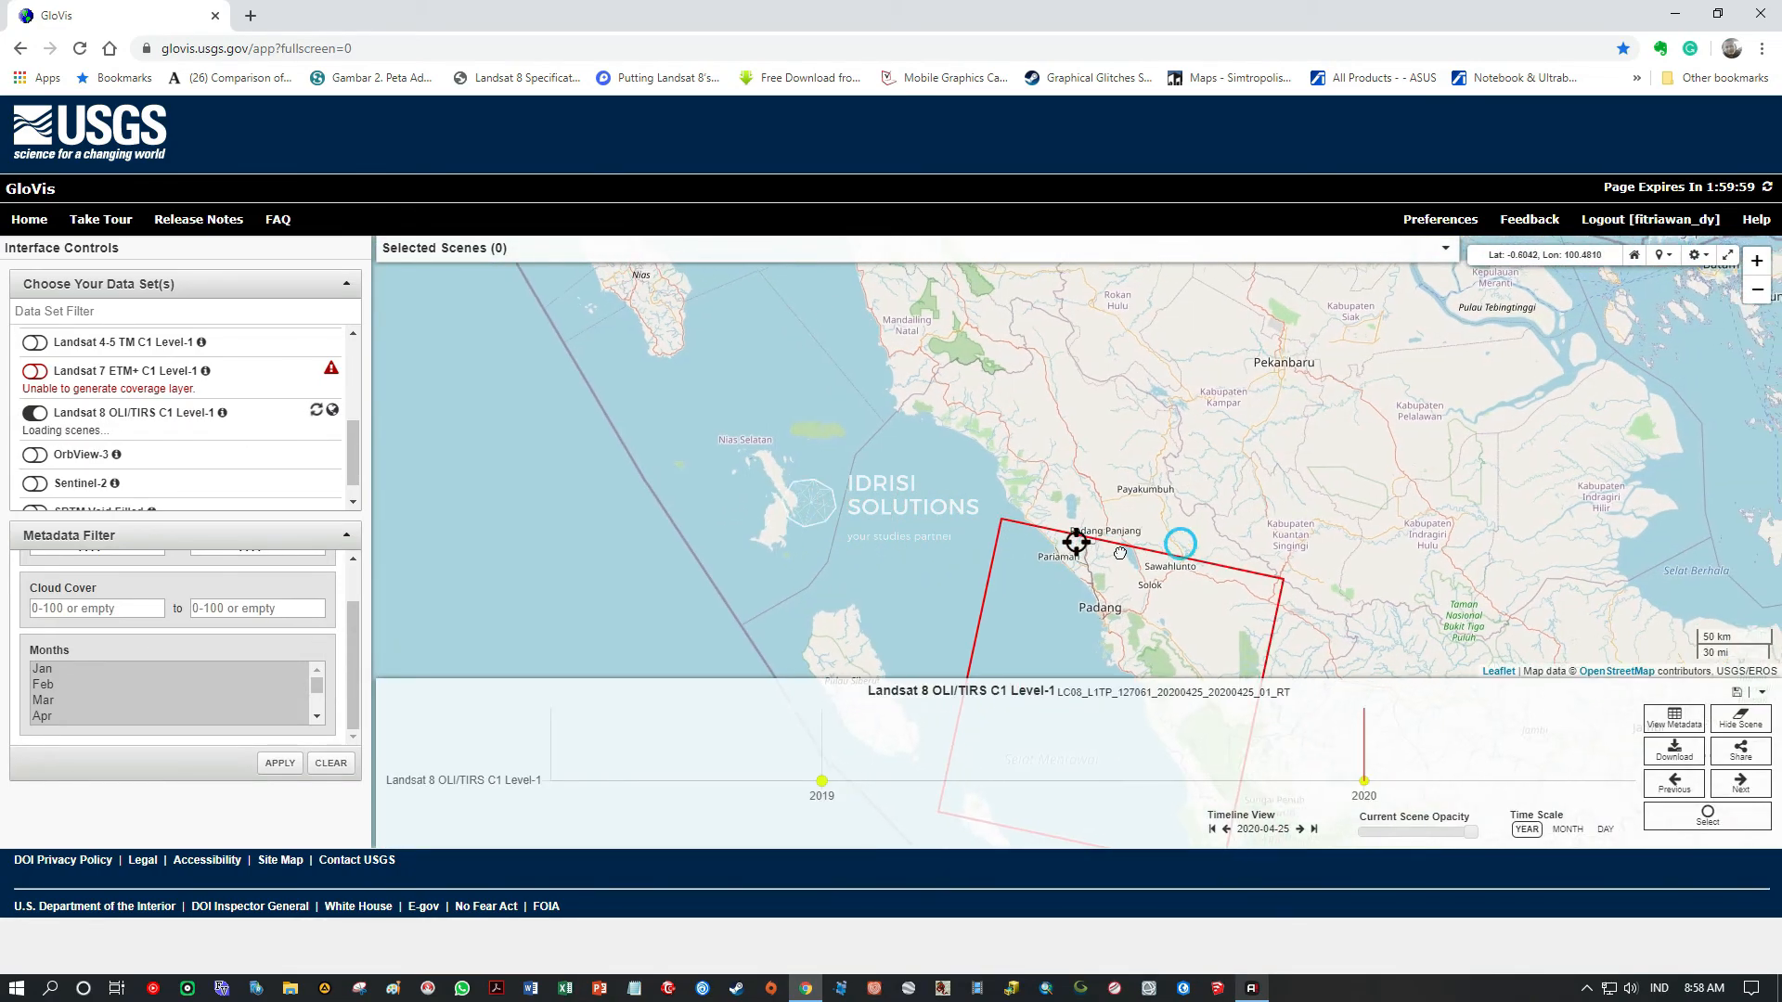
drag(1120, 553, 888, 561)
scroll(804, 476, up, 1)
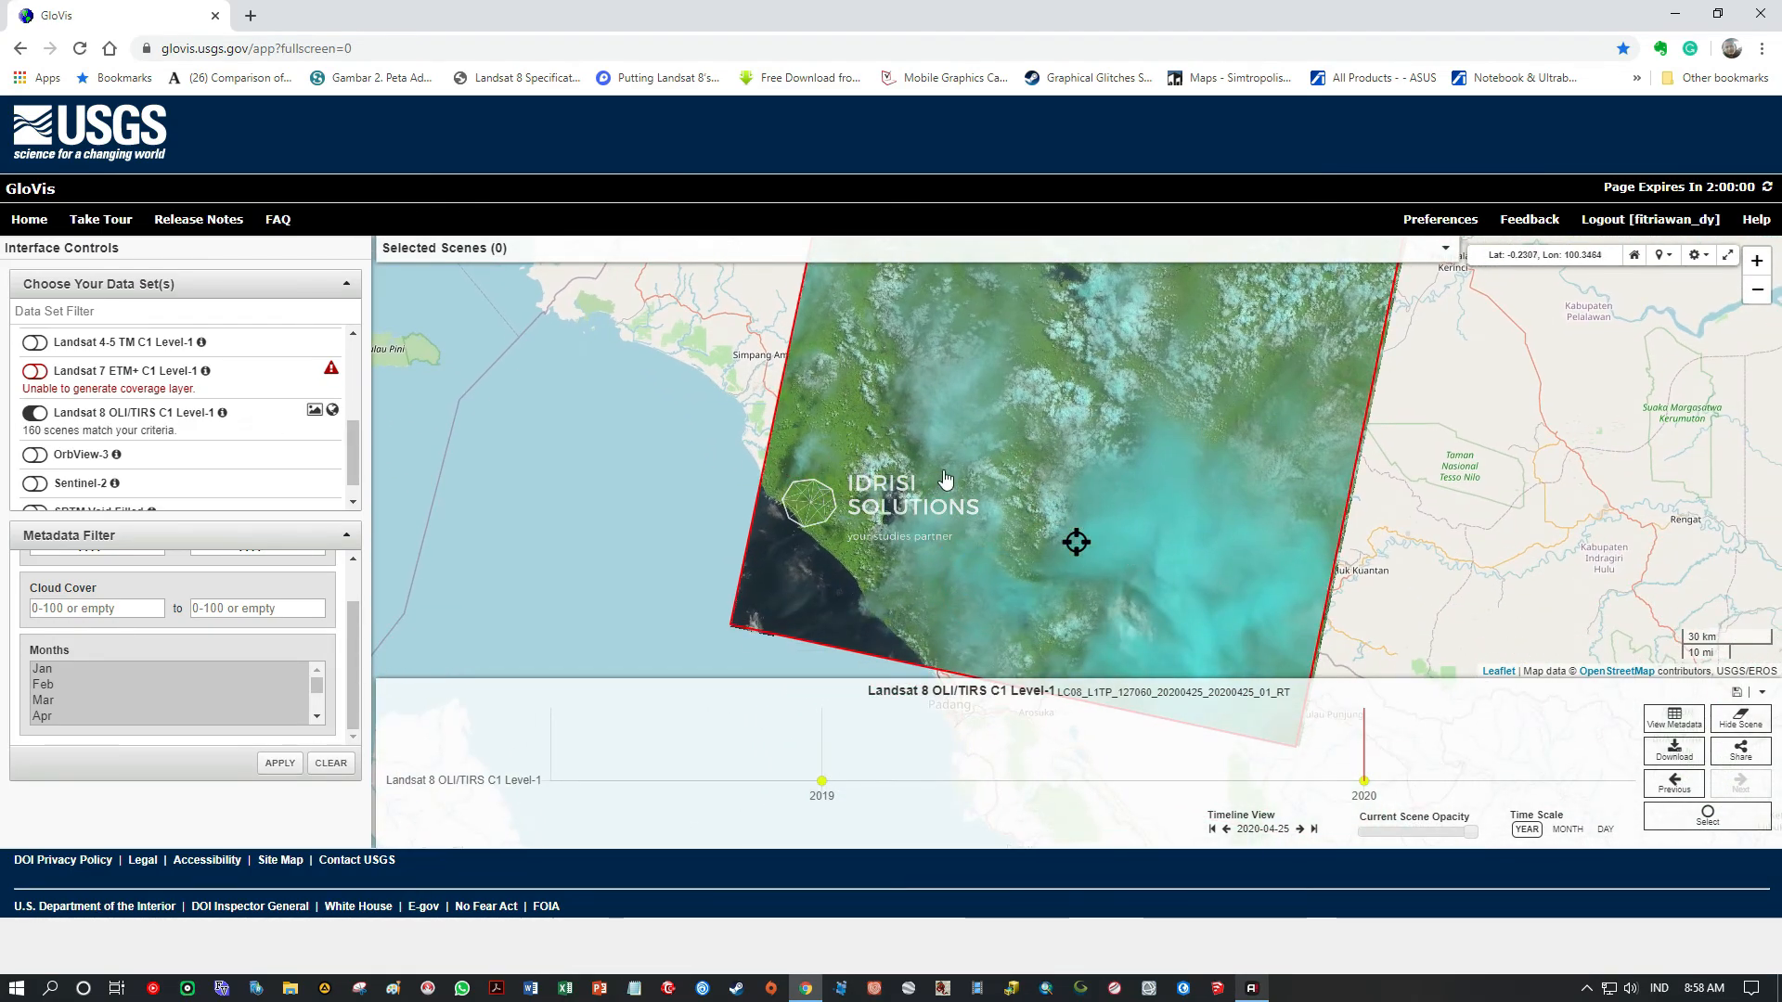
scroll(945, 479, down, 1)
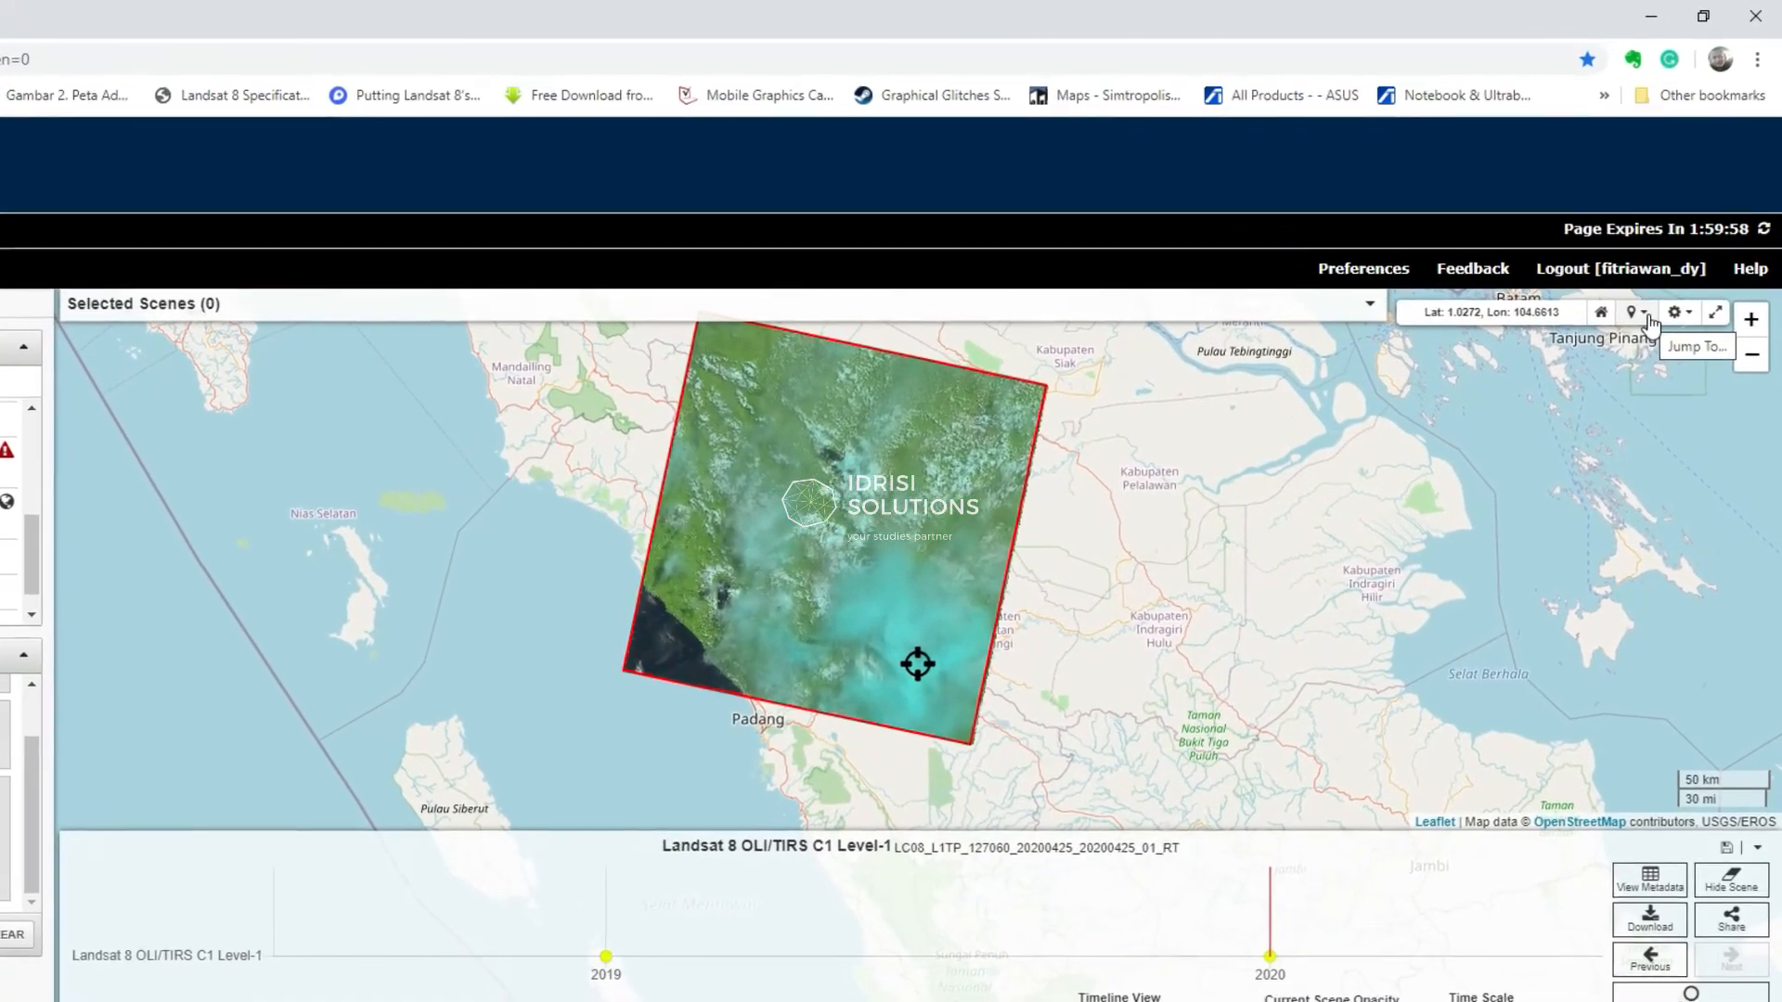
- Jump to WRS-2 path 127, row 60 on the map and view the Landsat 8 scene there up close
click(1635, 330)
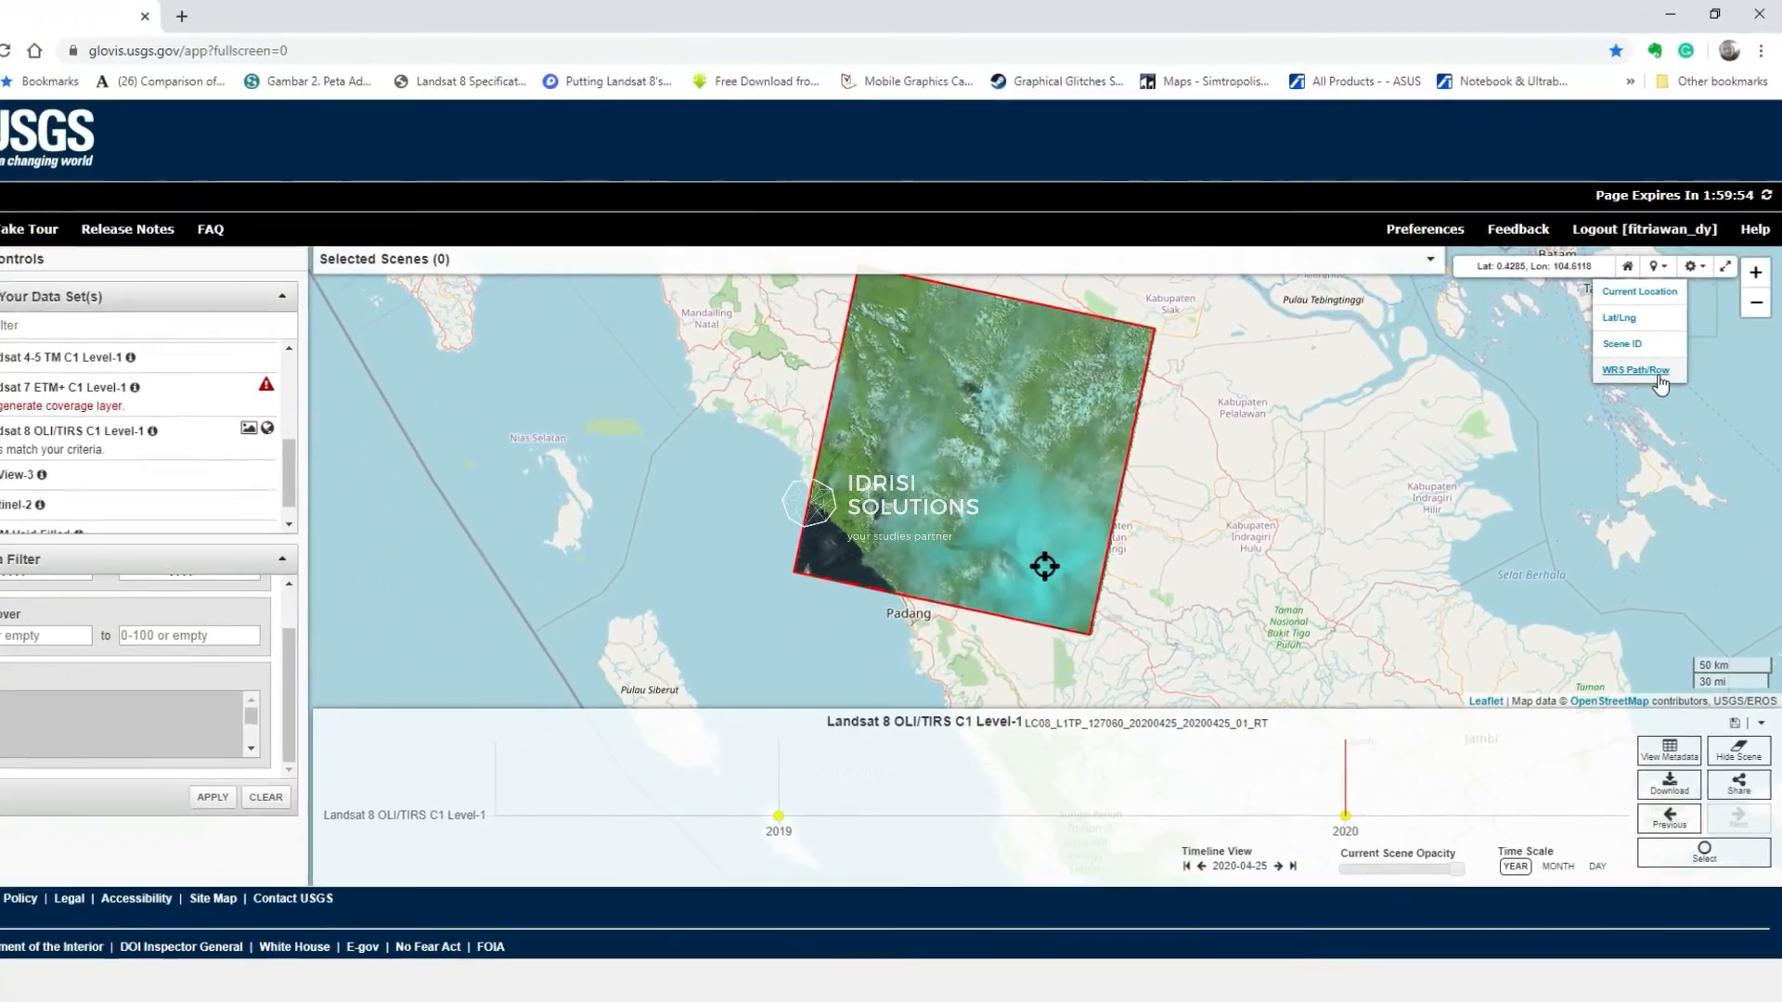
click(1553, 575)
click(840, 516)
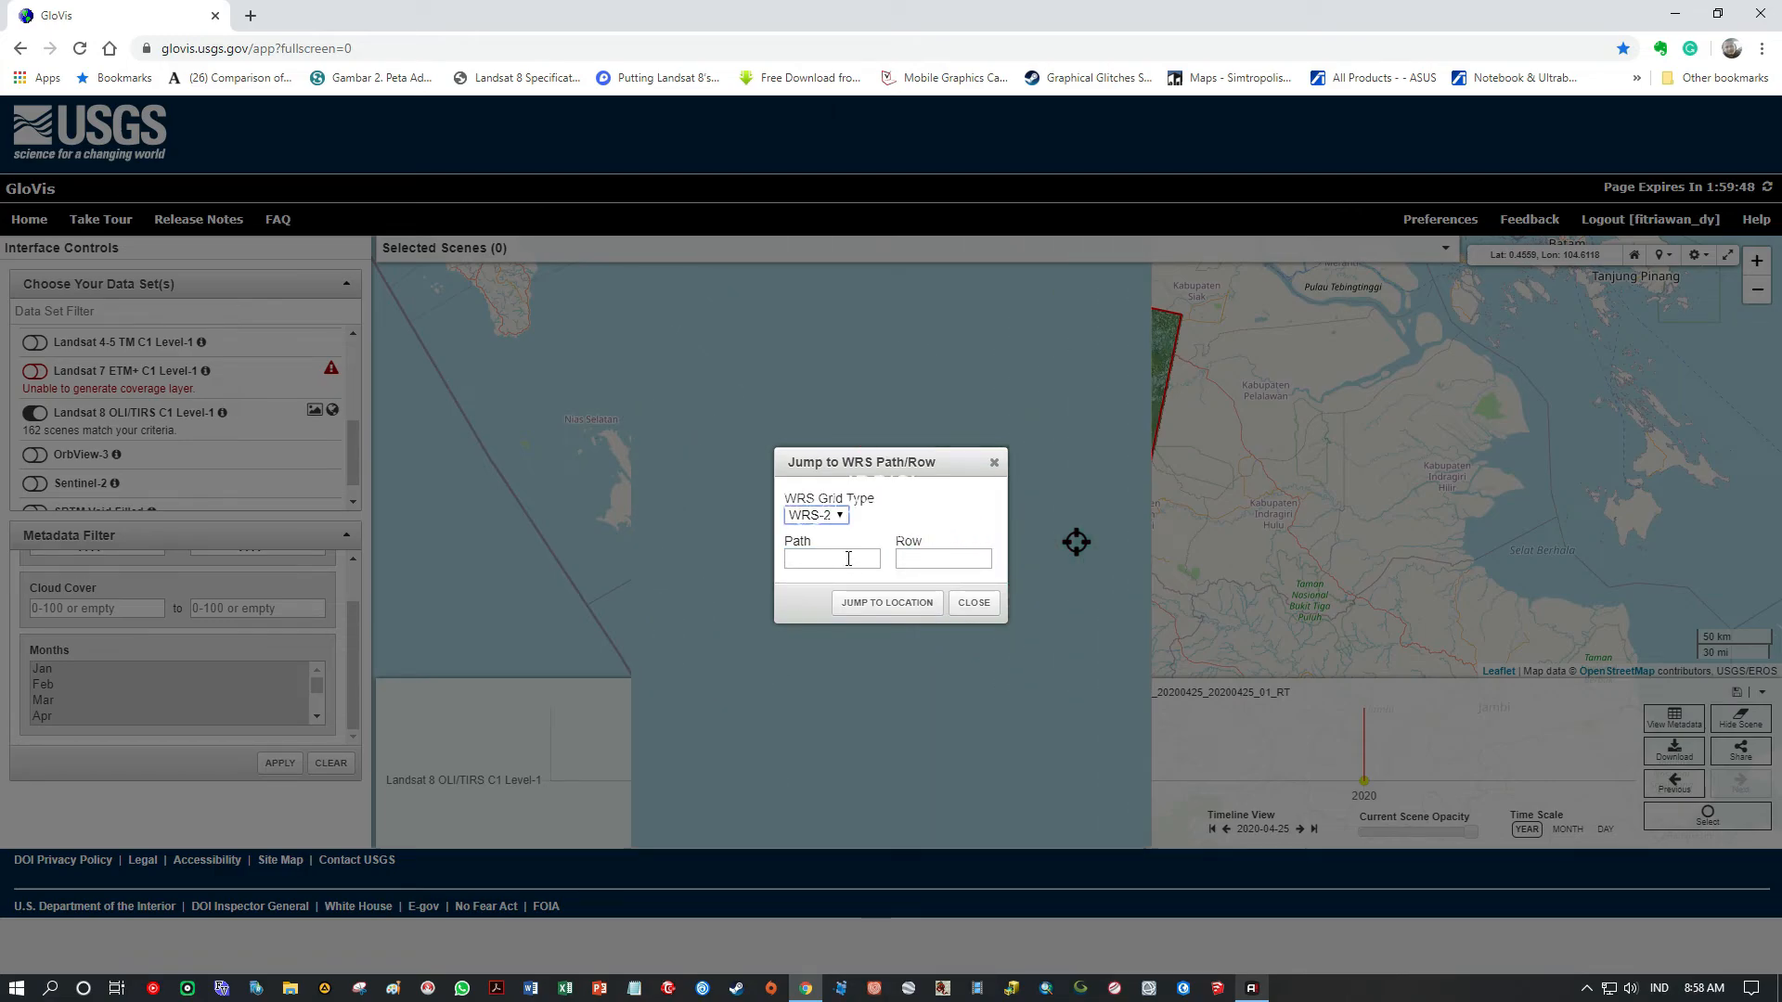
click(835, 558)
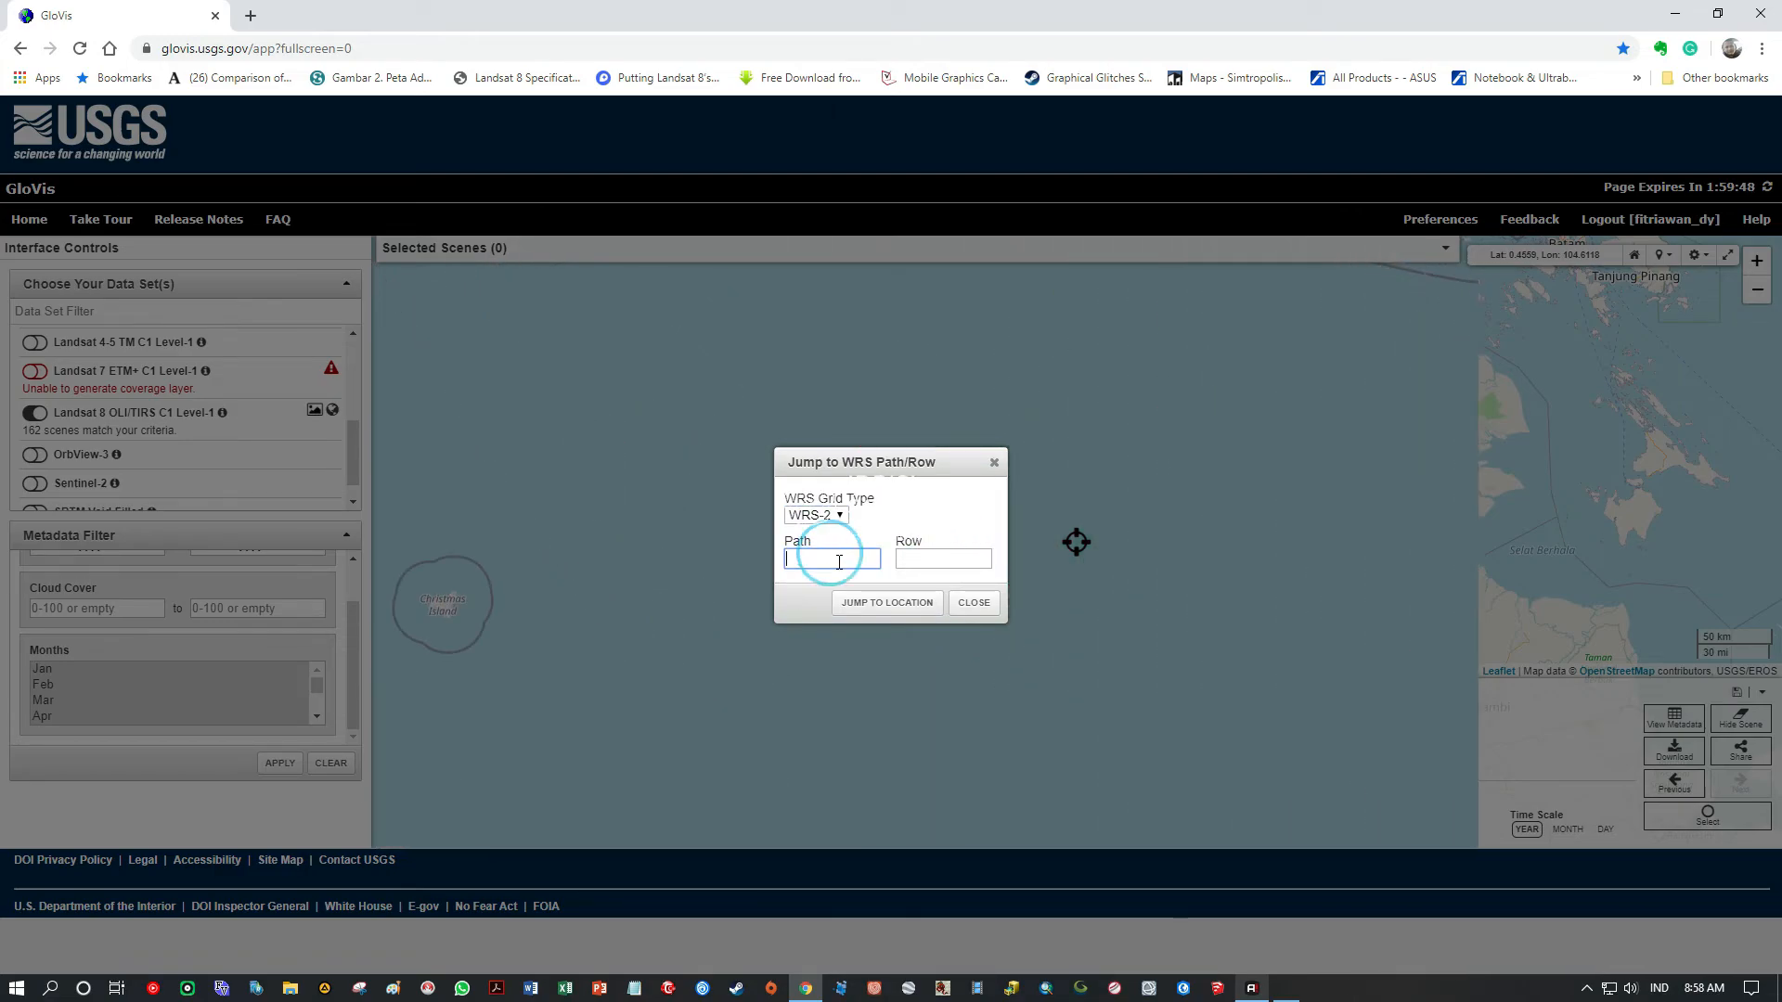
text(127)
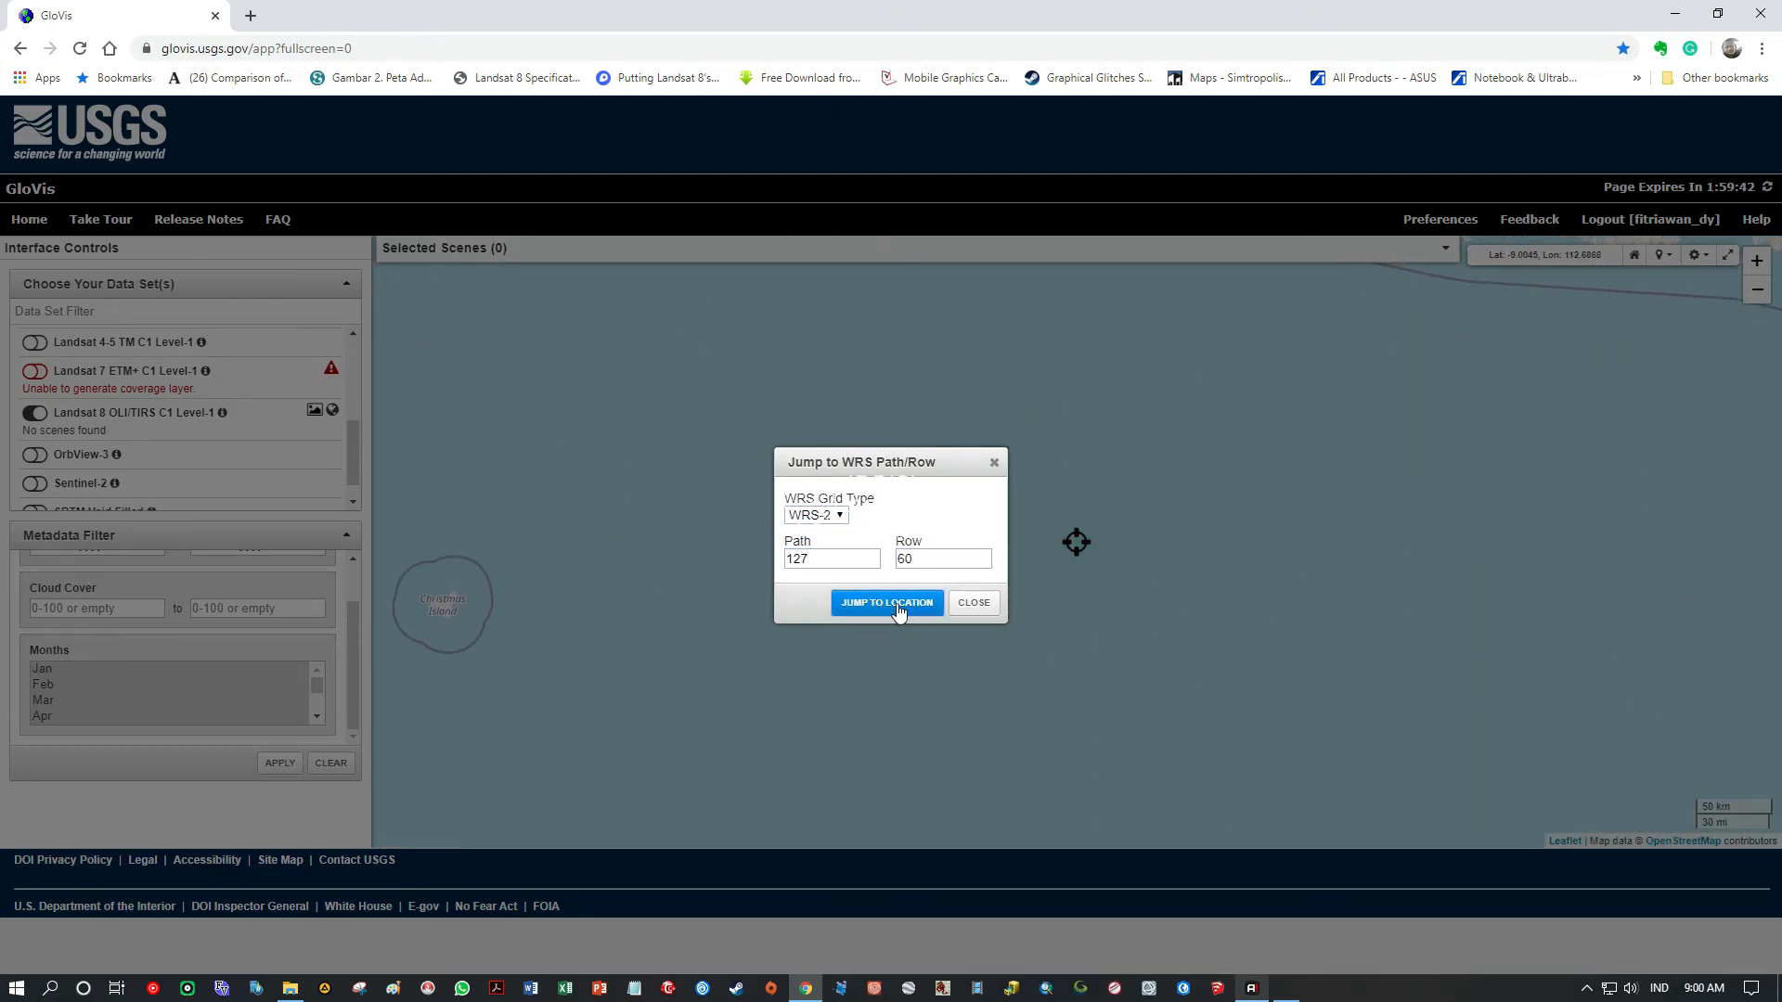
click(887, 603)
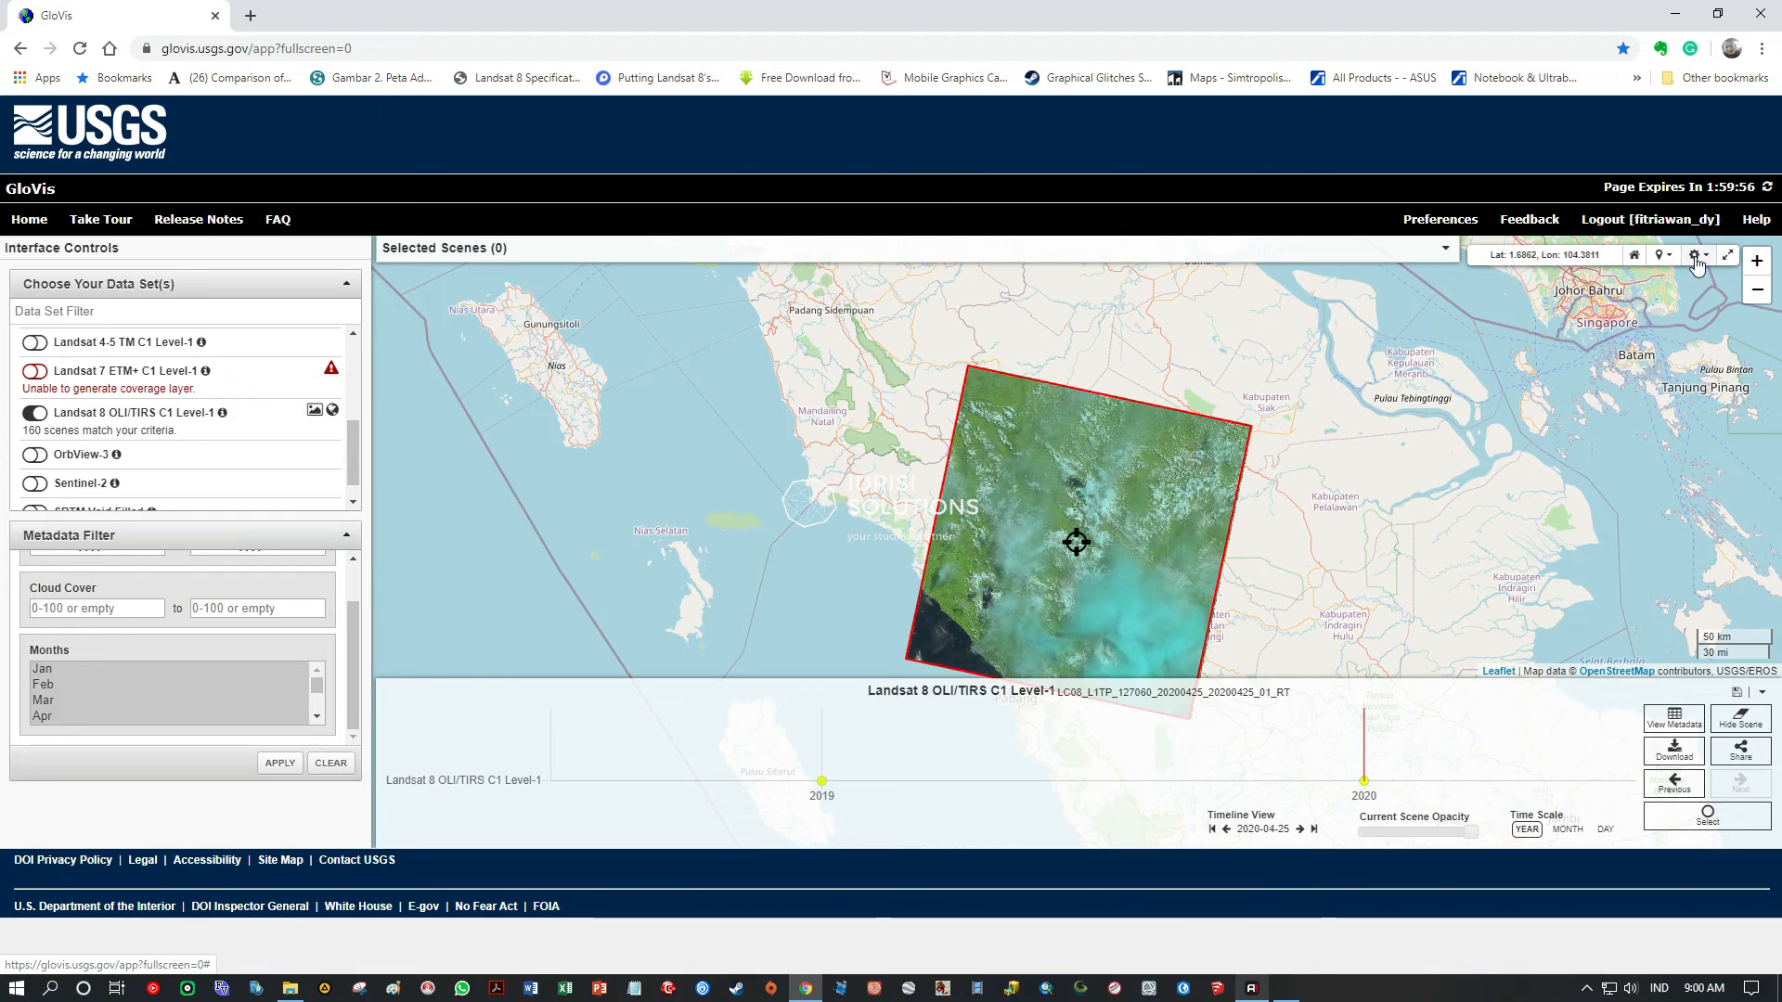
scroll(1171, 513, up, 2)
drag(940, 506, 1161, 456)
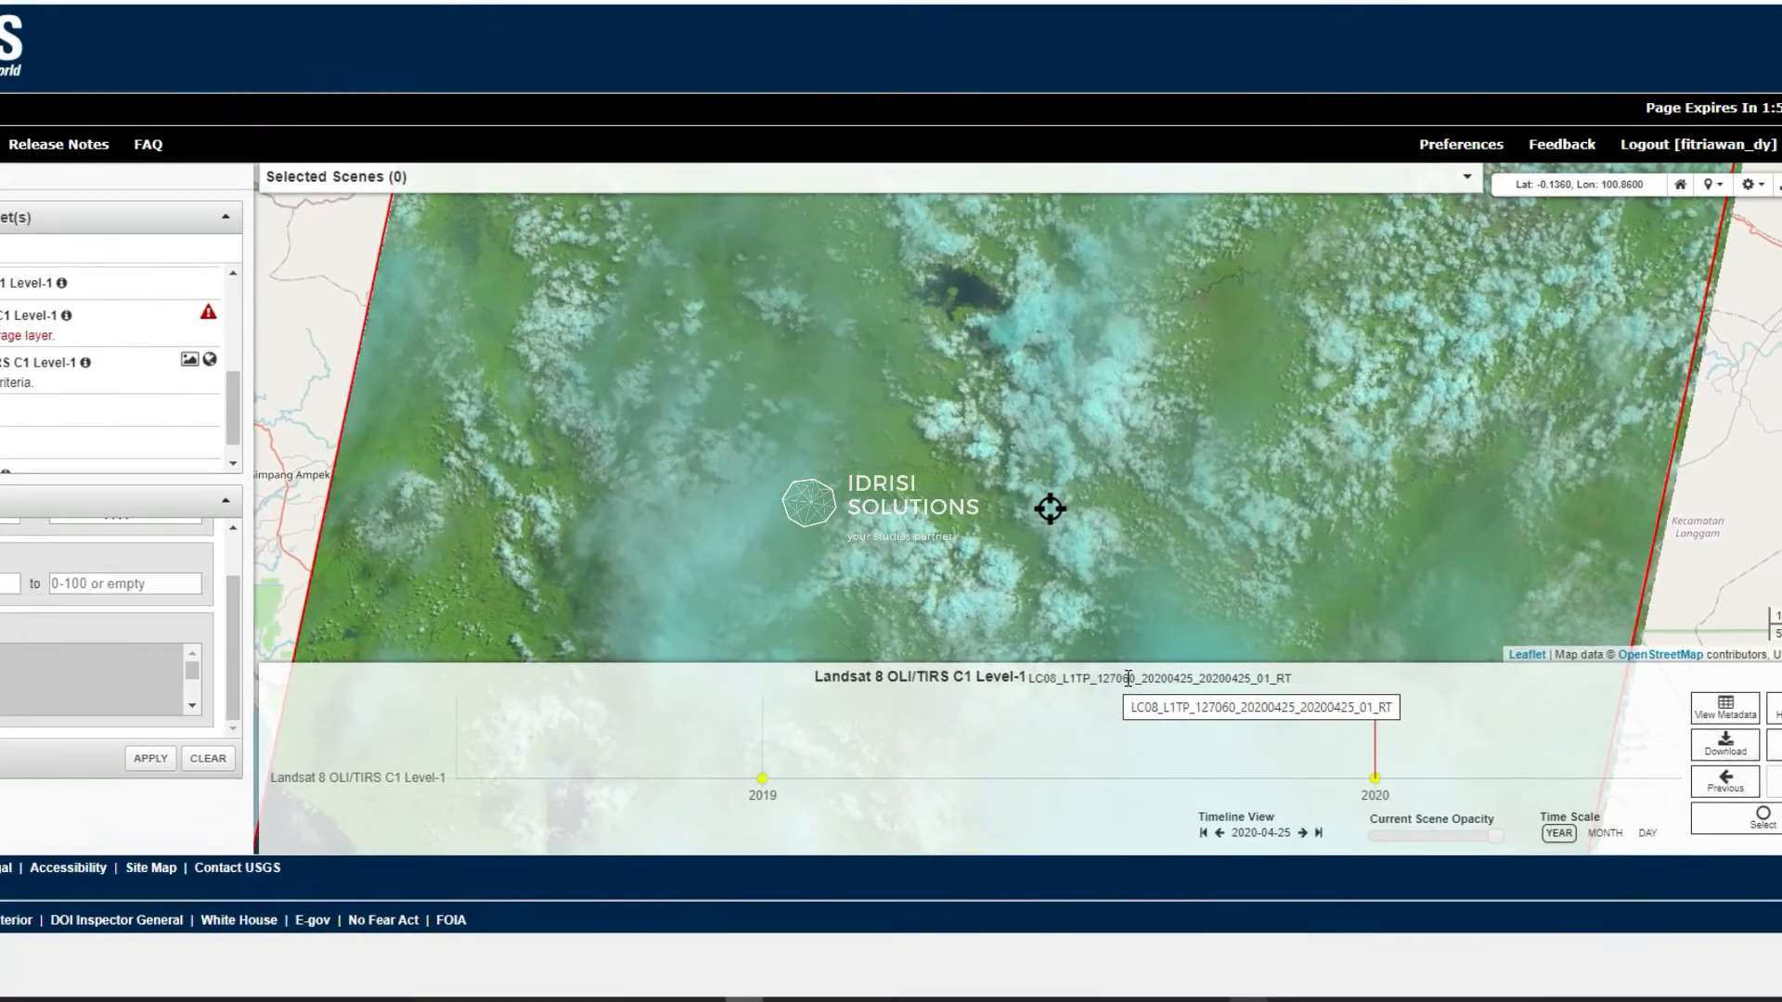
- Compare the full Landsat 8 scene of 2020-04-25 with the preceding acquisition of 2020-04-09
scroll(1143, 480, down, 3)
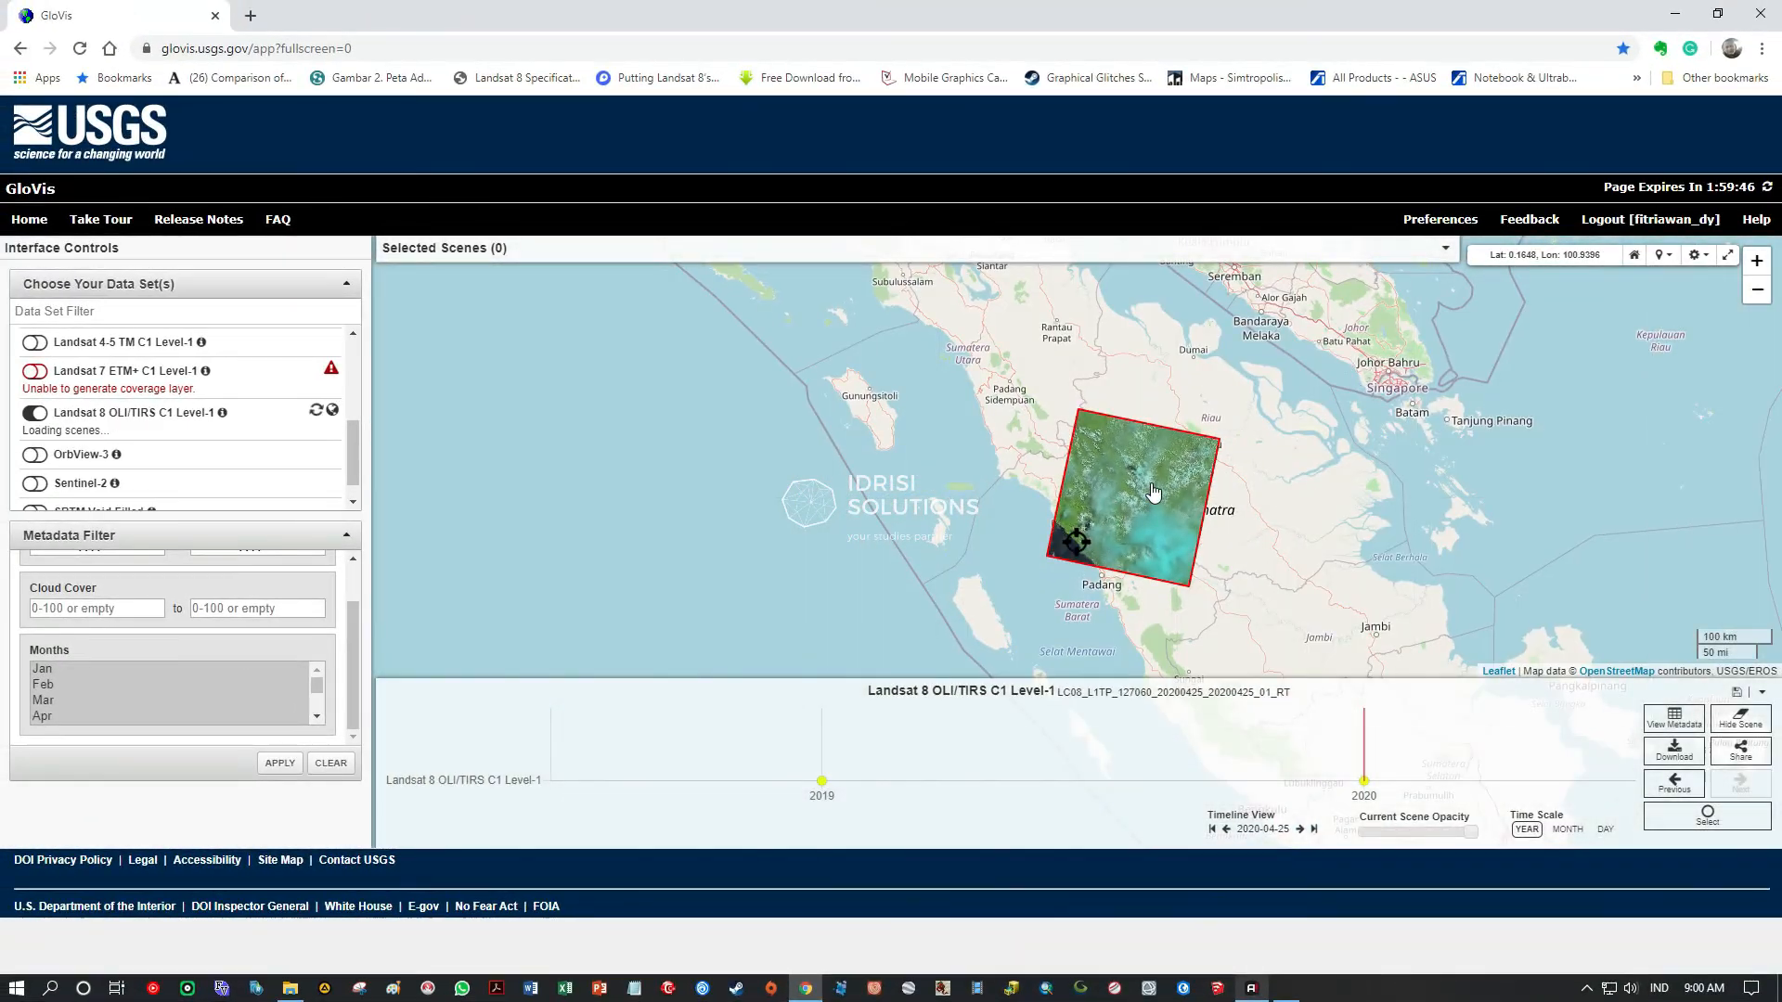
drag(1136, 520, 1123, 521)
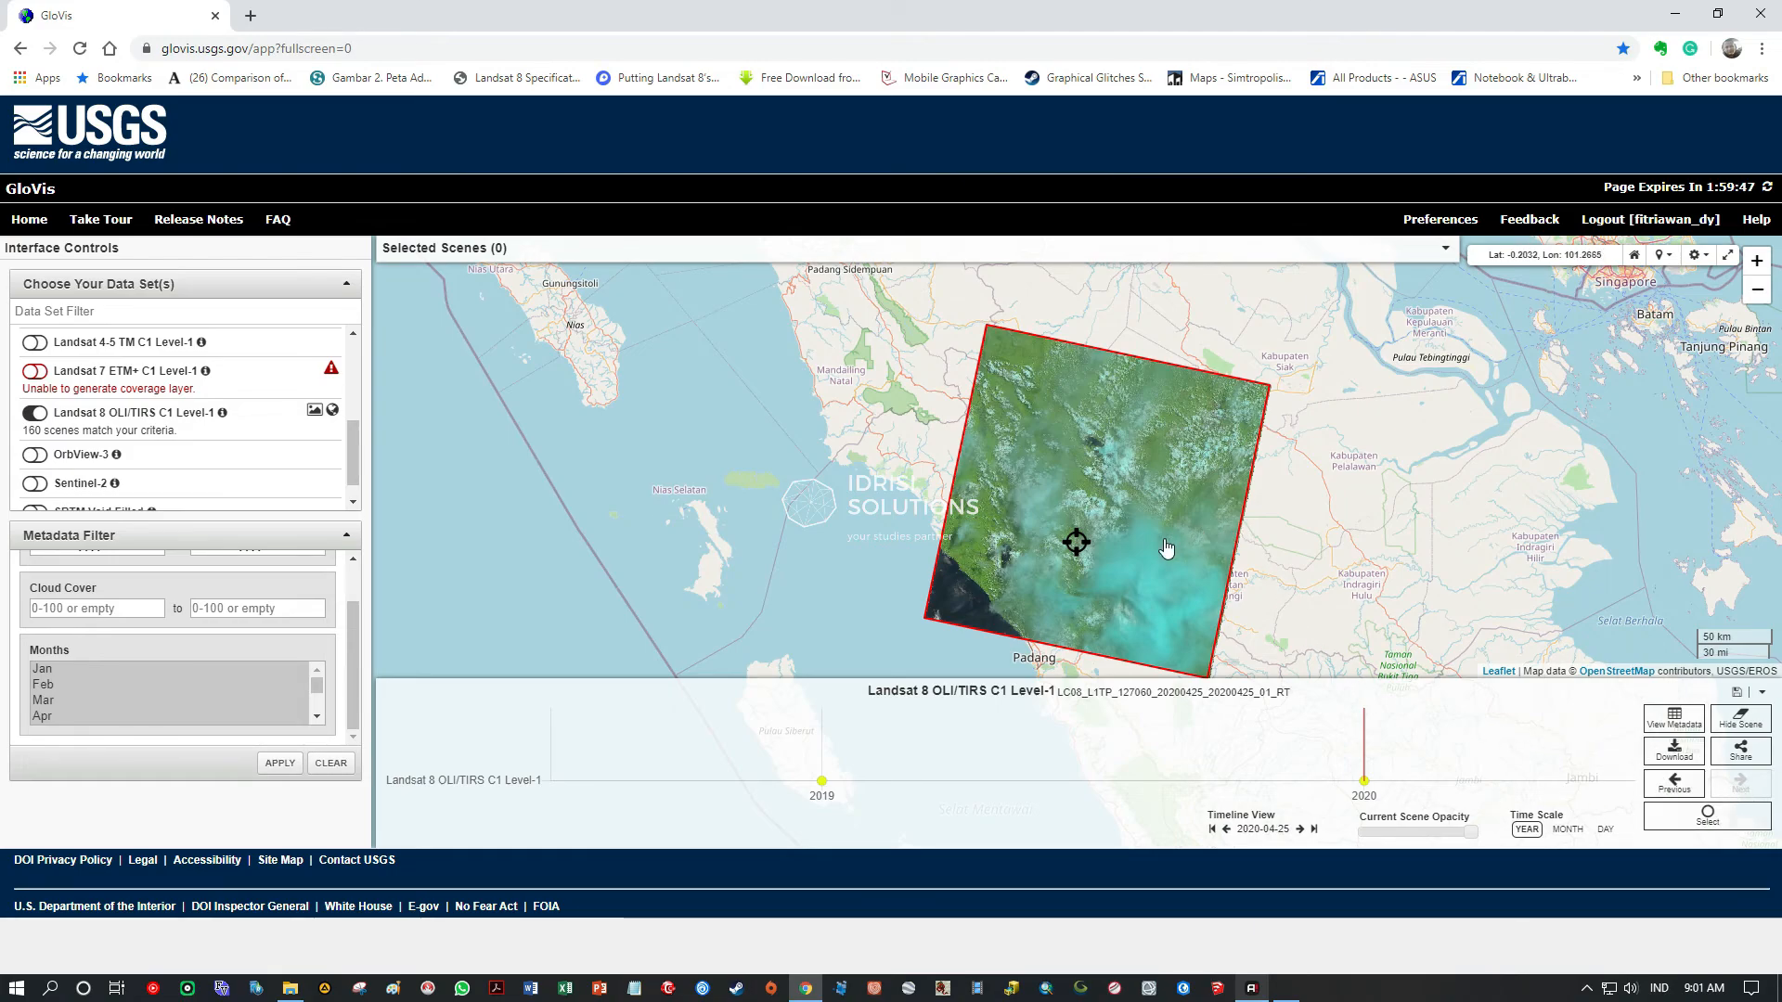
scroll(1076, 556, up, 2)
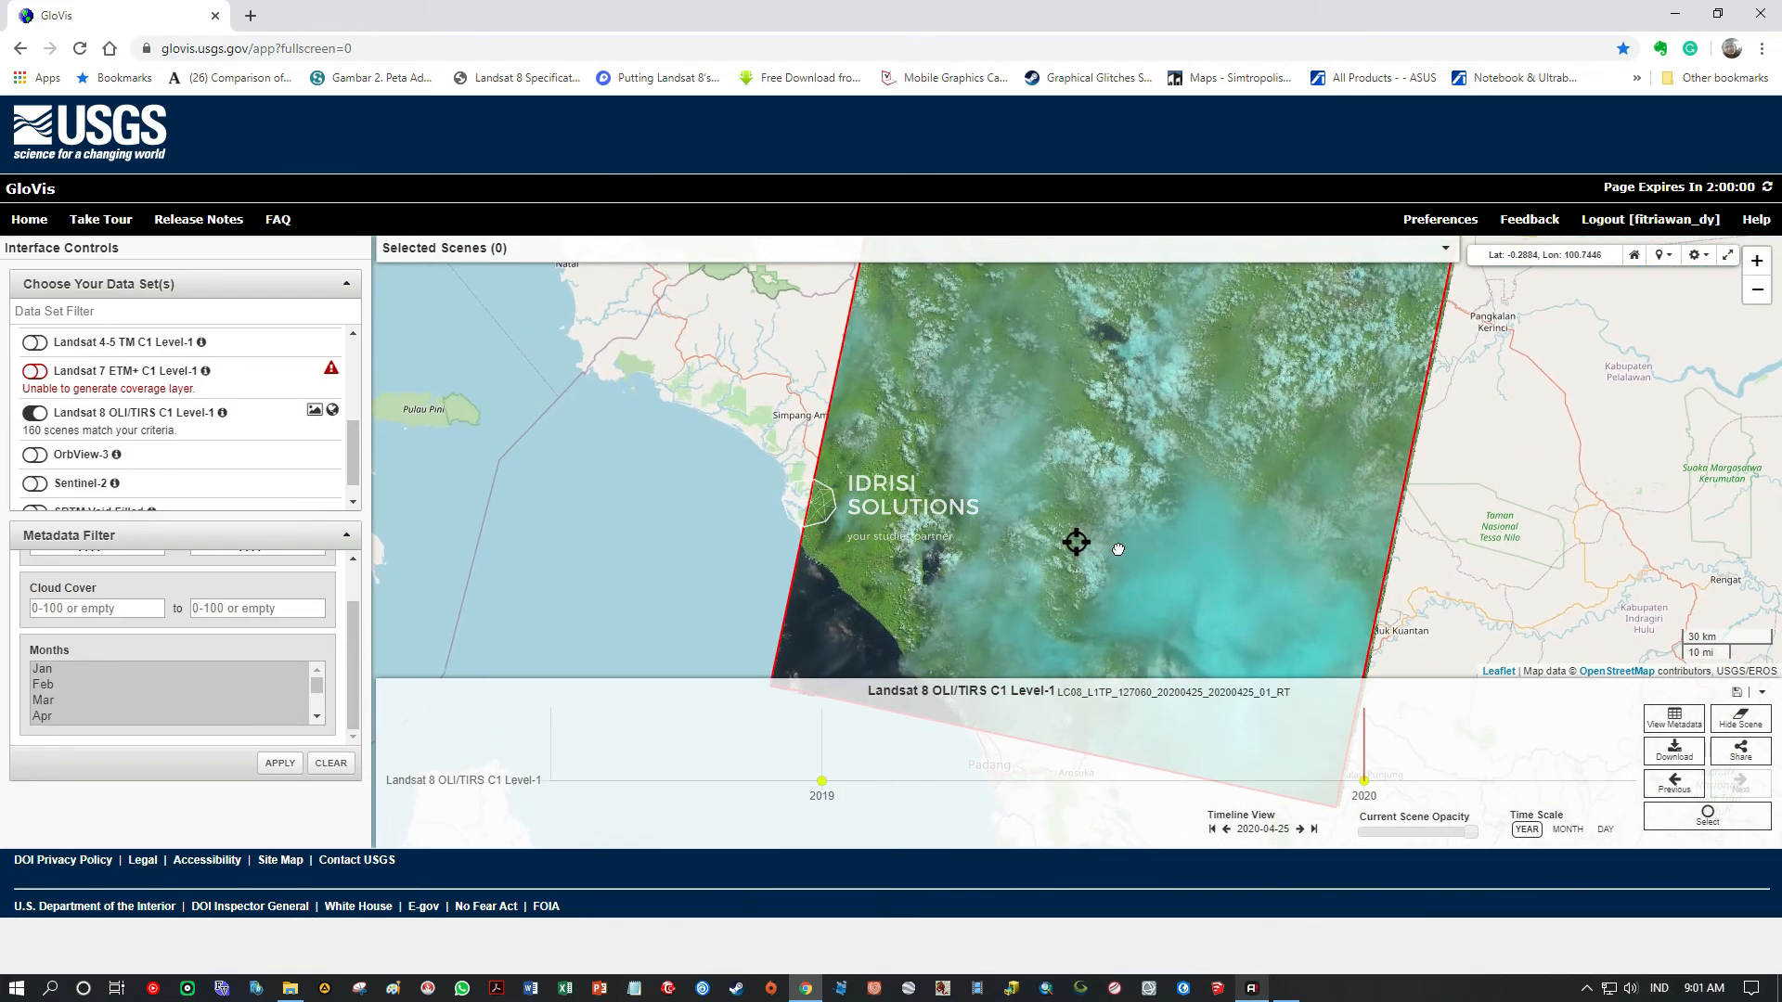
drag(1109, 471, 1107, 465)
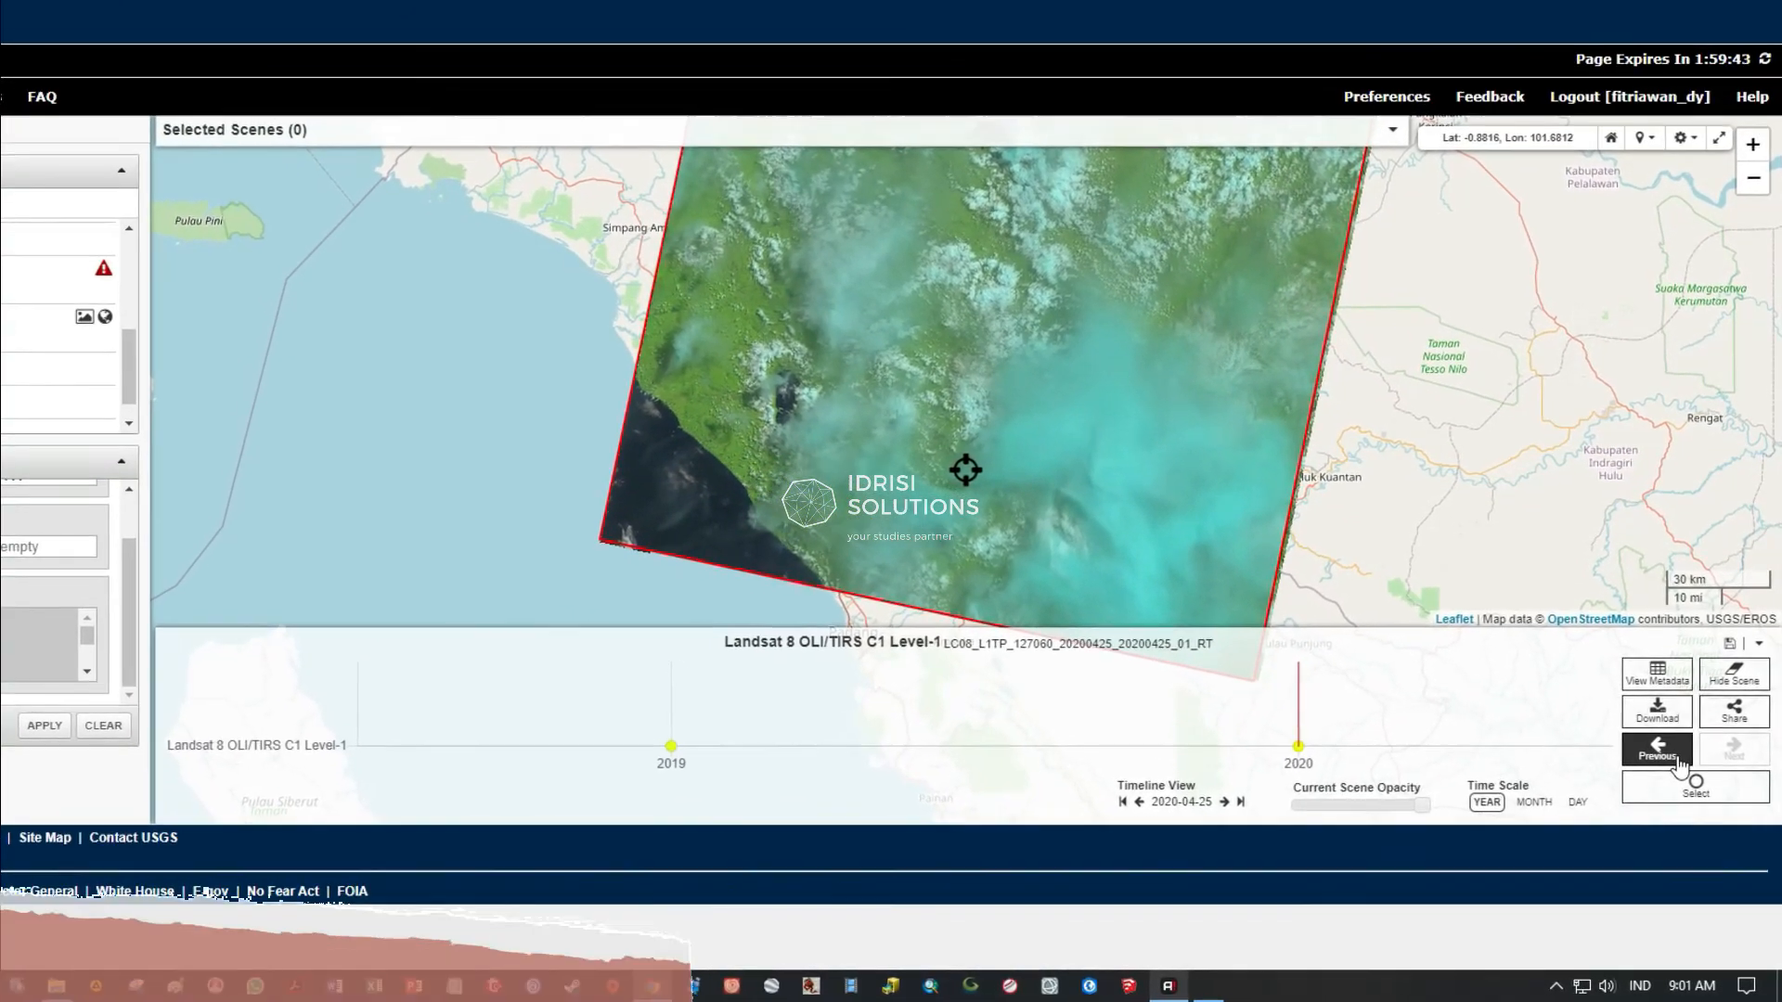
click(1677, 759)
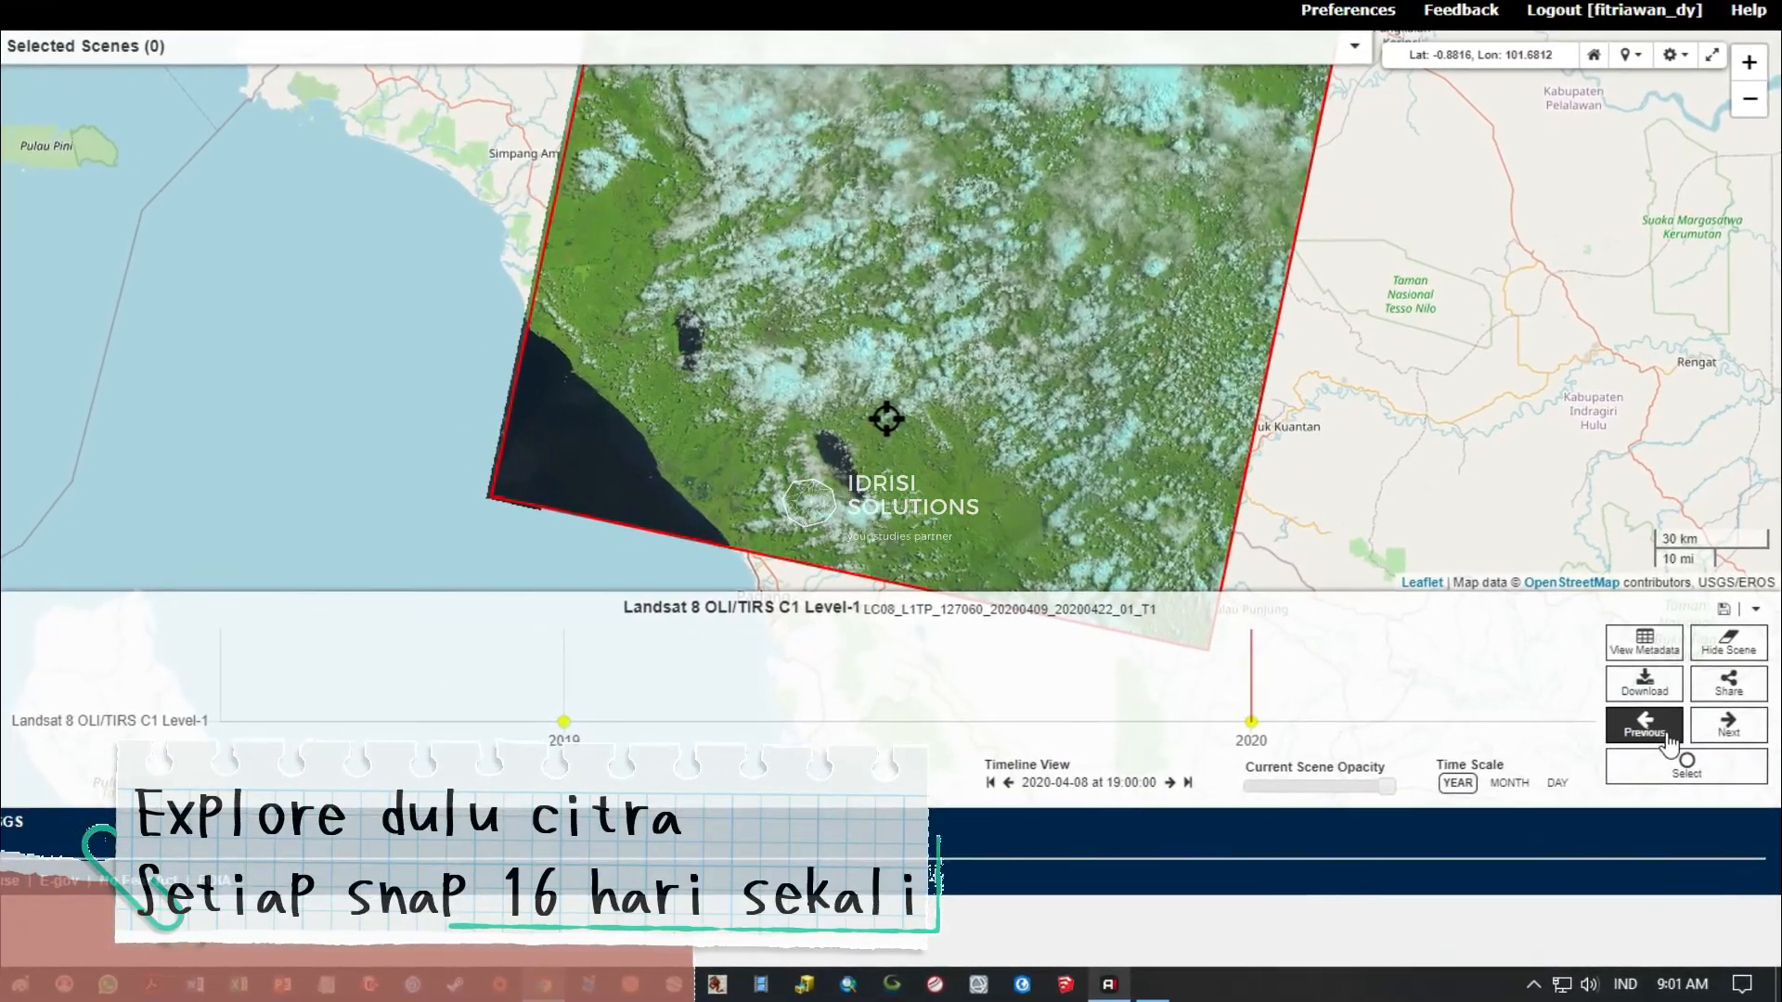
click(1728, 724)
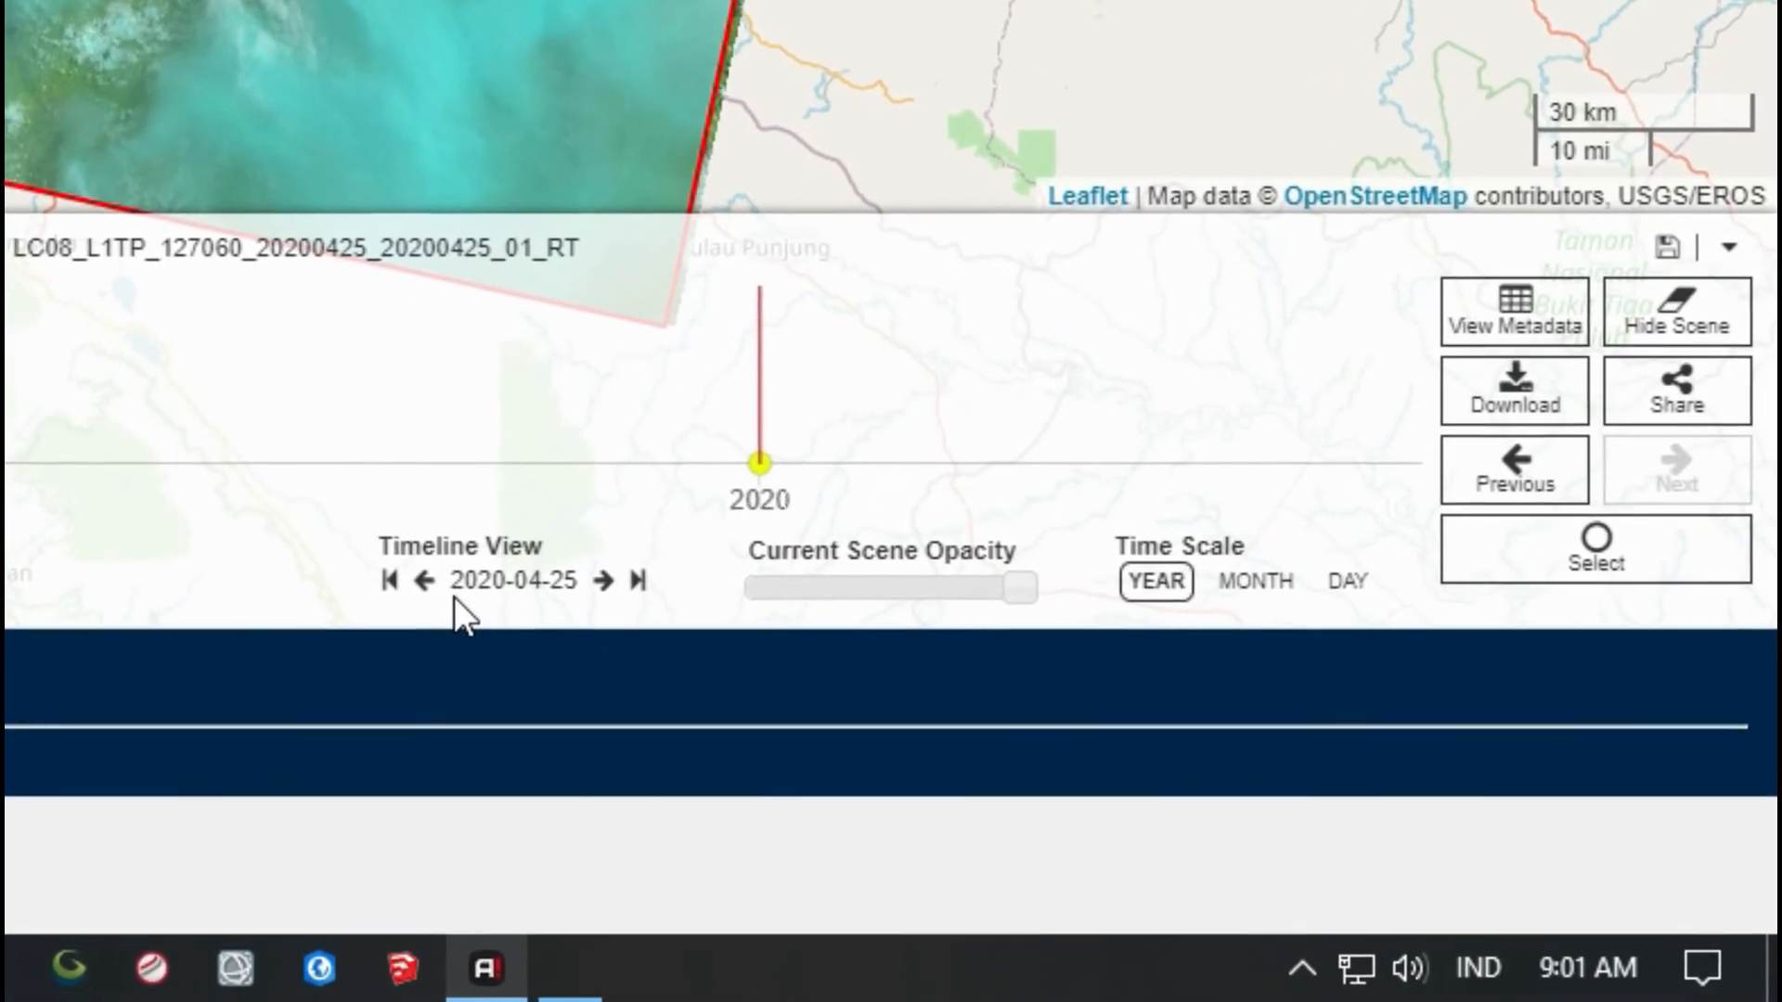
- Step back to the scene acquired on 2020-03-08 and inspect its cloud cover around the two lakes up close
click(1514, 470)
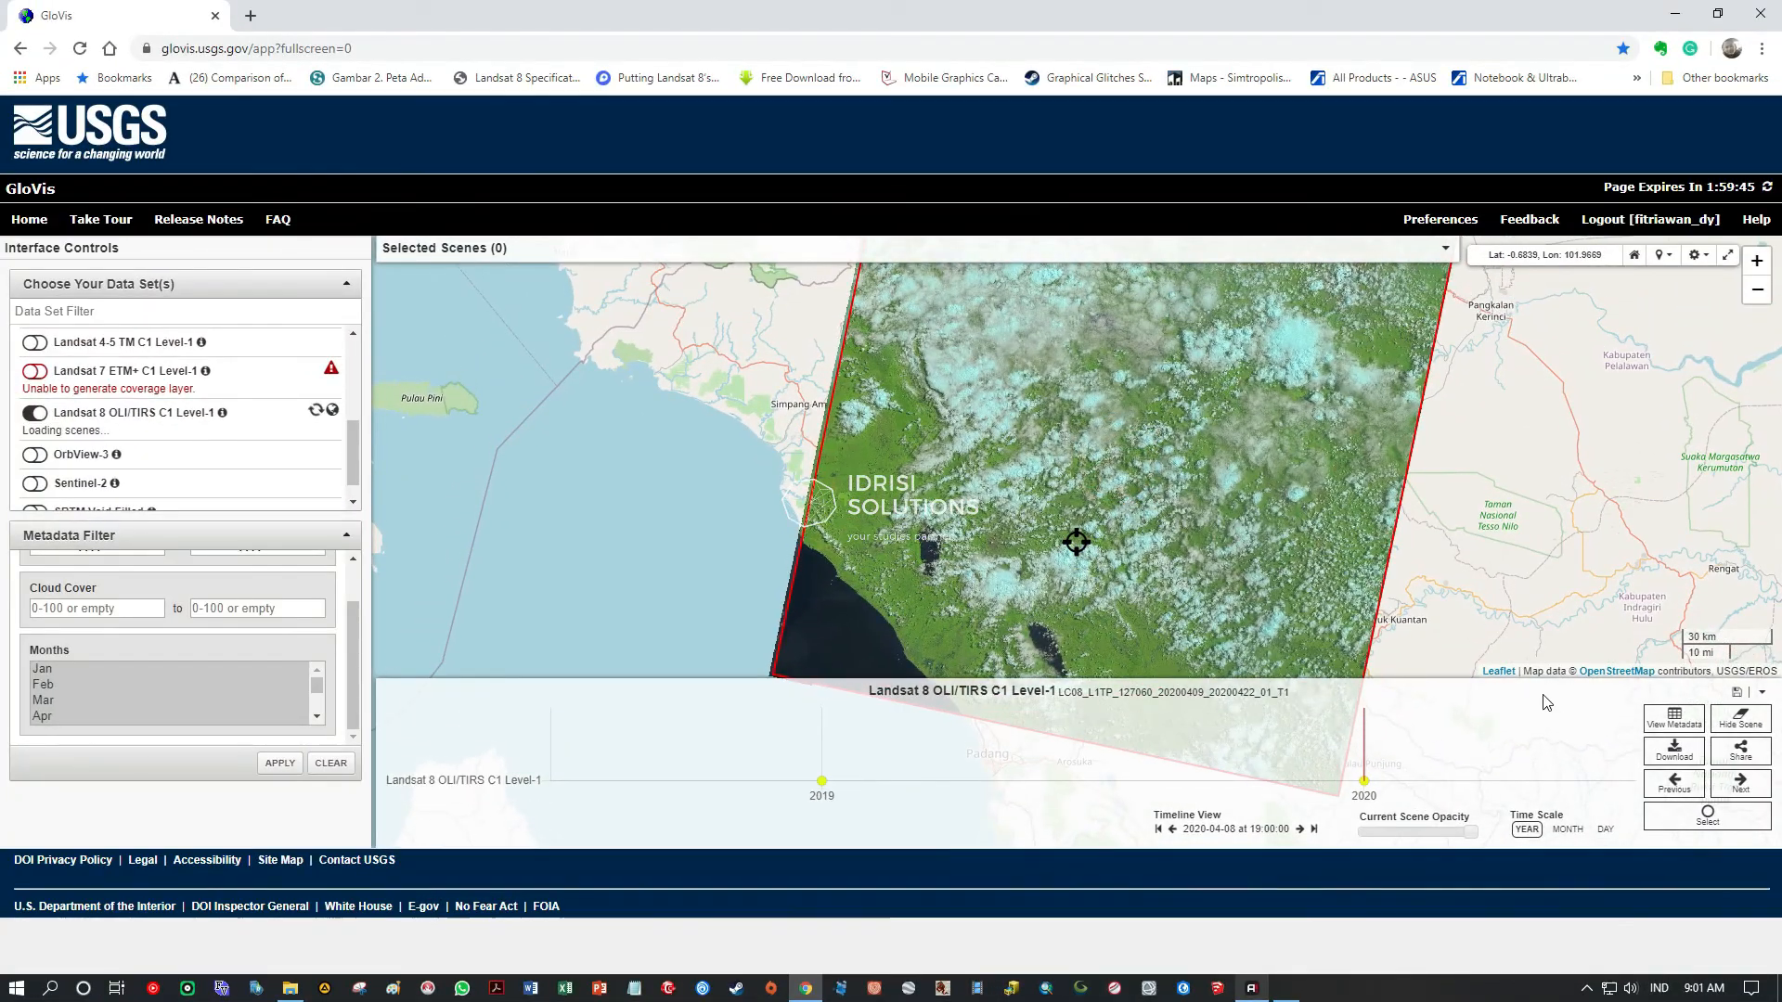
click(1675, 786)
click(1675, 786)
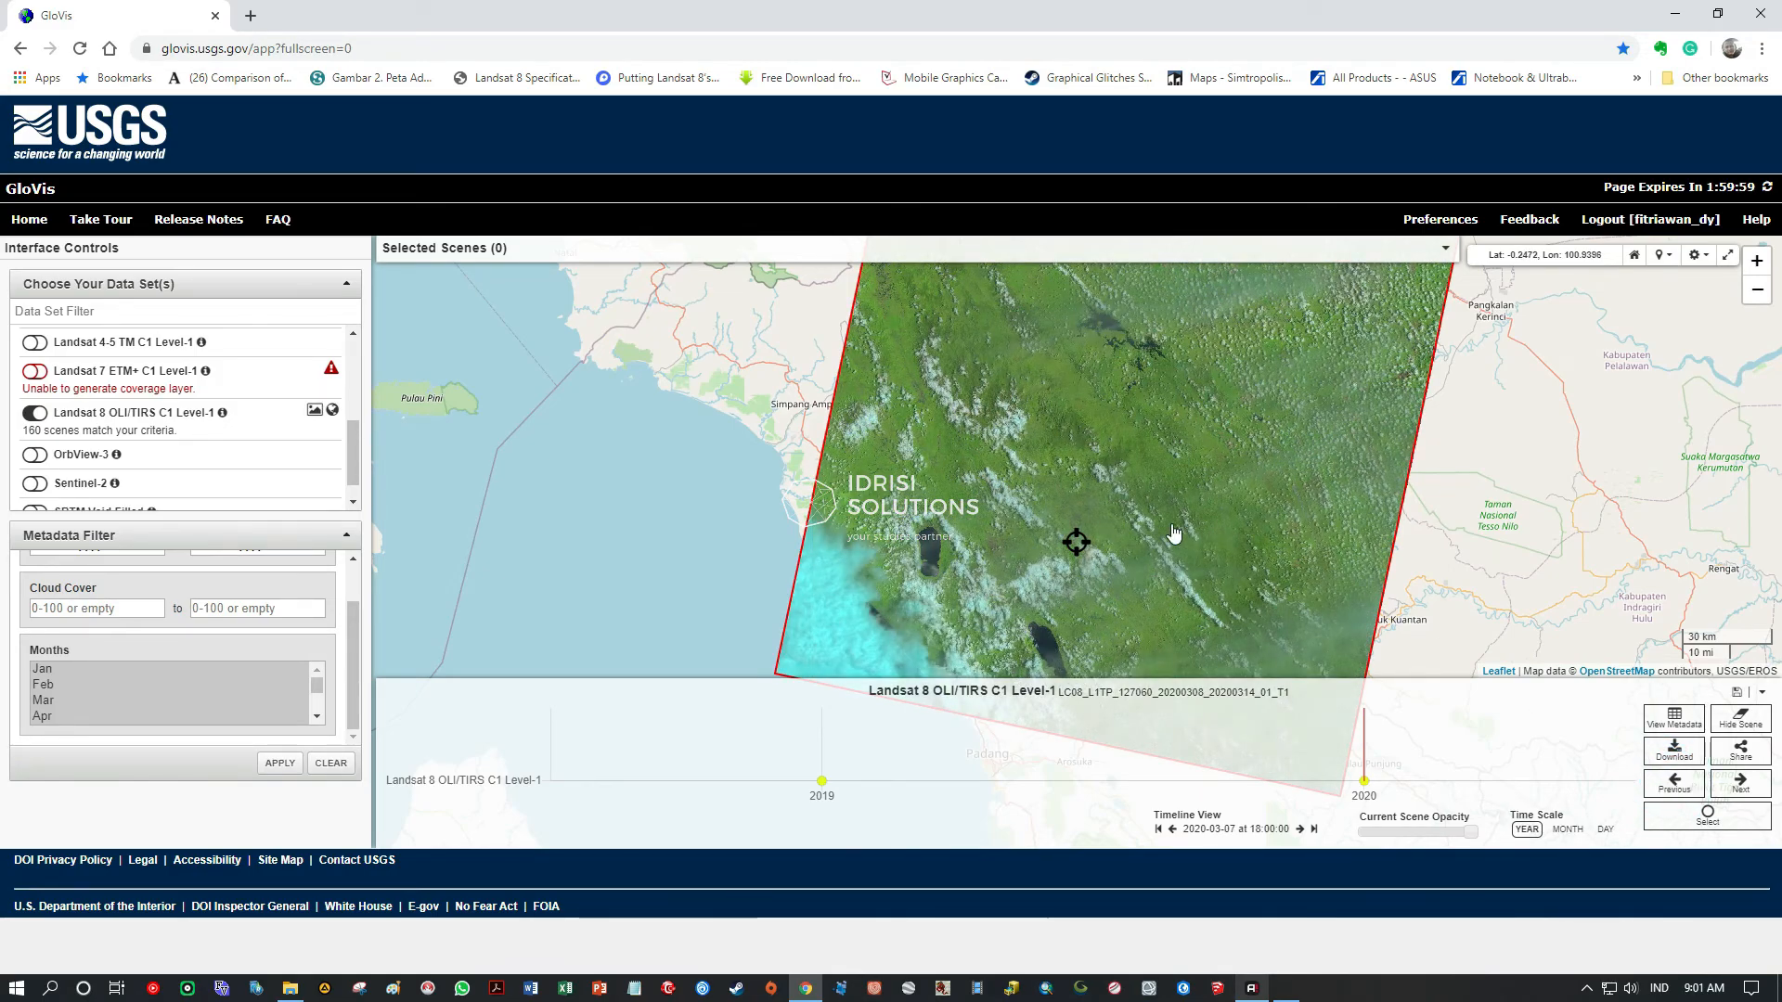
mouse_move(1173, 534)
mouse_down()
mouse_move(1227, 530)
mouse_move(1127, 557)
mouse_move(1207, 545)
mouse_up()
double_click(1119, 556)
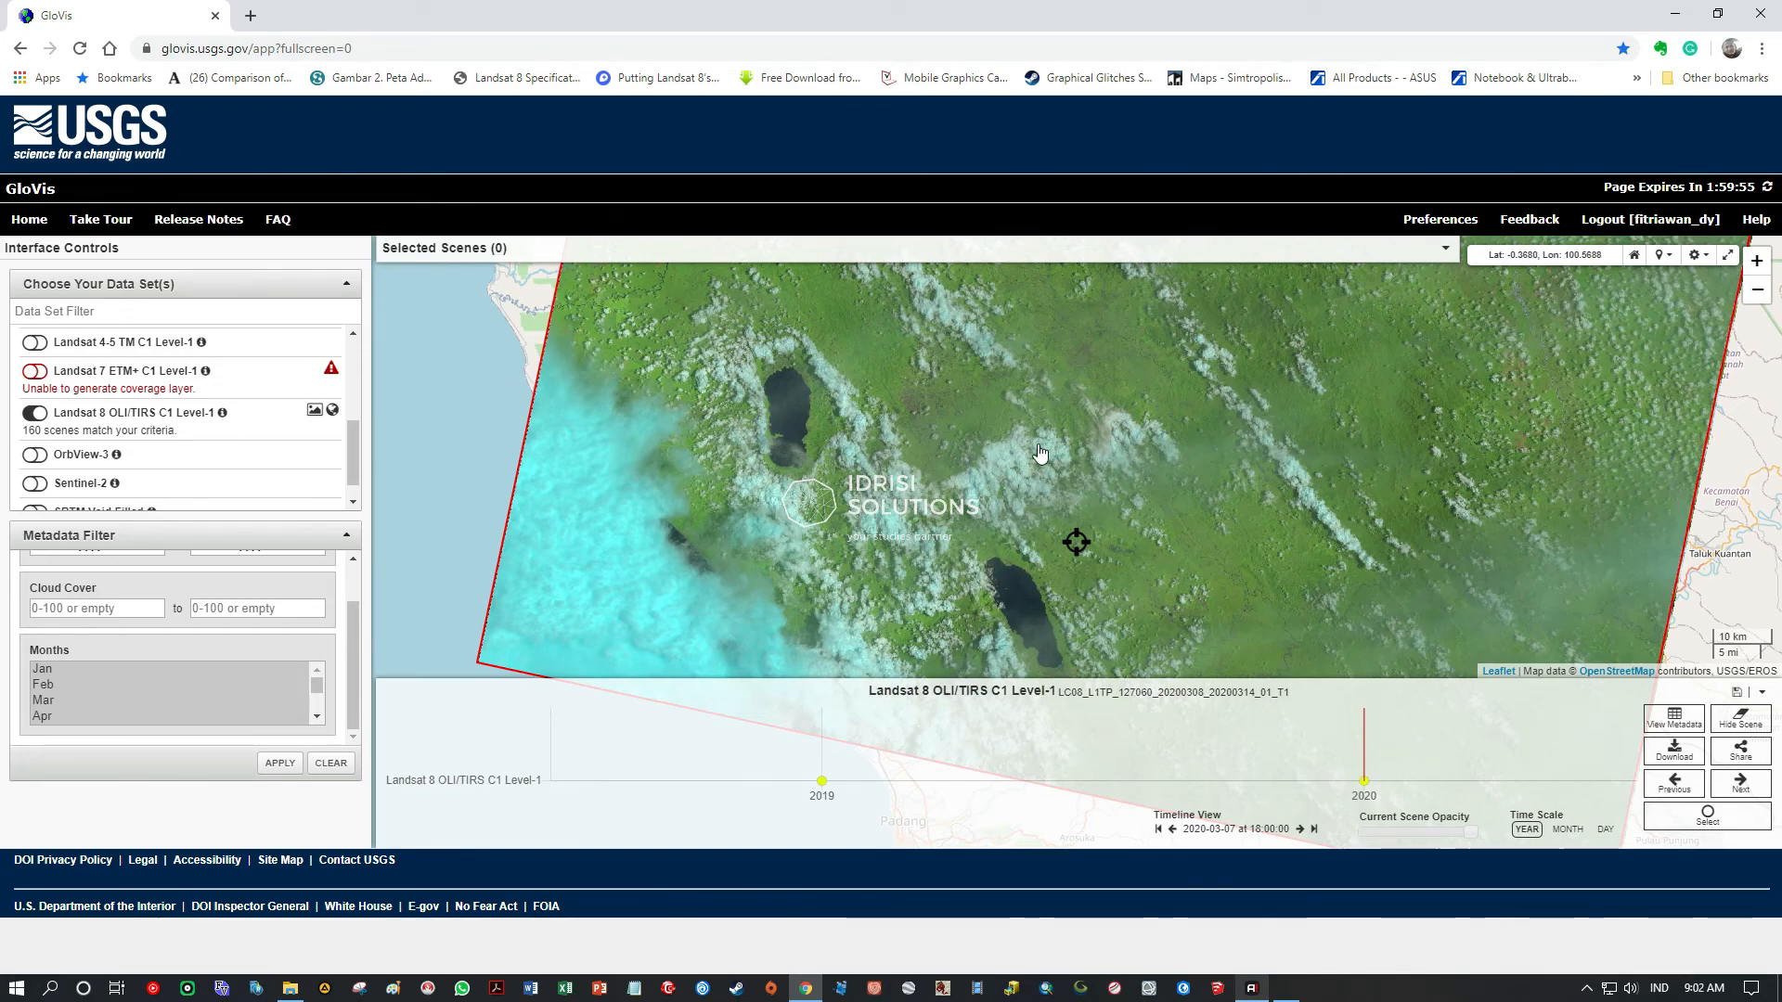
drag(1111, 461, 1140, 486)
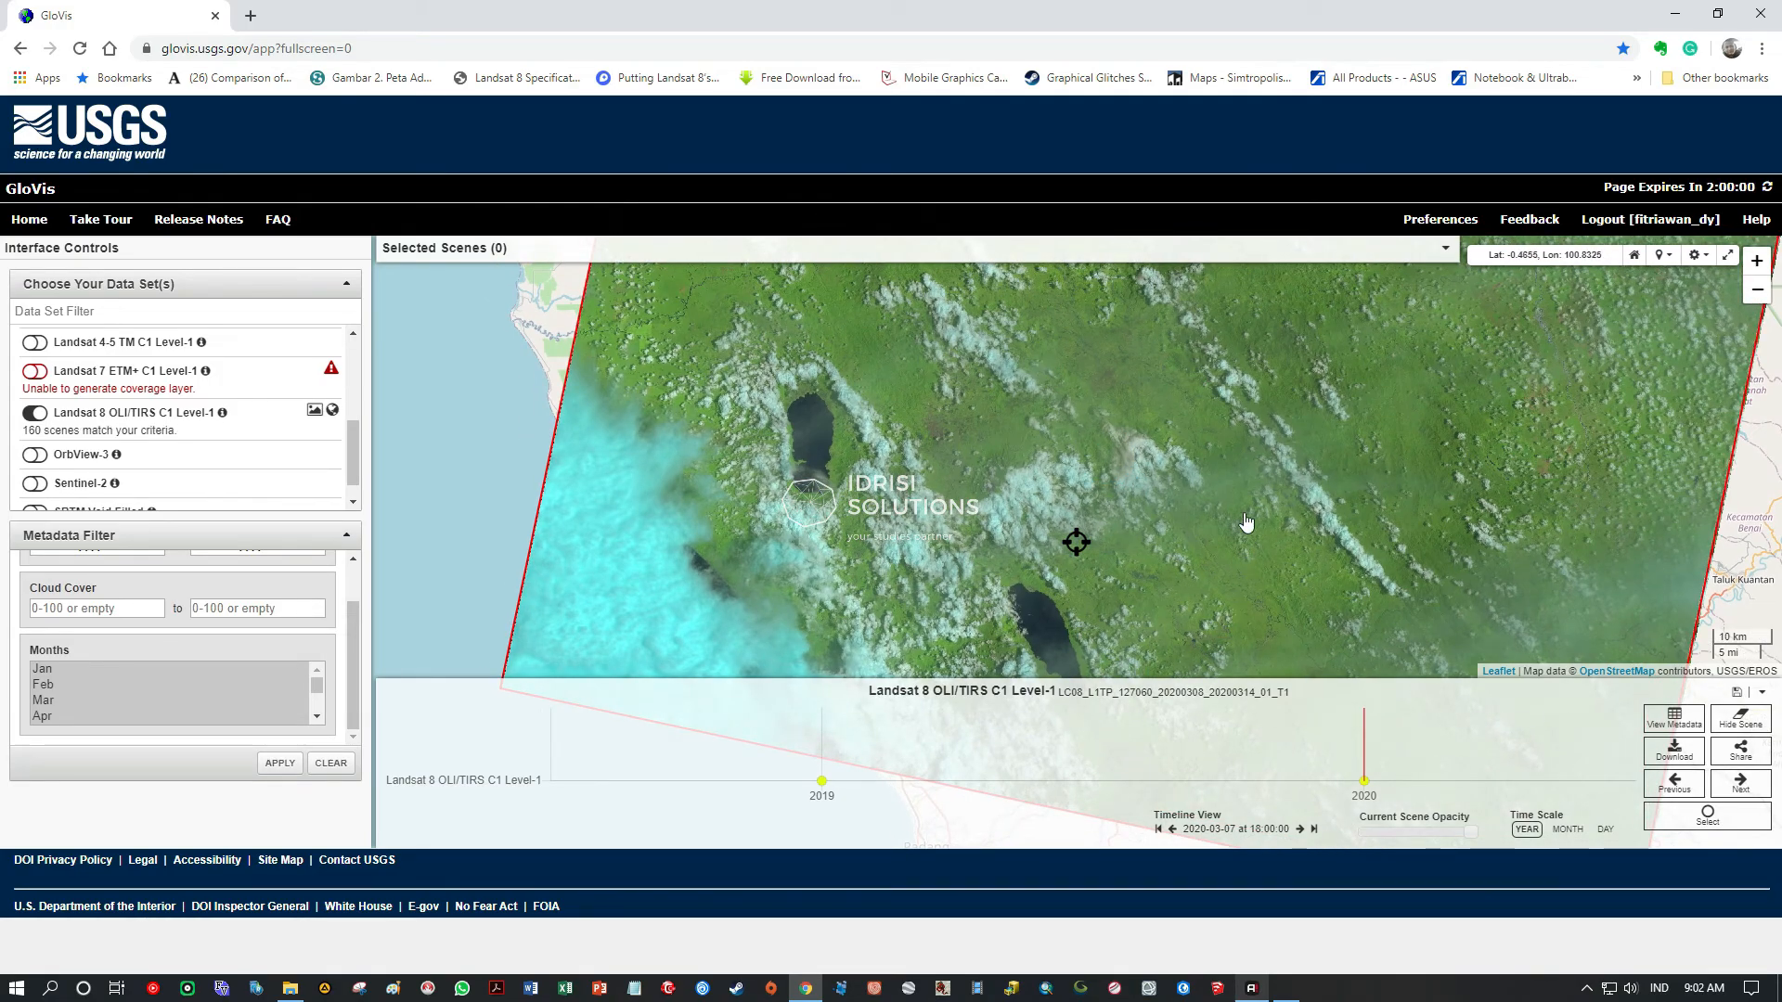
- Browse back through the early 2020 acquisitions to the scene of 2019-12-03, checking each for clouds
click(1673, 782)
click(1673, 782)
click(1674, 781)
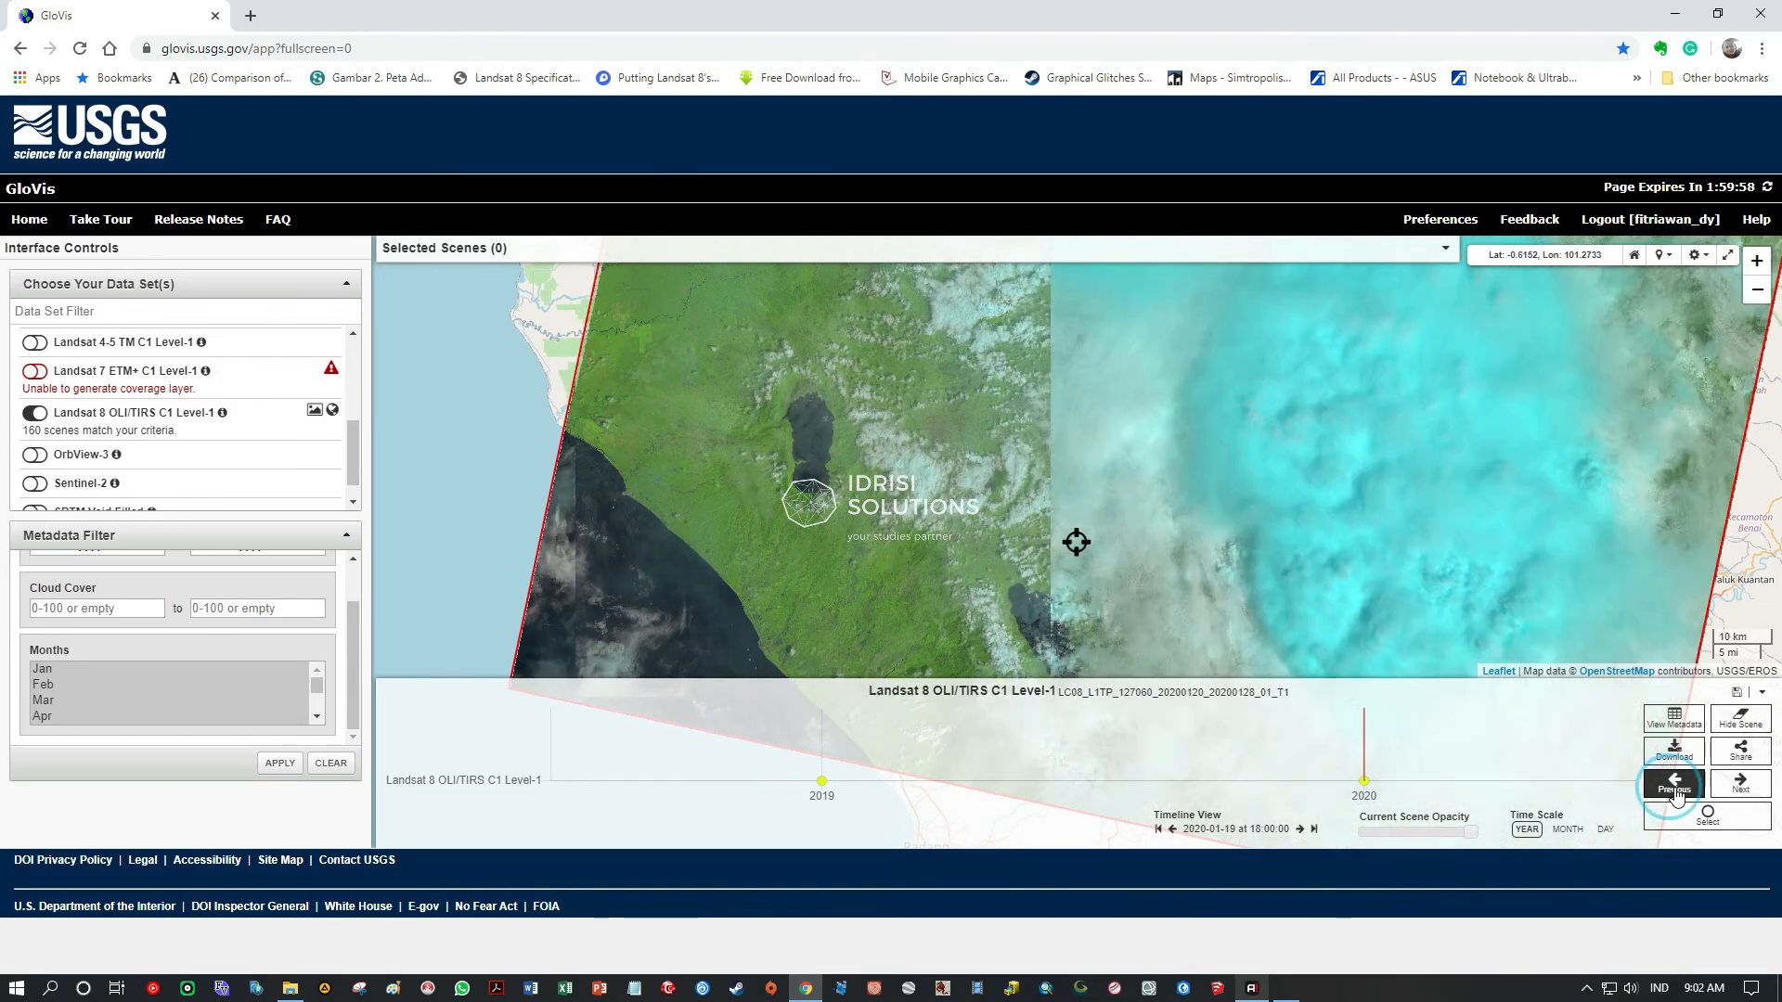
click(1675, 780)
click(1676, 779)
click(1676, 781)
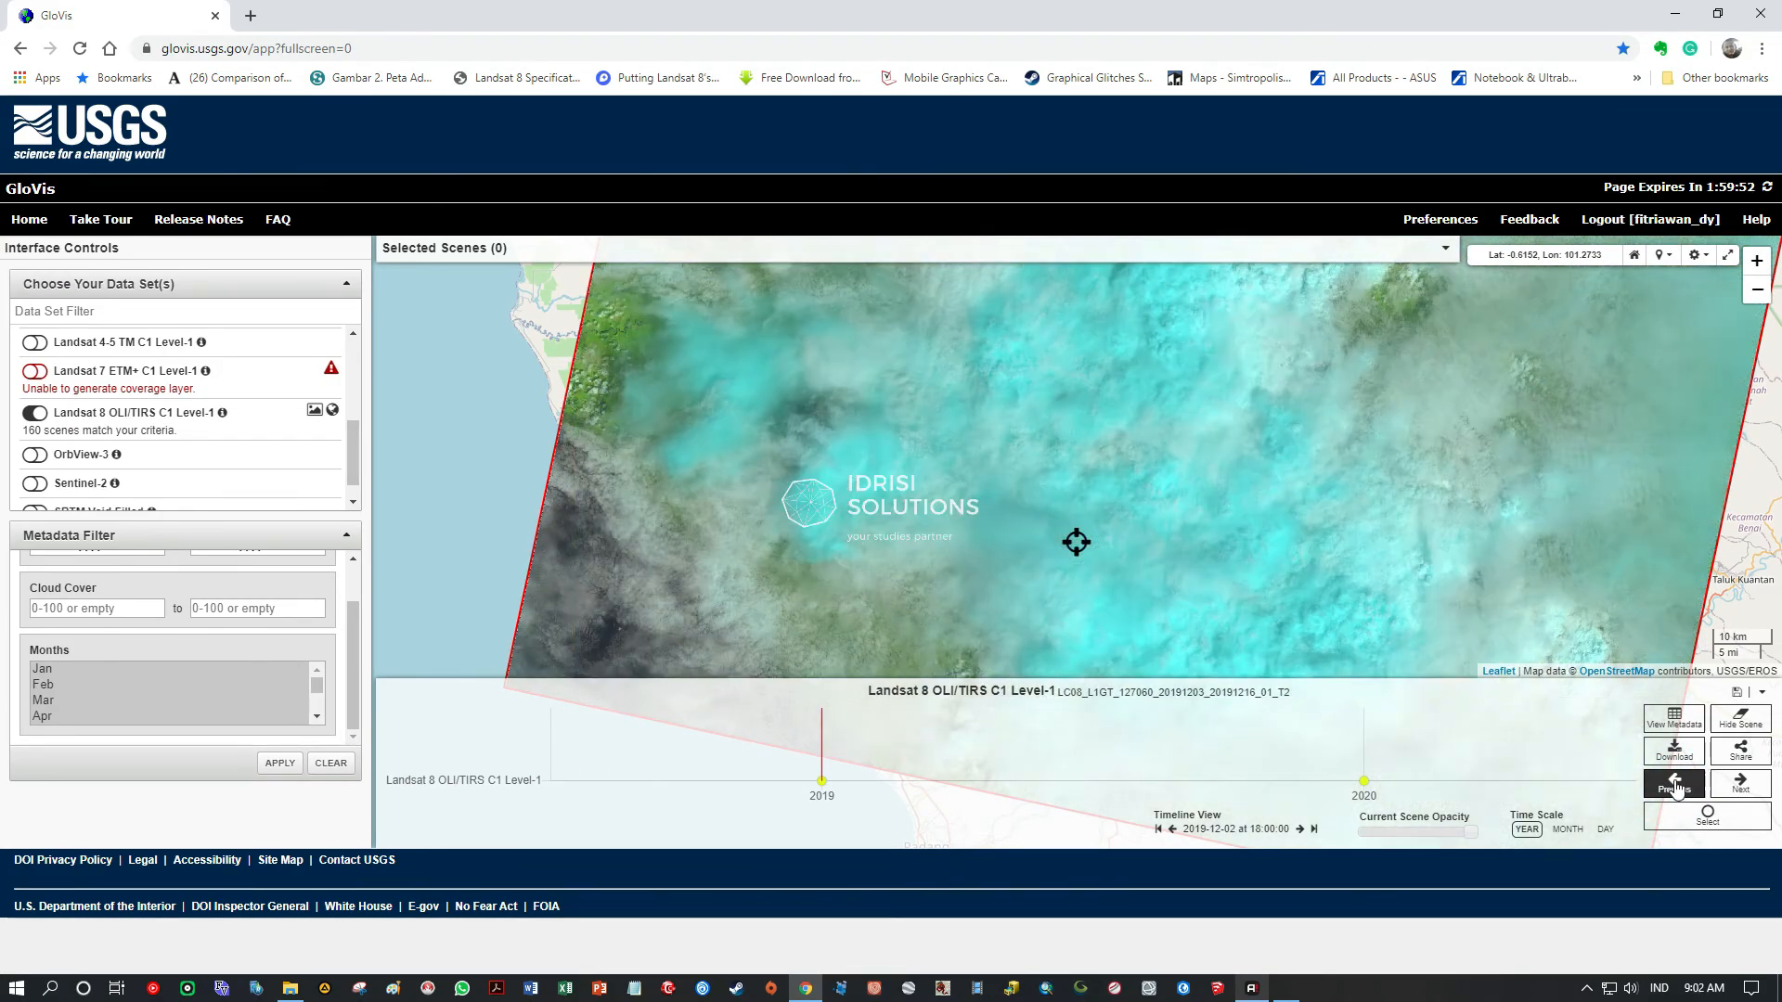
- Continue back to the scene acquired on 2019-08-29 and examine the clouds between the two lakes up close
click(1676, 784)
click(1676, 784)
click(1676, 784)
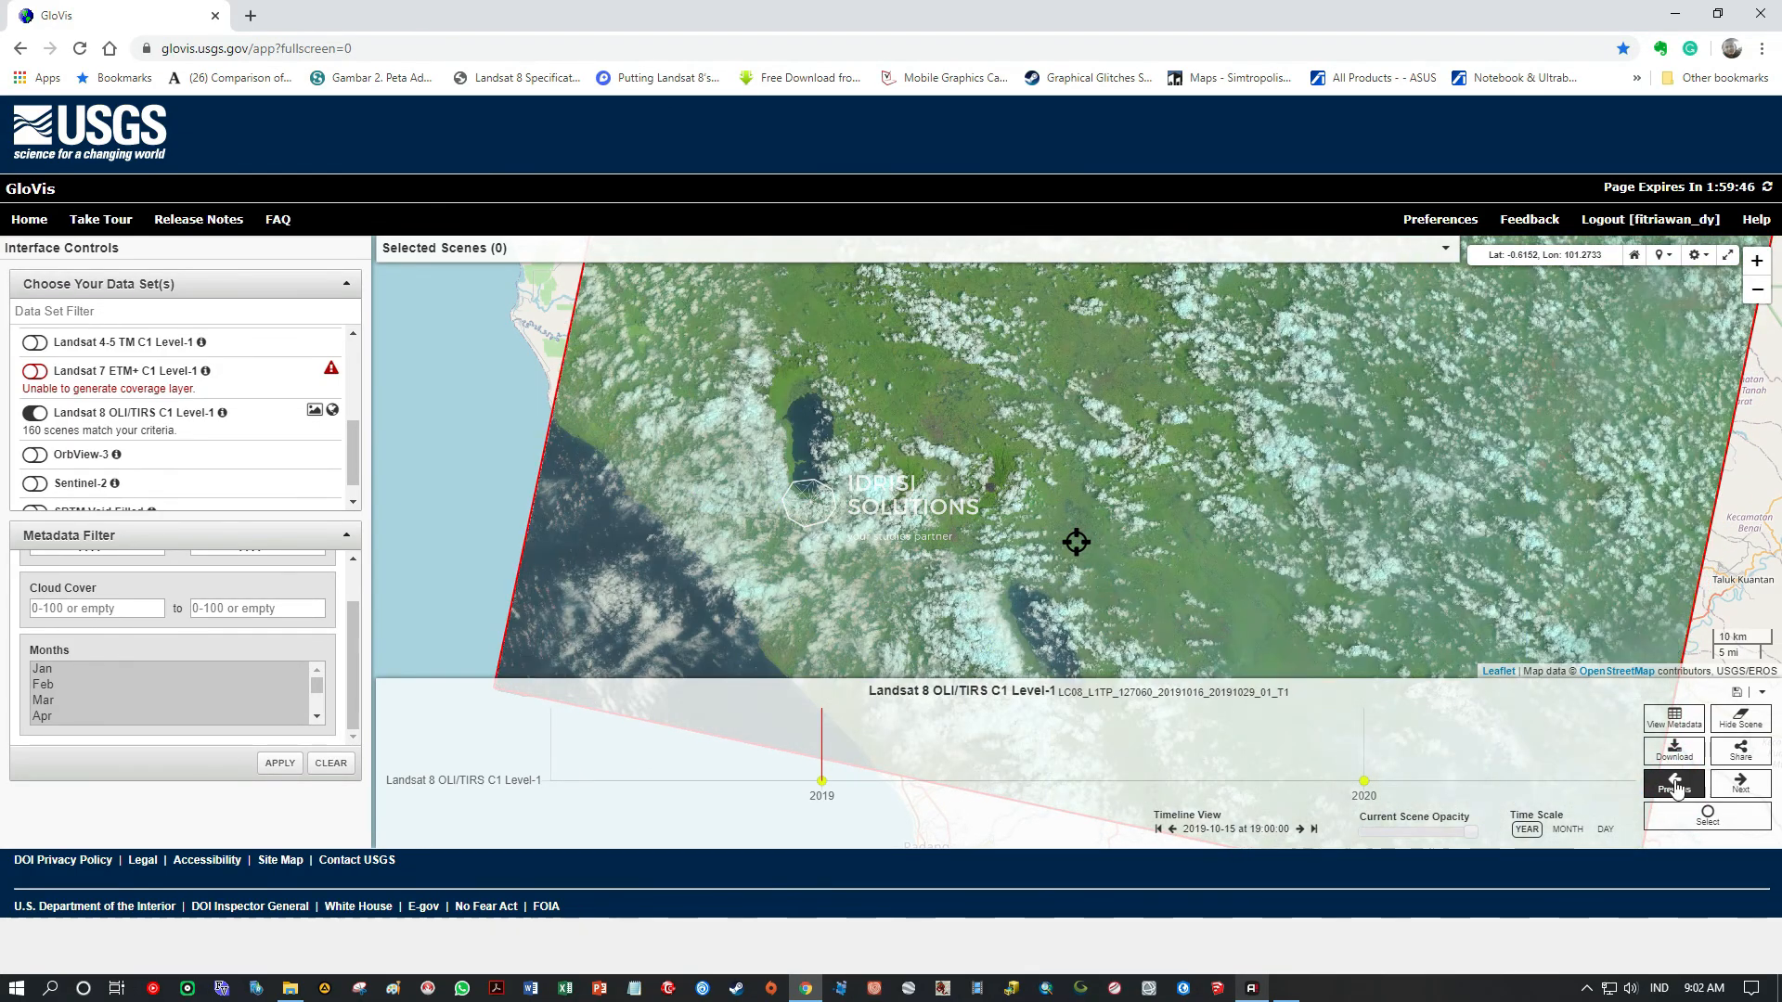
click(1675, 784)
click(1676, 784)
scroll(1174, 556, up, 1)
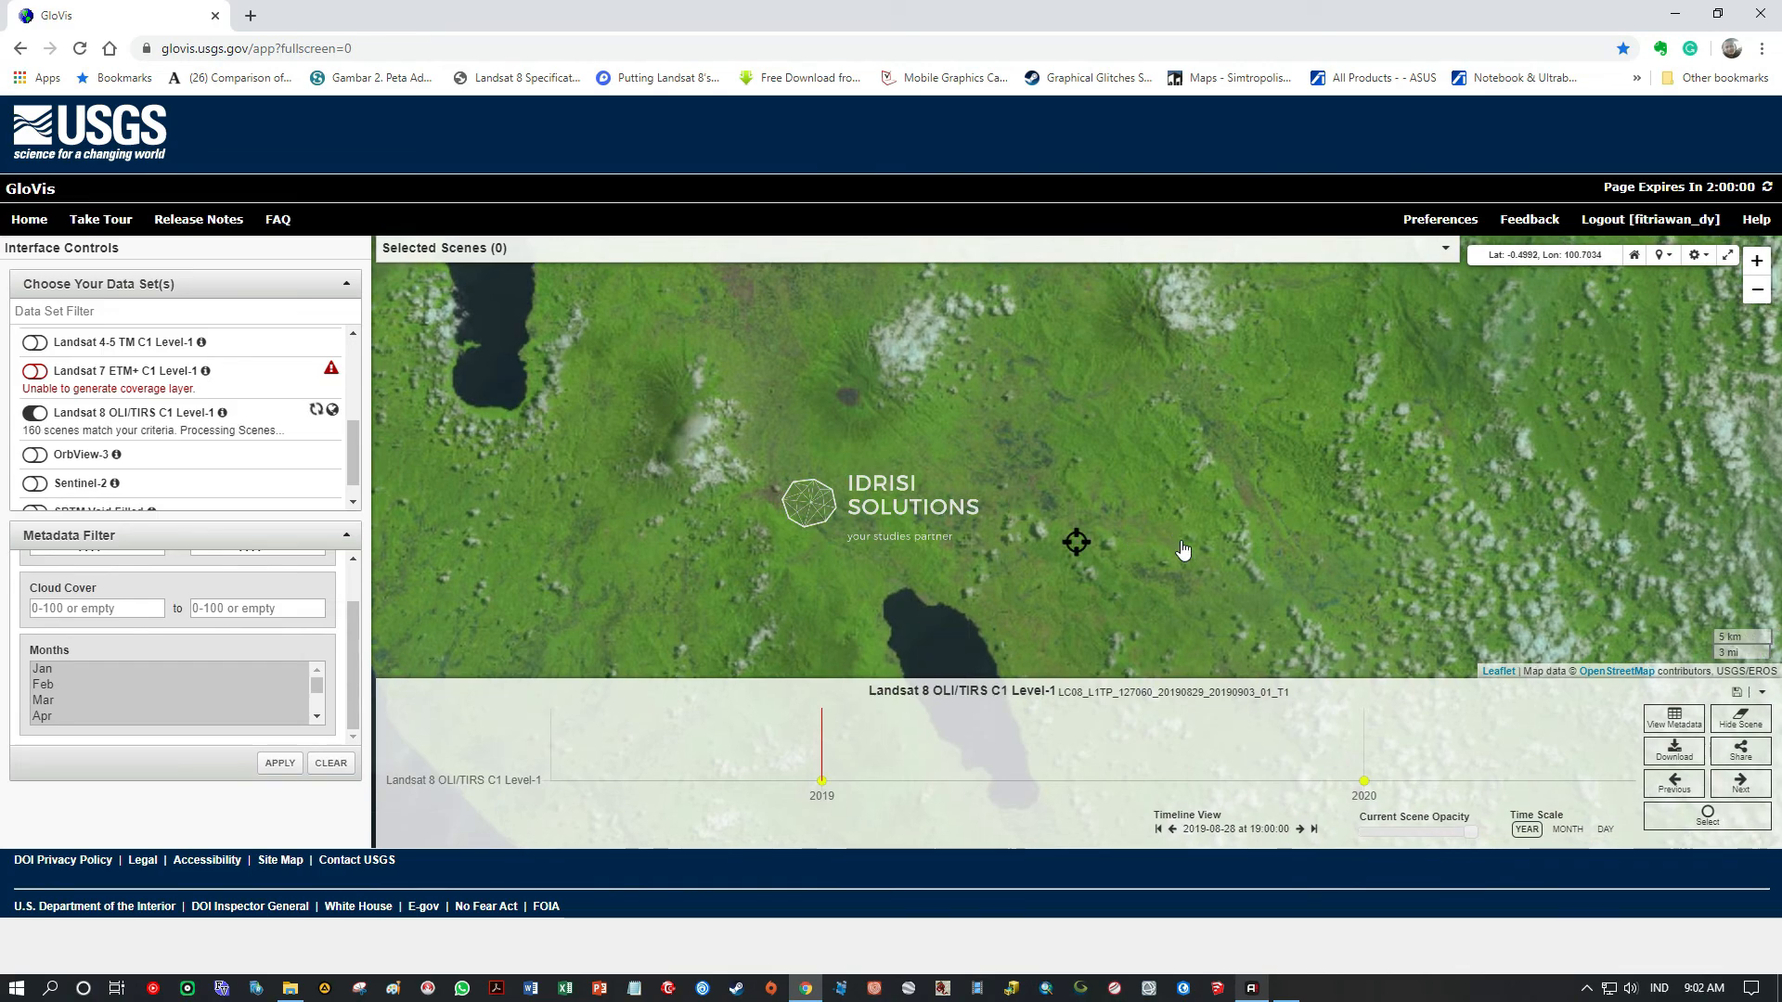
drag(1167, 563, 1231, 566)
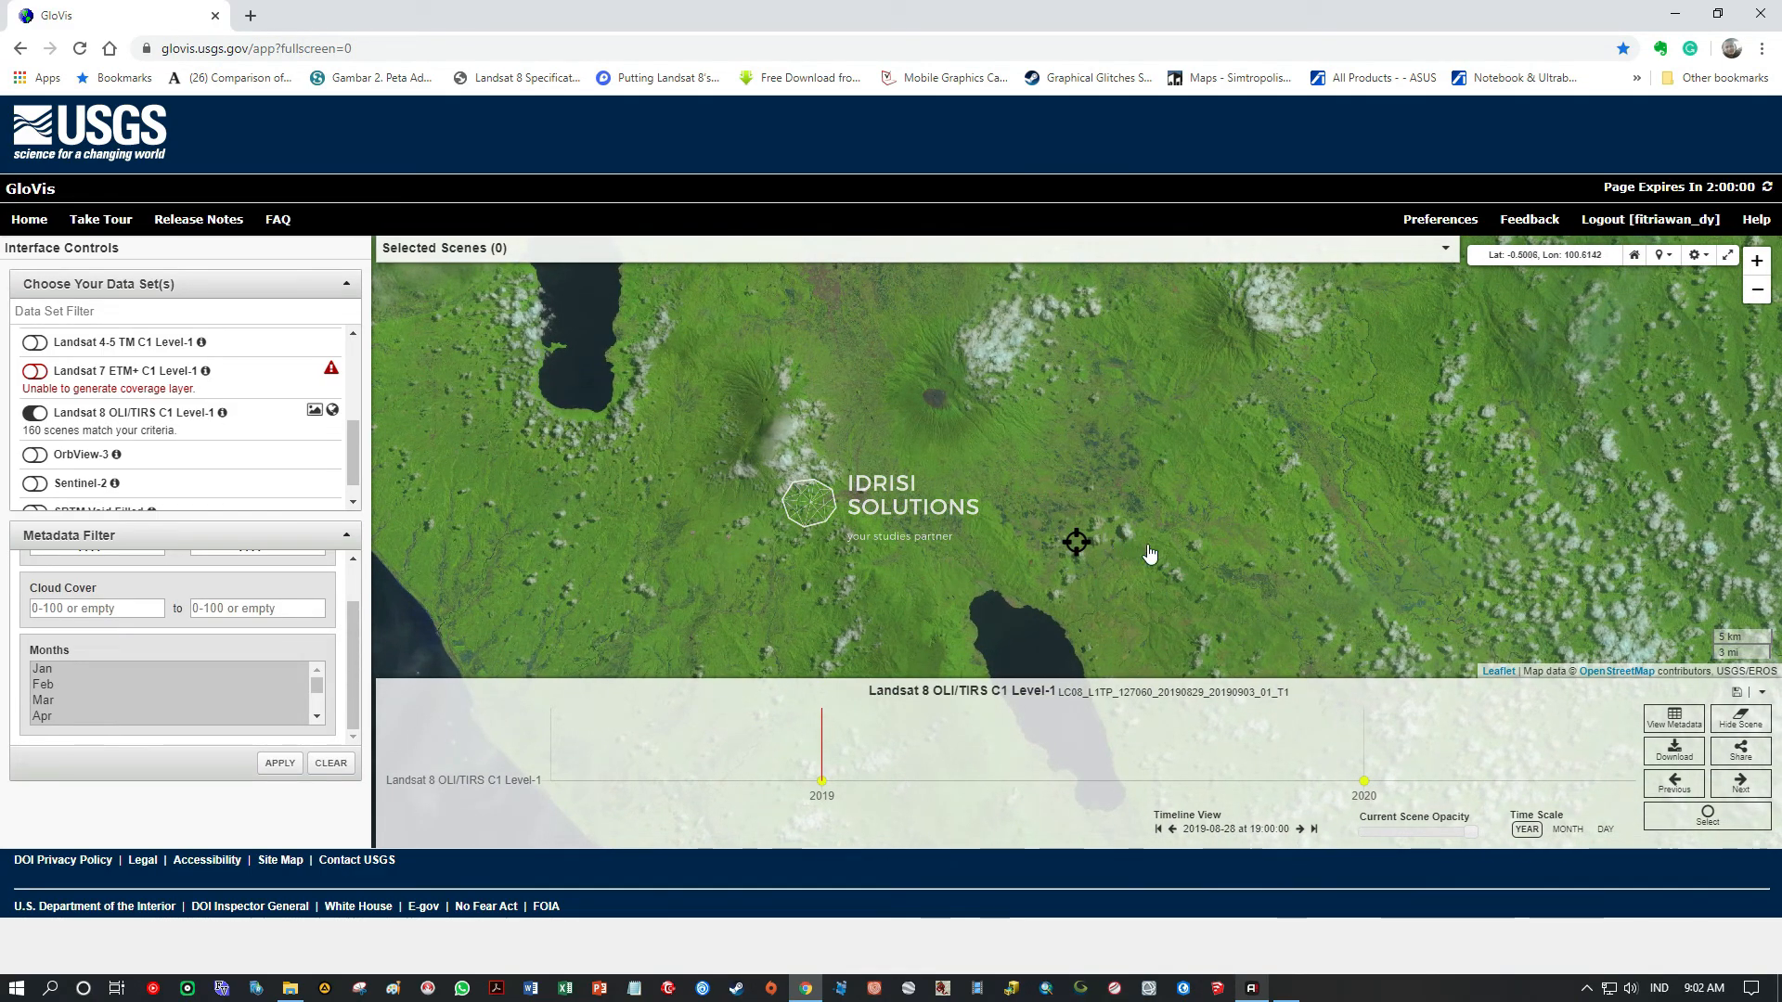
drag(1193, 633, 1200, 566)
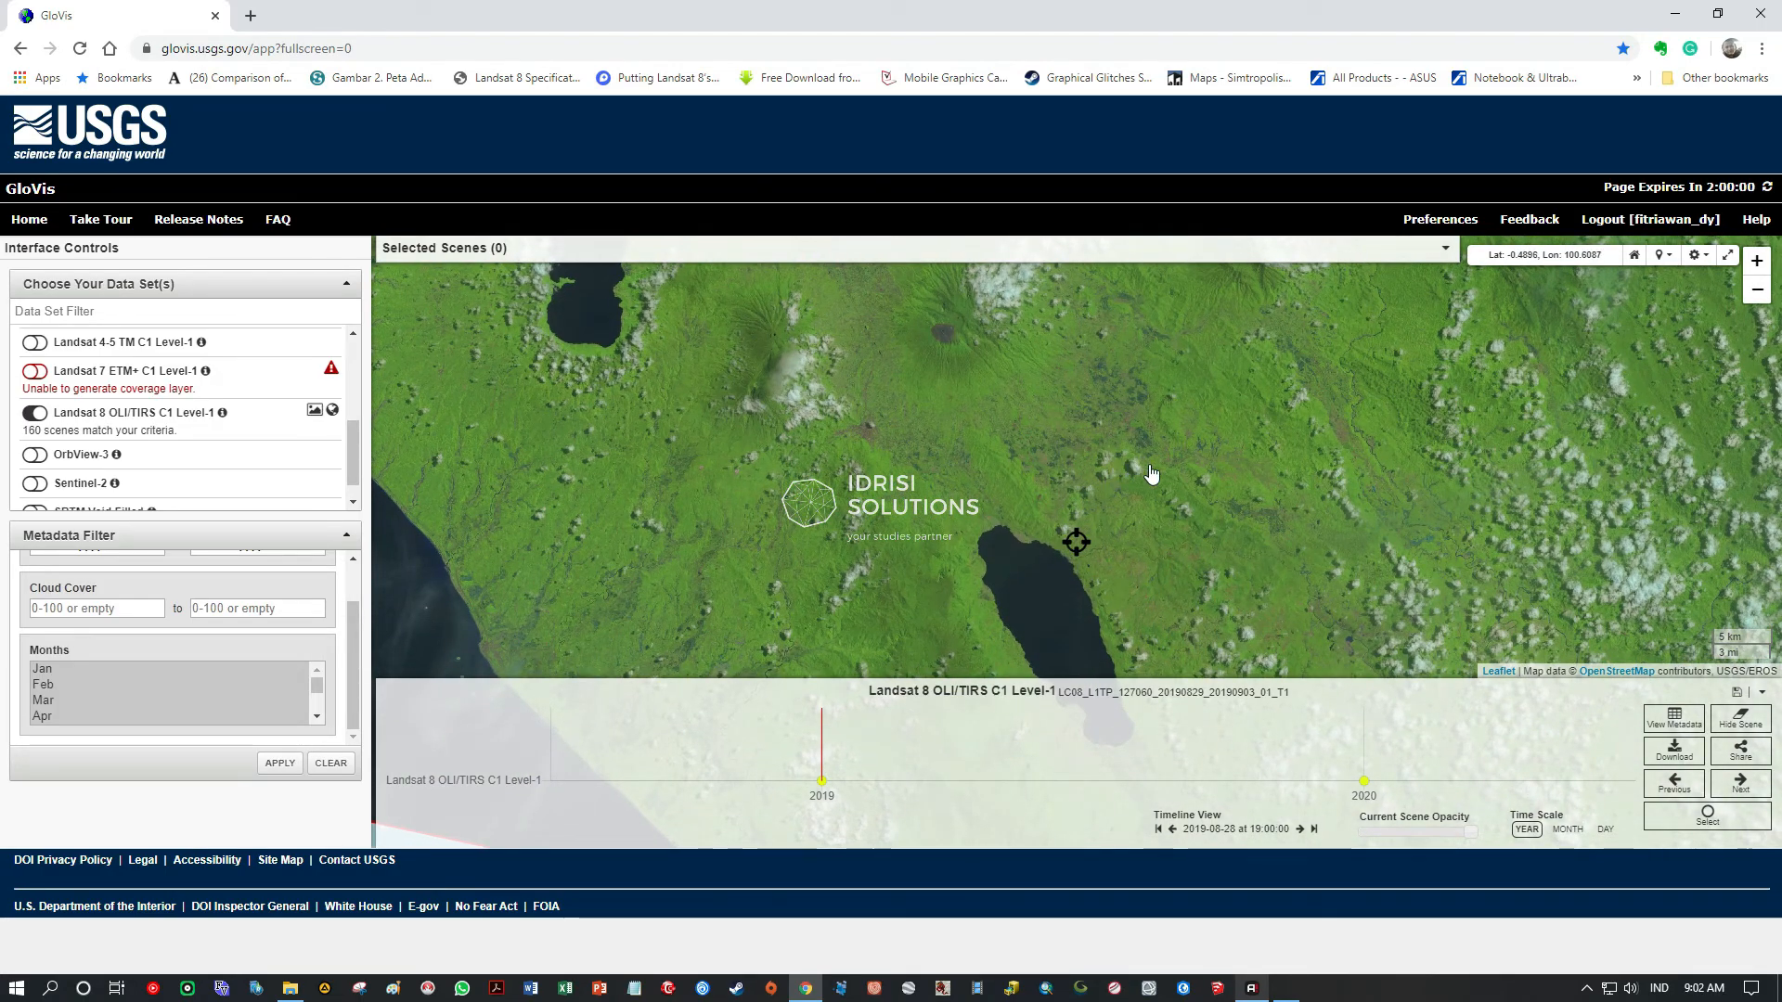
drag(1167, 496, 1176, 527)
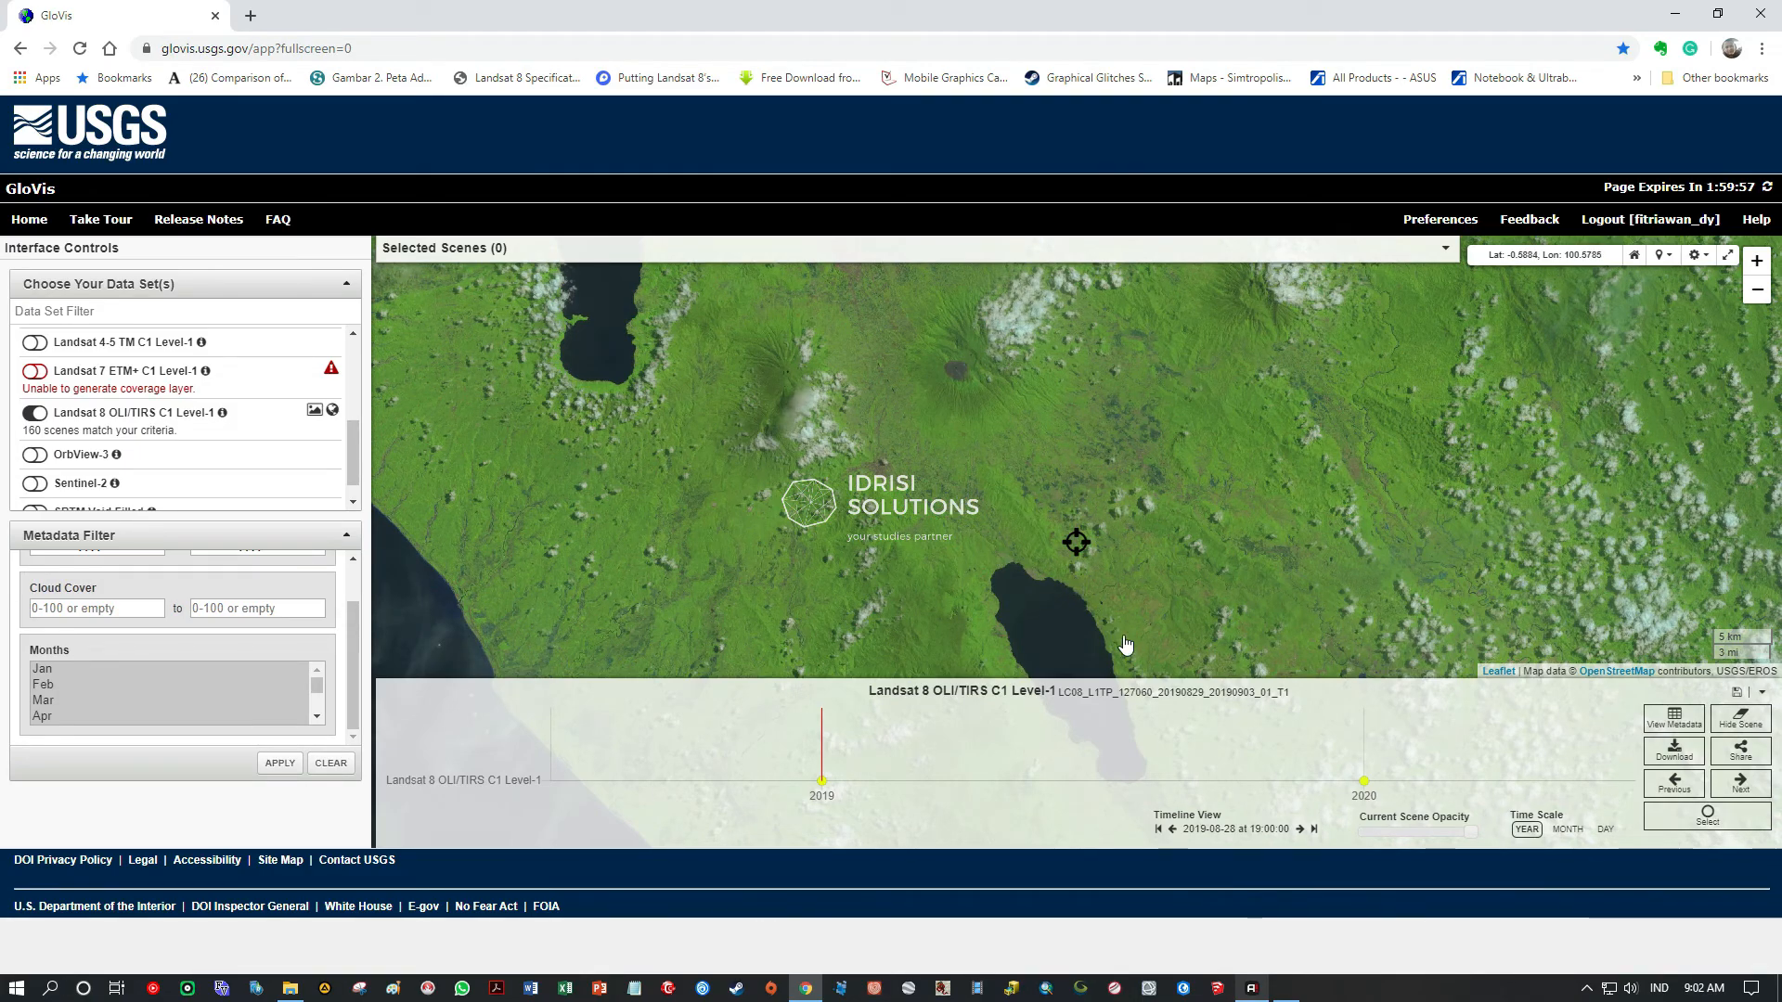
drag(1162, 502, 1165, 528)
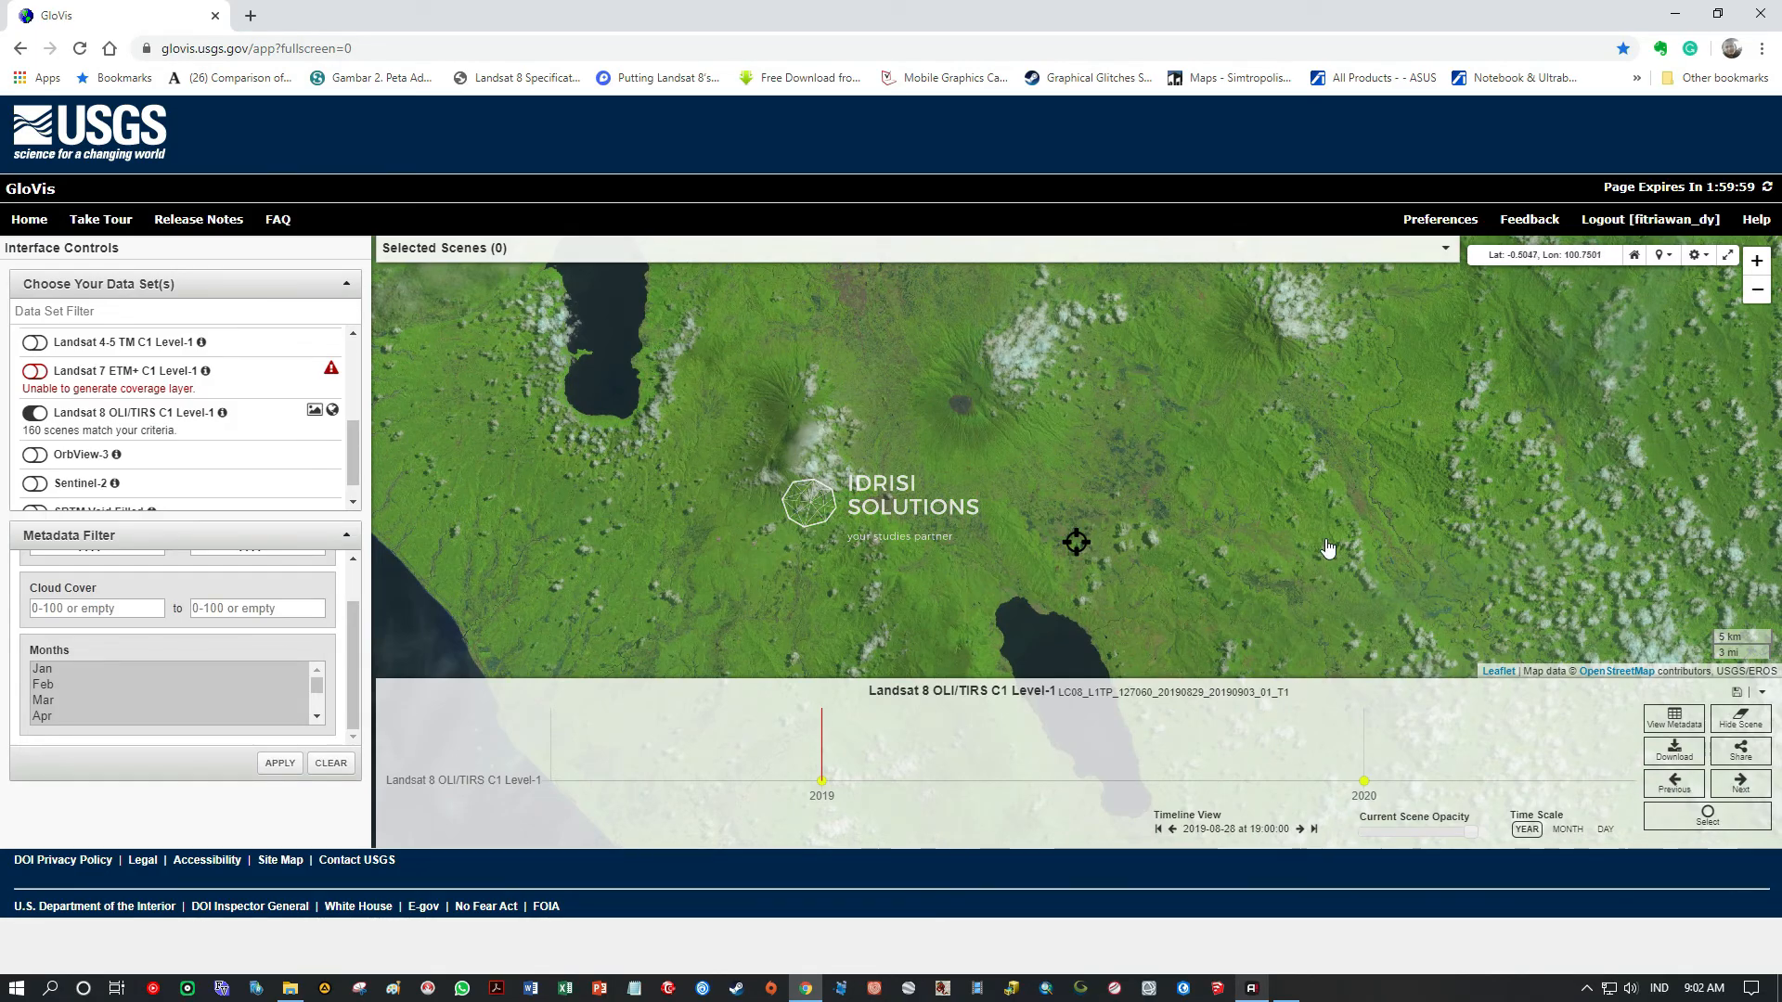
- Step back through the mid-2019 acquisitions to the scene of 2019-05-25 and inspect its clouds near the lakes
click(1666, 793)
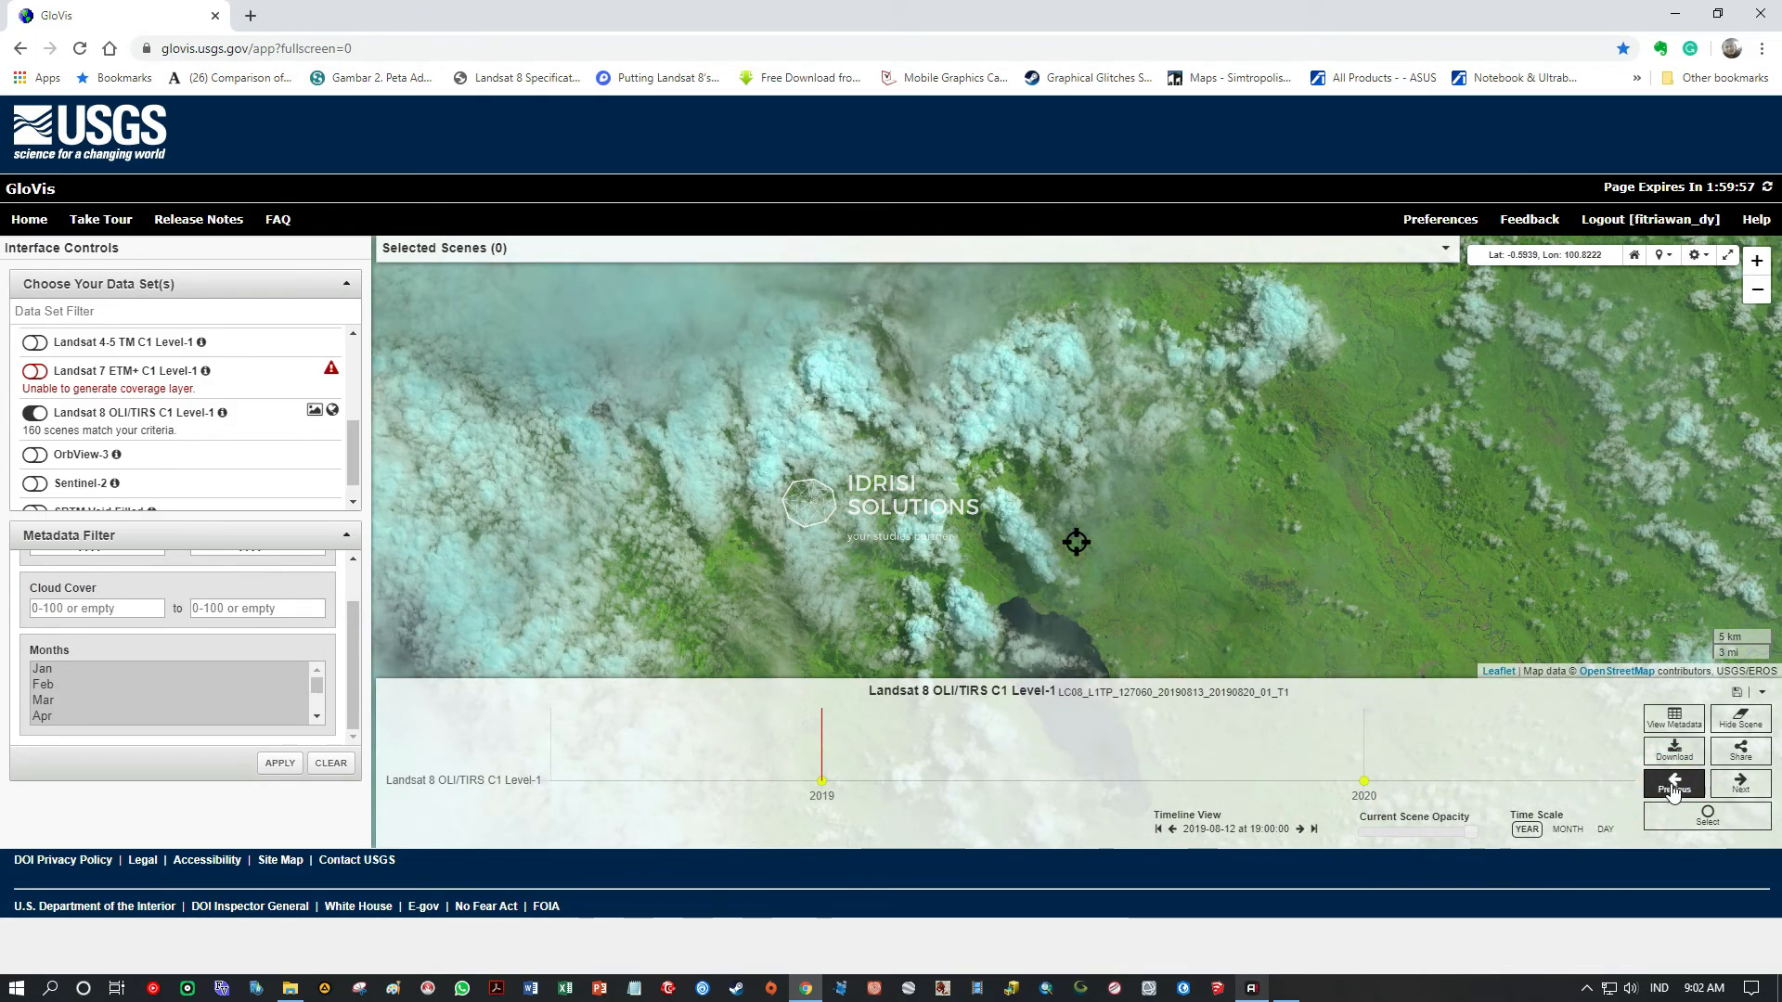
click(1673, 790)
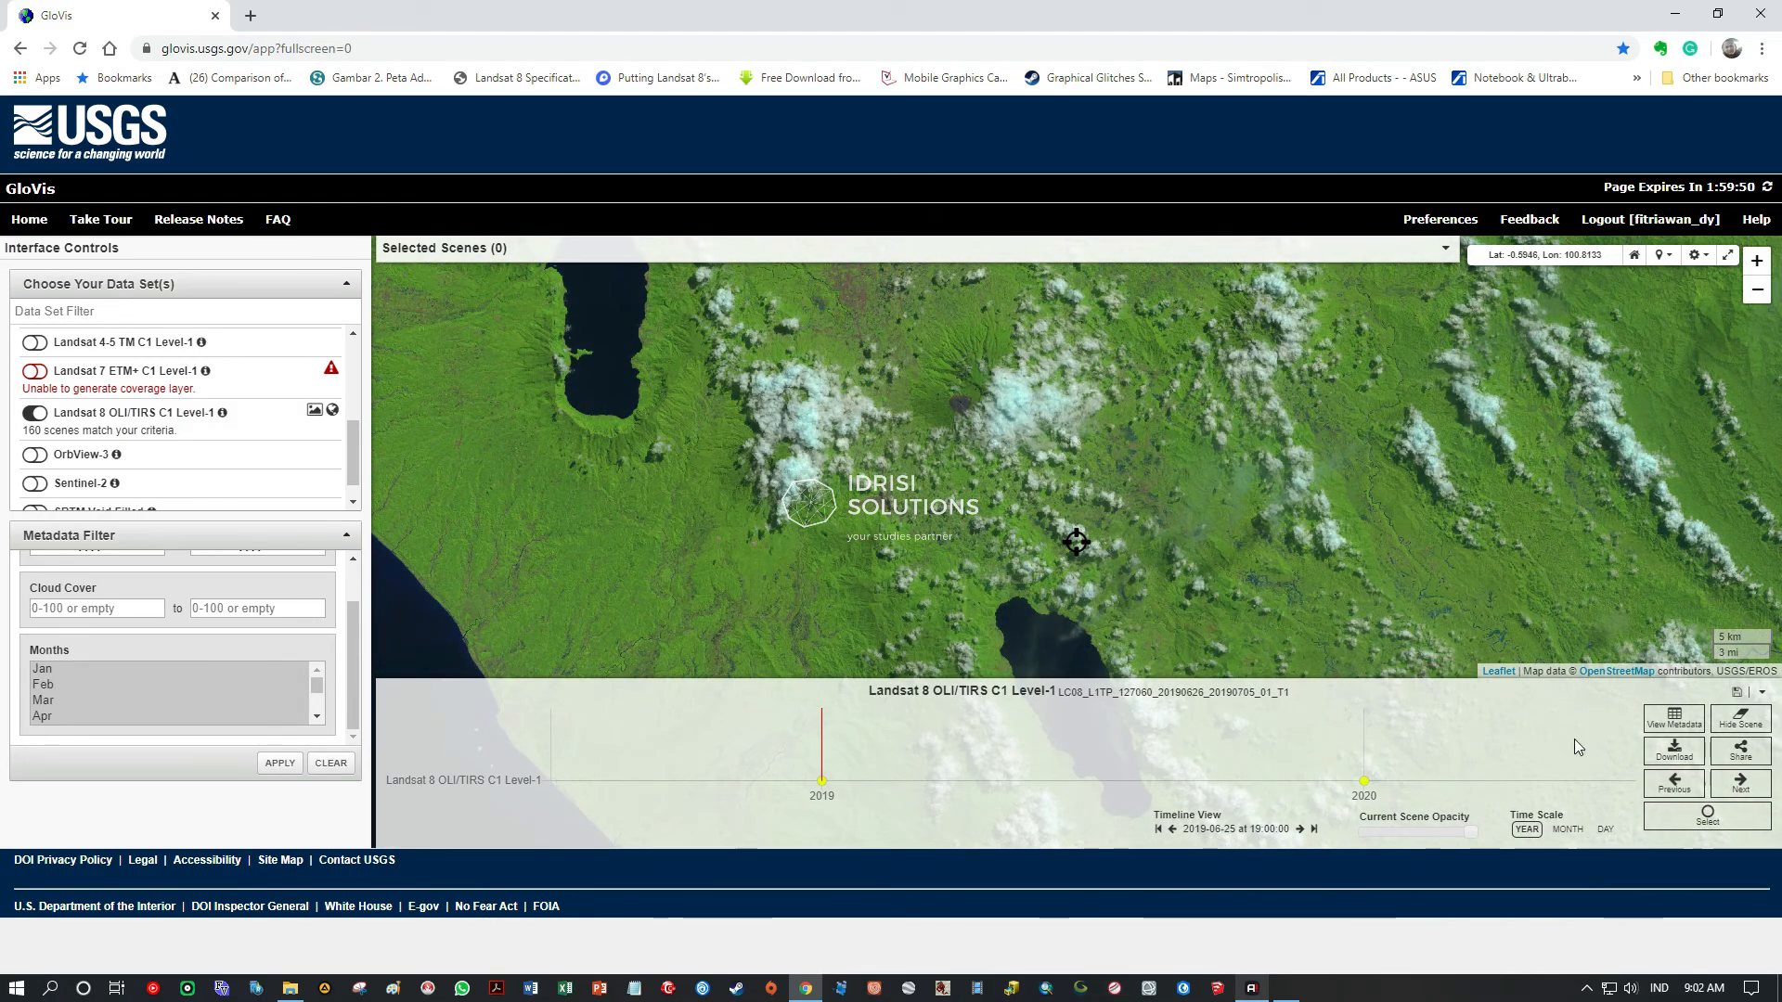
click(1671, 787)
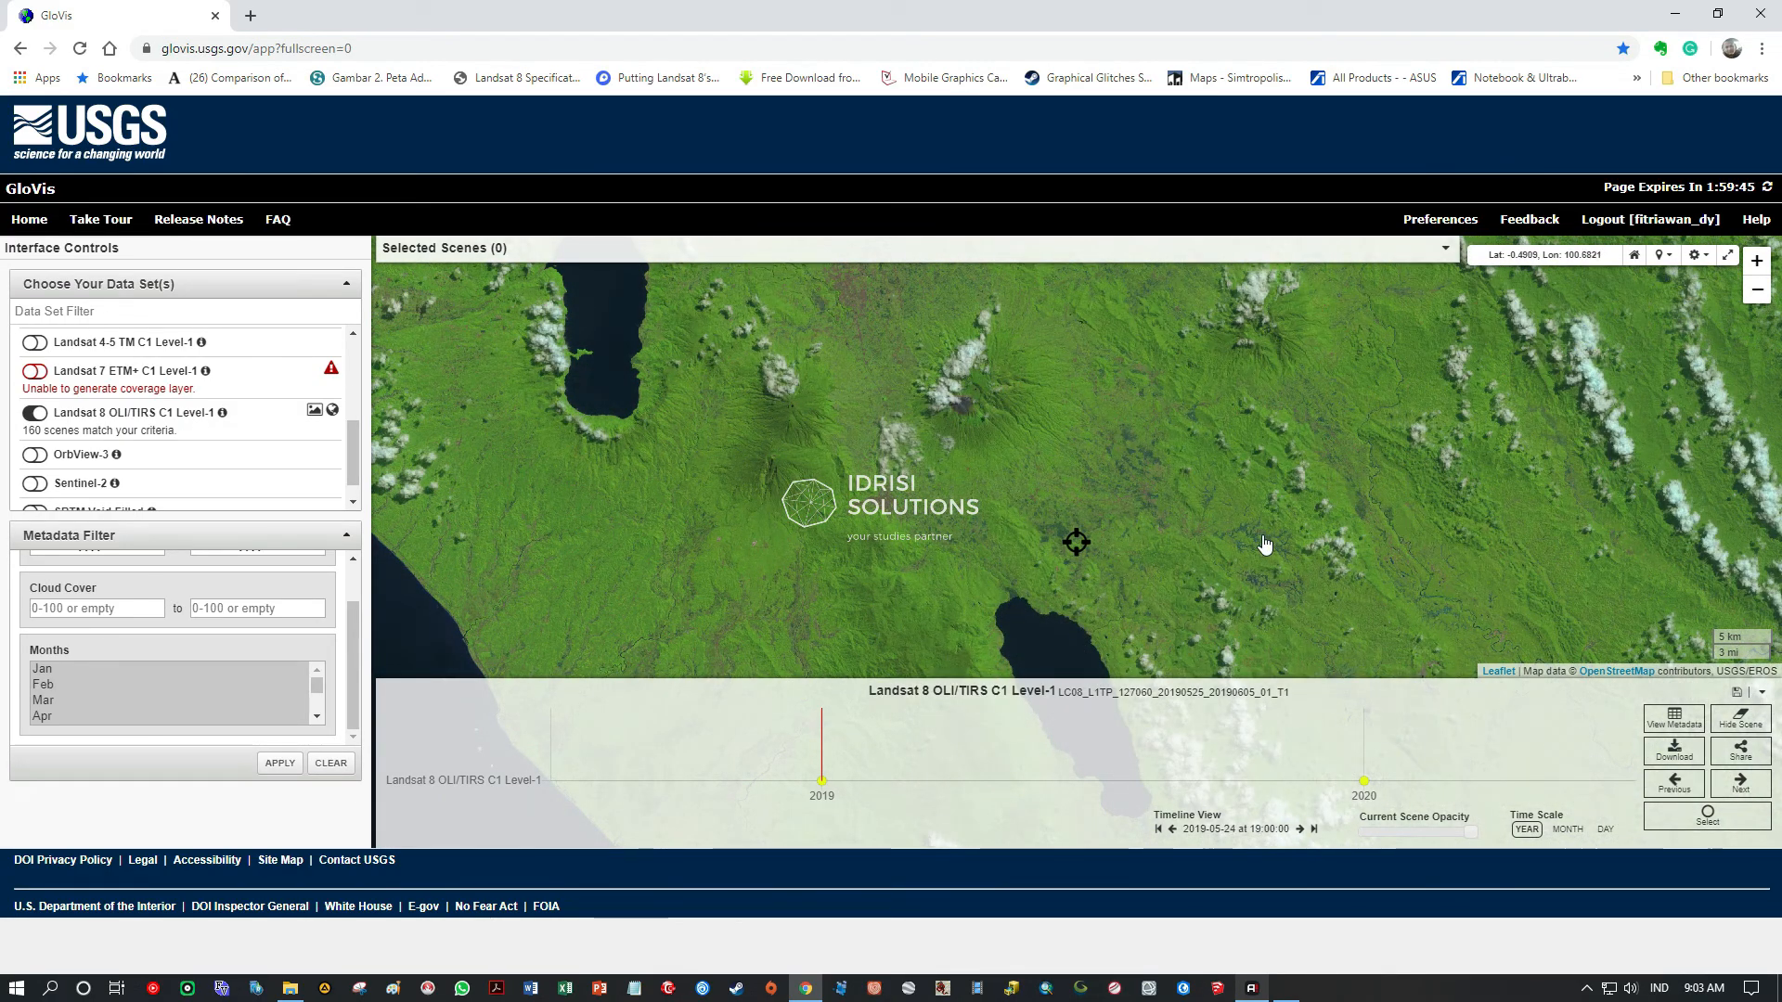
drag(1264, 545, 1196, 432)
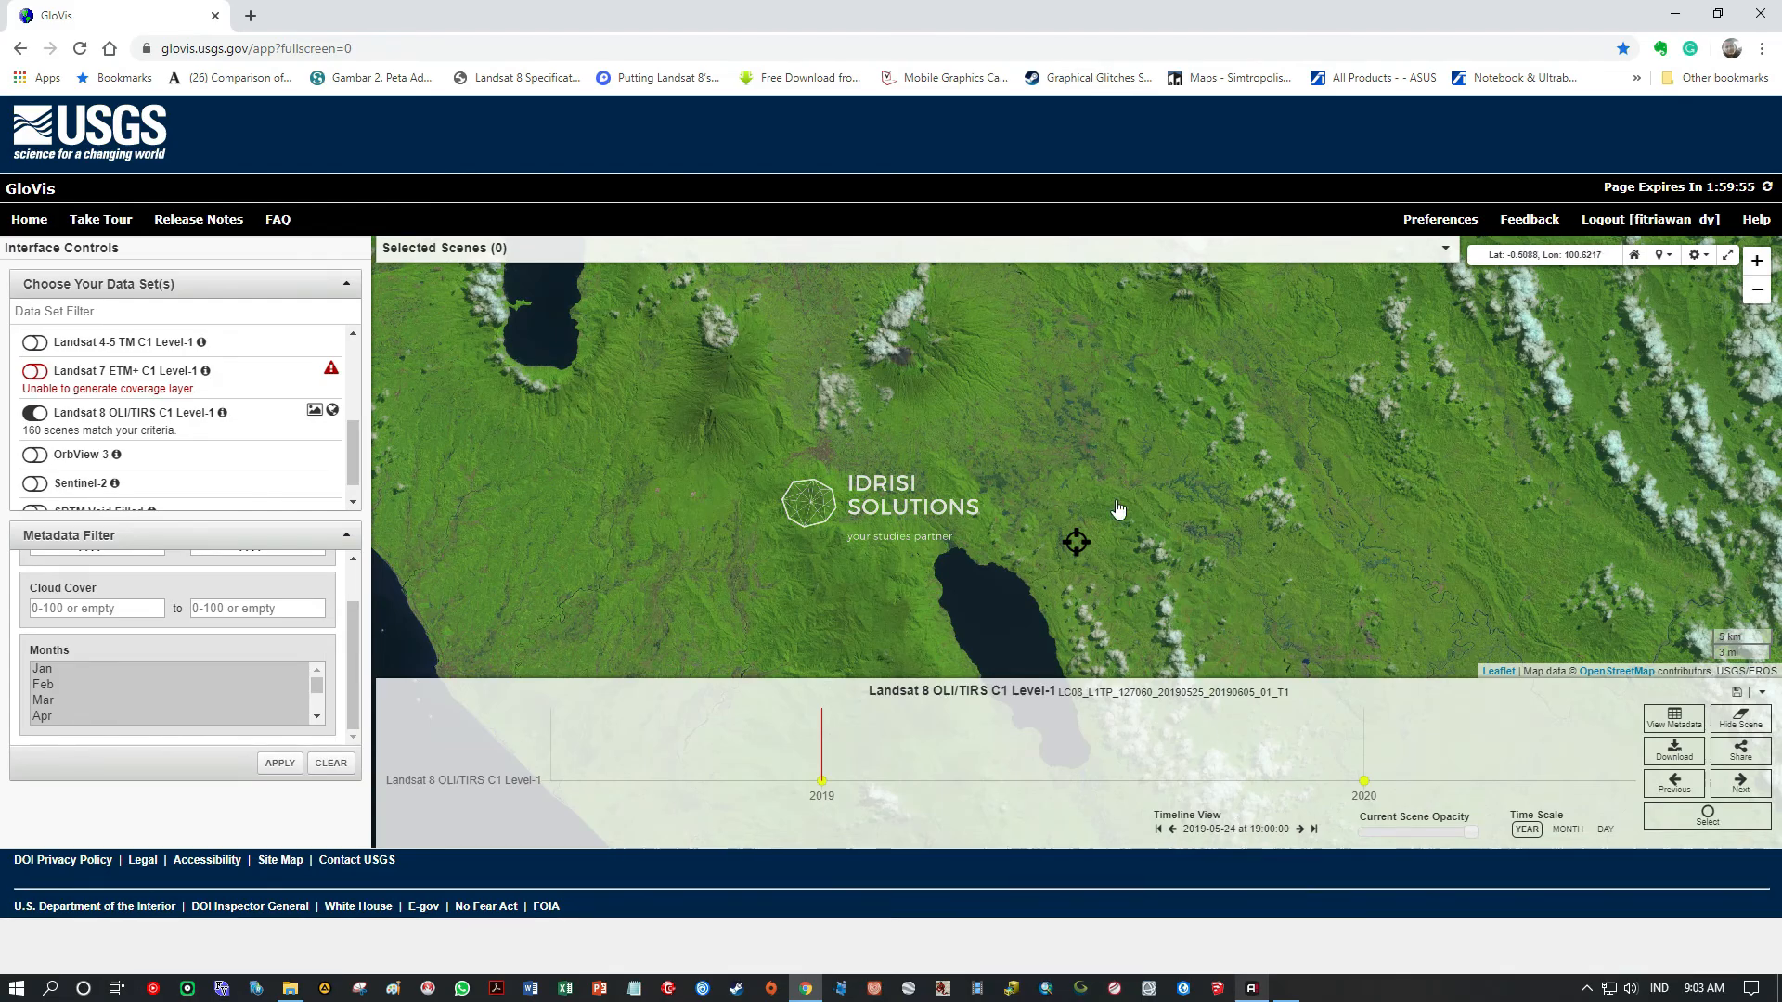
drag(1118, 509, 1138, 515)
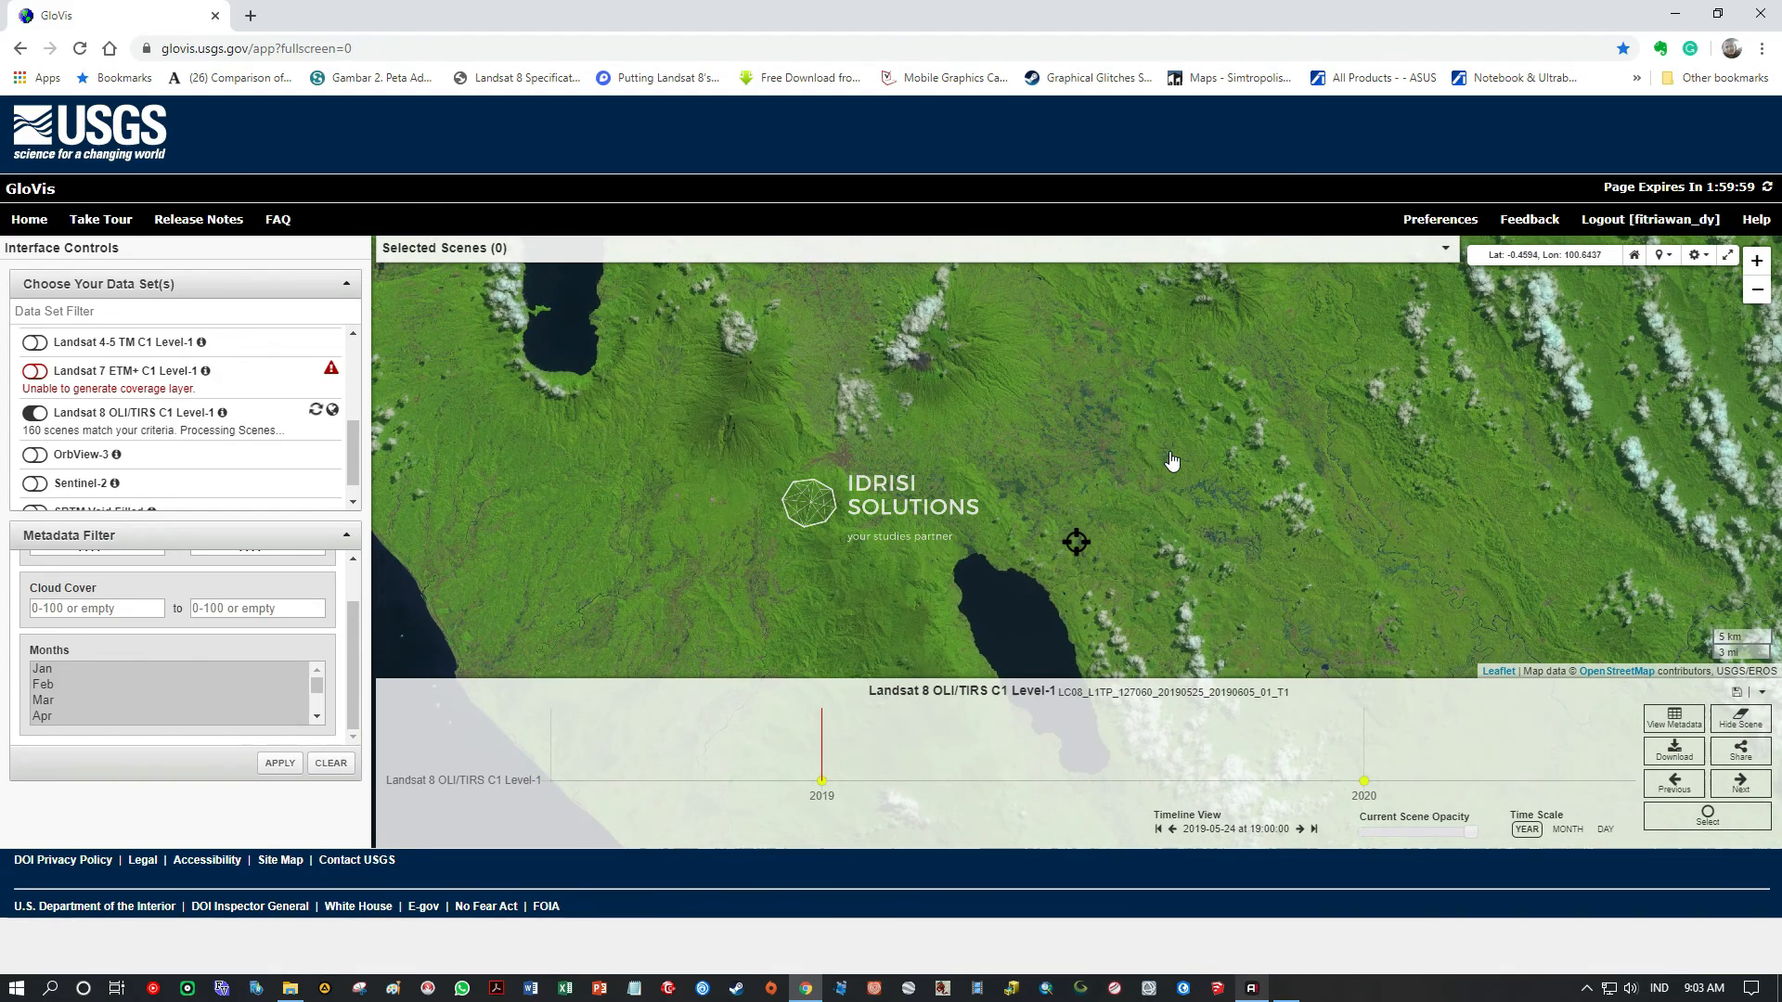
- Go back to the scene acquired on 2019-03-22 and examine the land around the southern lake for clouds
click(1673, 790)
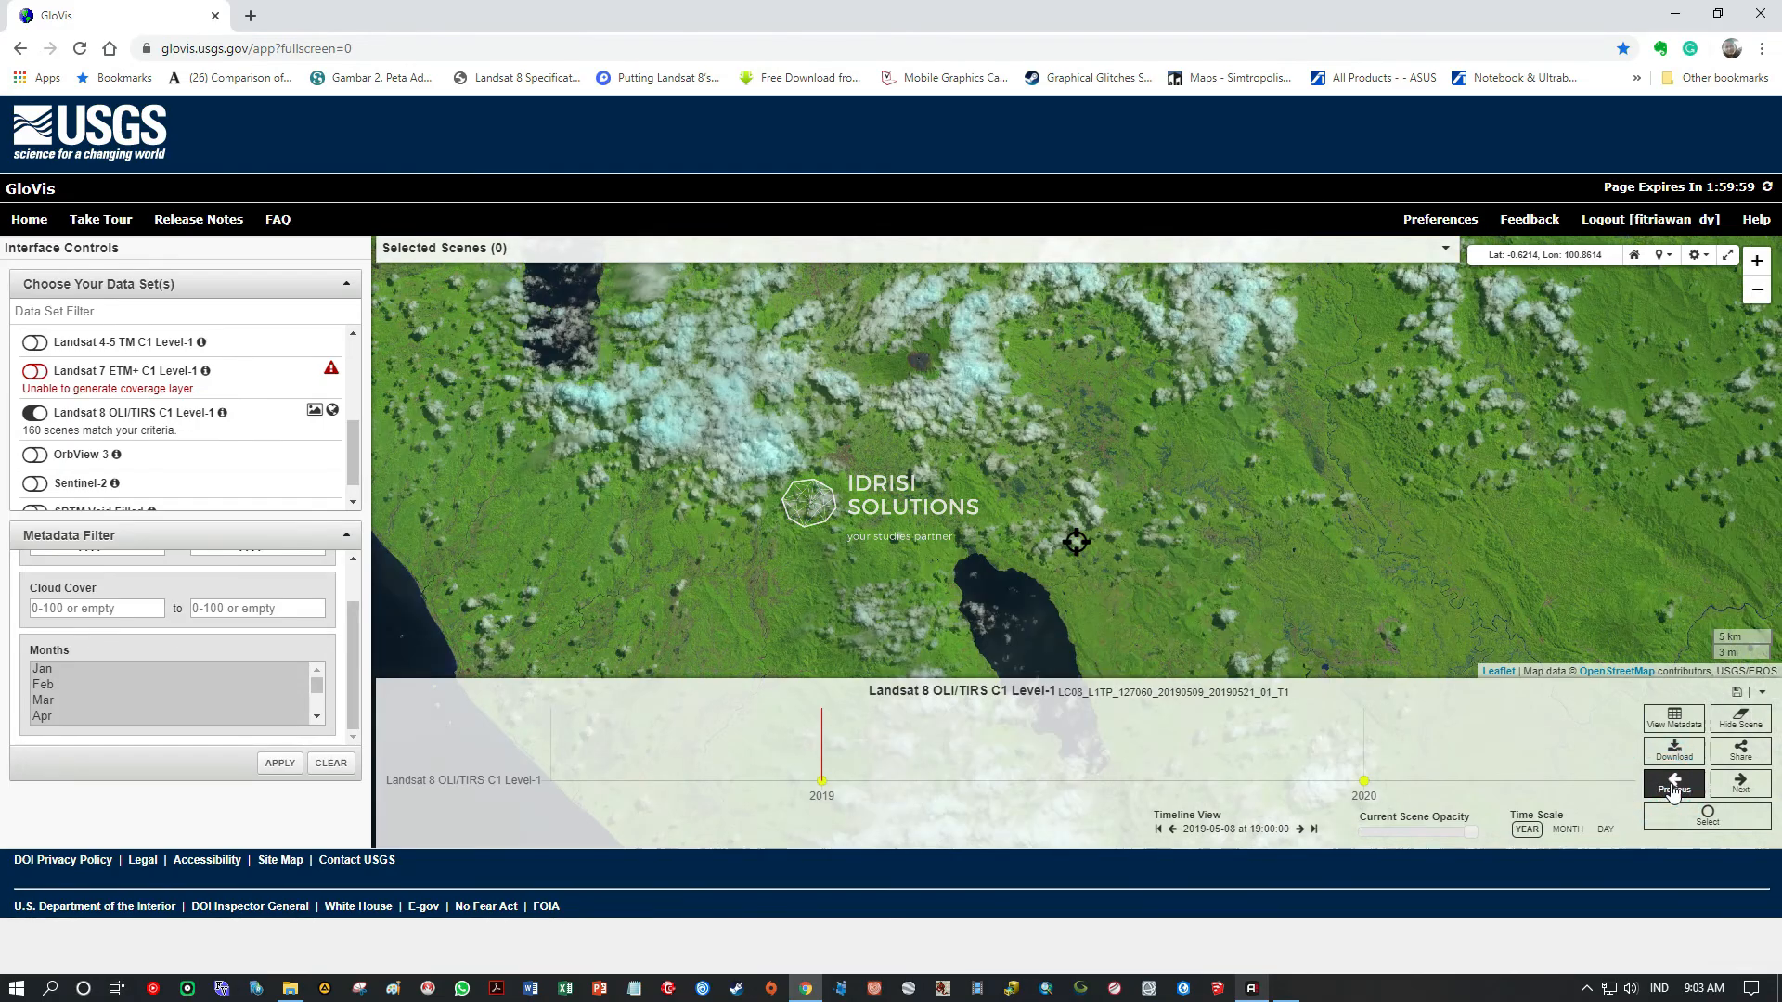
click(1673, 789)
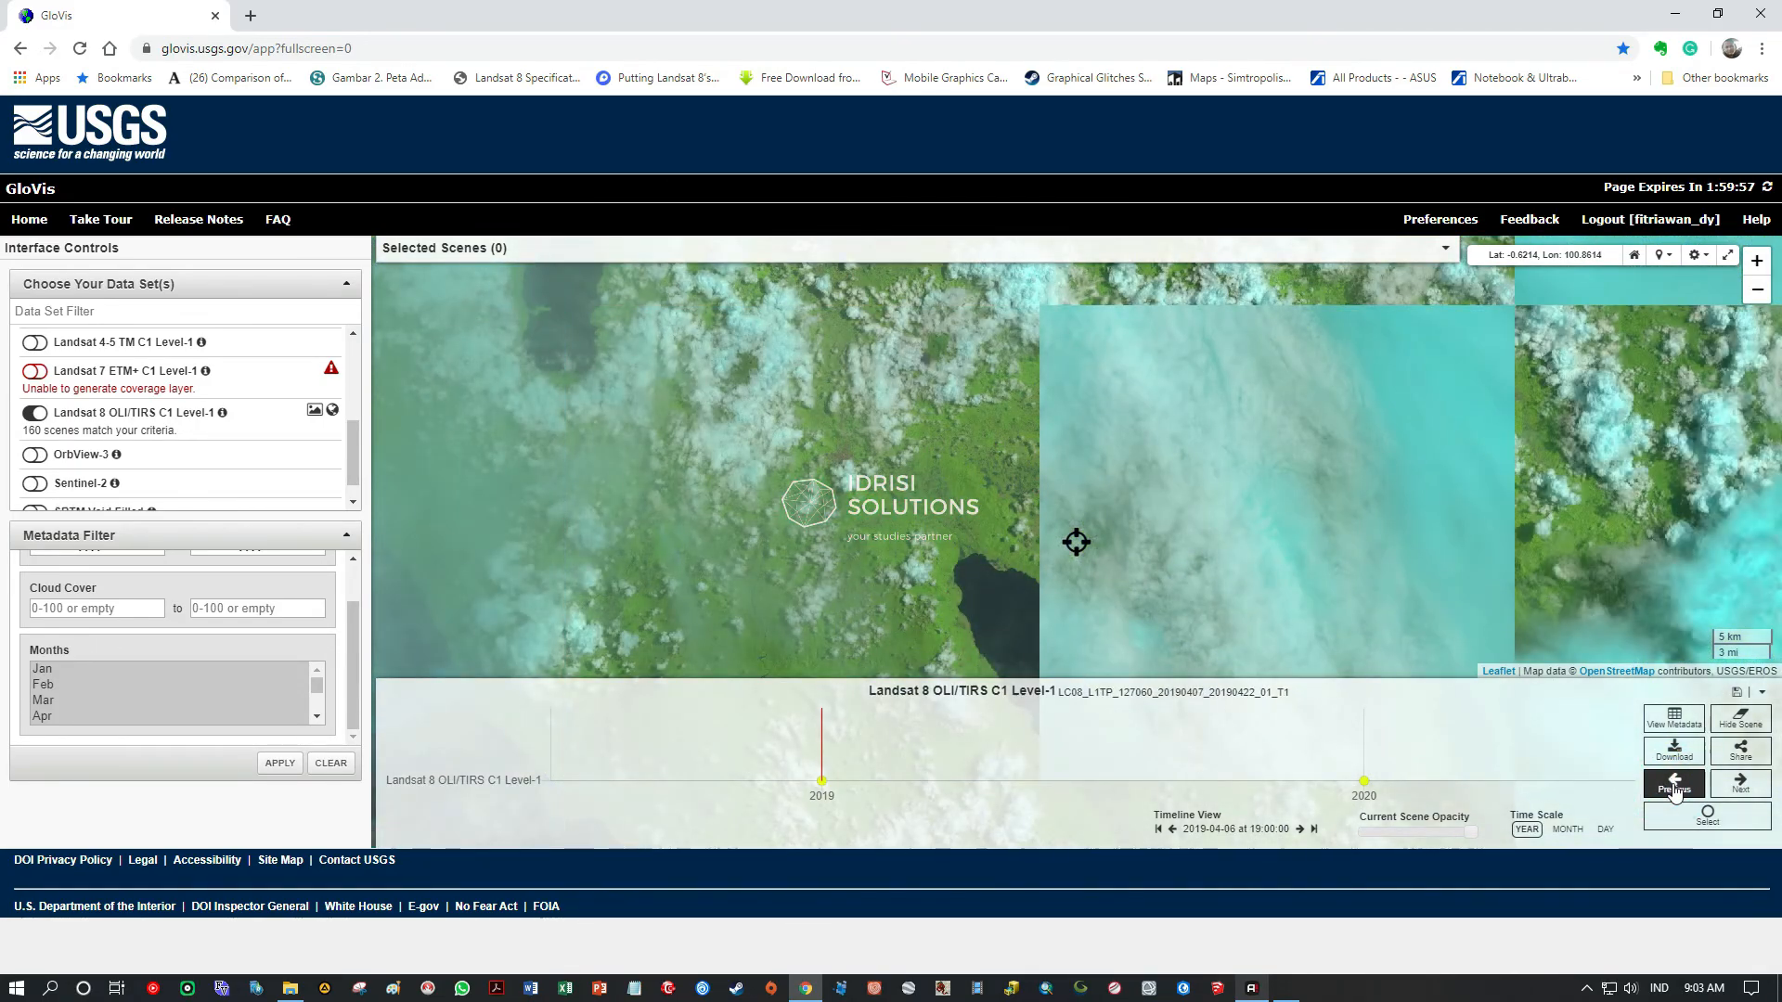
click(1675, 789)
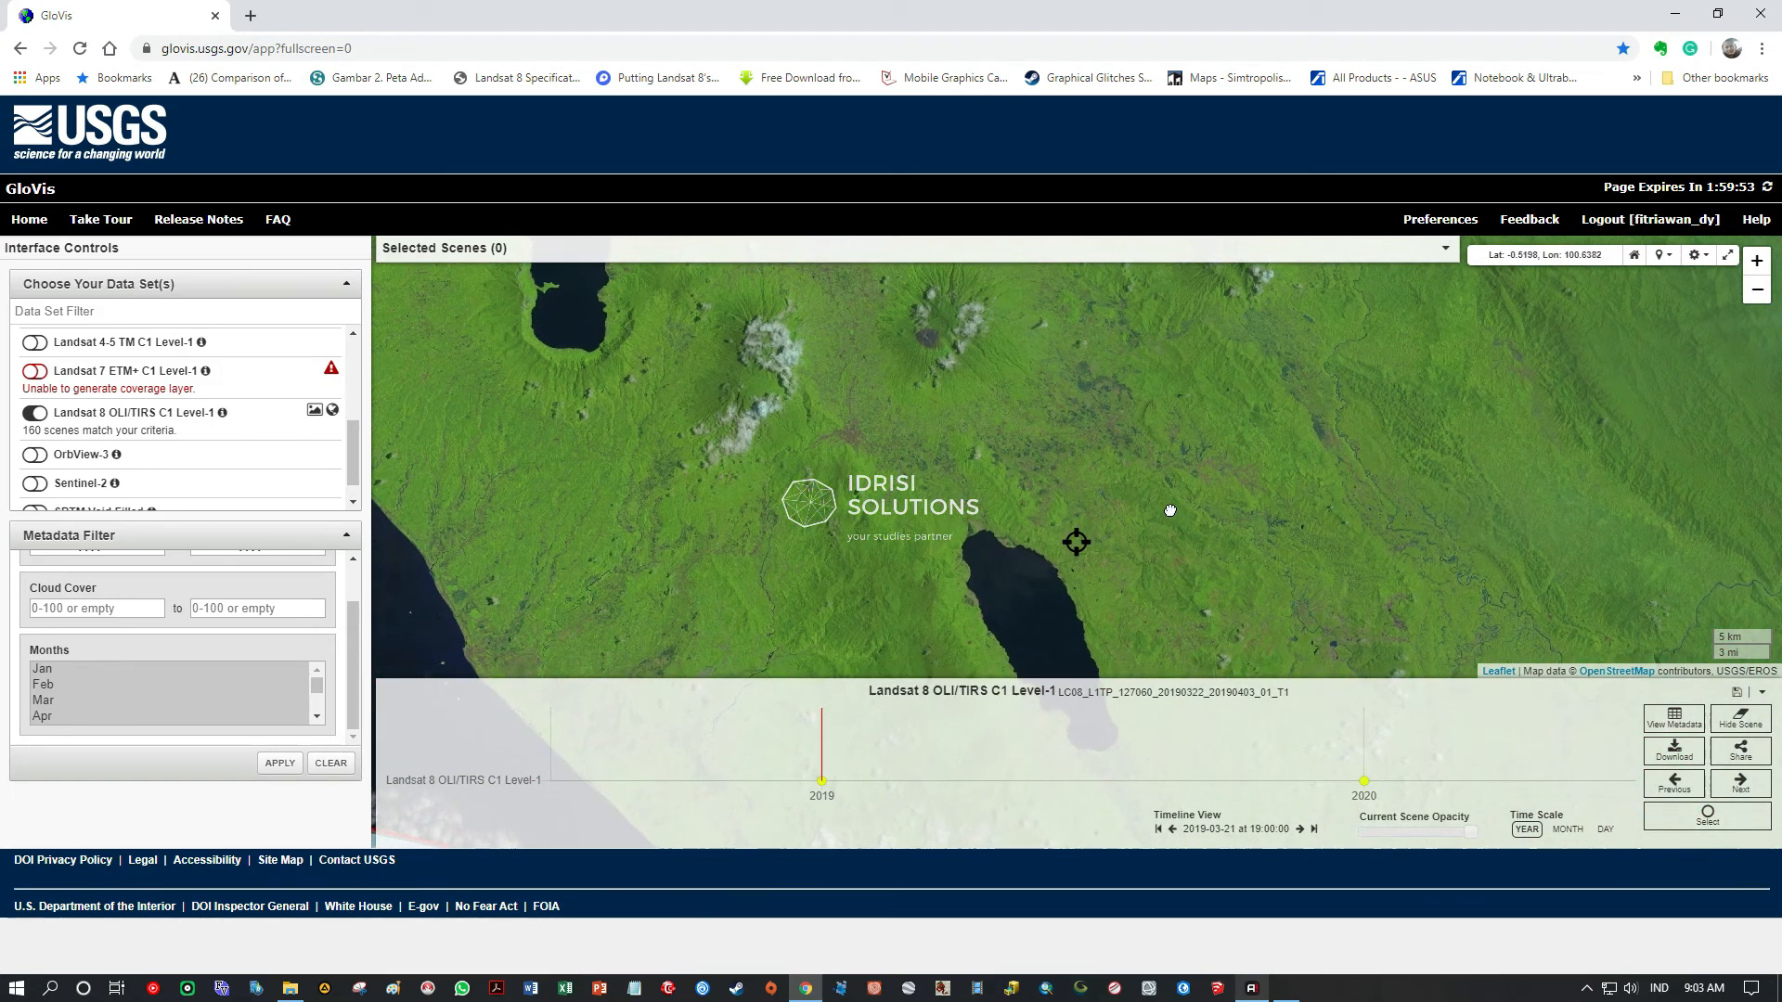
drag(1211, 604, 1140, 488)
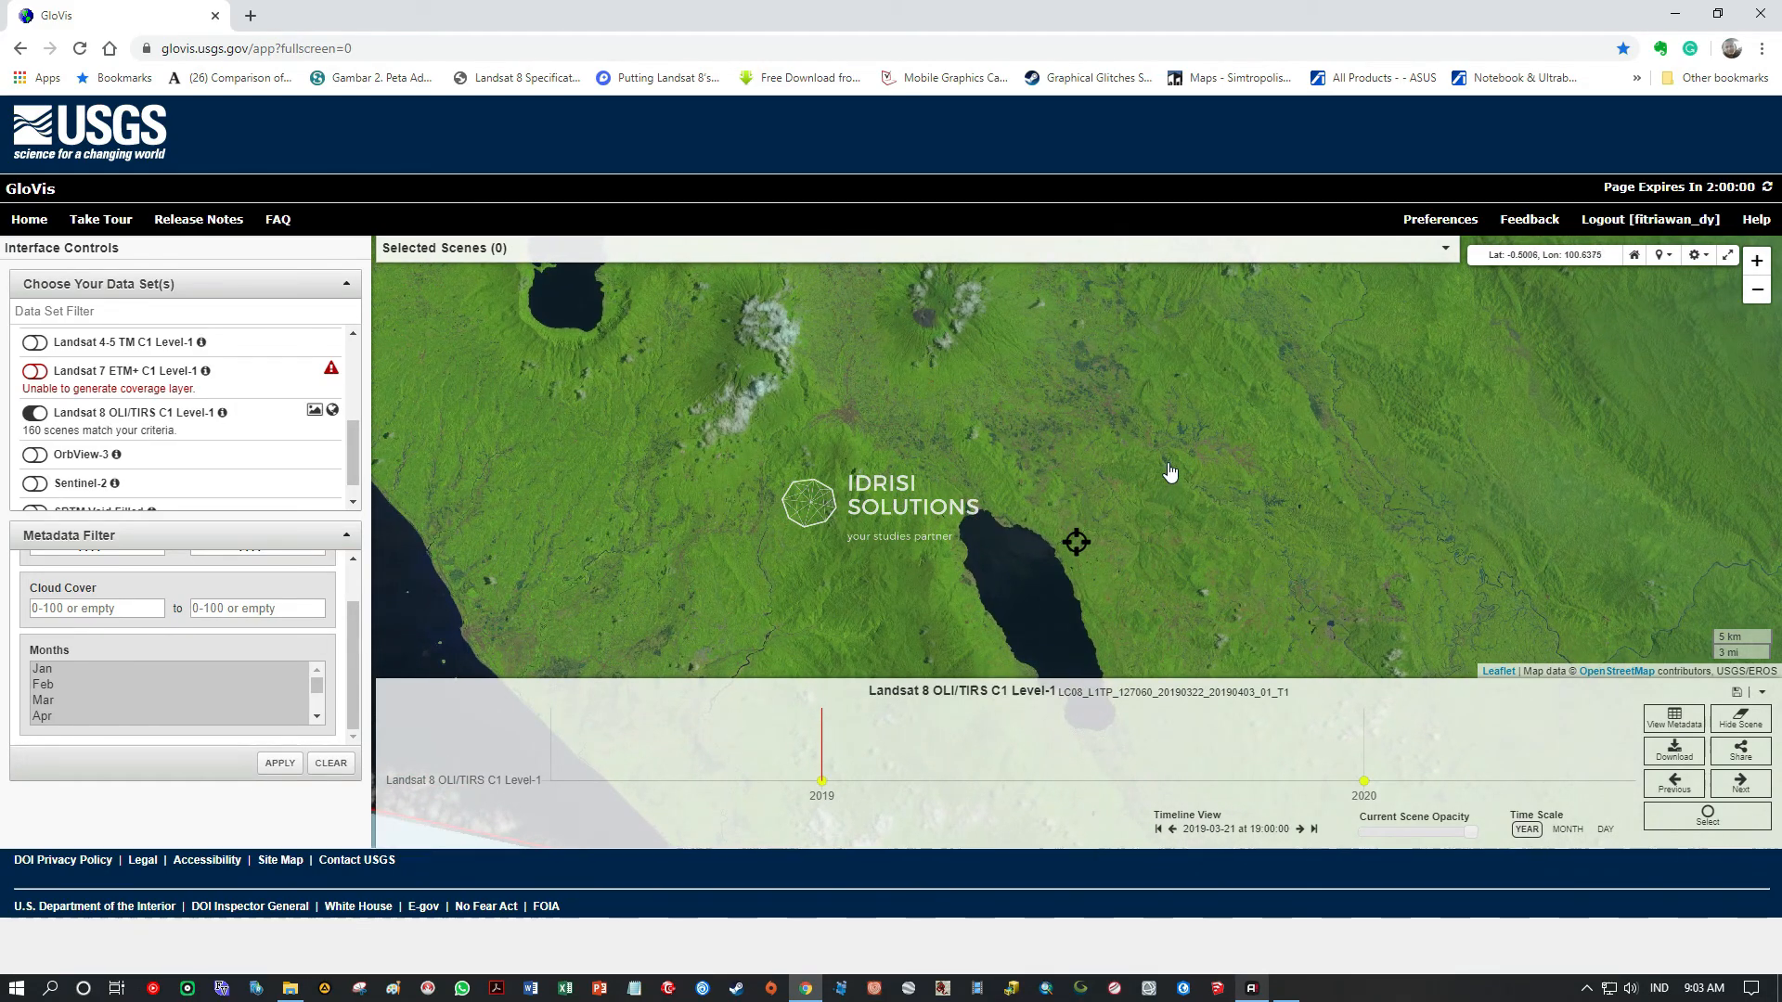
drag(1164, 450, 1144, 360)
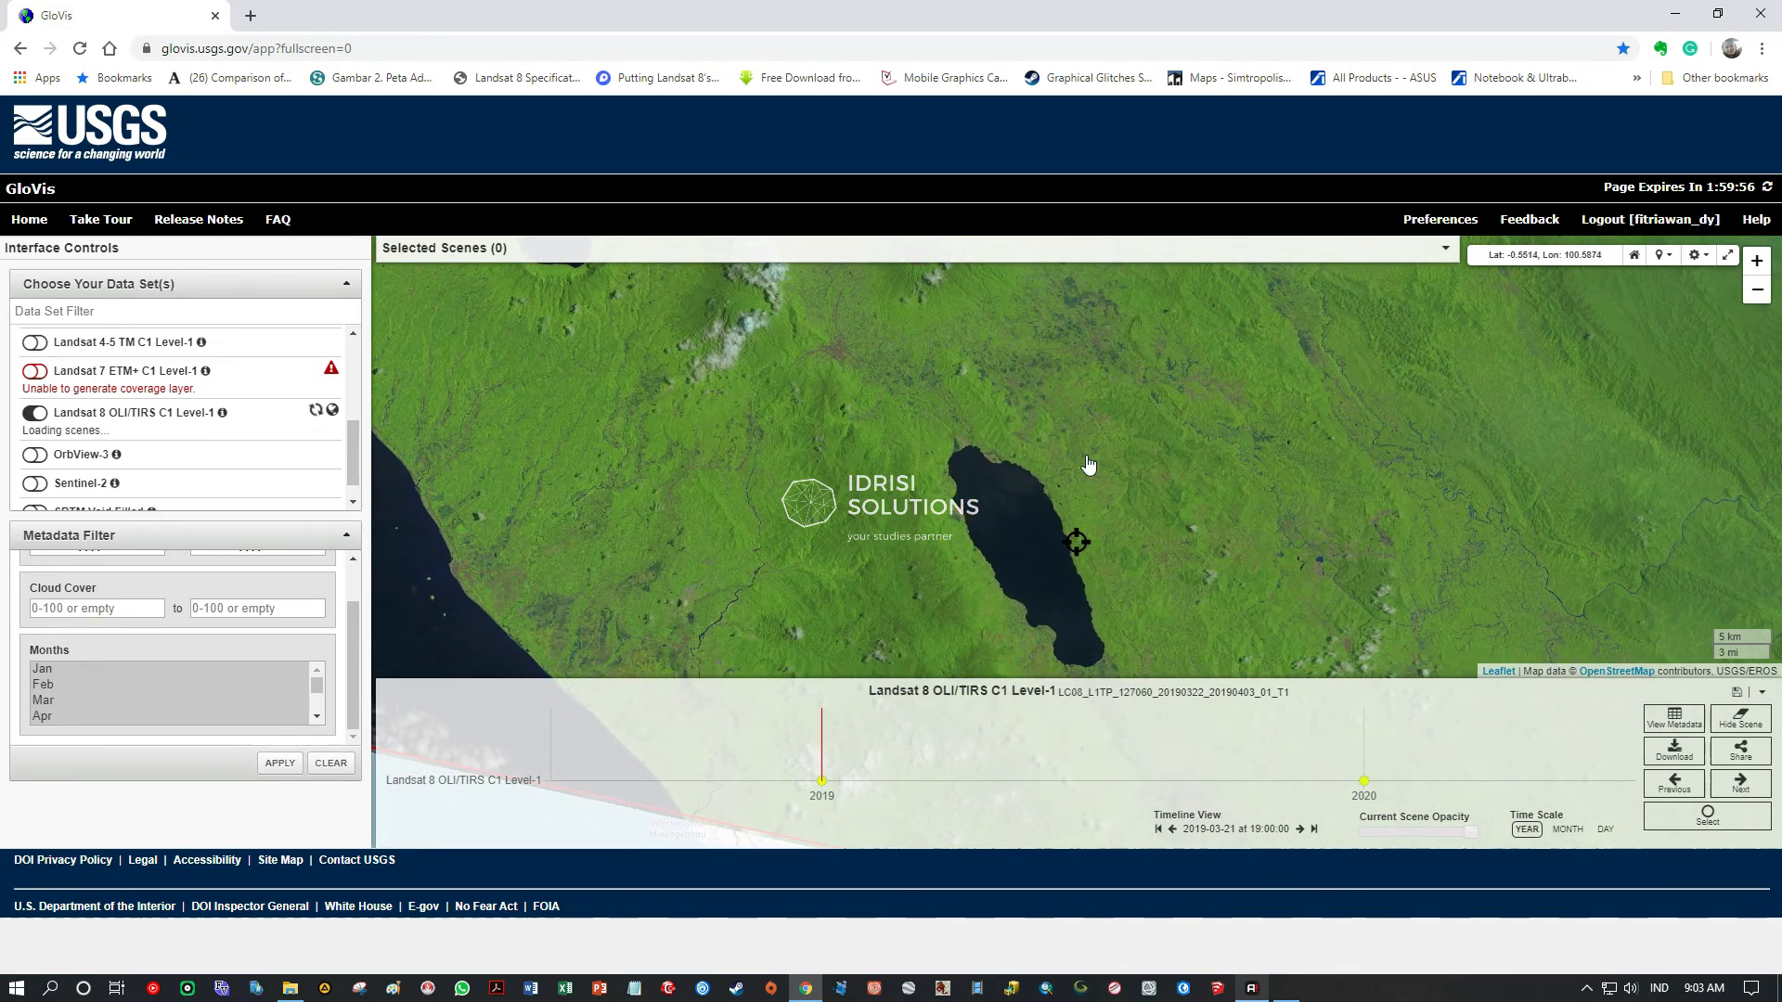
drag(1088, 464, 1130, 487)
- Check the older acquisitions back to the scene of 2018-12-16 for cloud cover
click(1675, 782)
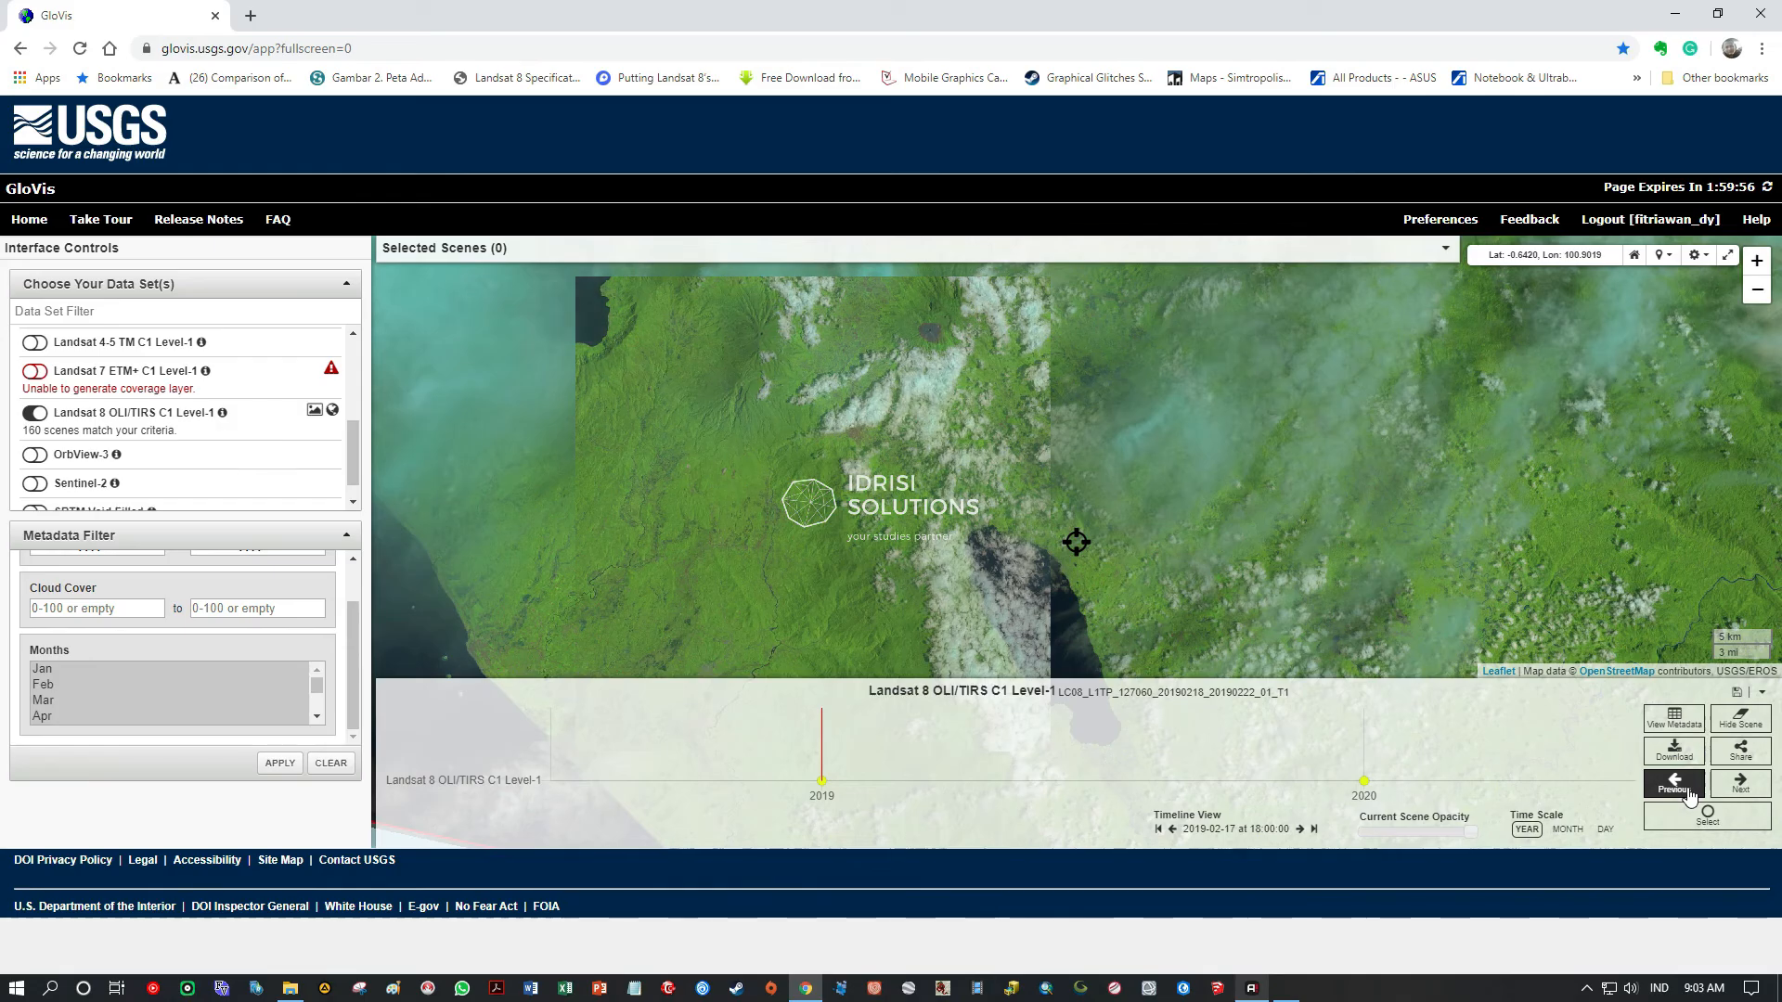
click(1682, 792)
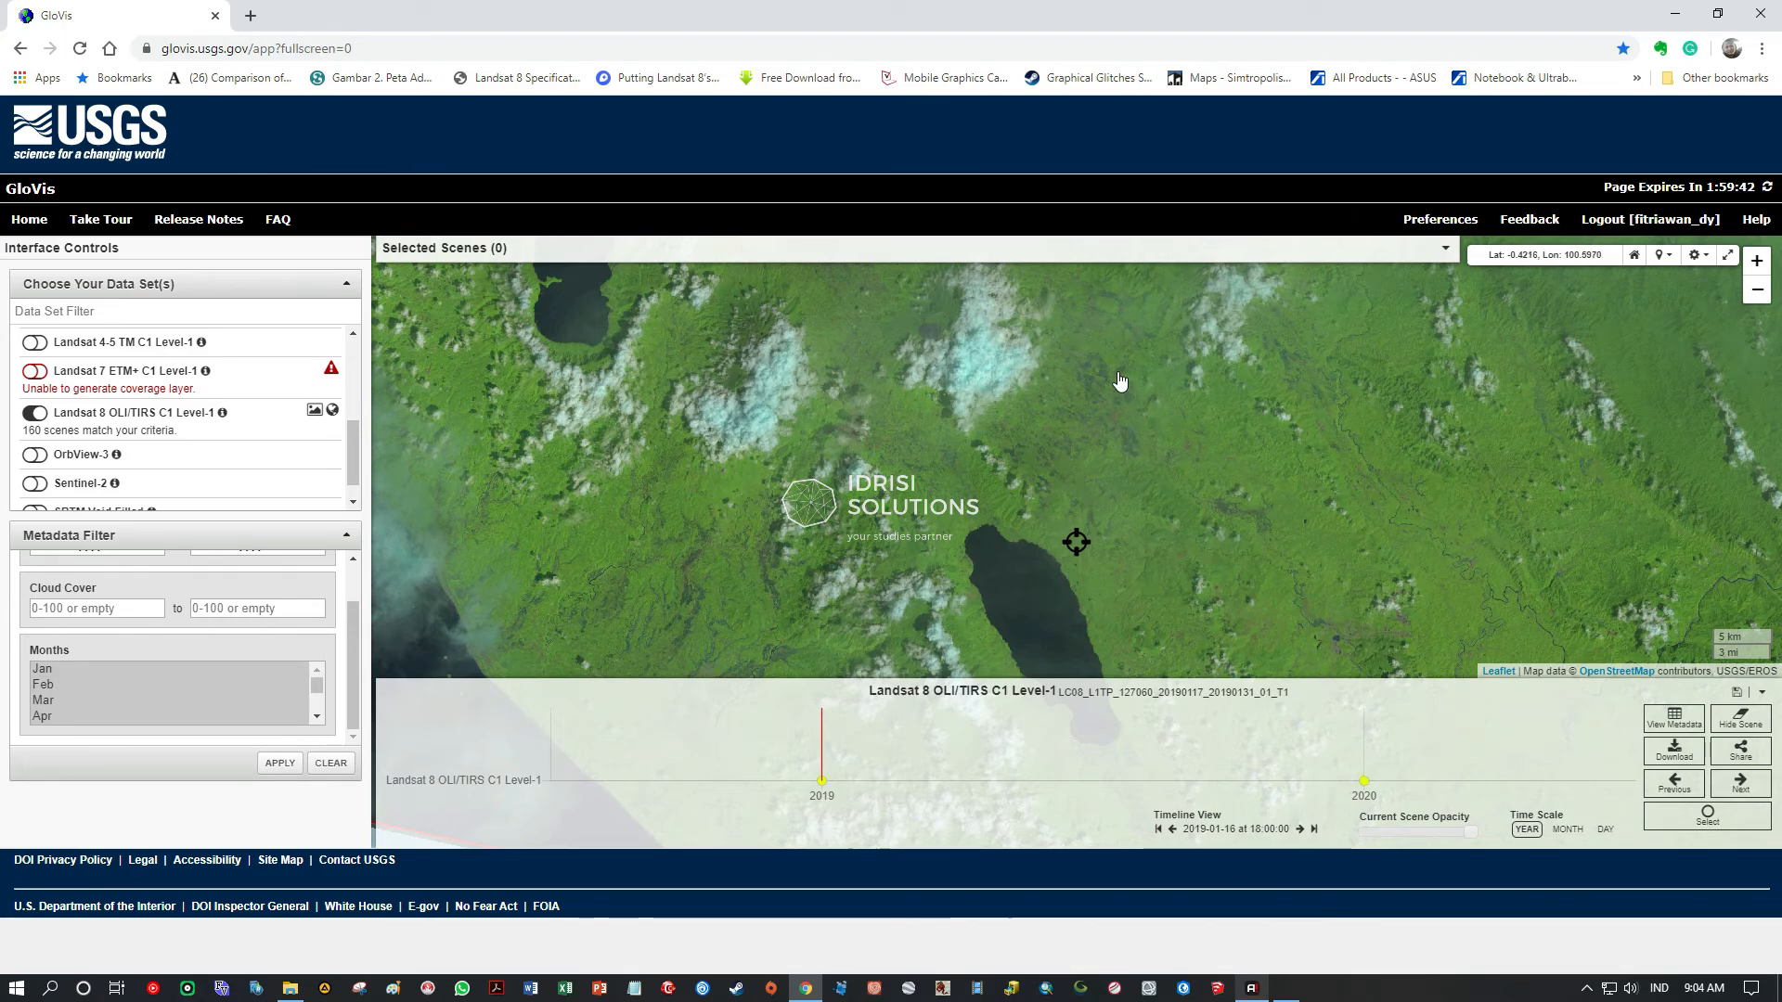
click(1672, 786)
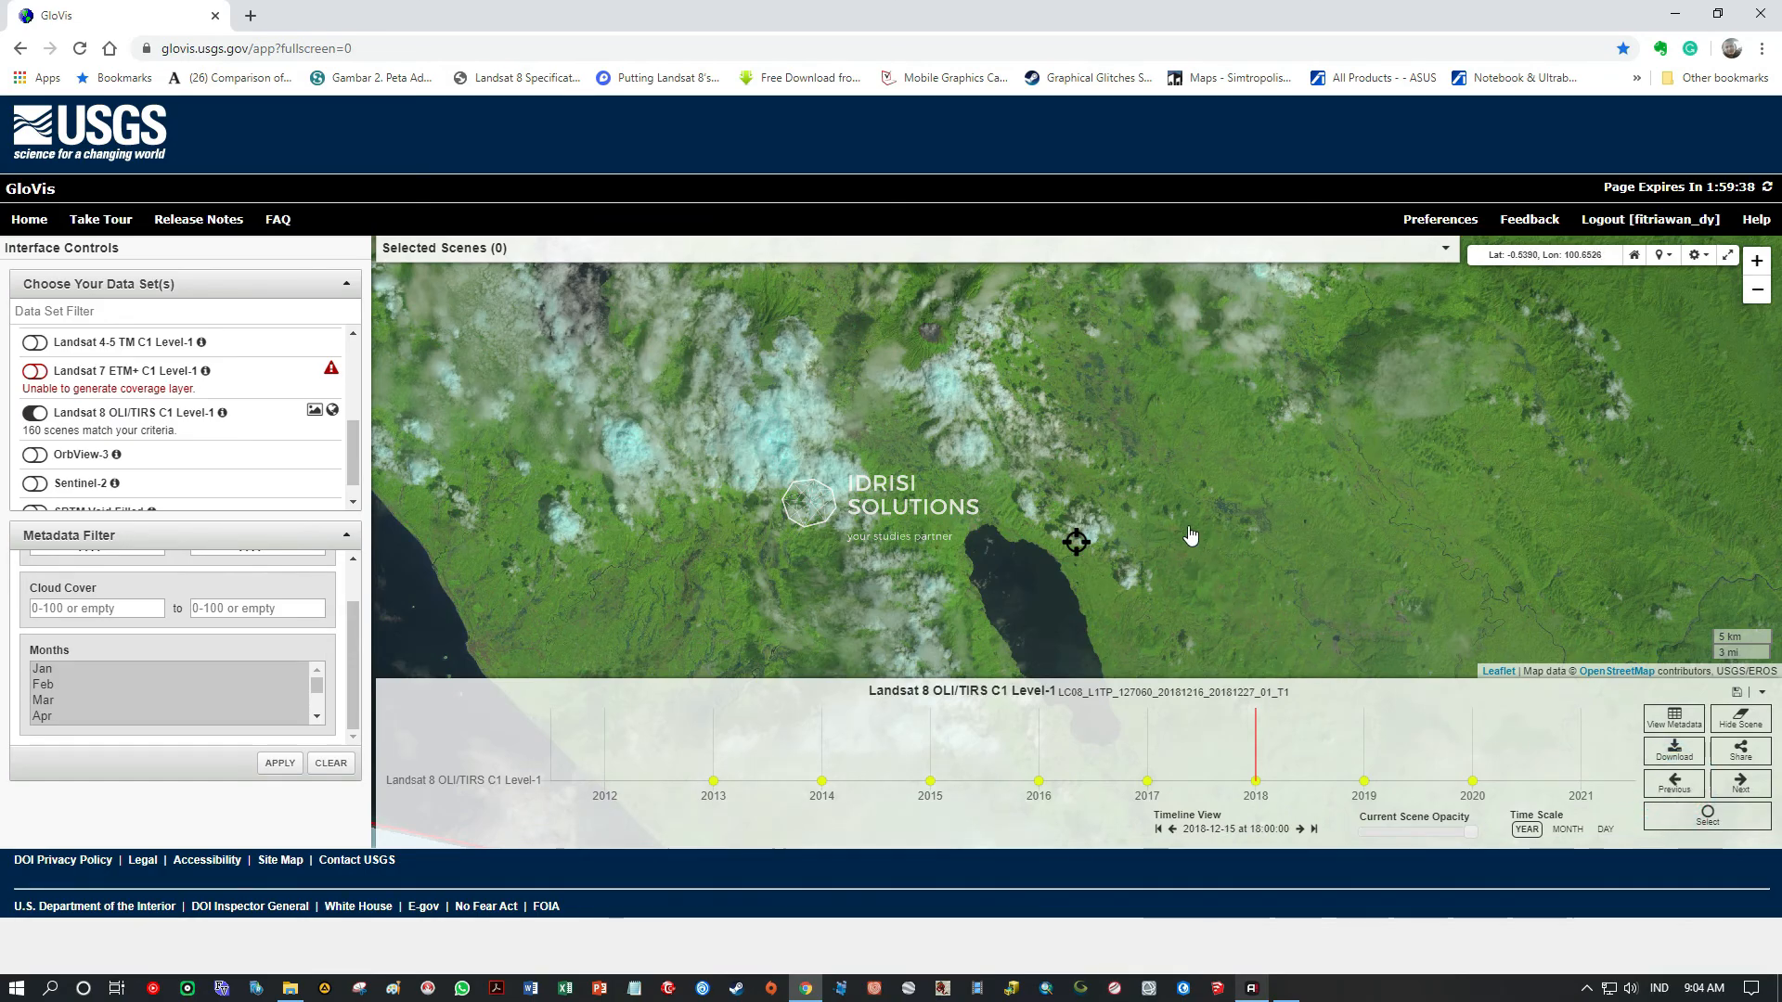
- Return to the scene acquired on 2019-03-22 and check the cloud cover in its northern part
click(1737, 796)
click(1737, 795)
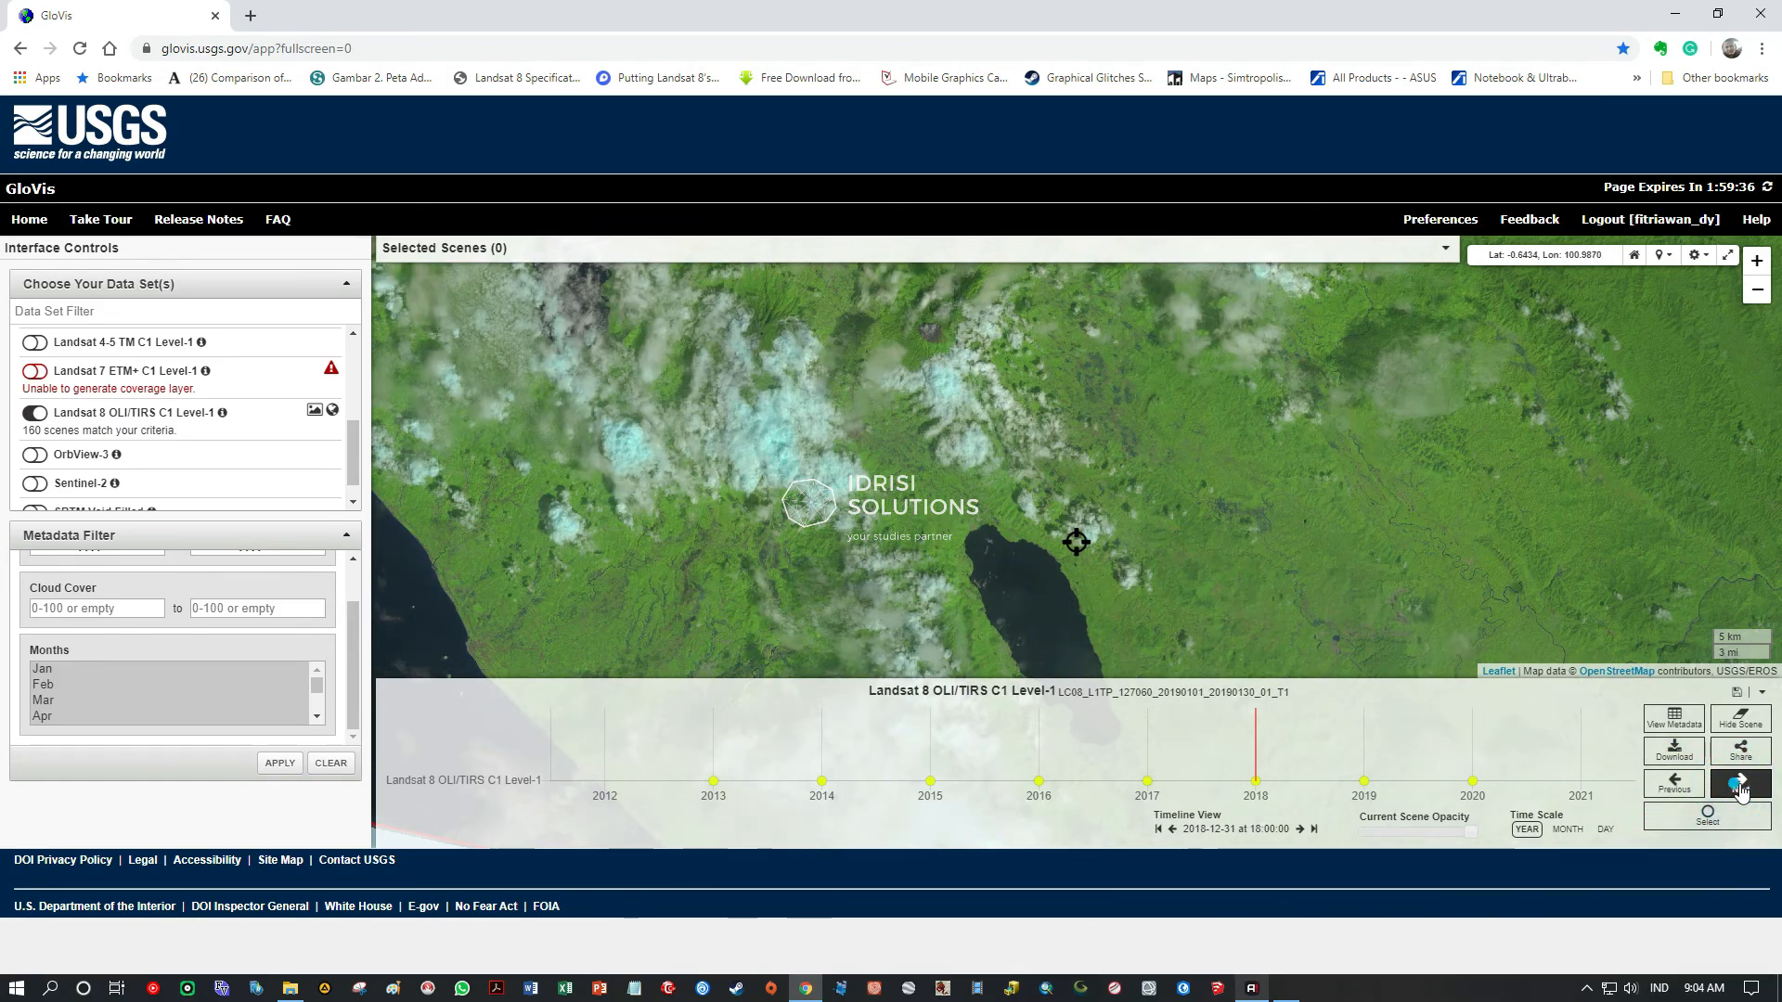
click(1737, 793)
click(1739, 791)
click(1740, 792)
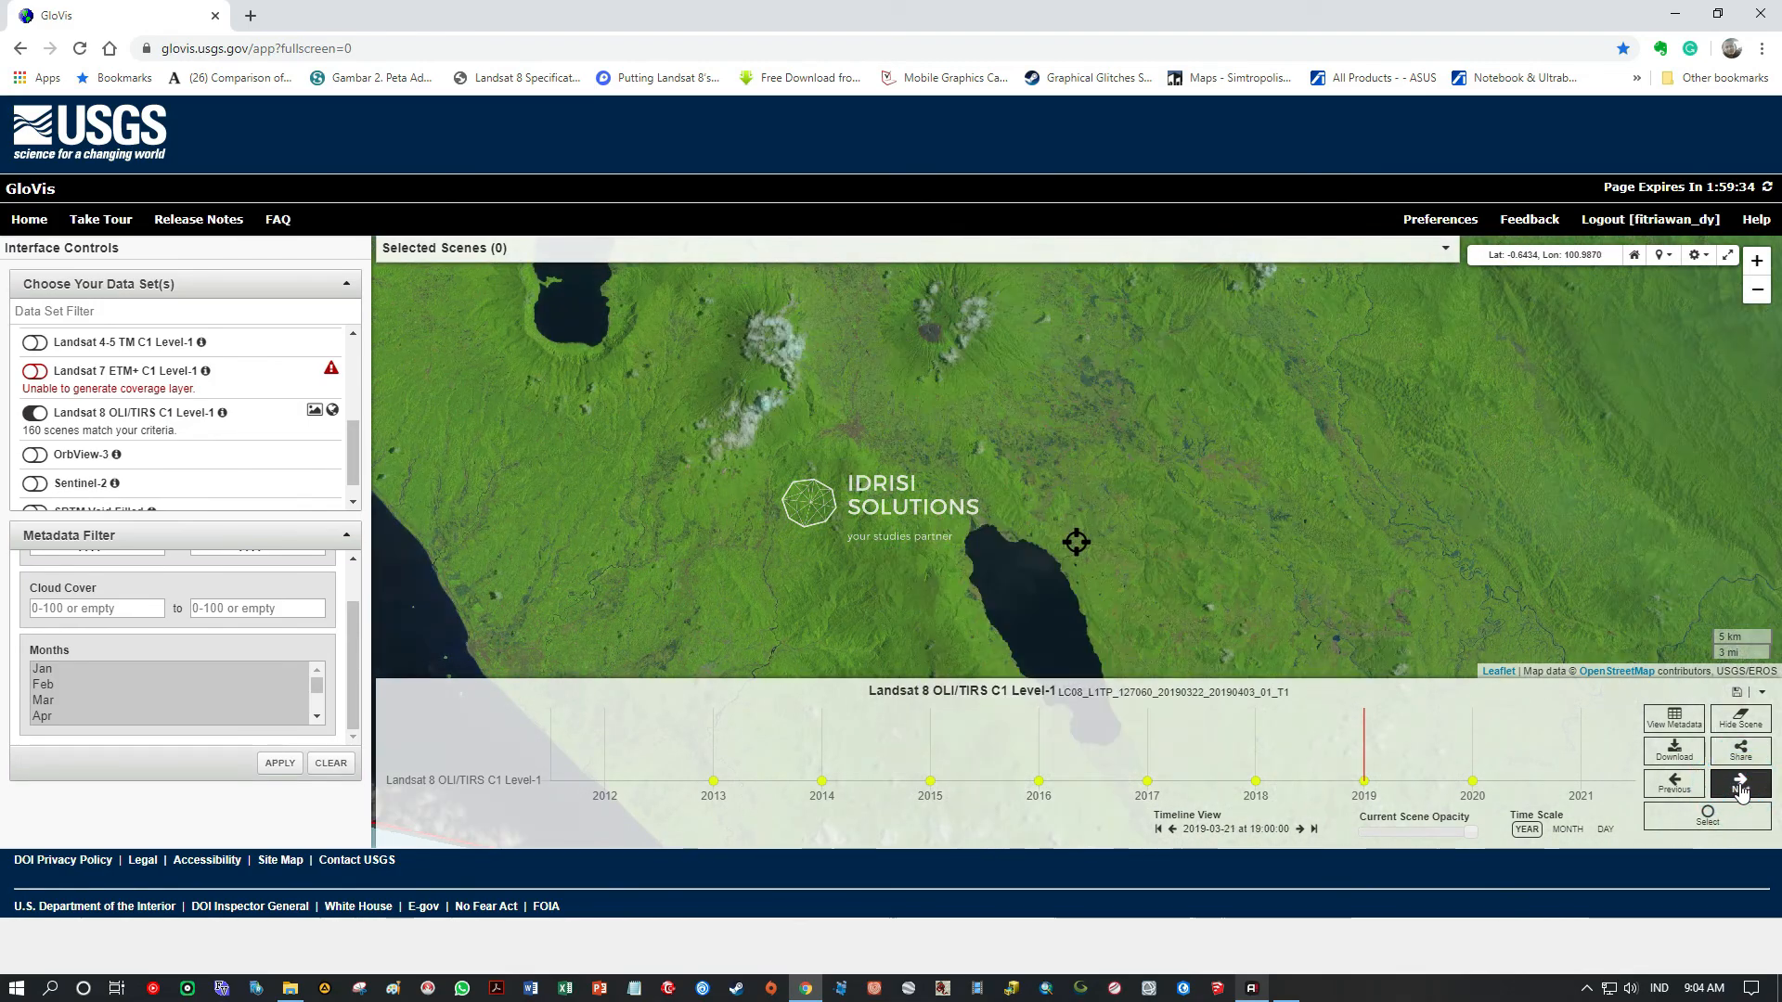
click(1740, 792)
click(1160, 422)
drag(1160, 422, 1206, 433)
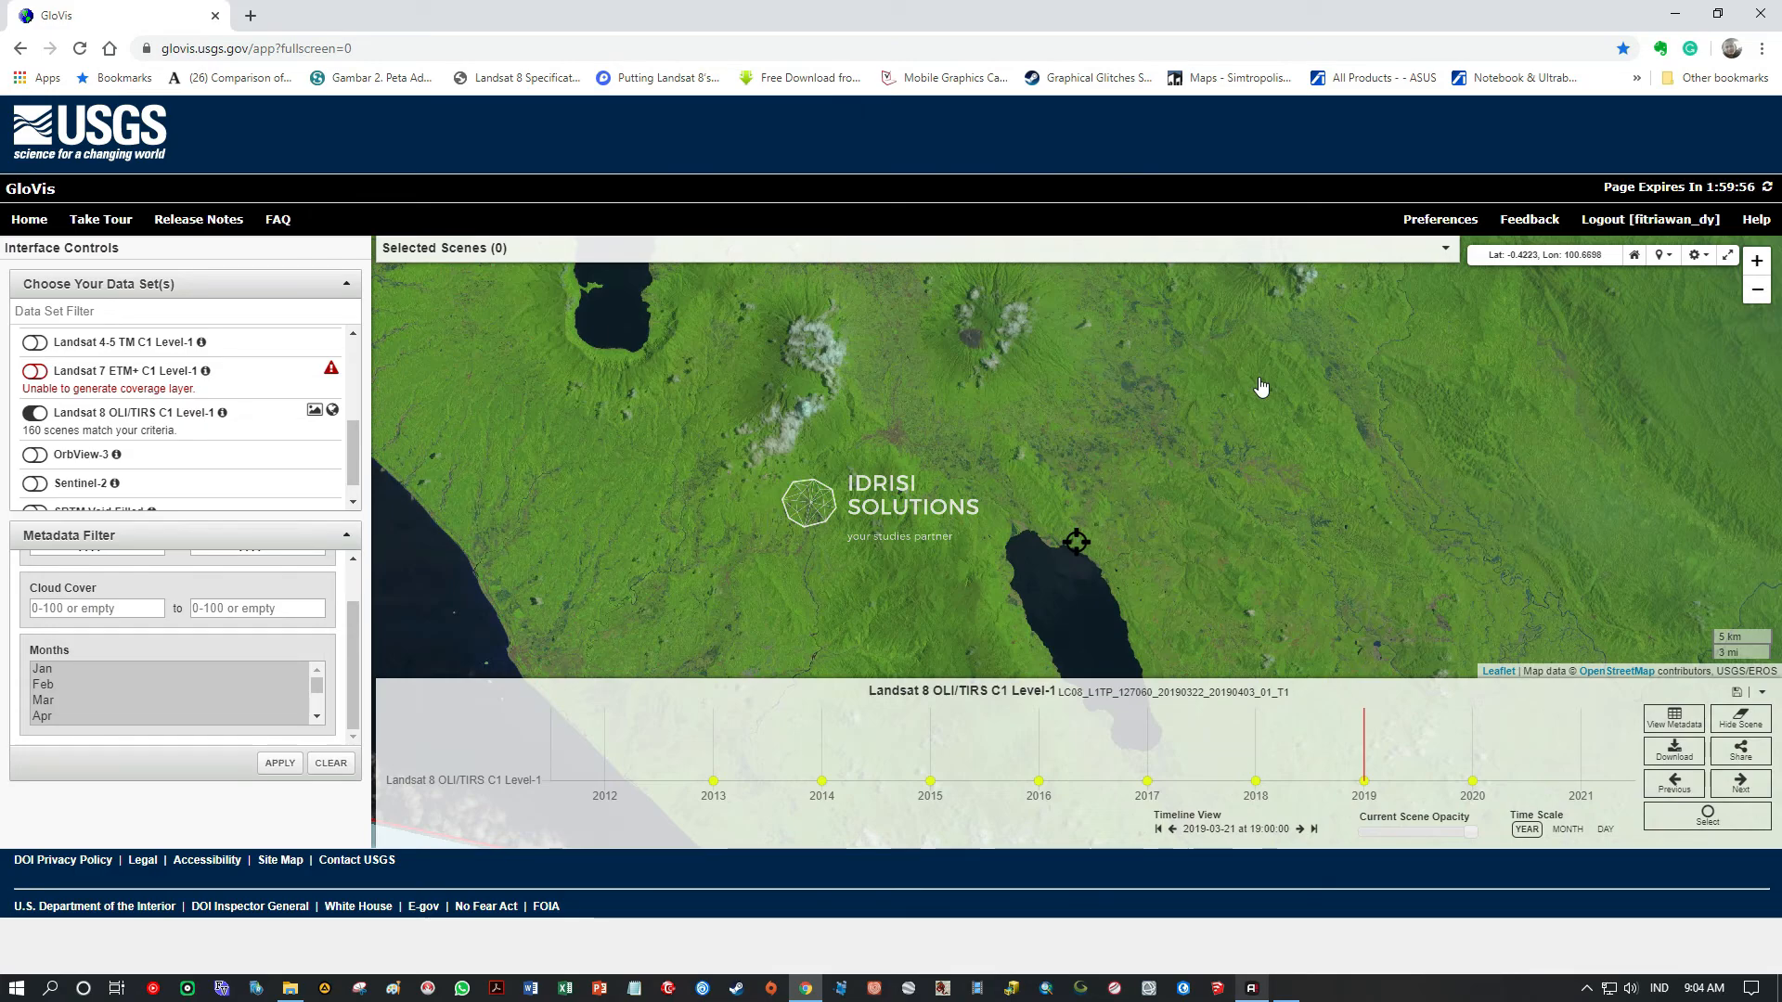
scroll(1260, 386, down, 1)
drag(1204, 365, 1255, 522)
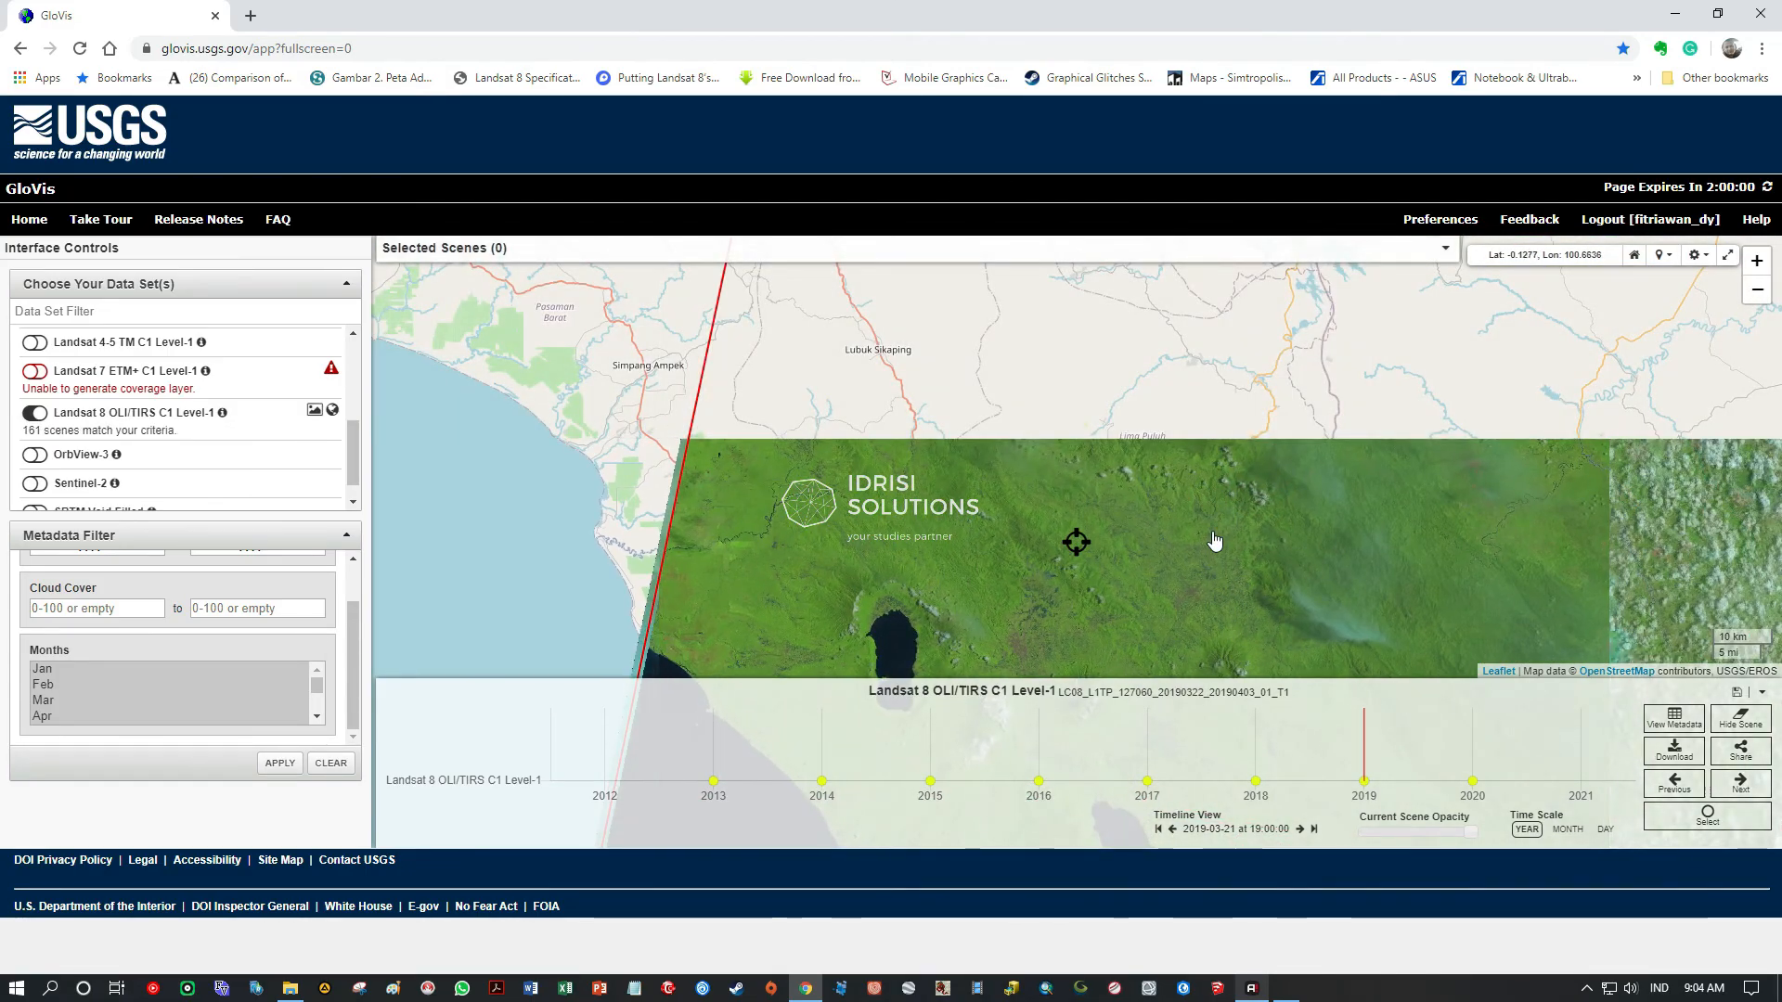
- Inspect the 2019-03-22 scene around both lakes and review its metadata for path, row and cloud cover
drag(1242, 589, 1206, 505)
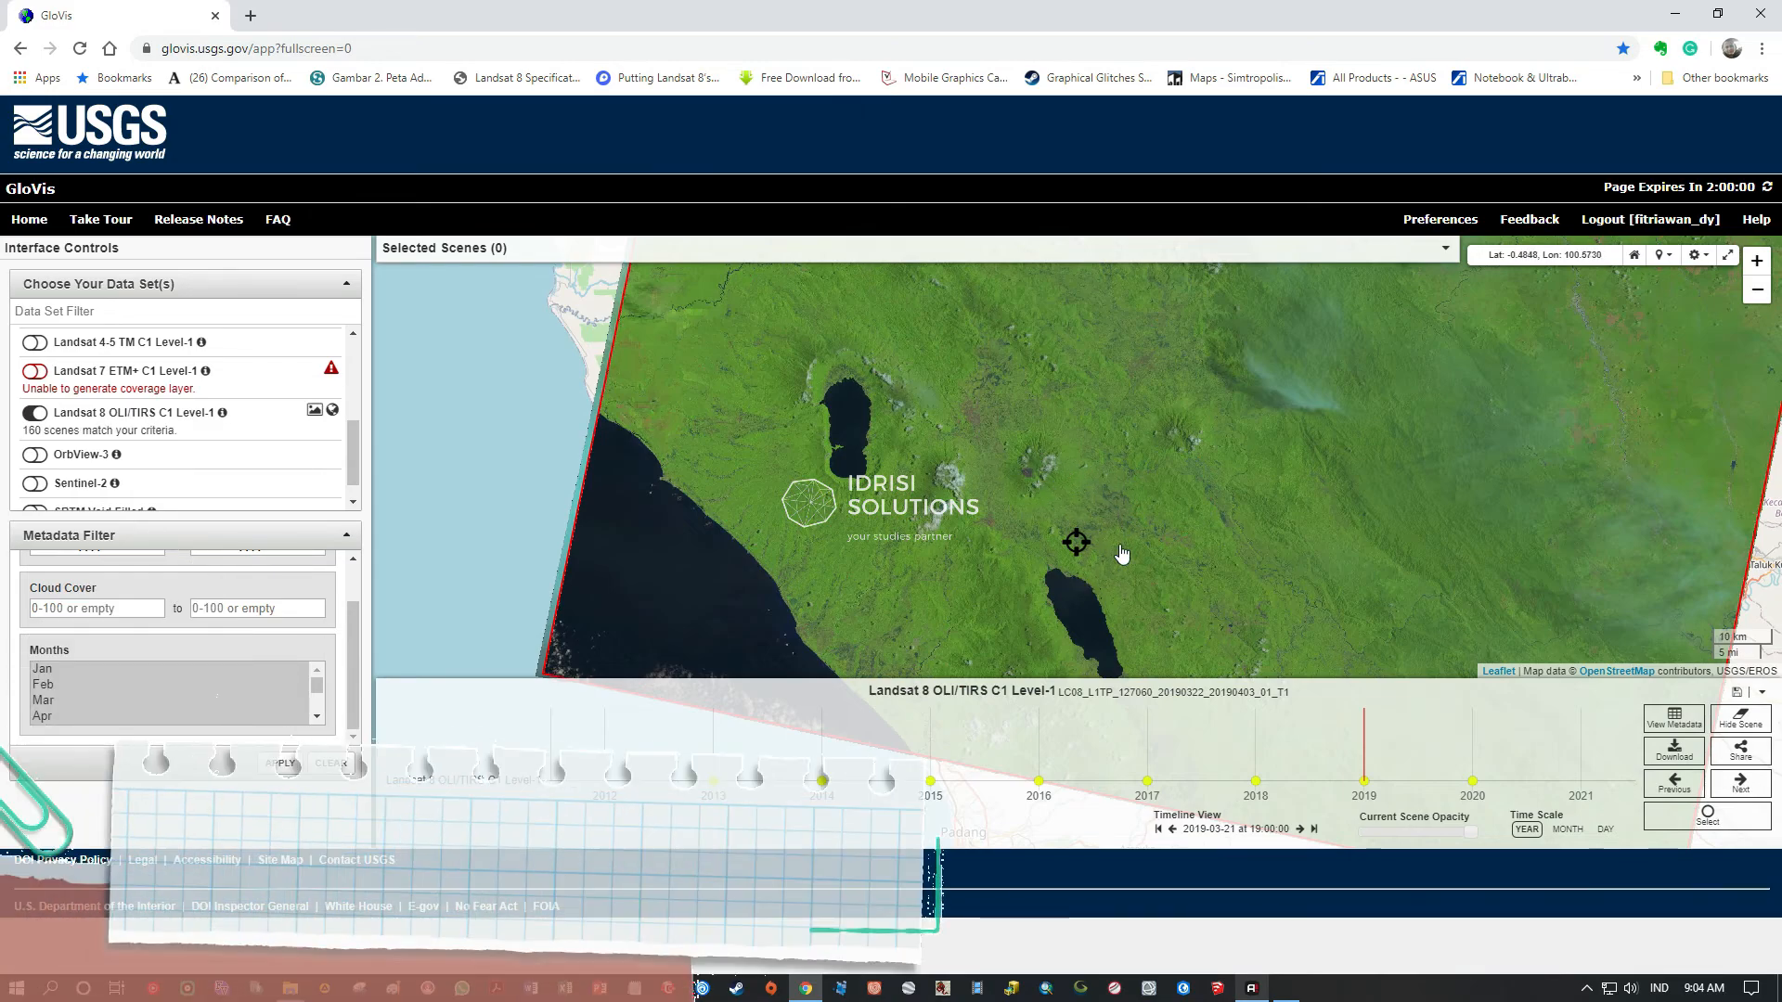
scroll(1124, 557, up, 1)
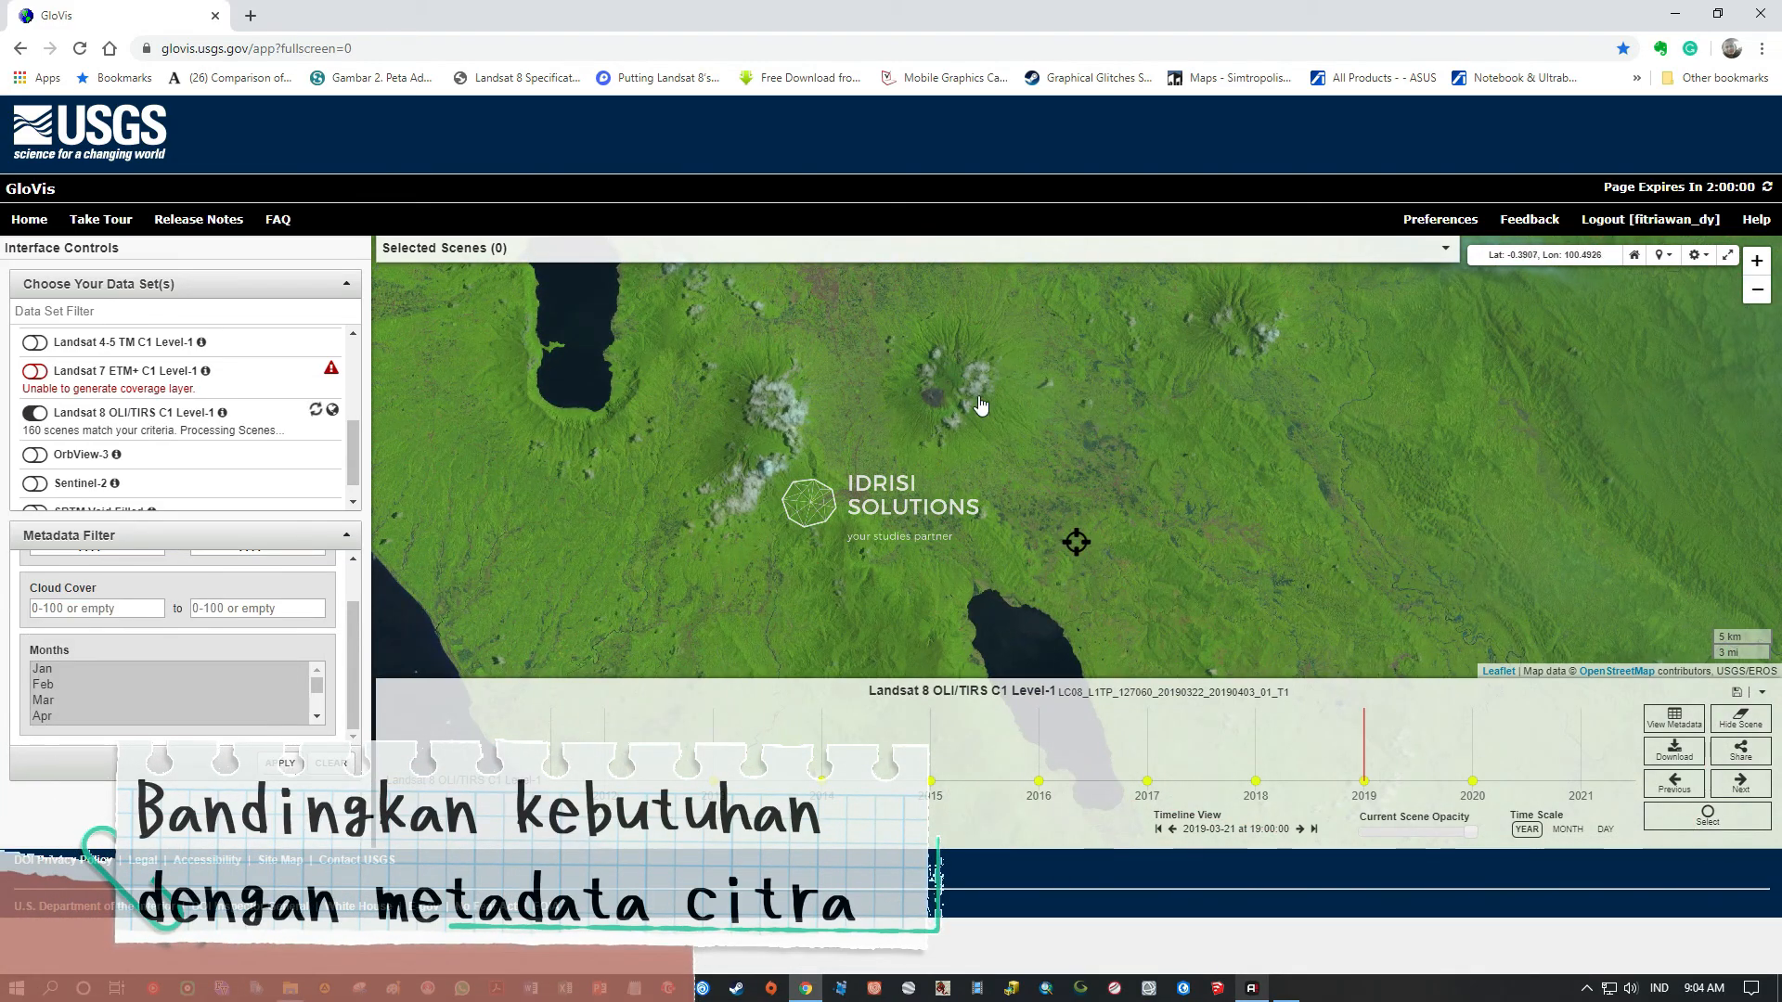
scroll(1149, 509, down, 1)
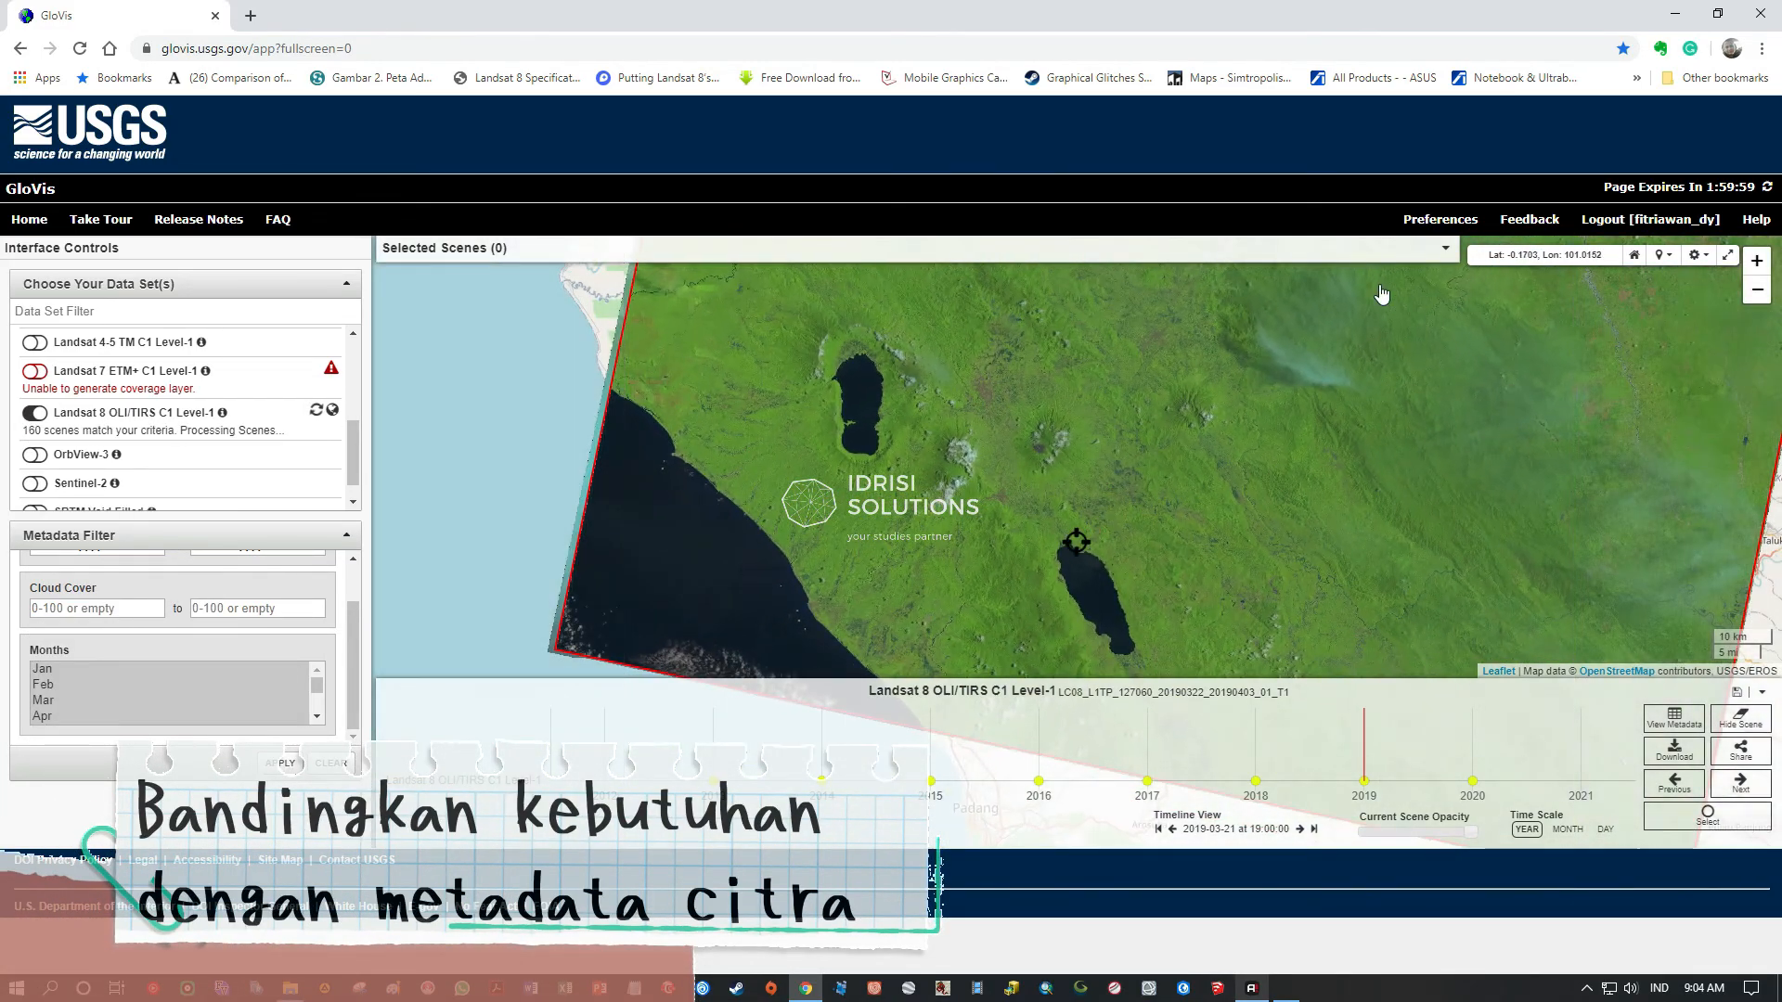
drag(1220, 492, 1184, 520)
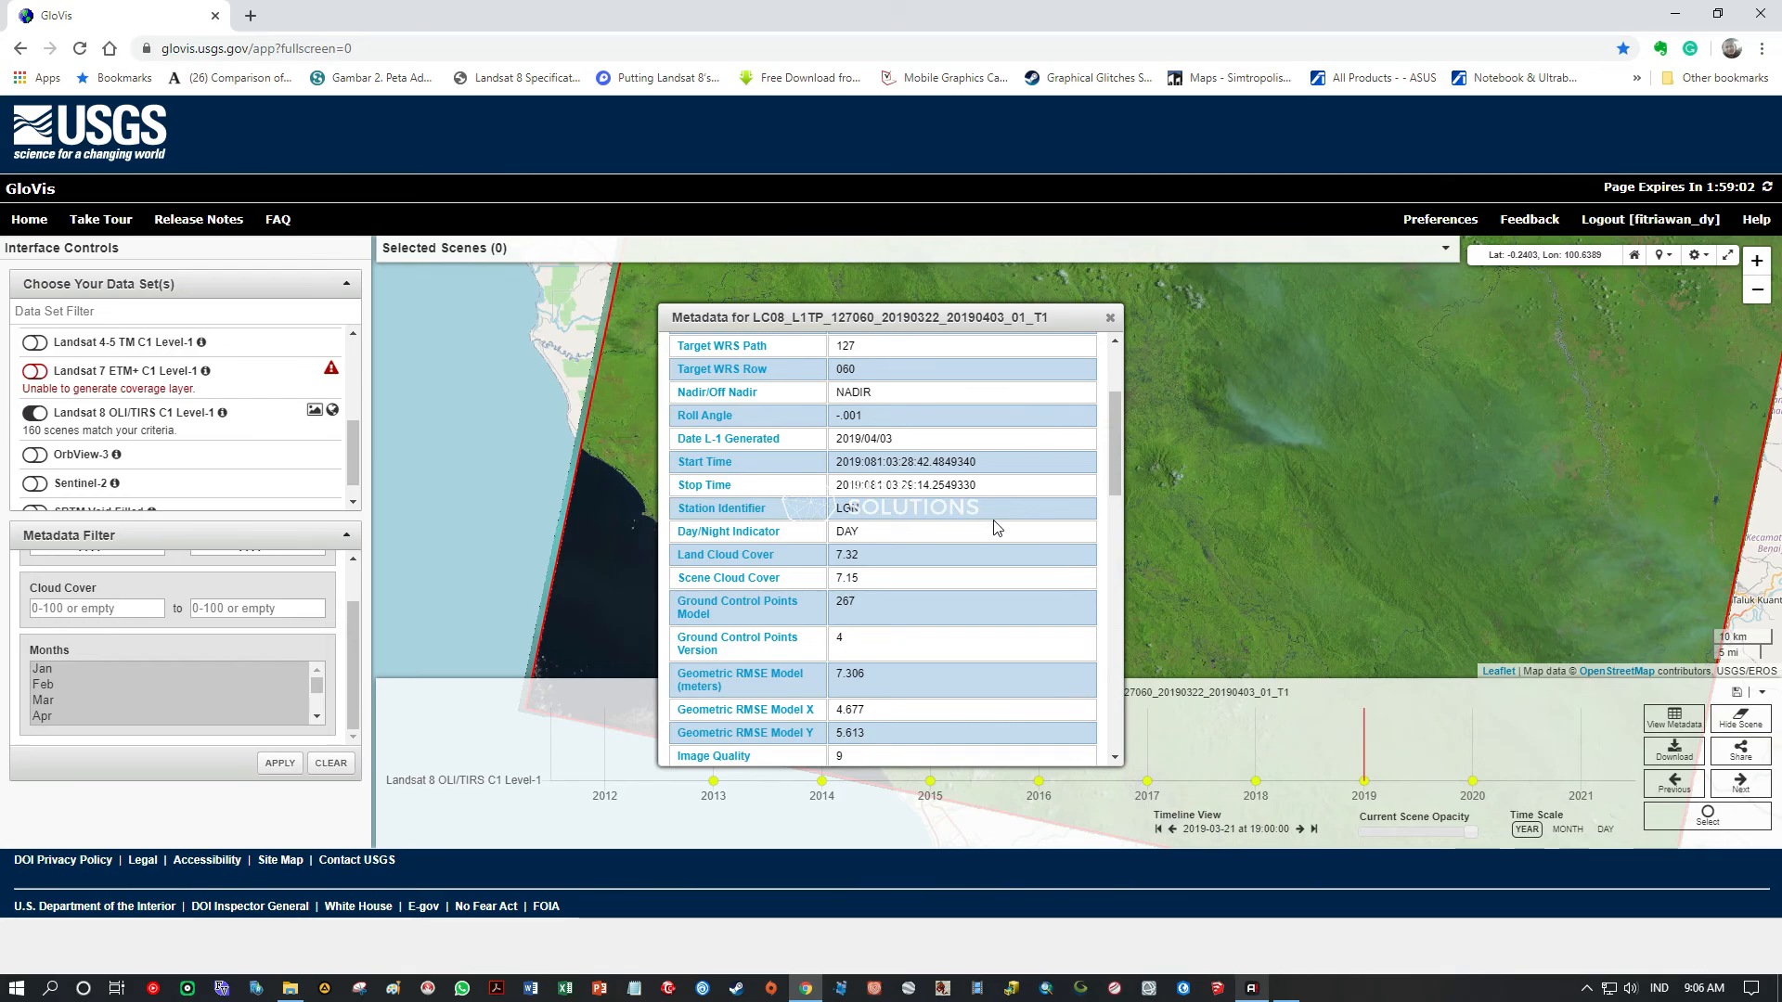
scroll(1112, 327, down, 1)
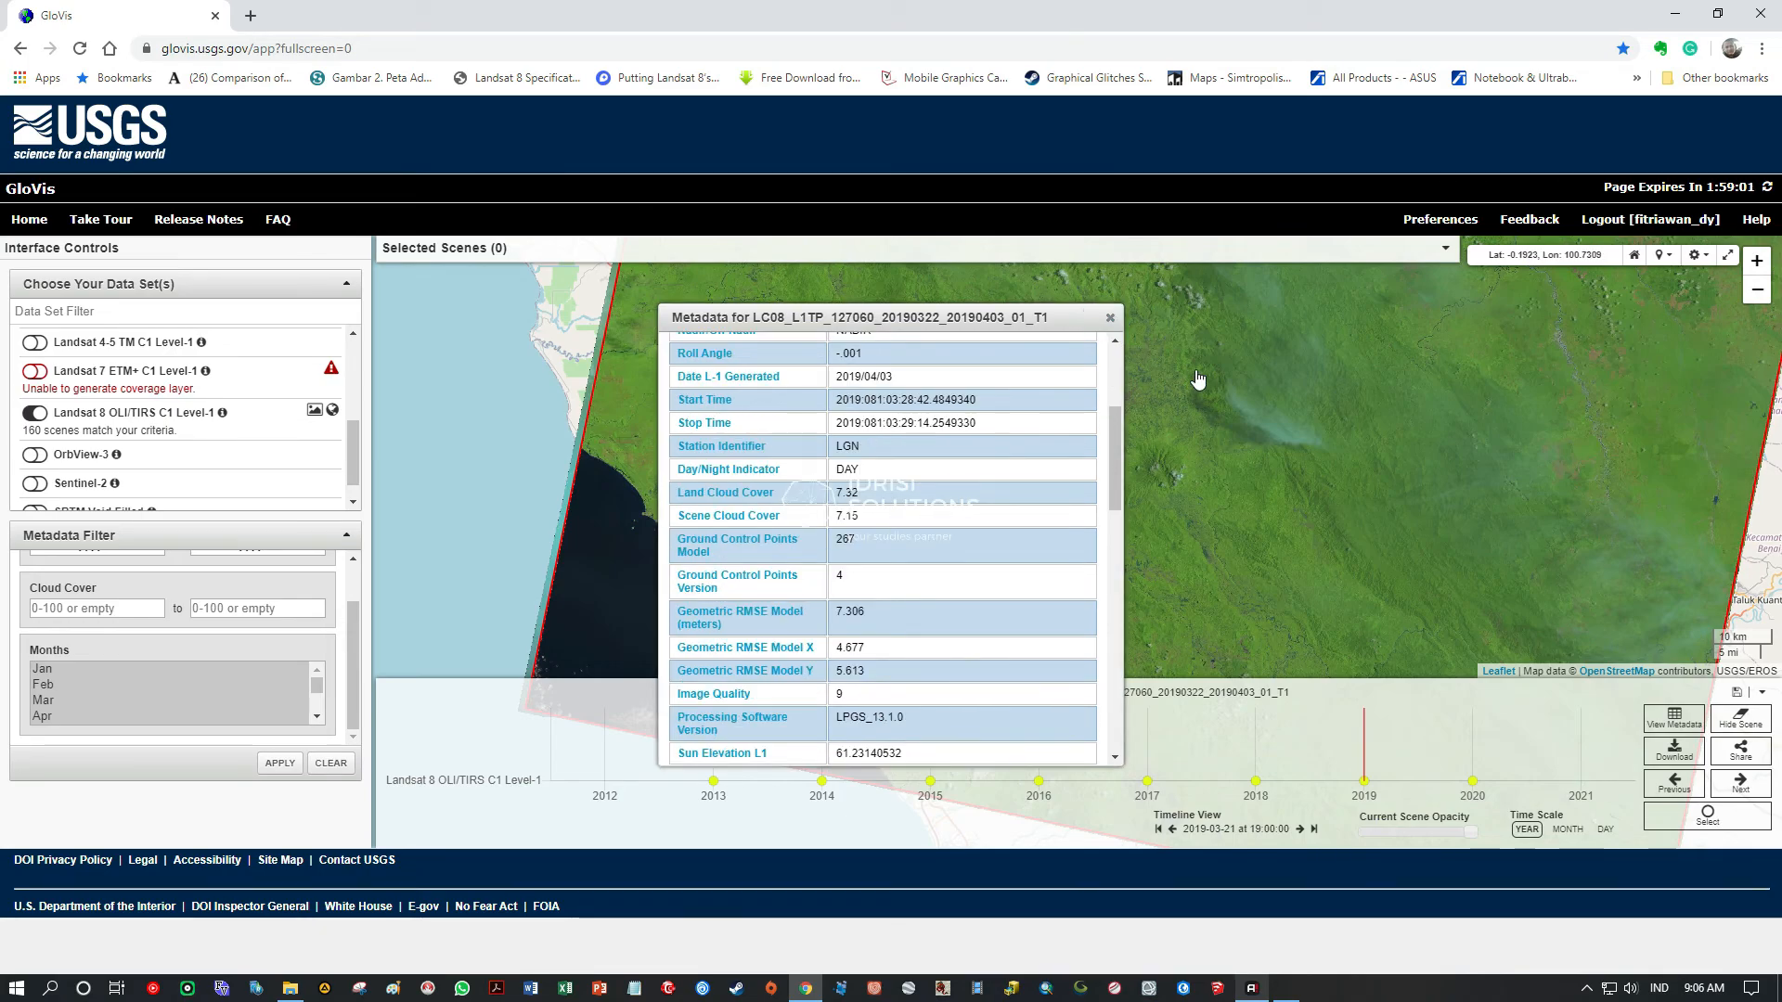
click(1113, 318)
- Download the Level-1 GeoTIFF Data Product of the Landsat 8 scene acquired on 2019-03-22
scroll(1142, 453, up, 3)
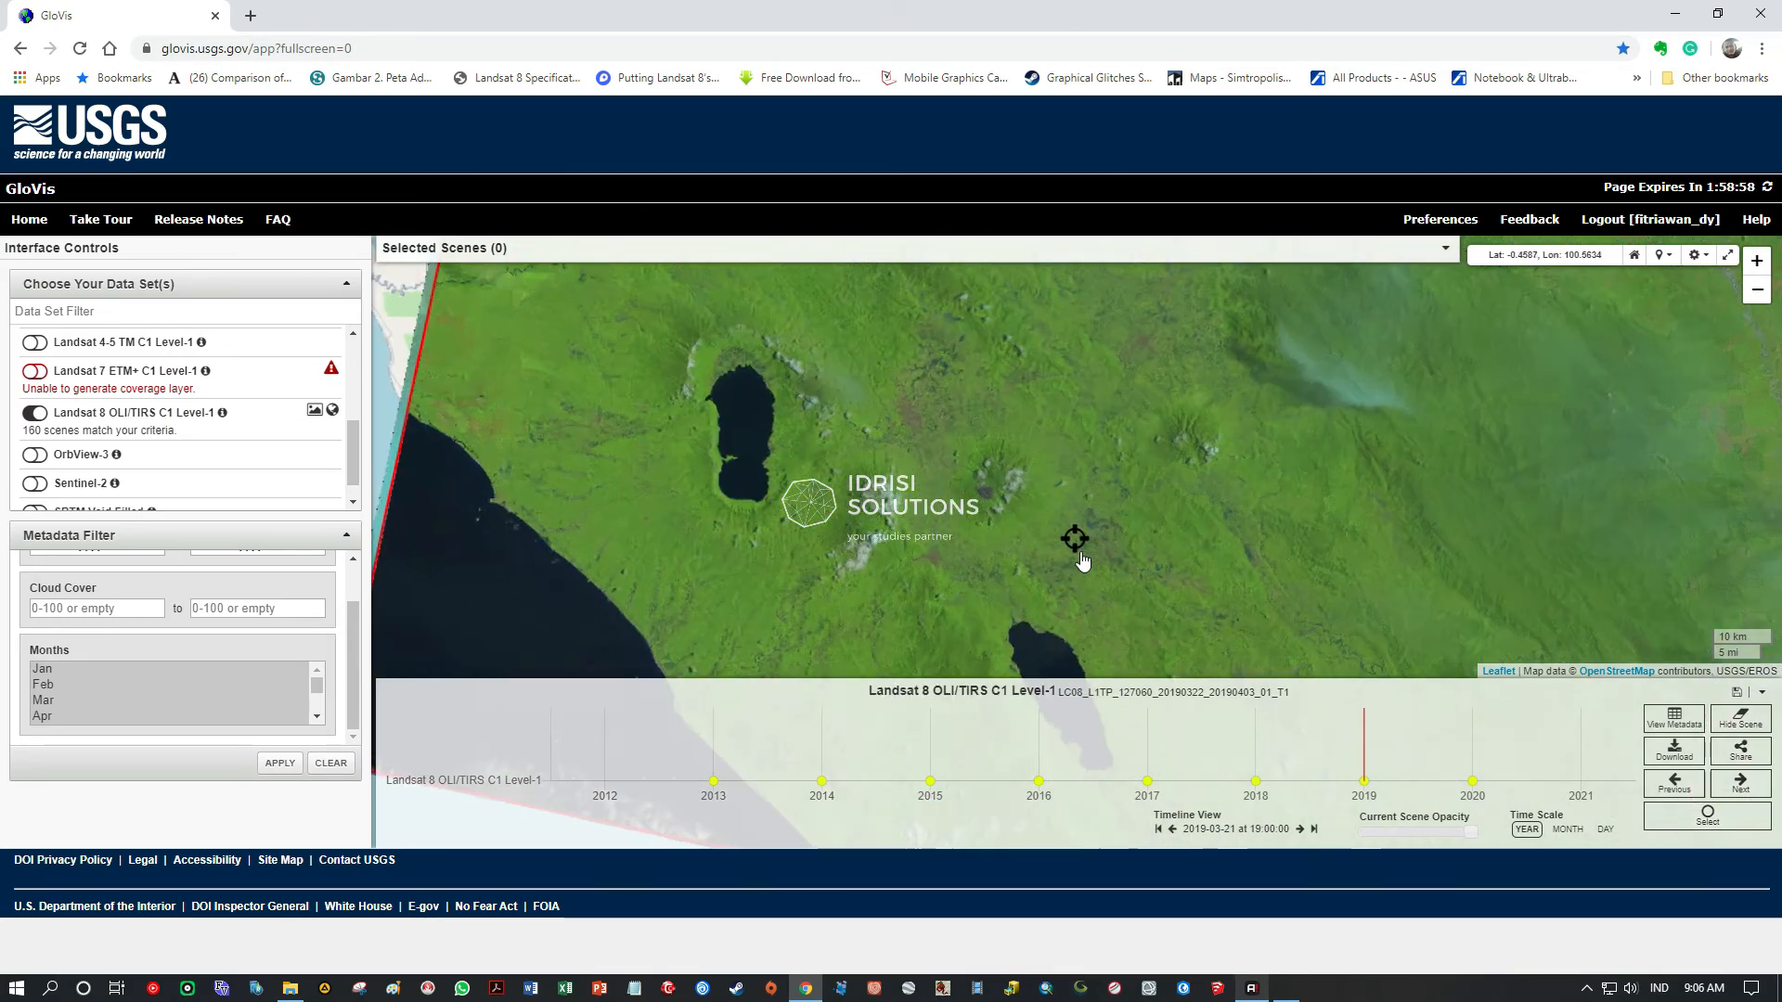
scroll(1192, 464, down, 1)
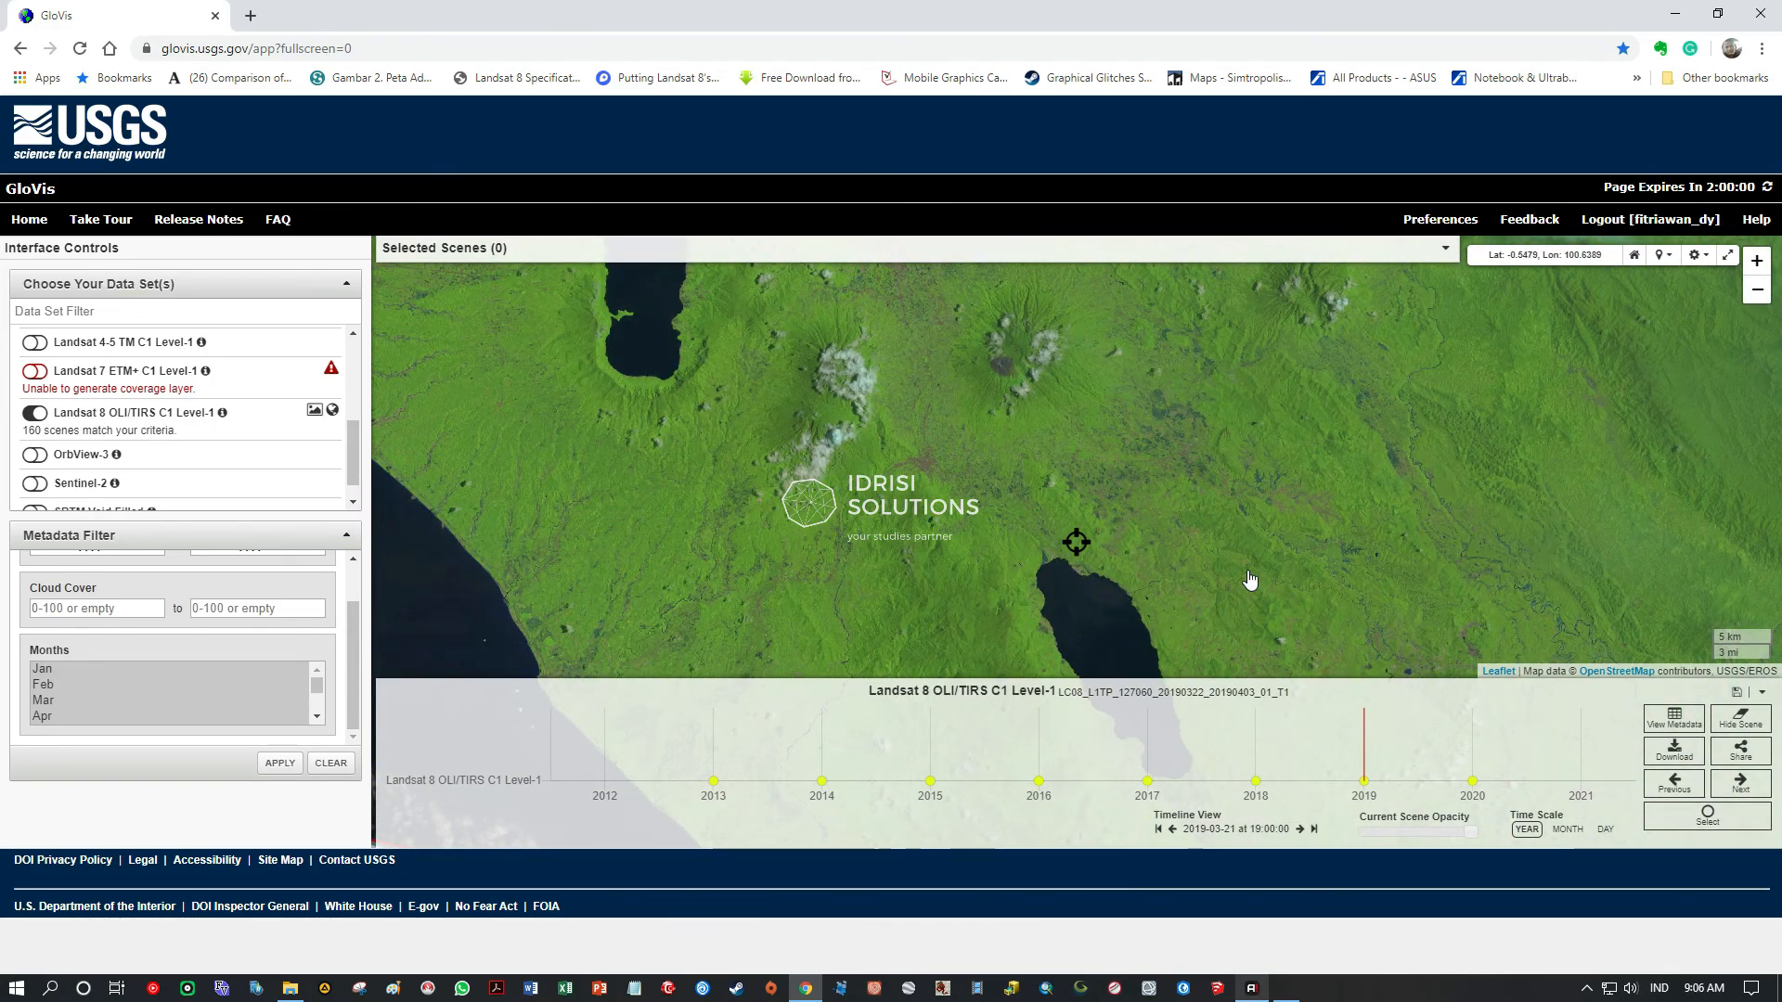
drag(1237, 455, 1179, 448)
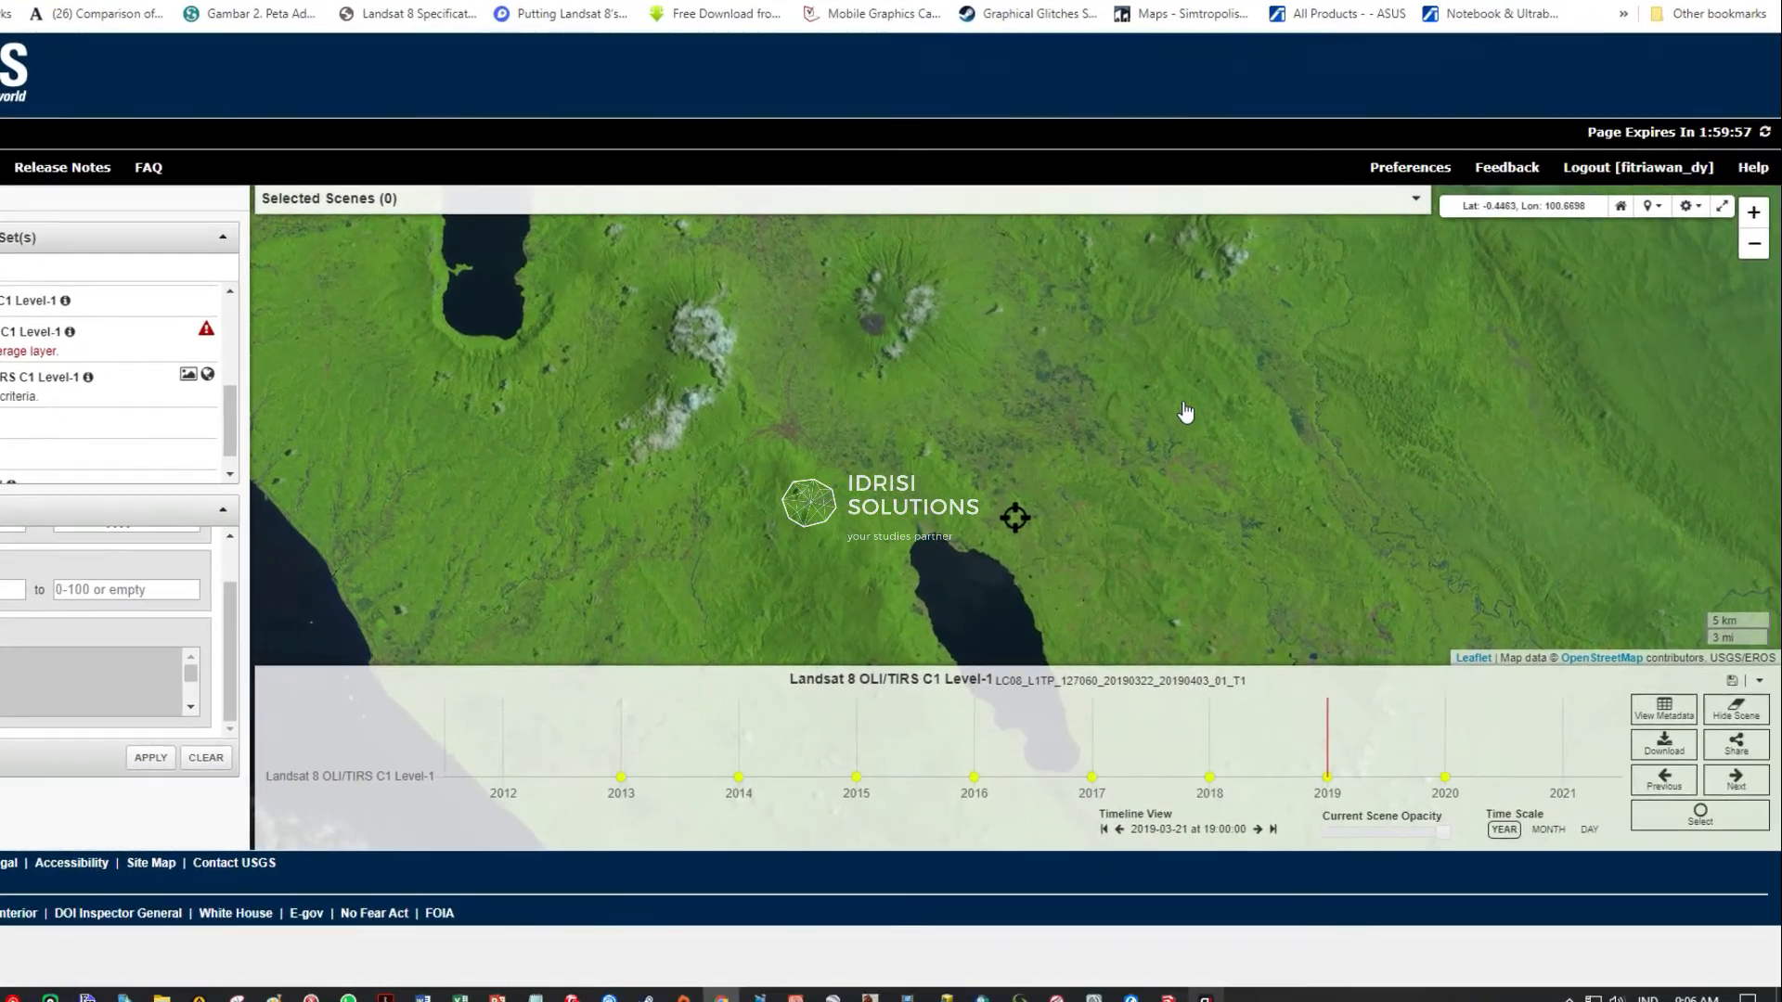
click(1659, 747)
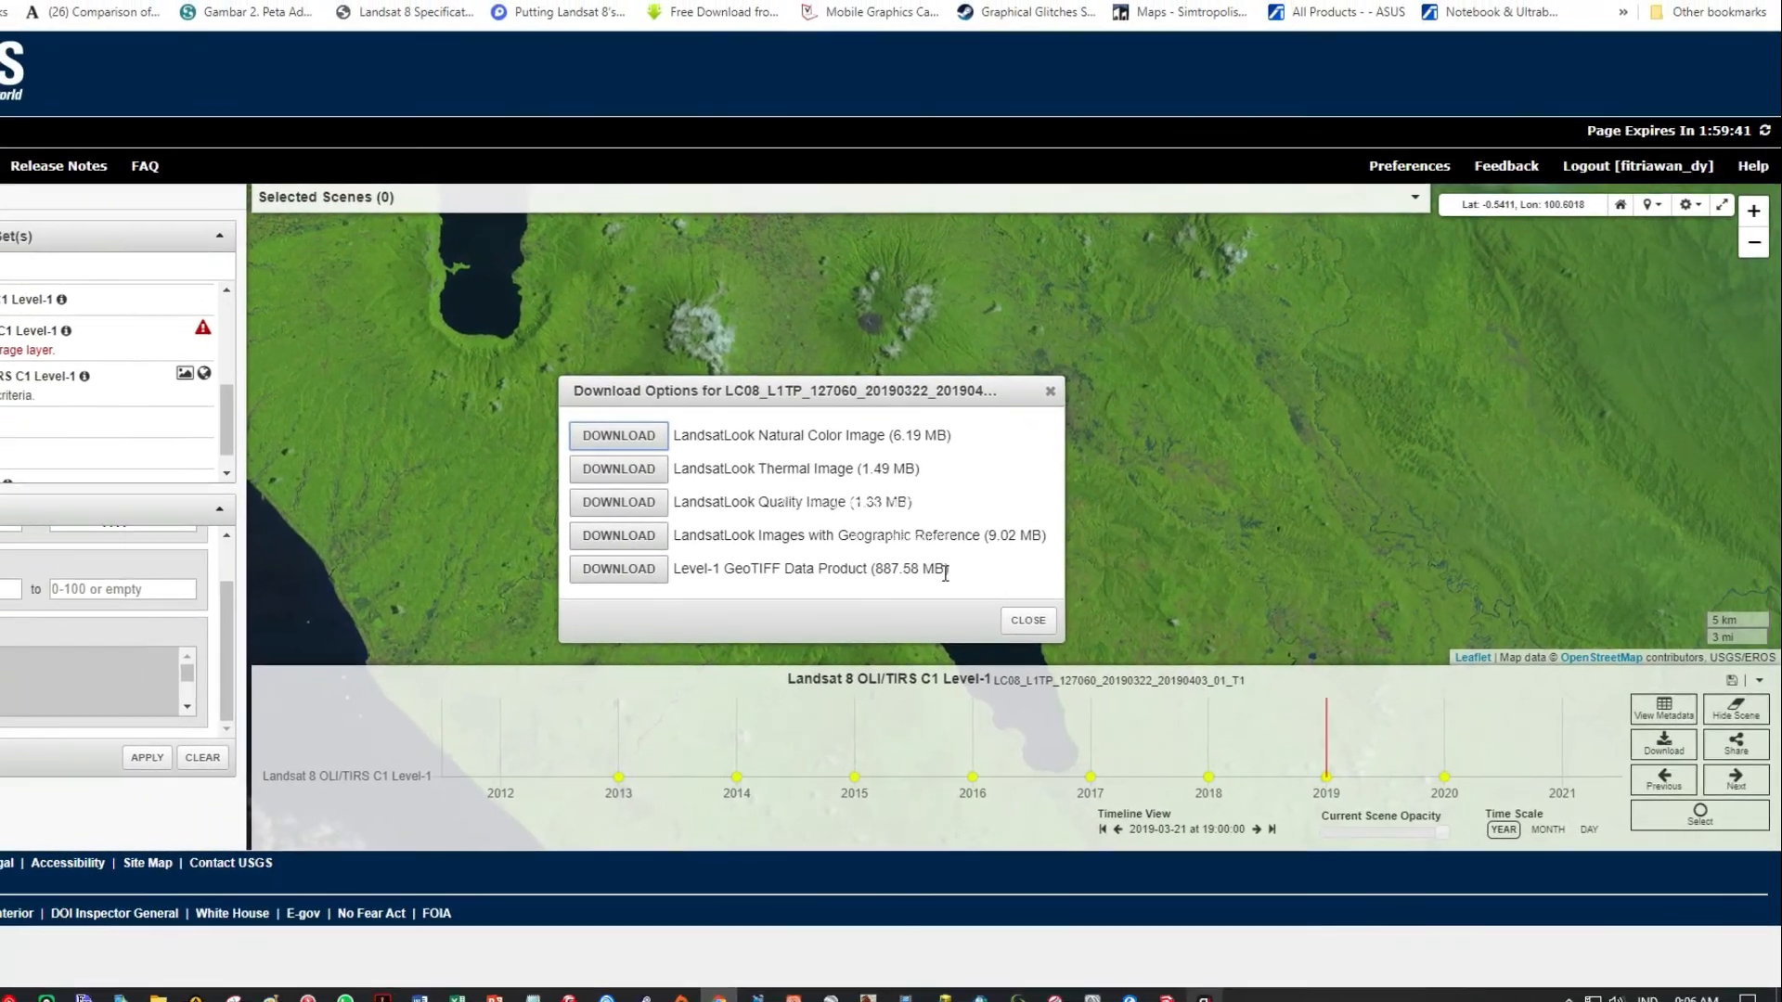
click(640, 574)
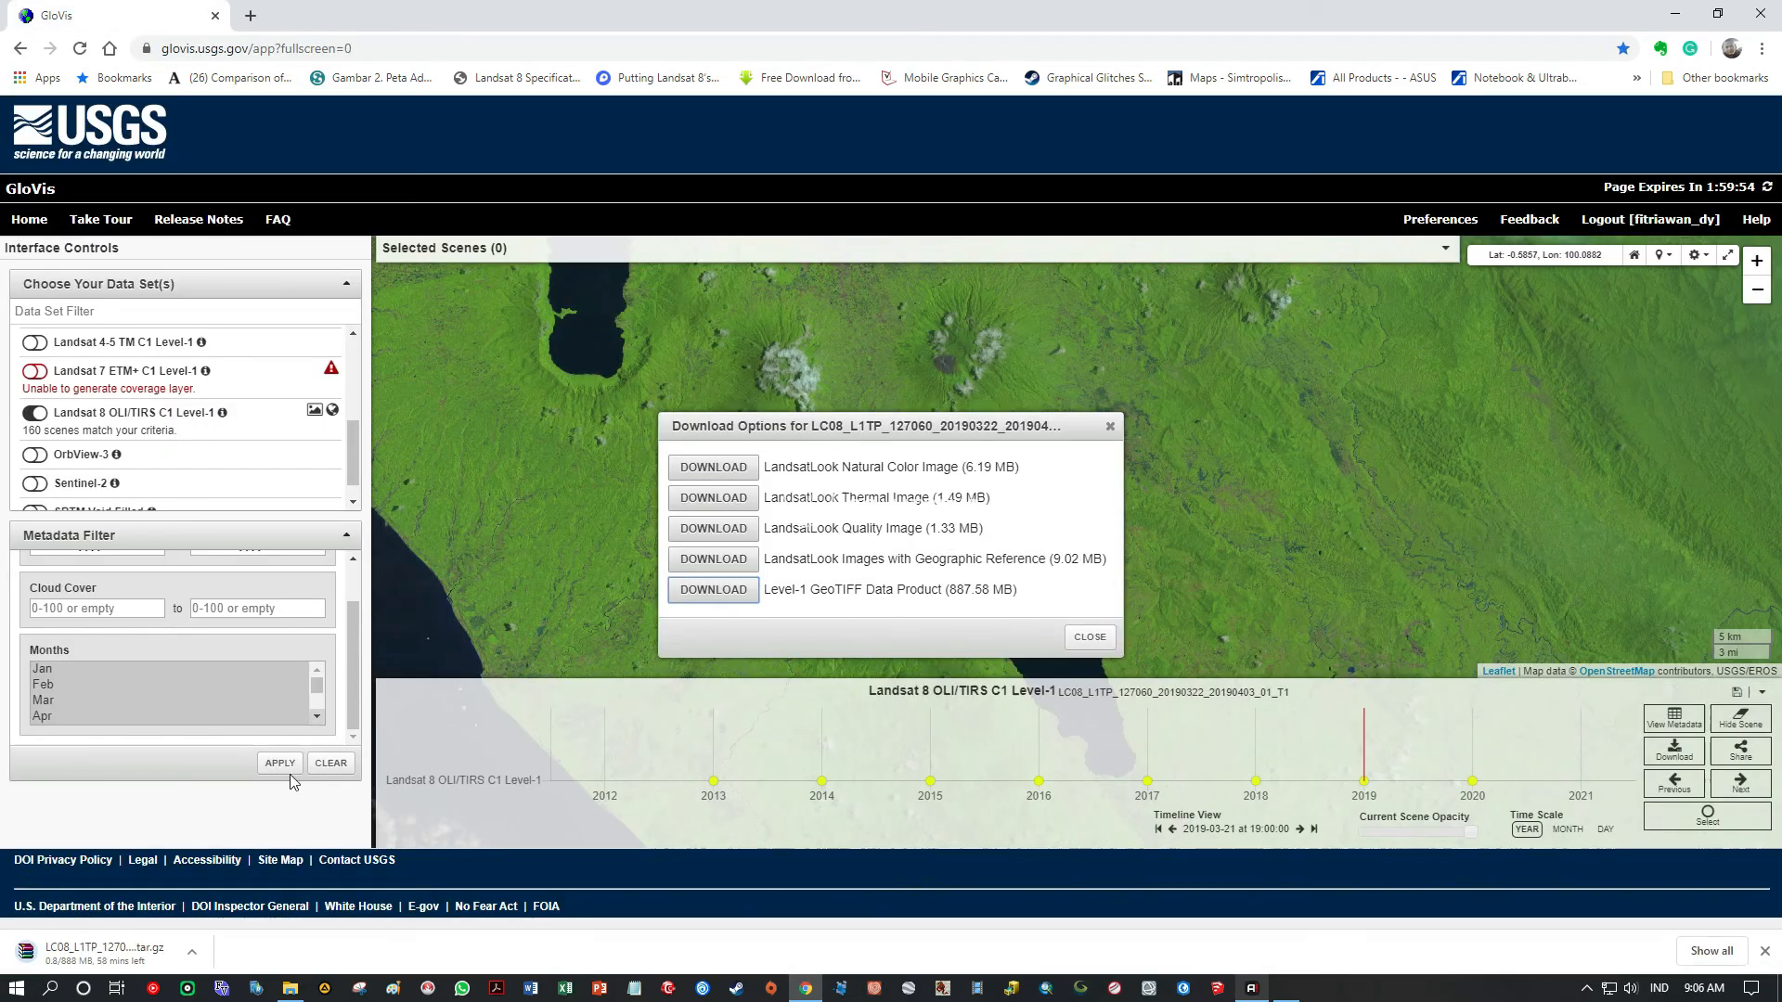
click(1093, 638)
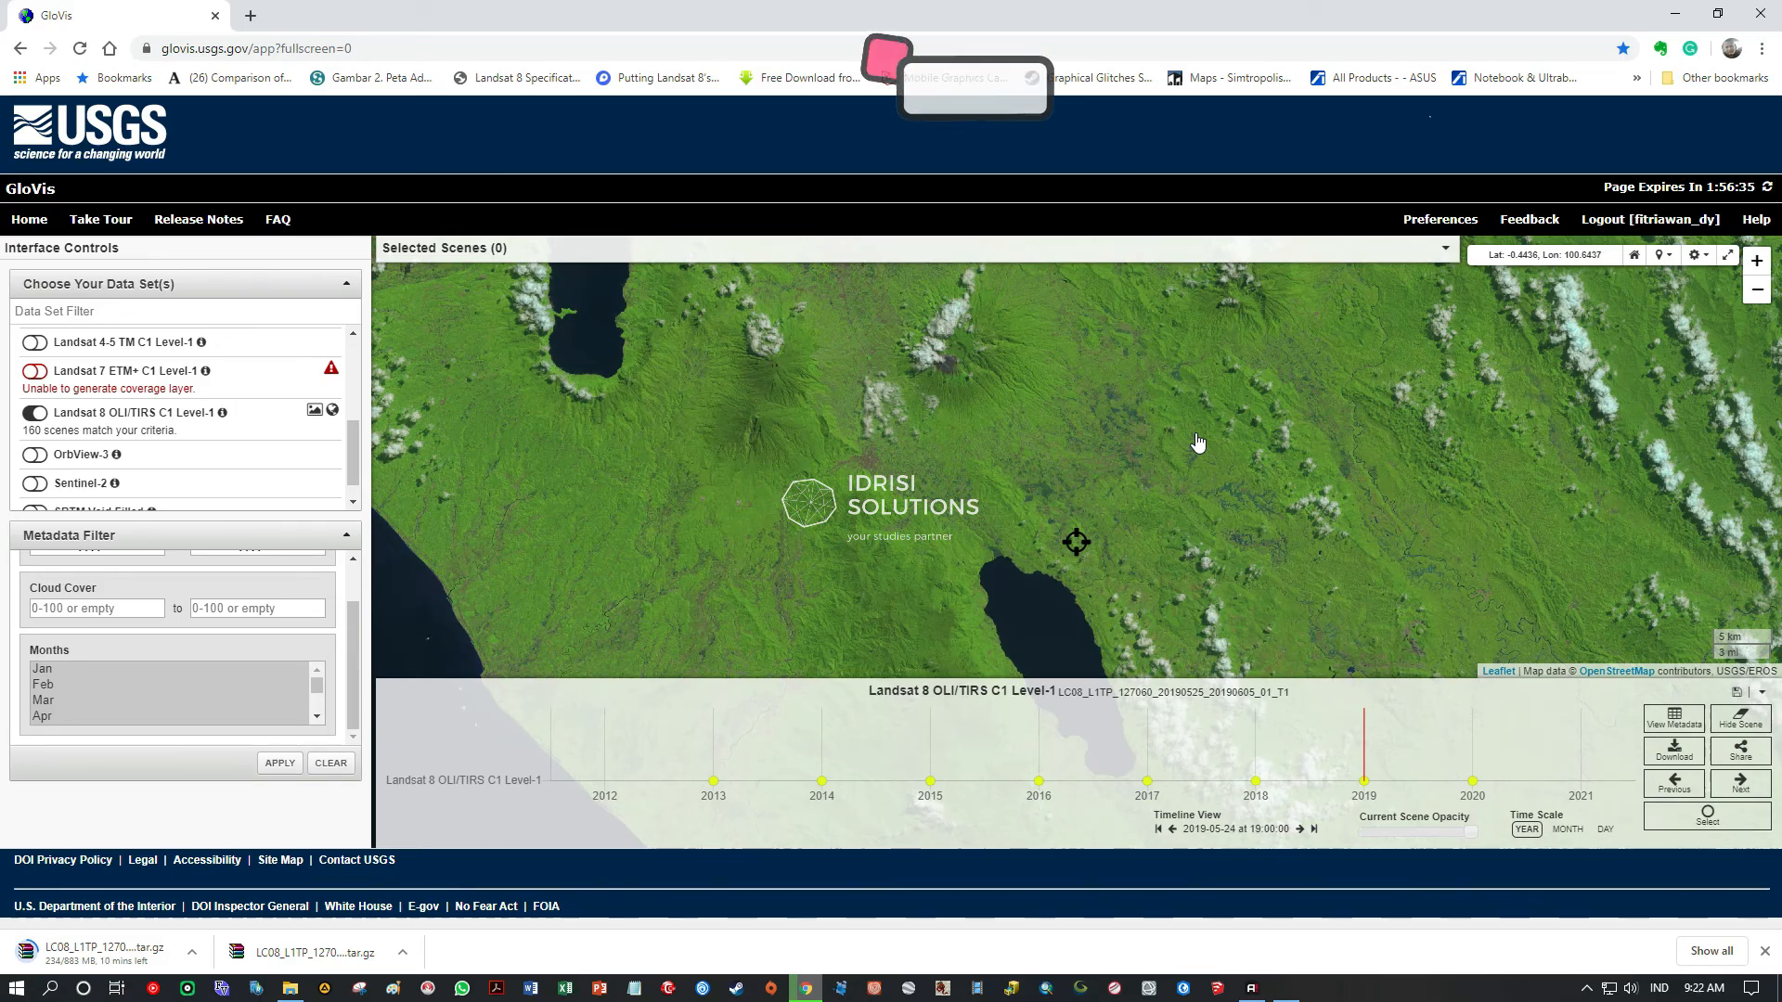
- Examine the land north of the southern lake for clouds in the scene acquired on 2019-05-25
scroll(1133, 509, up, 1)
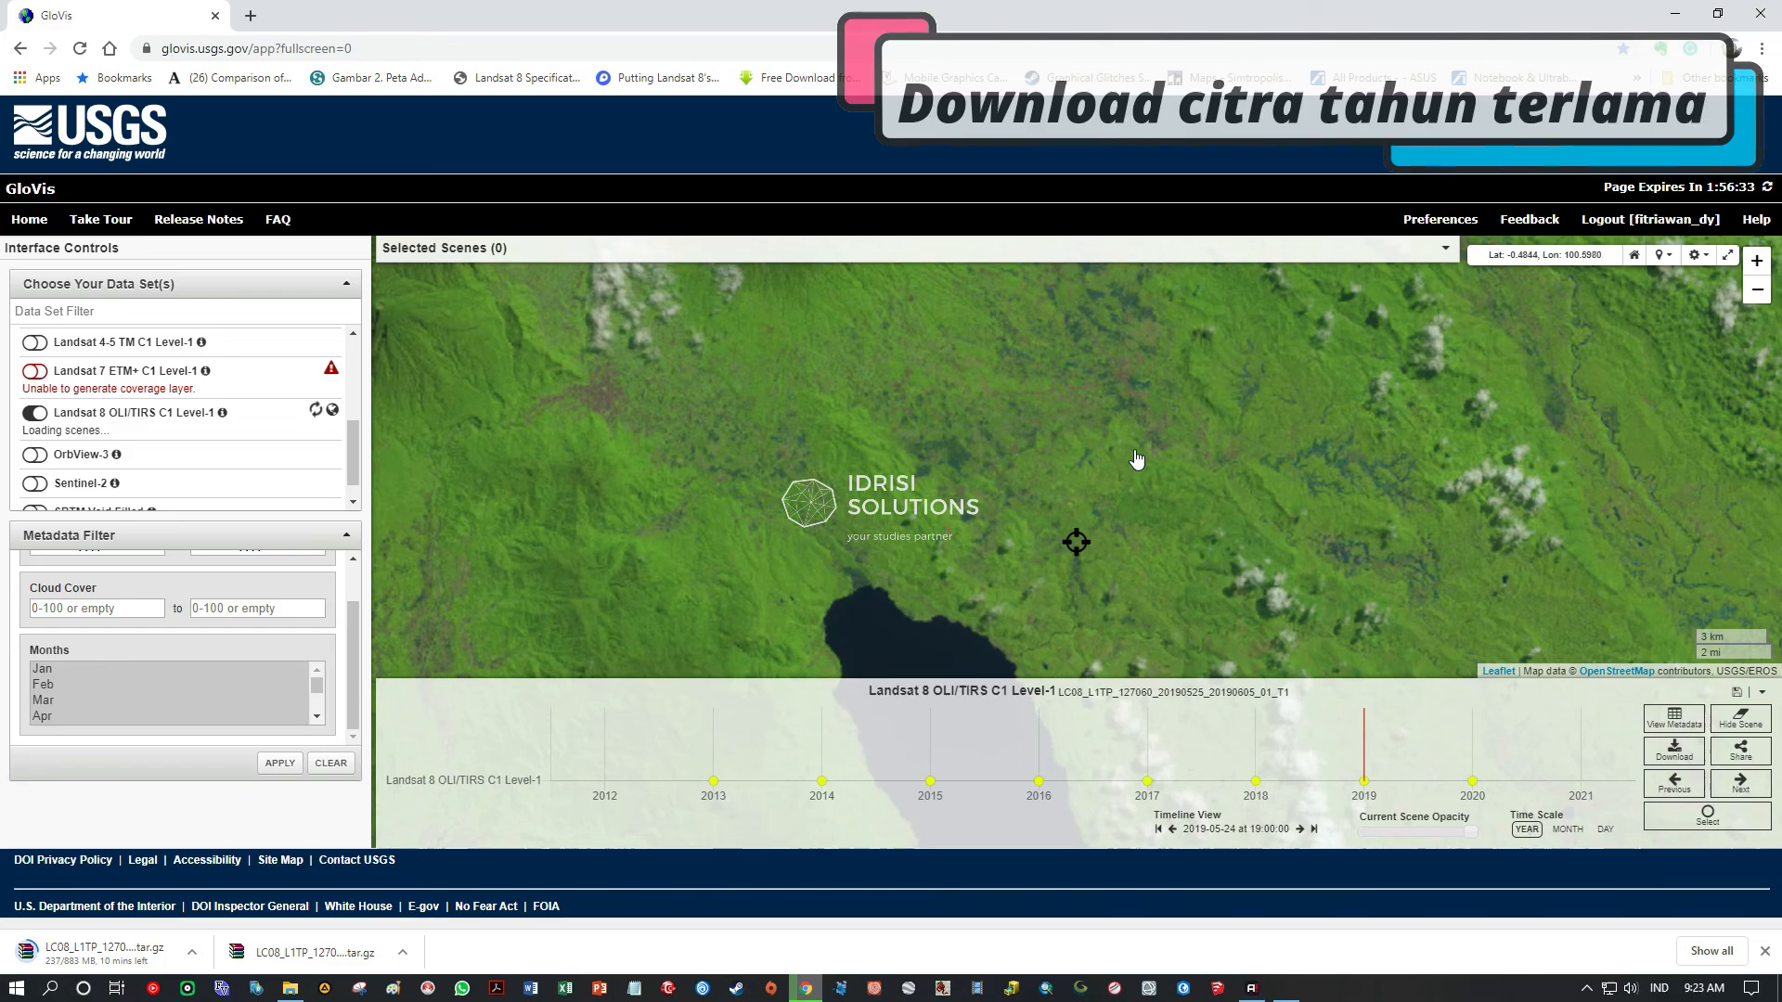
scroll(1134, 510, down, 1)
drag(1170, 461, 1158, 475)
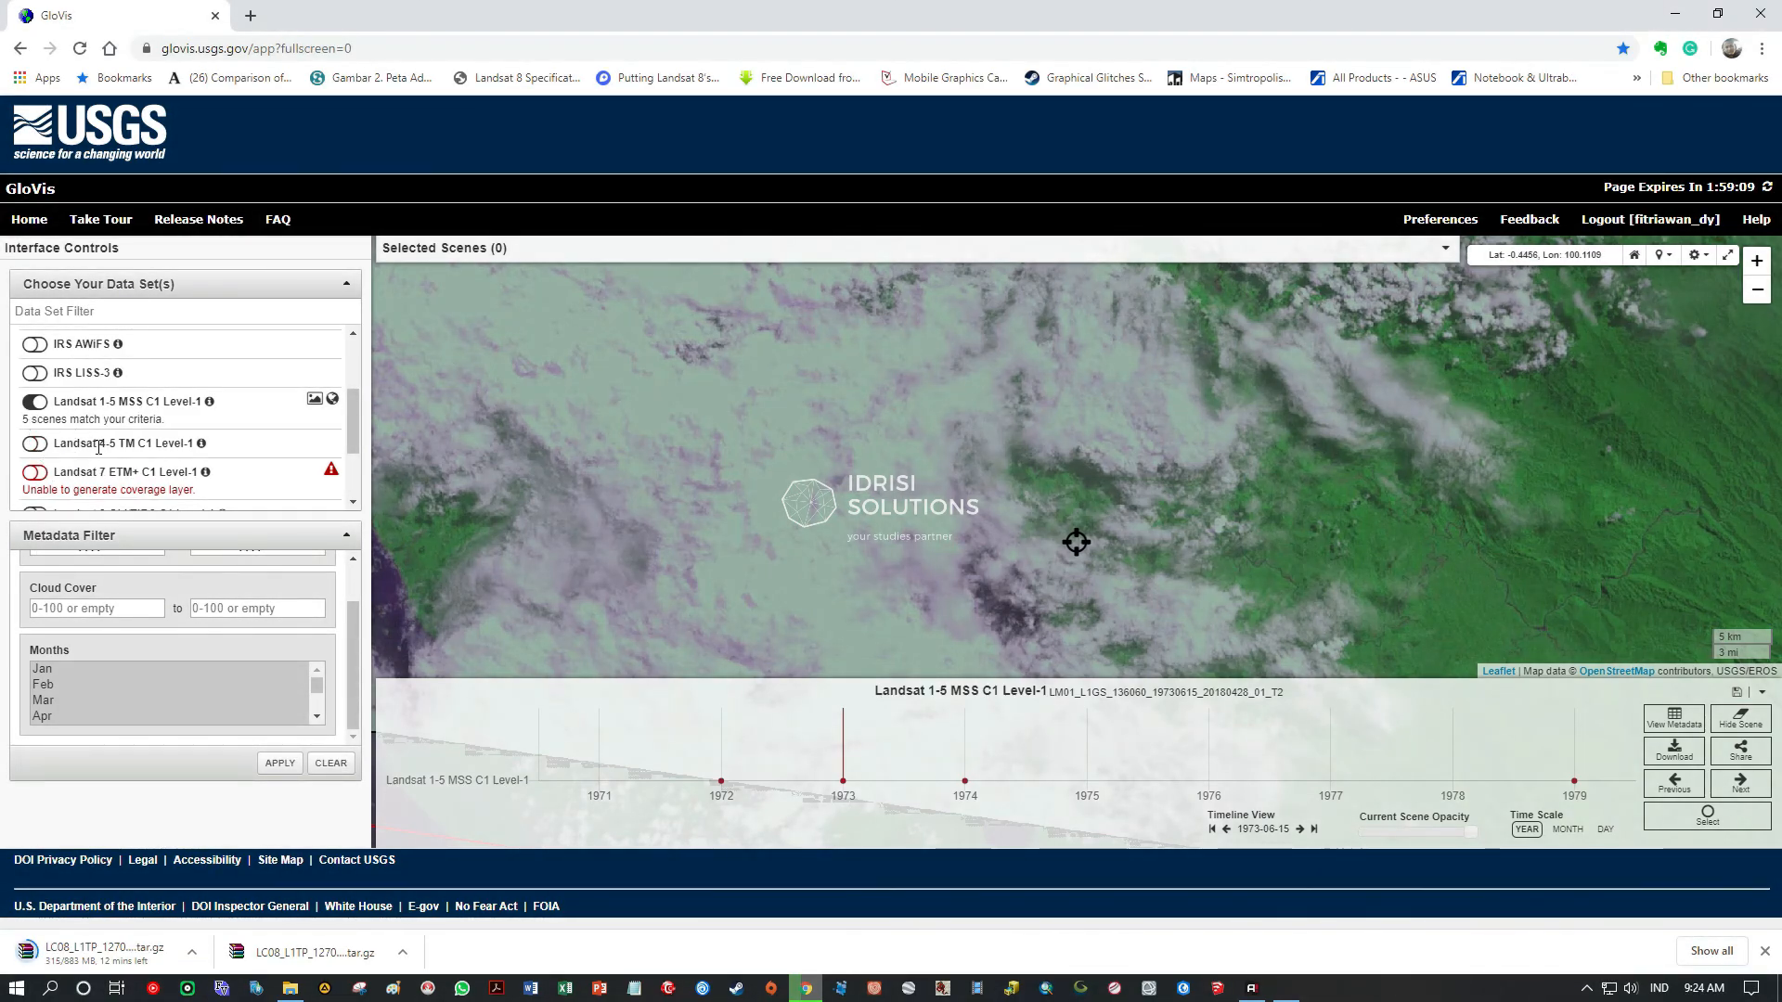
- Switch to the Landsat 4-5 TM C1 Level-1 data set and browse the 1988 acquisitions to the scene of 1988-08-07
click(36, 444)
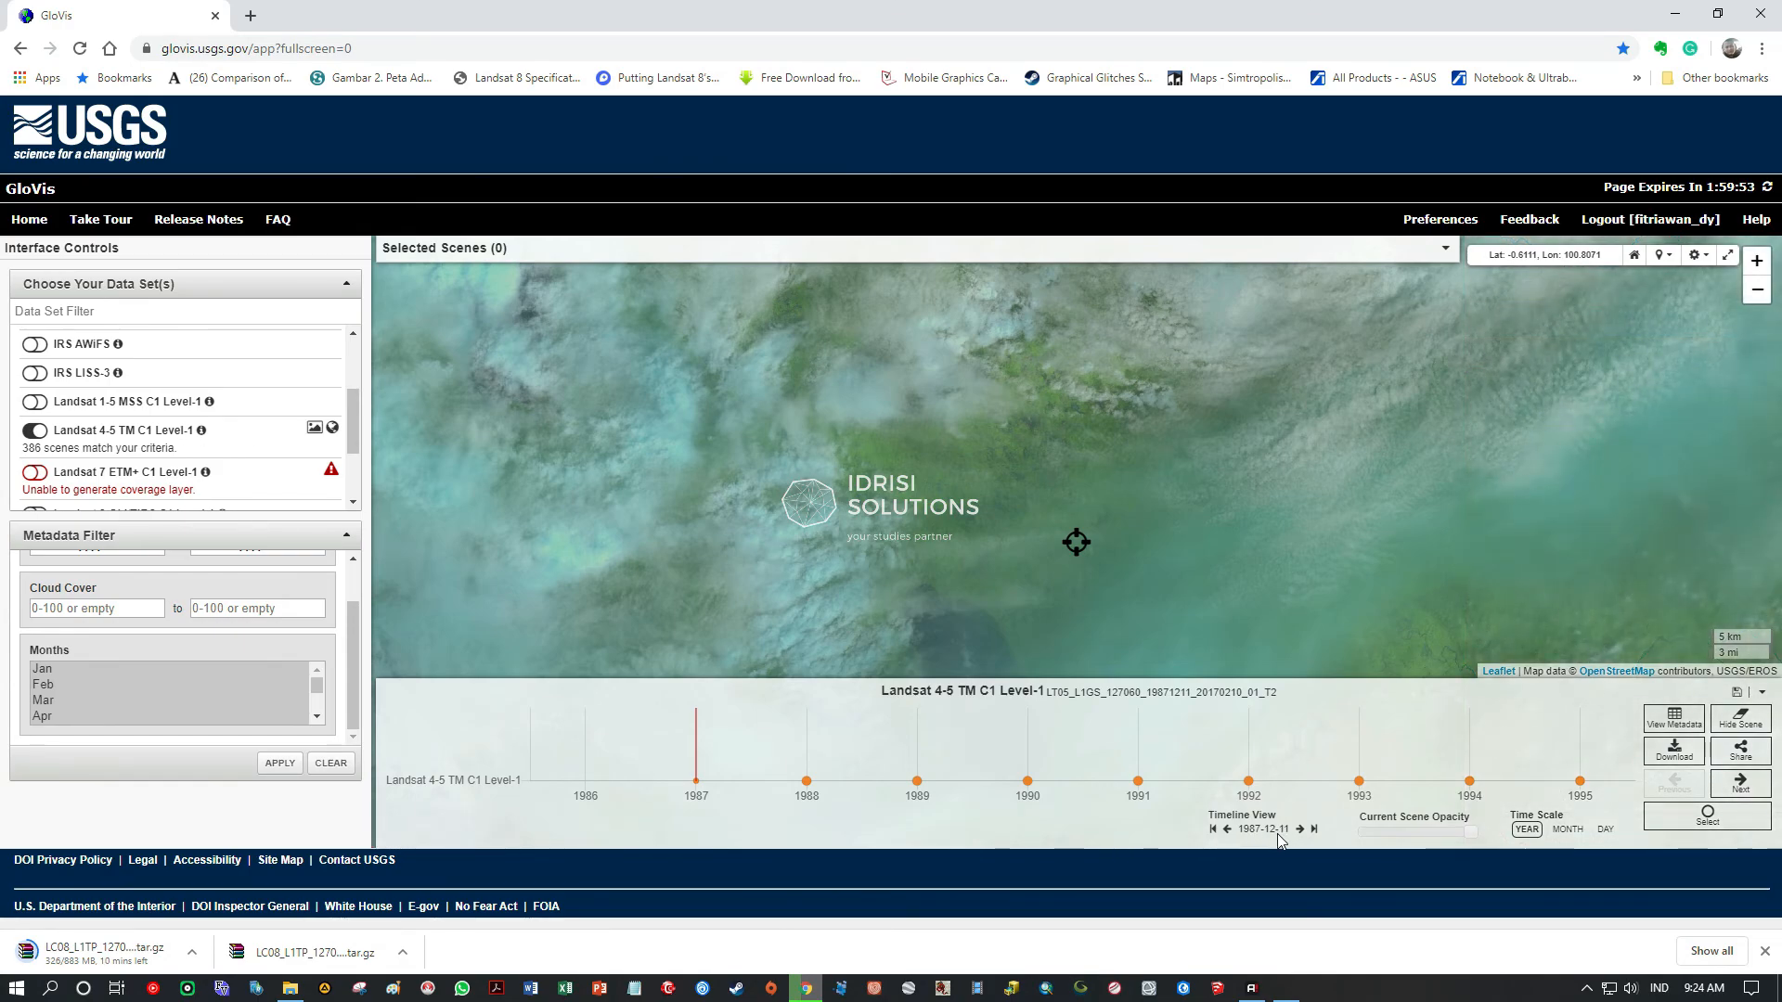
click(1741, 784)
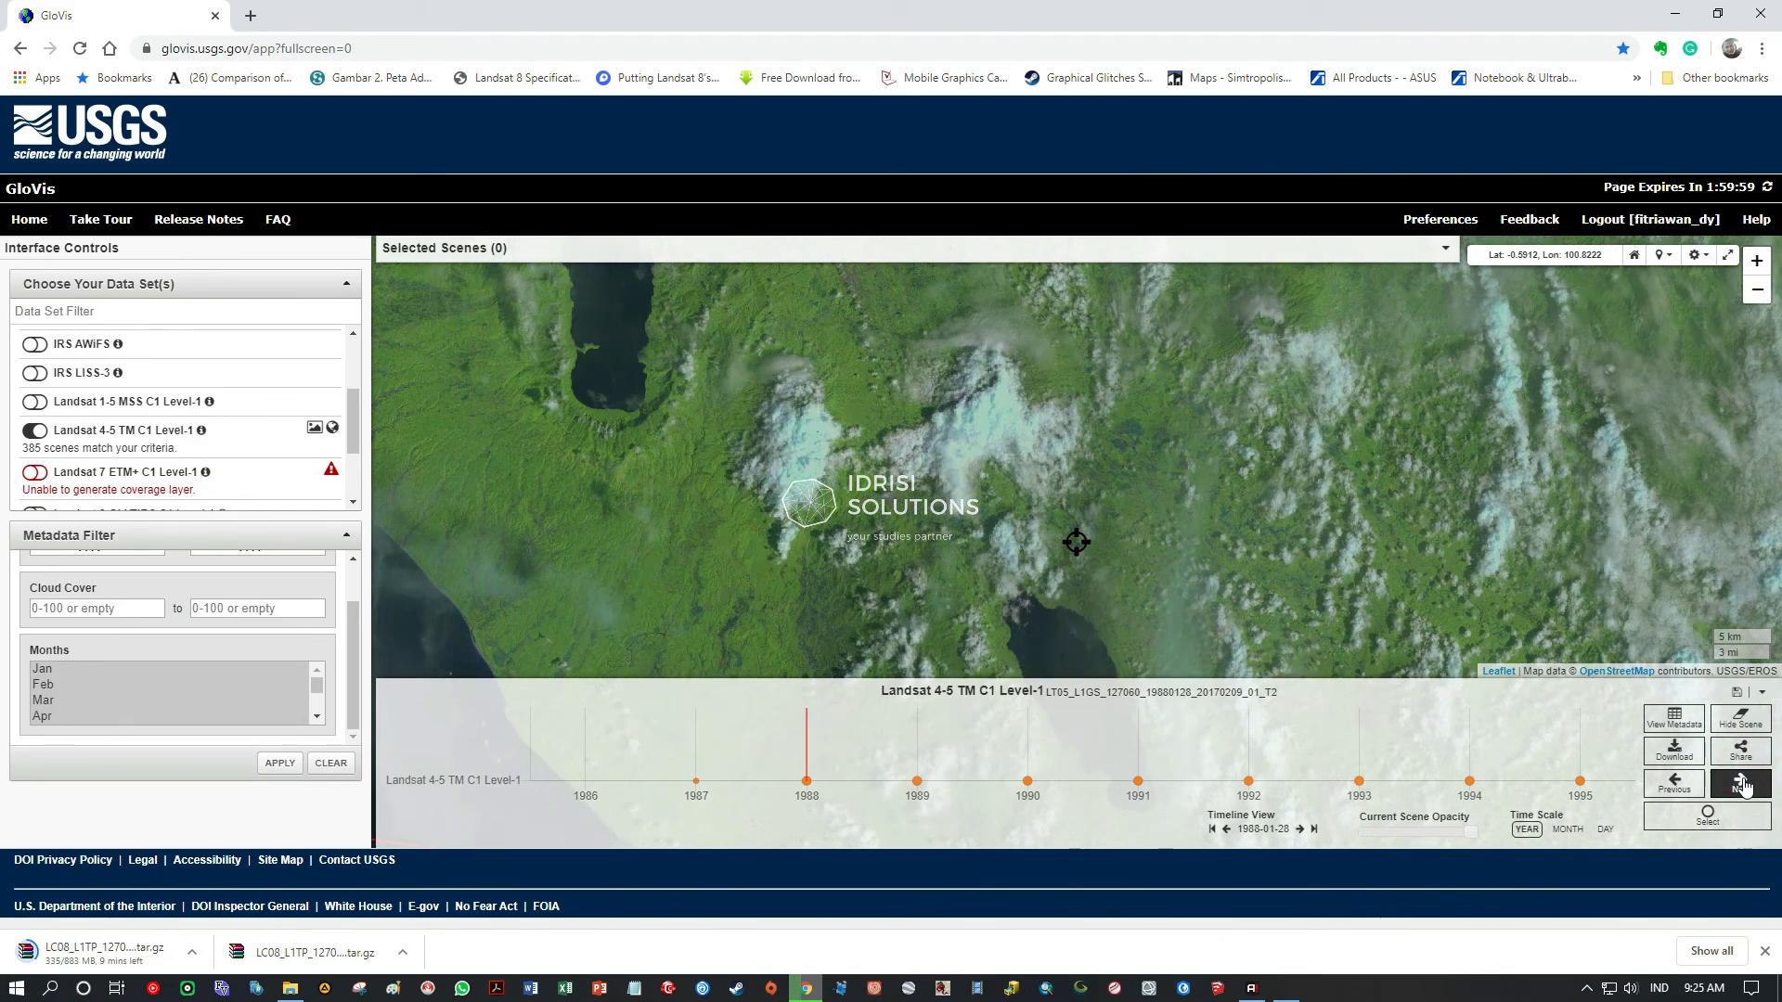
click(1741, 784)
click(1741, 784)
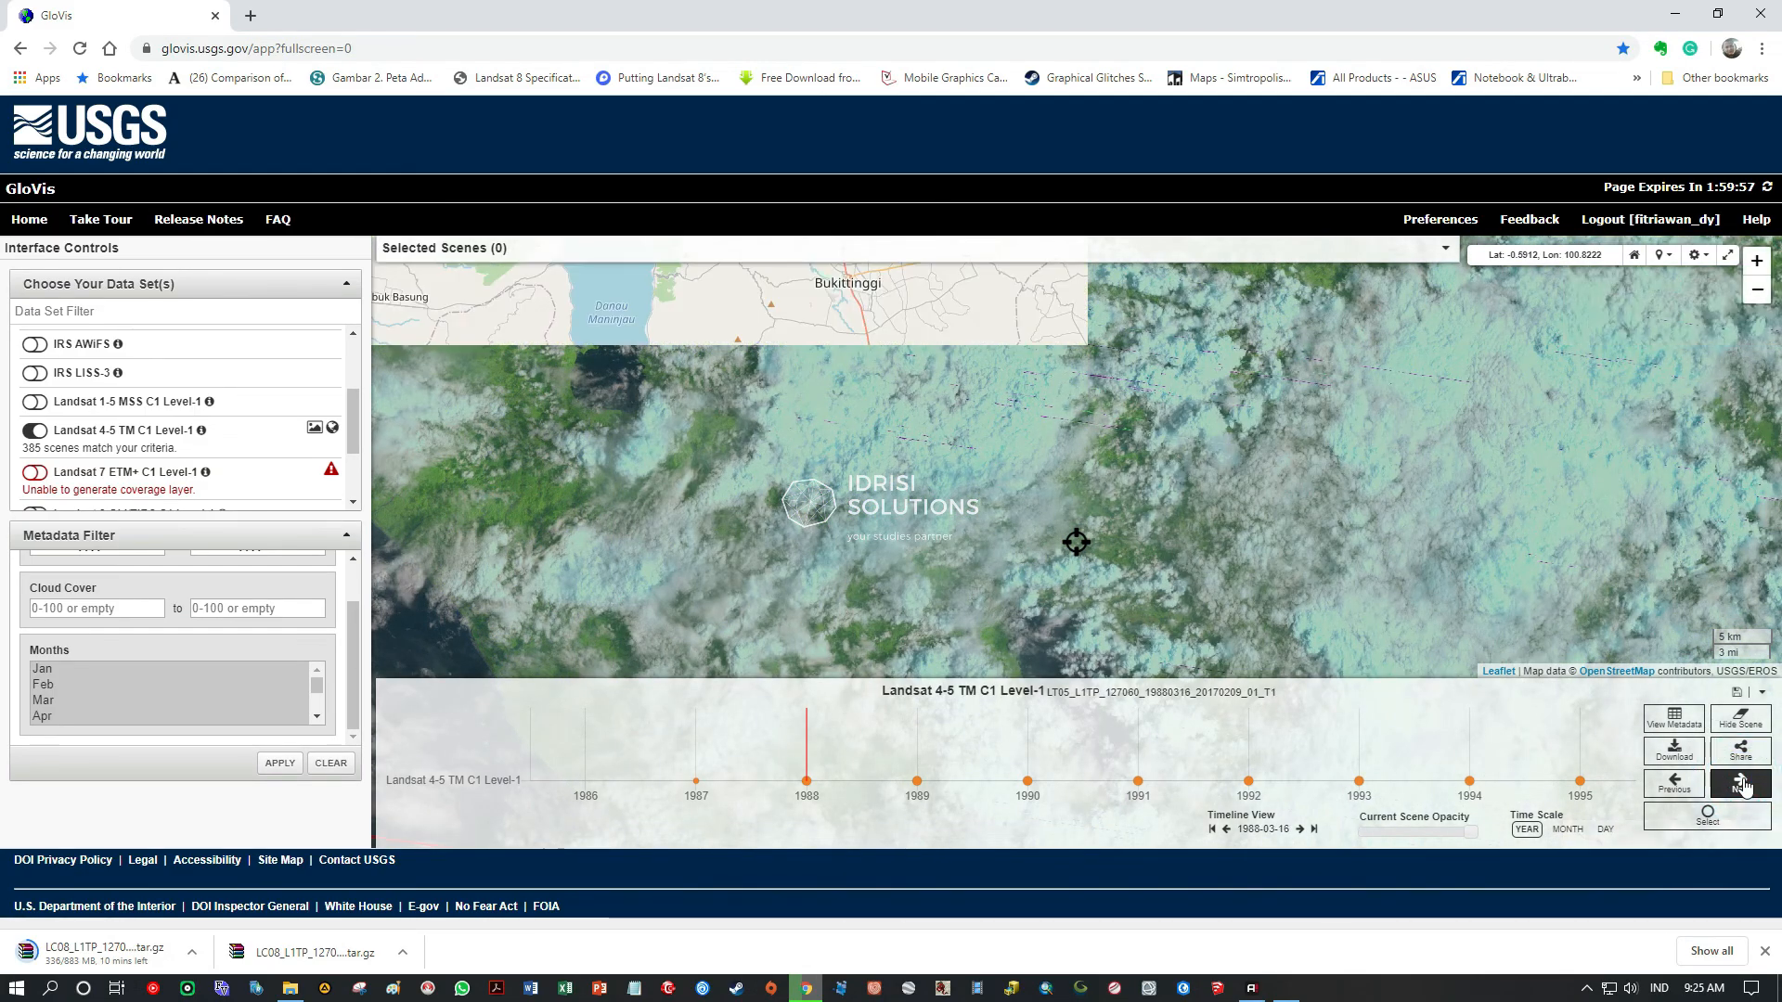
click(1741, 784)
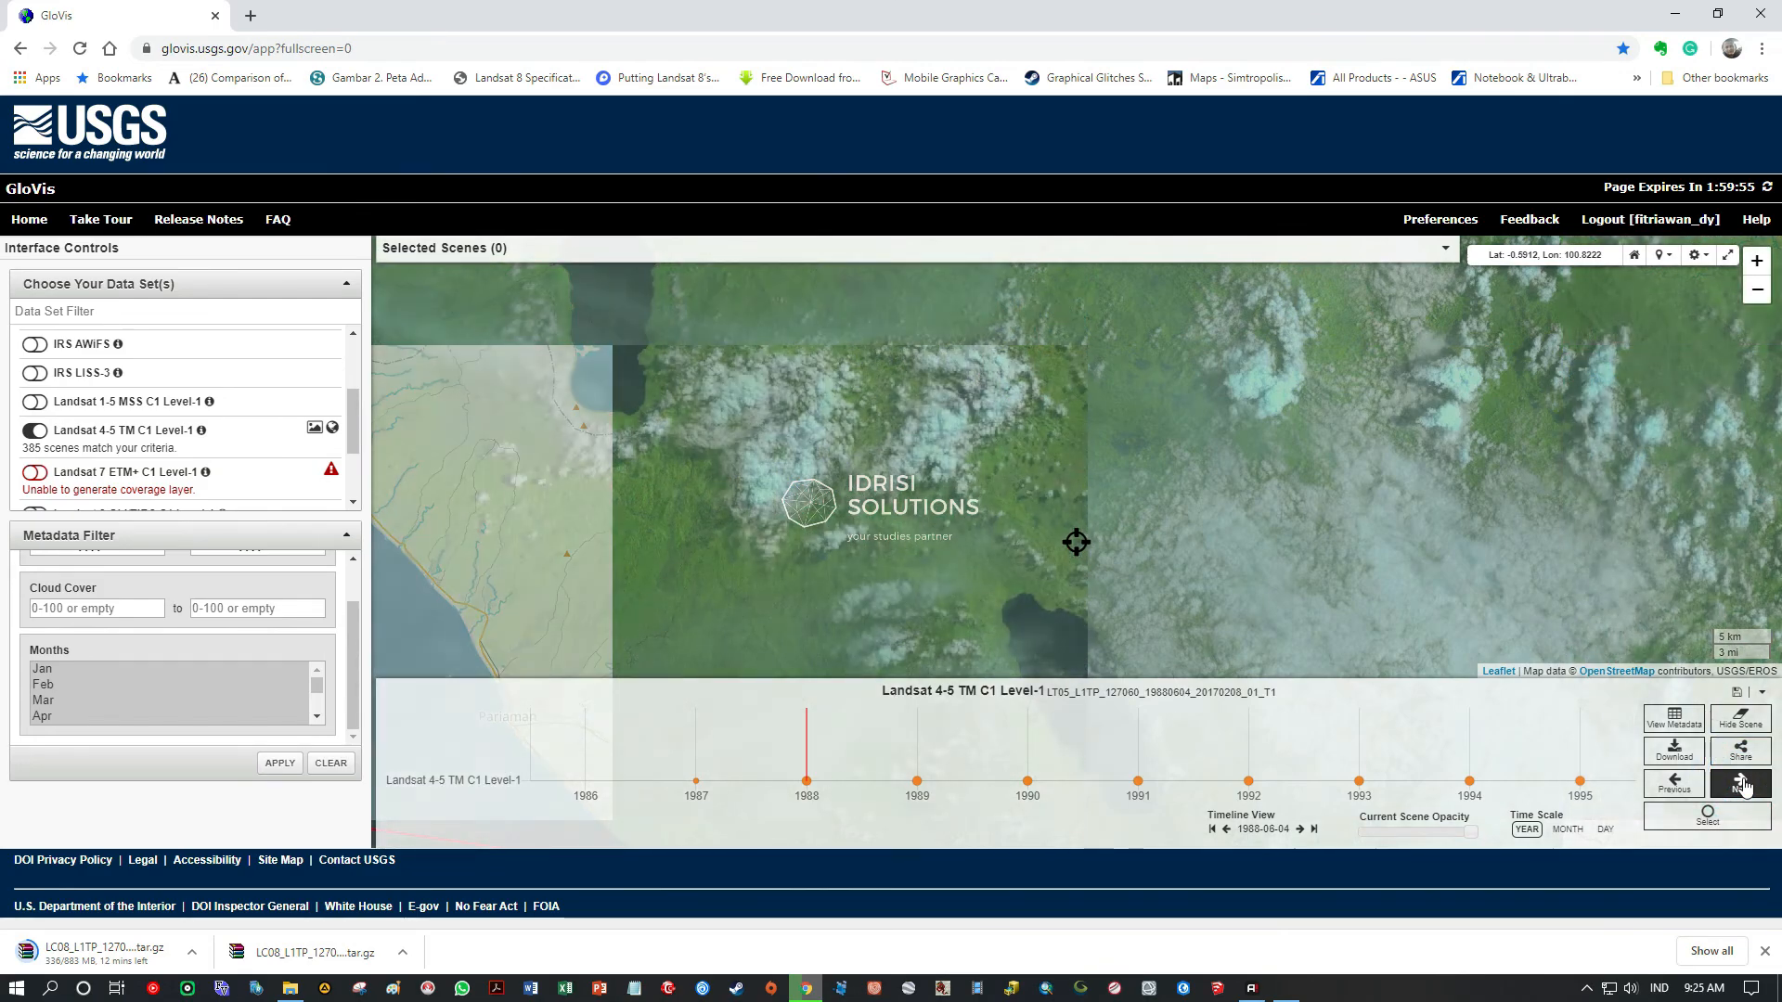
click(1741, 784)
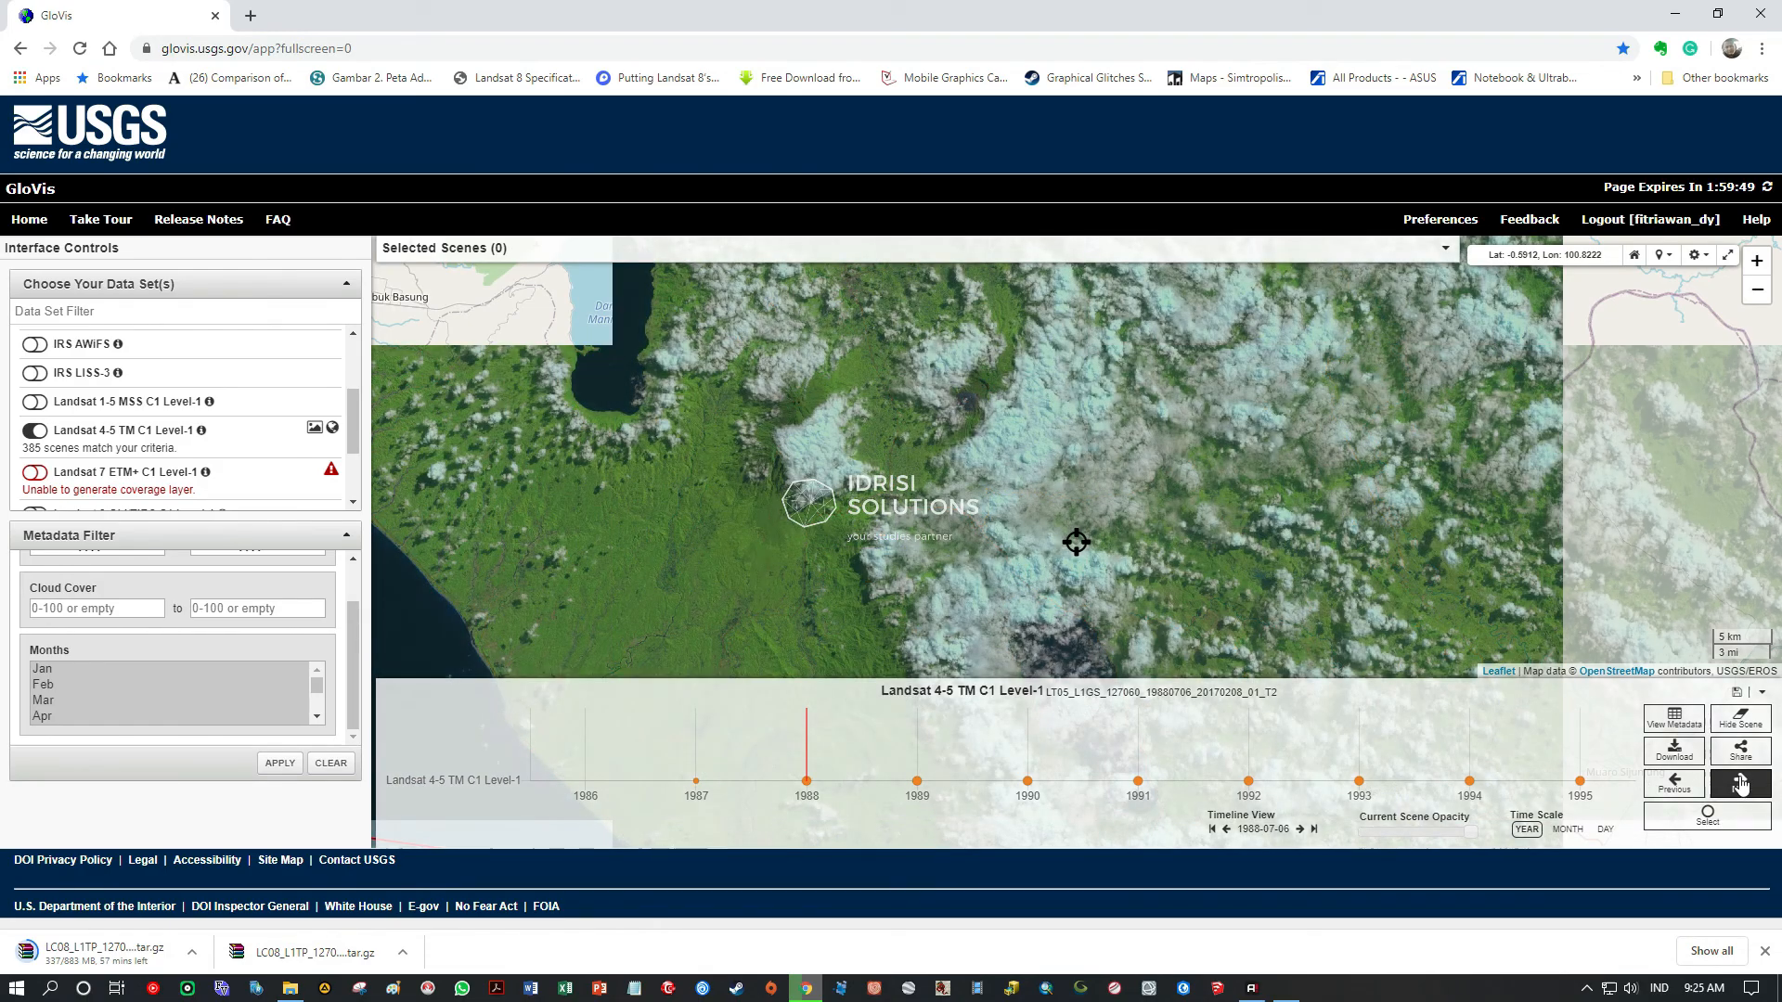
click(1739, 782)
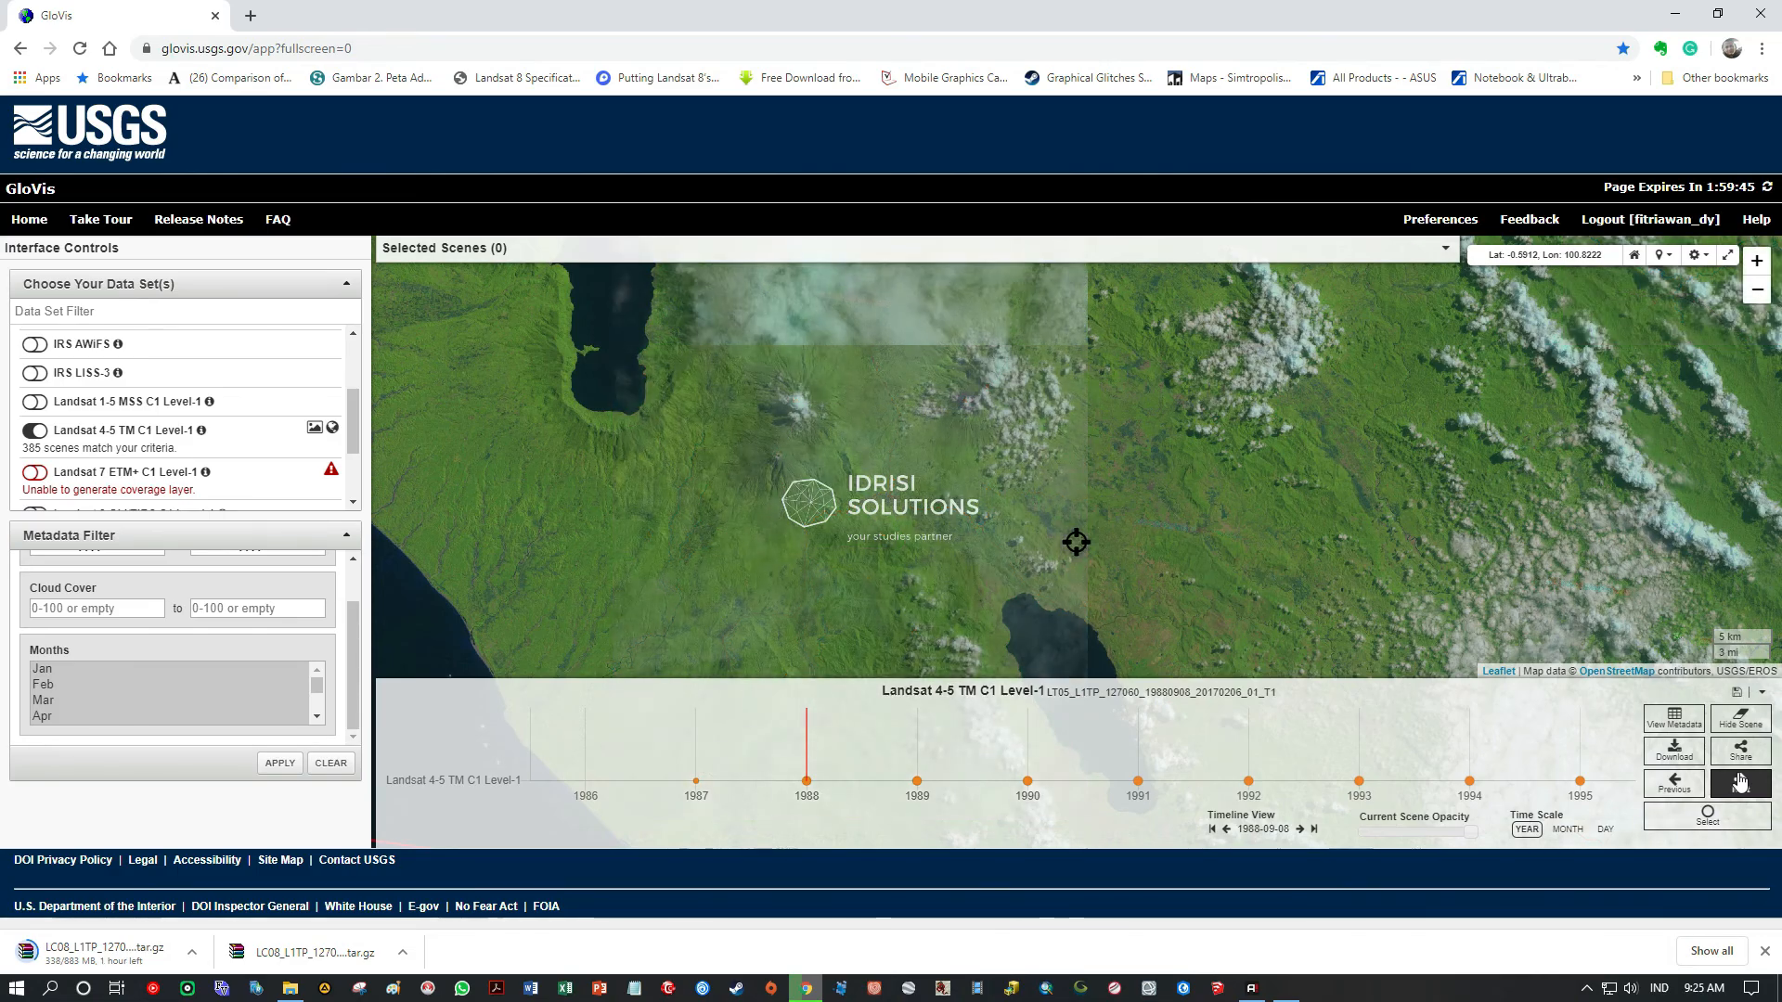
click(1738, 782)
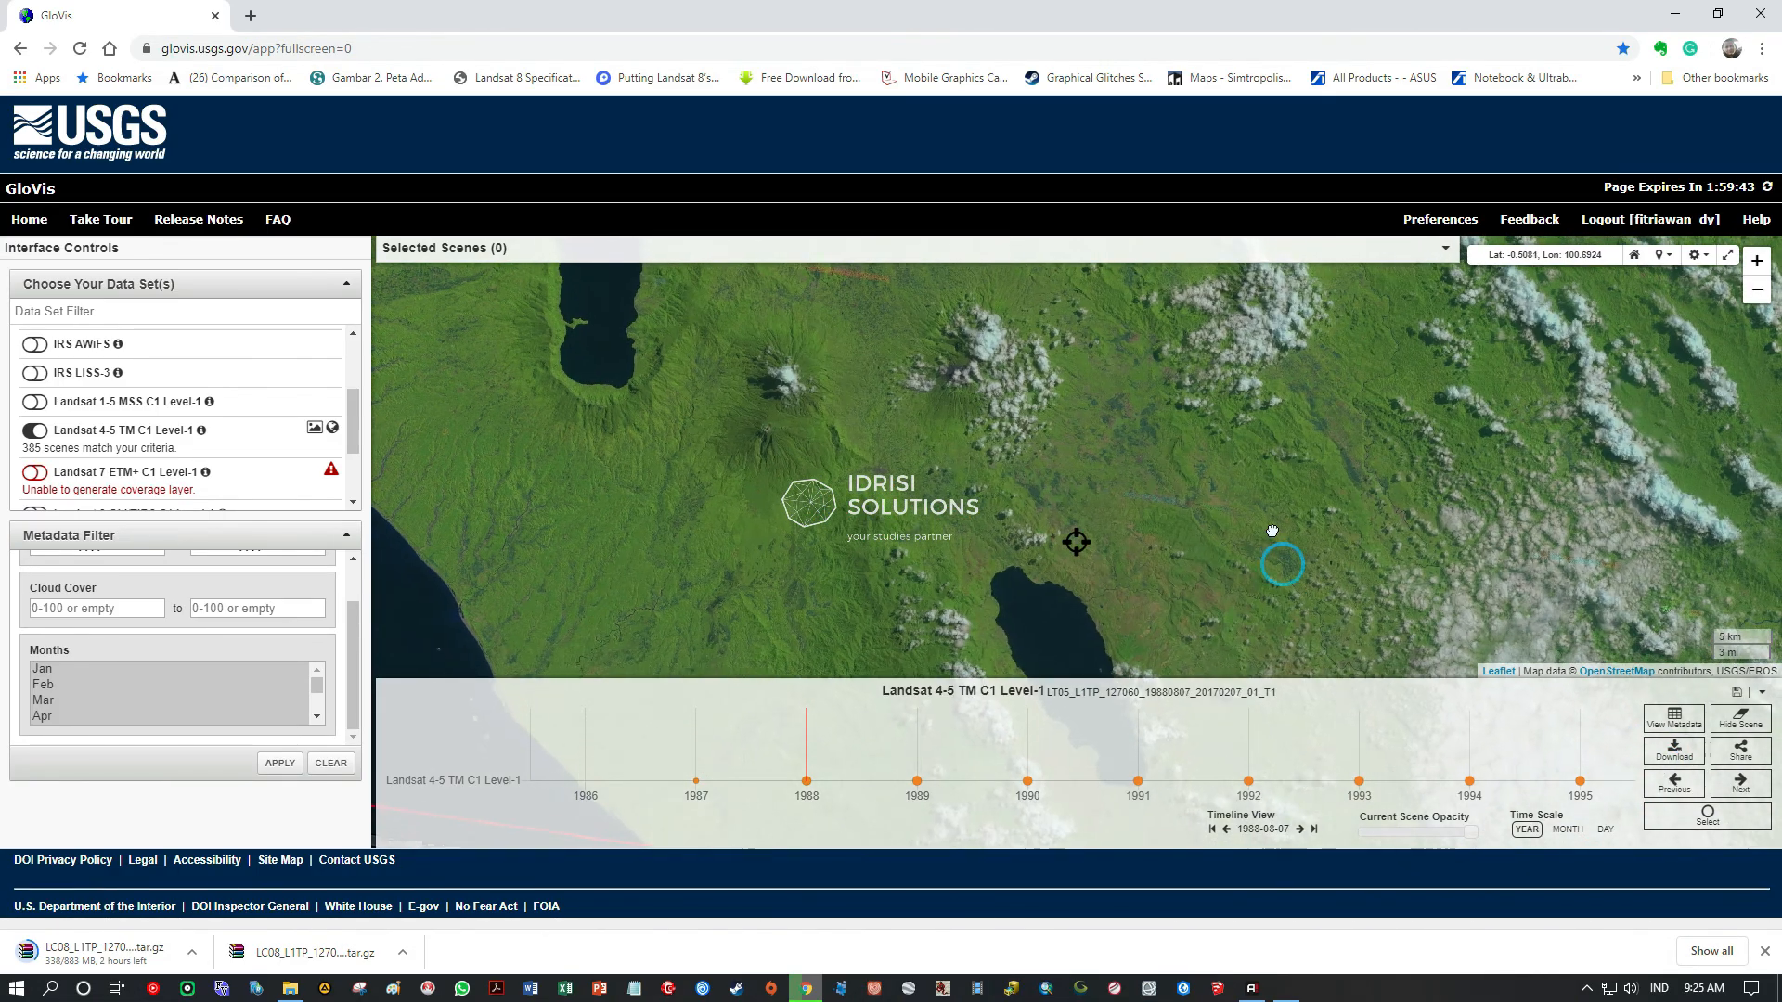
- Review the metadata of the 1988-08-07 scene, including cloud cover, map projection and grid cell size
scroll(1113, 517, up, 1)
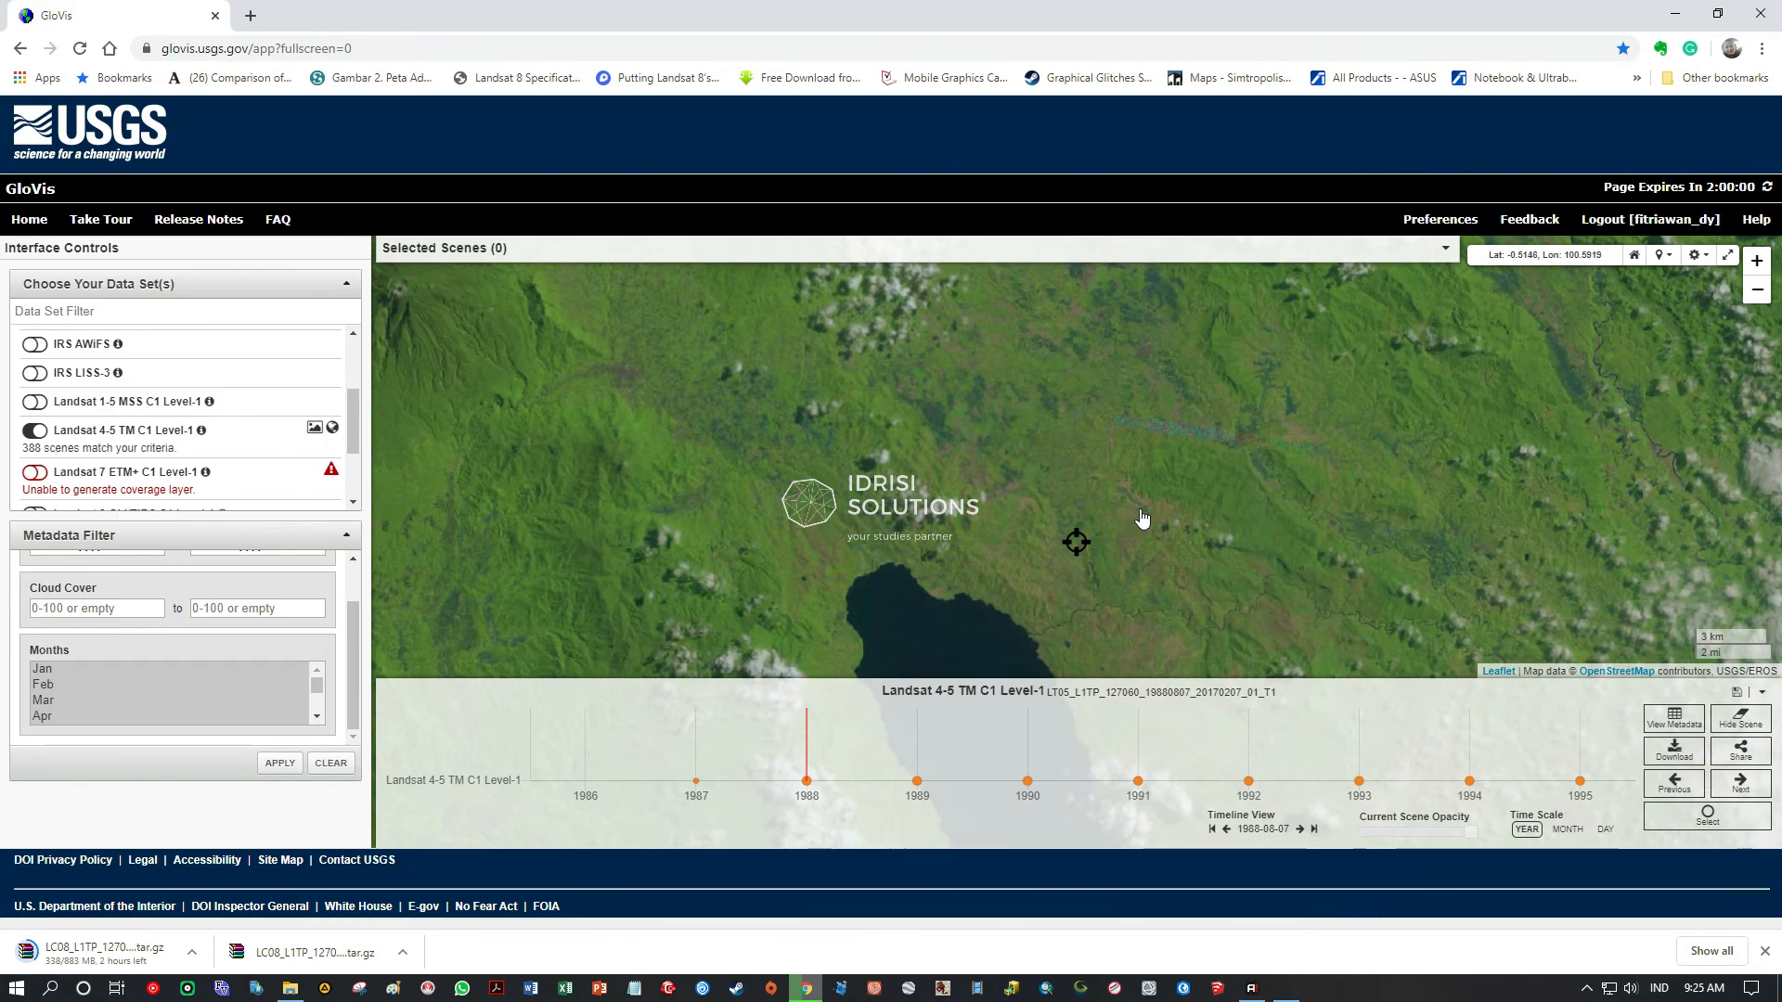
drag(1141, 517, 1203, 513)
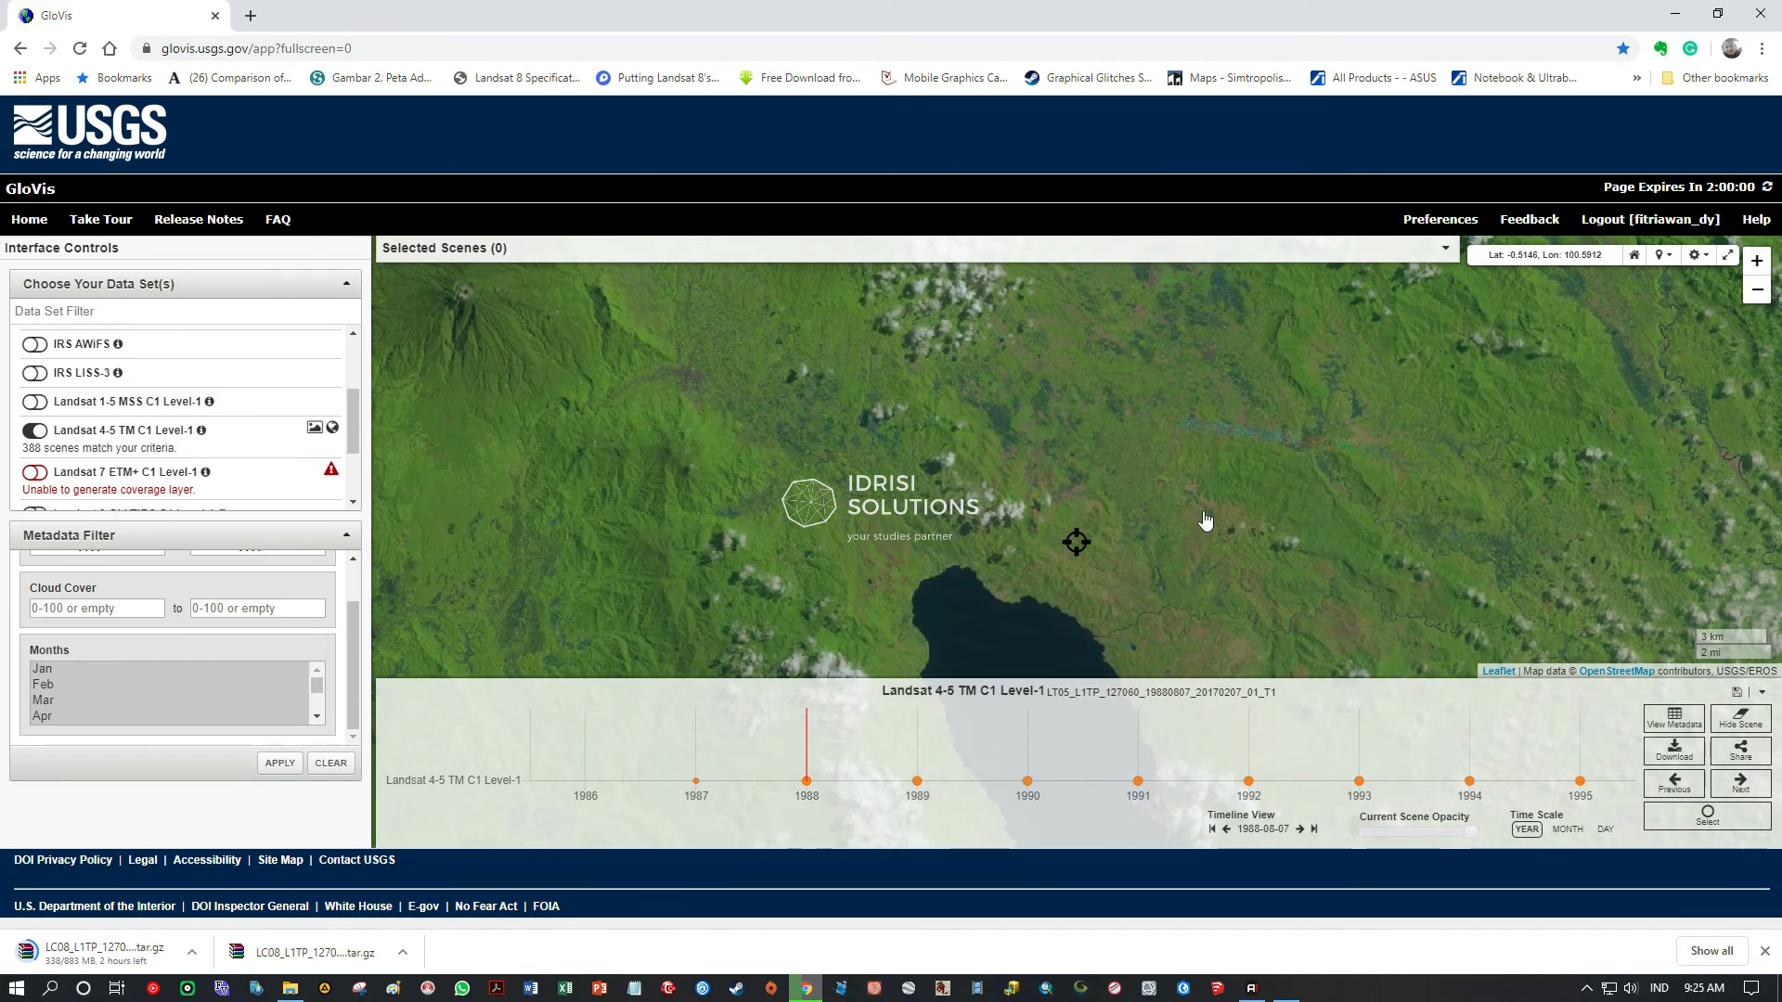
click(1674, 719)
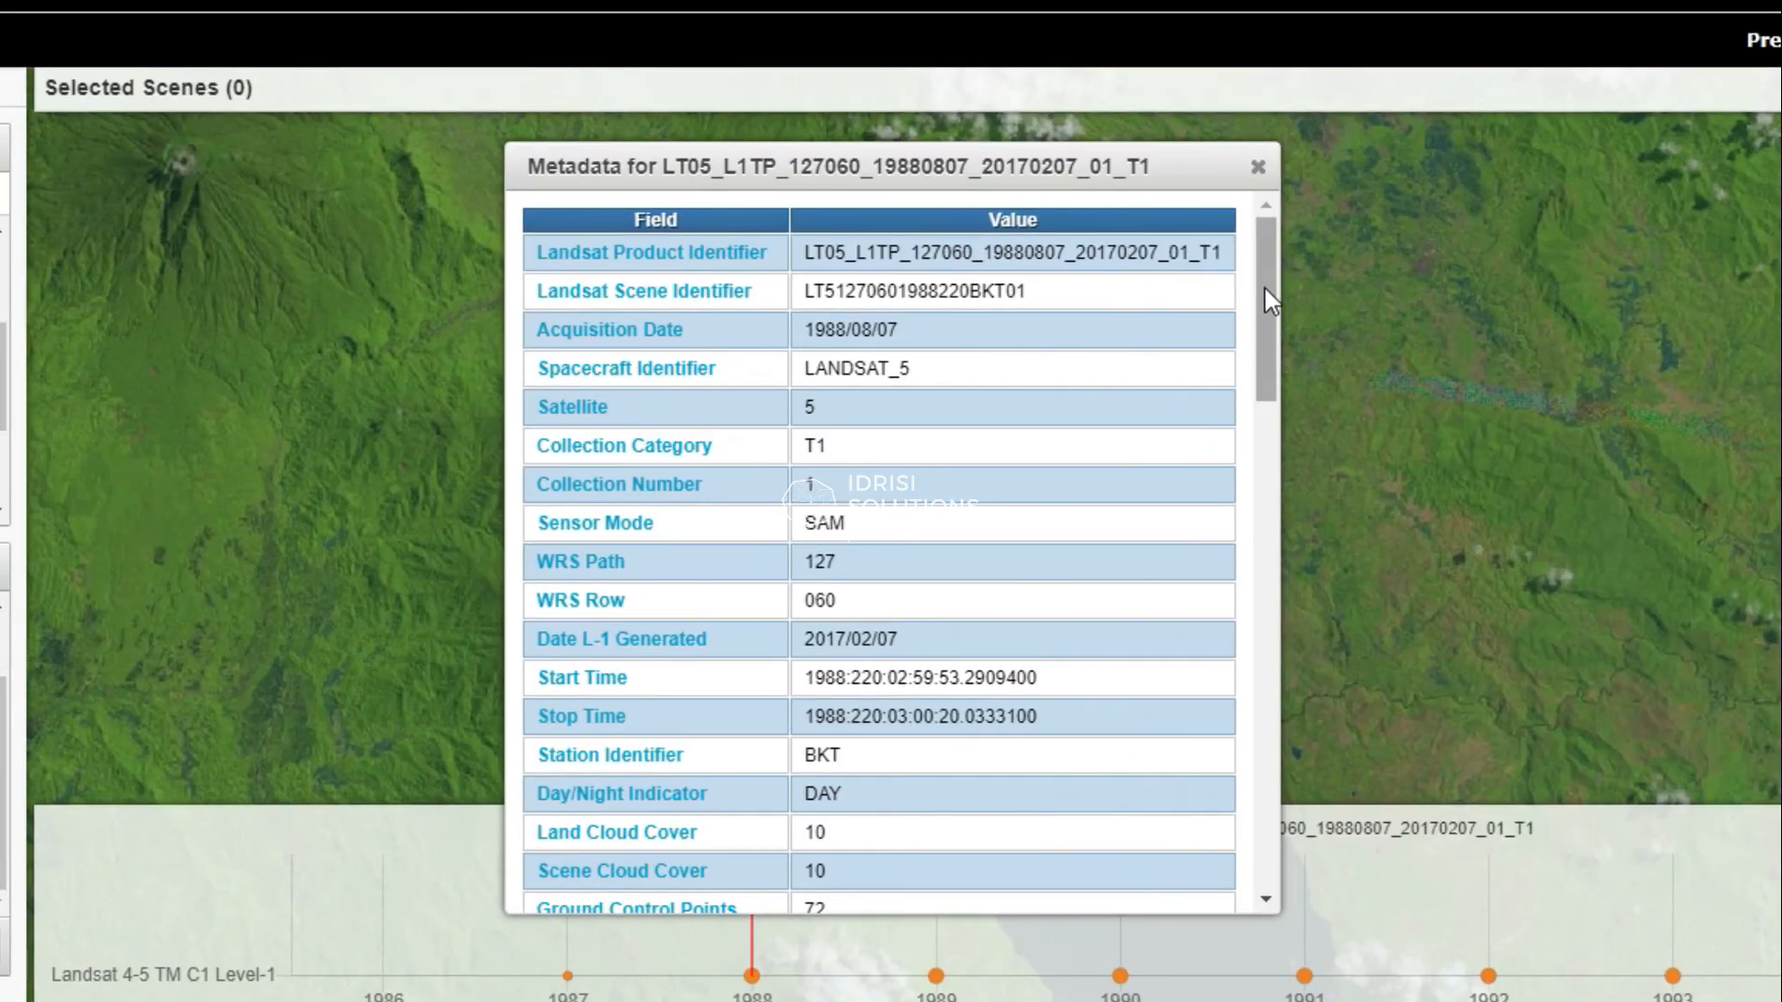
drag(1214, 306, 1249, 625)
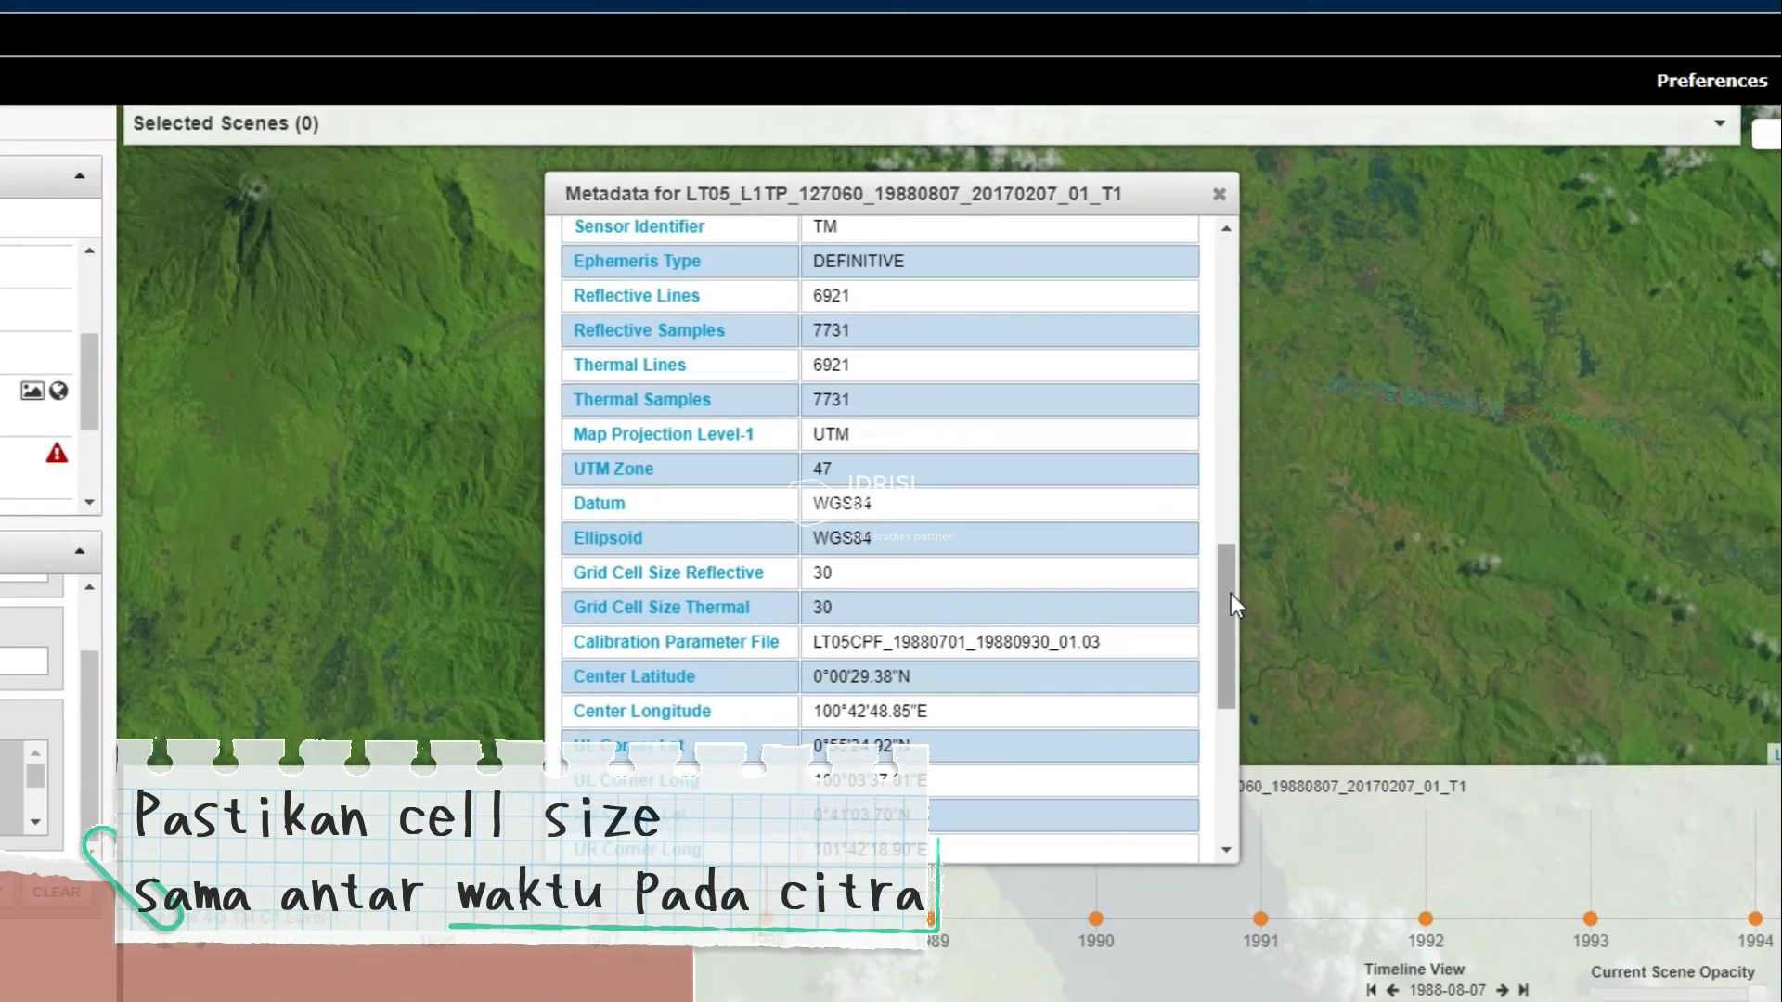
drag(1265, 613, 1263, 786)
drag(1168, 705, 1151, 297)
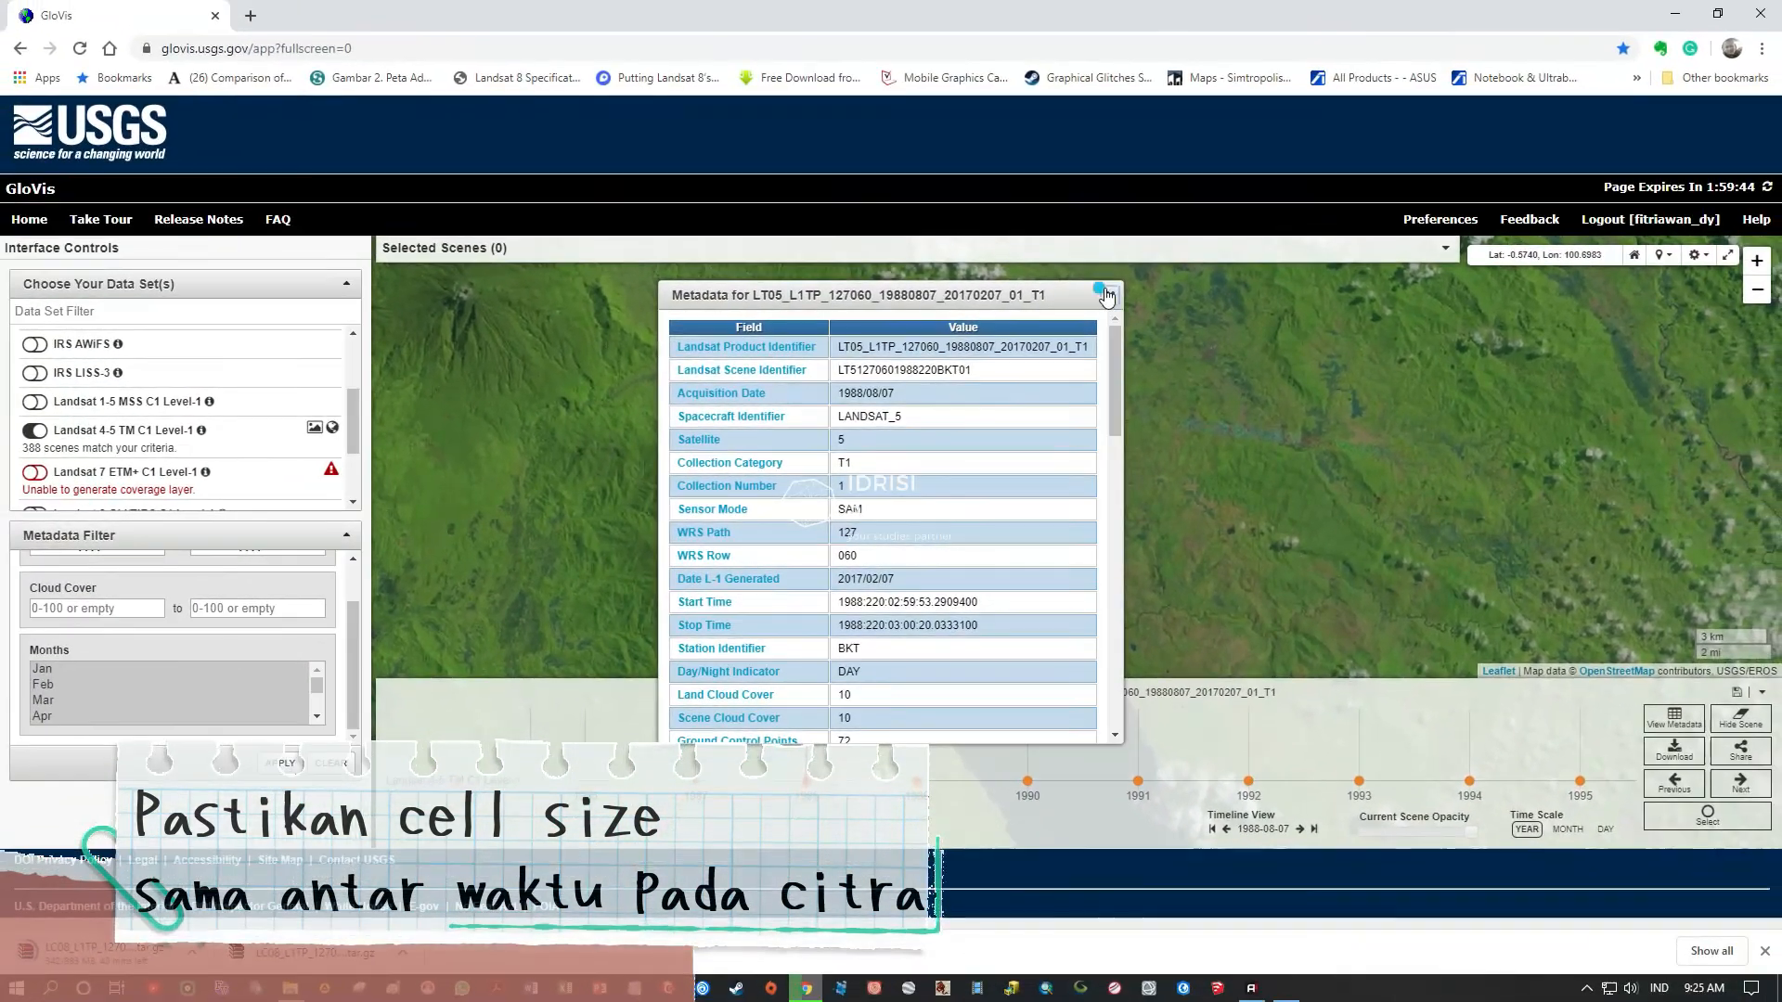
click(1163, 245)
- Examine the cloud cover north and east of the southern lake in the 1988-08-07 scene
drag(1055, 395, 1045, 476)
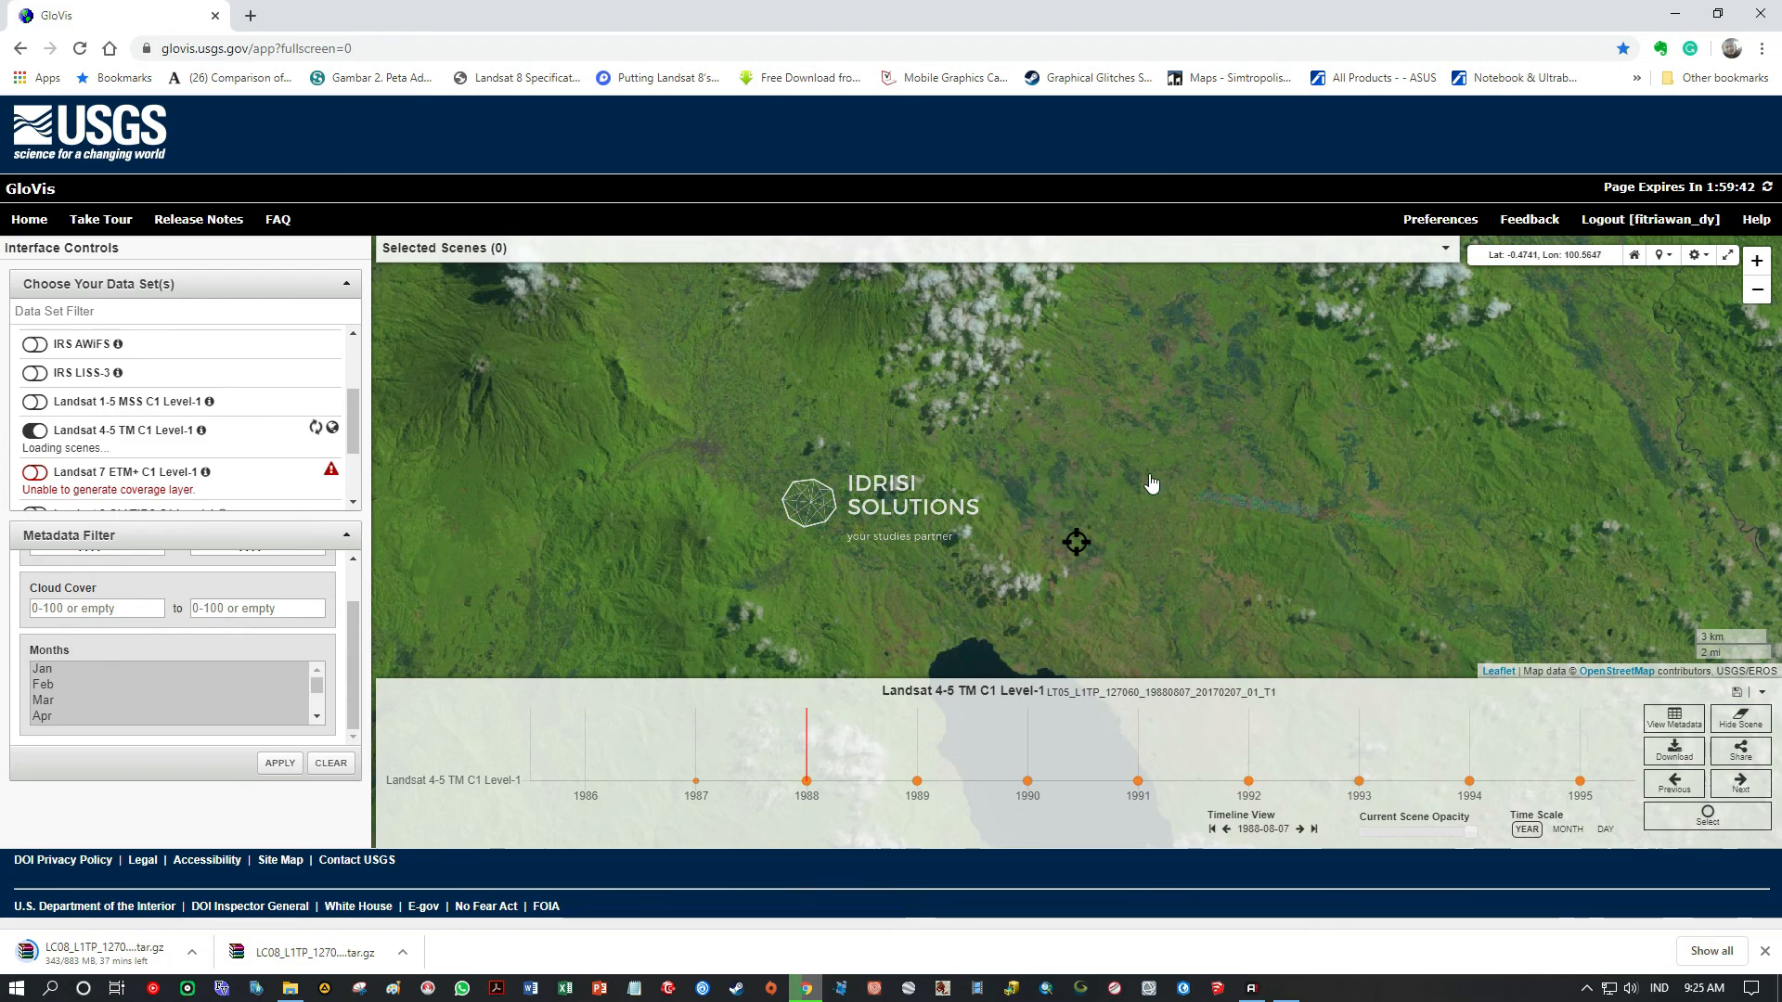
drag(1239, 536, 1081, 469)
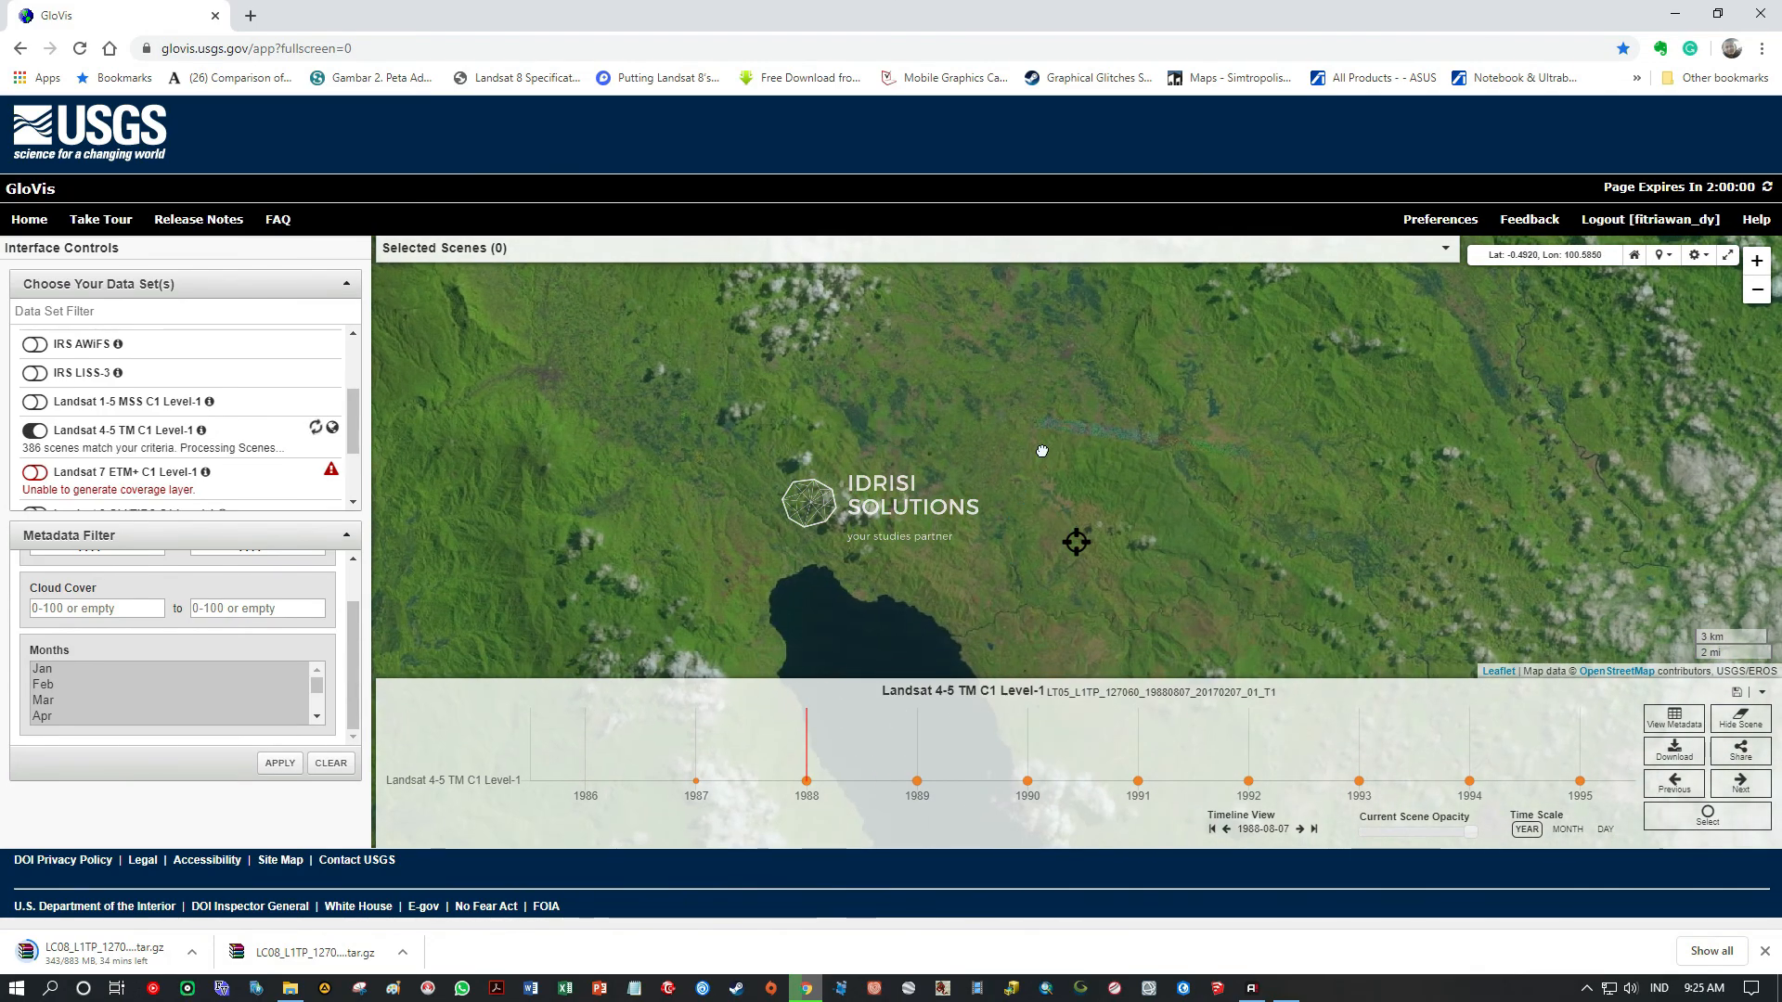
scroll(1081, 469, up, 2)
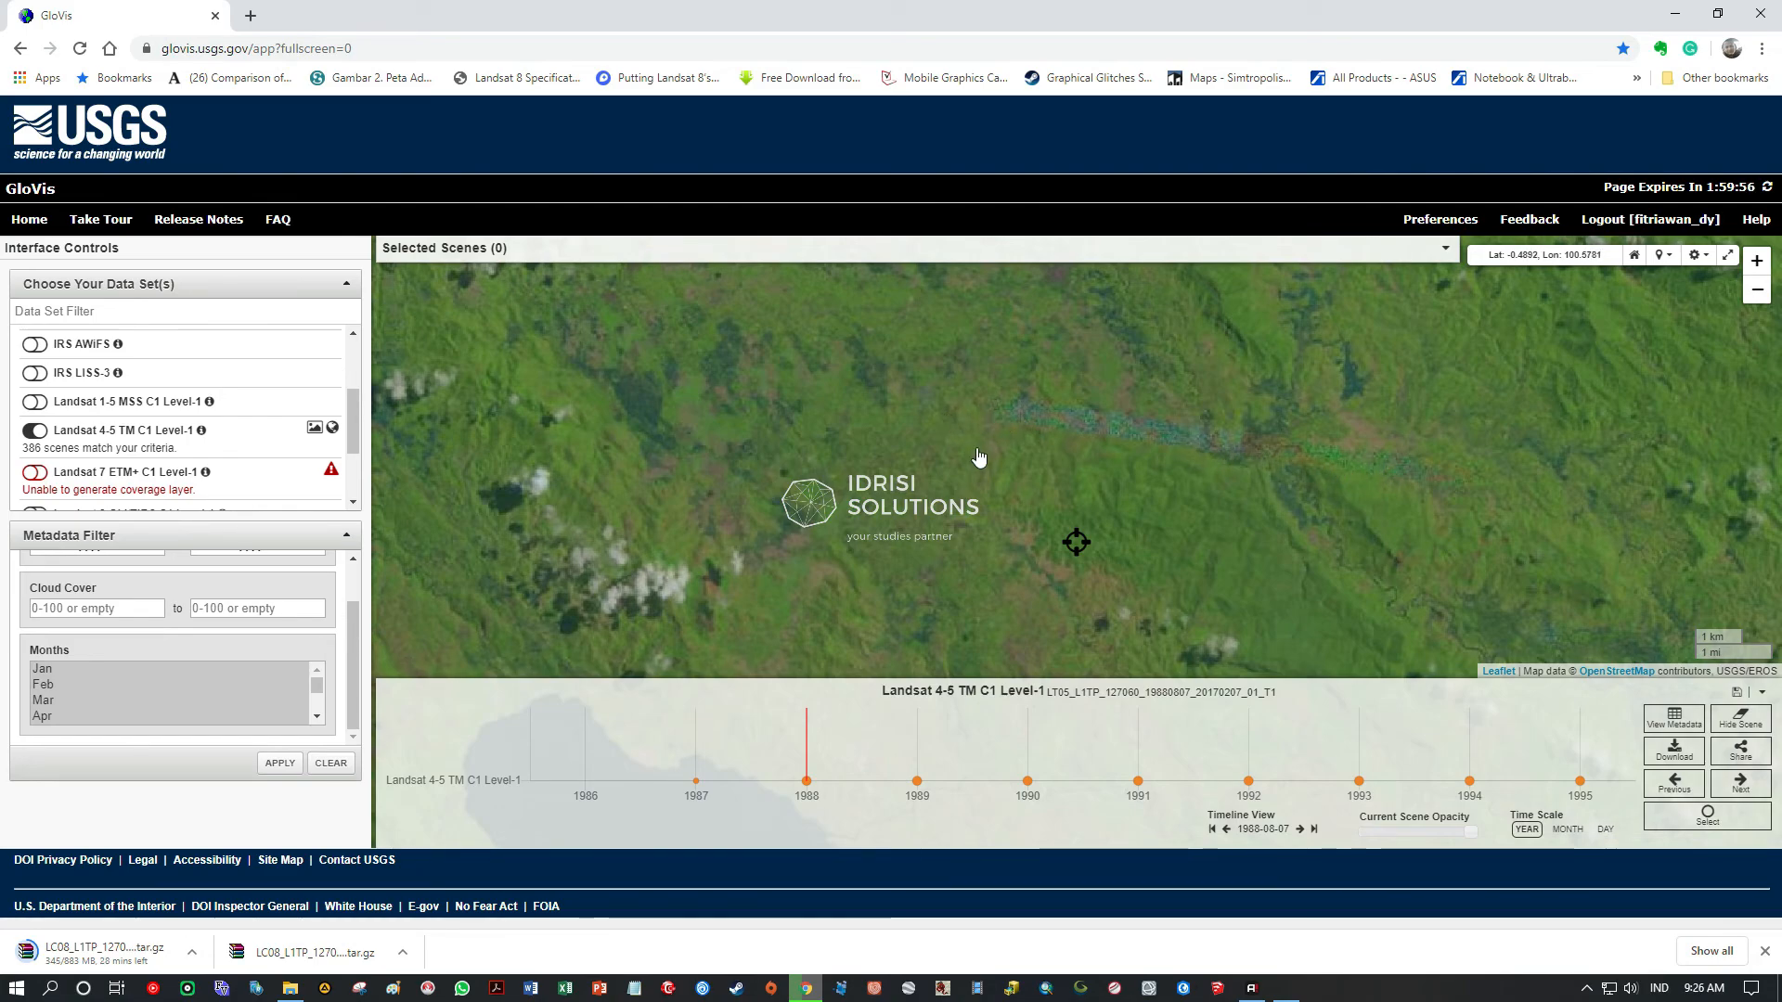
scroll(978, 460, down, 2)
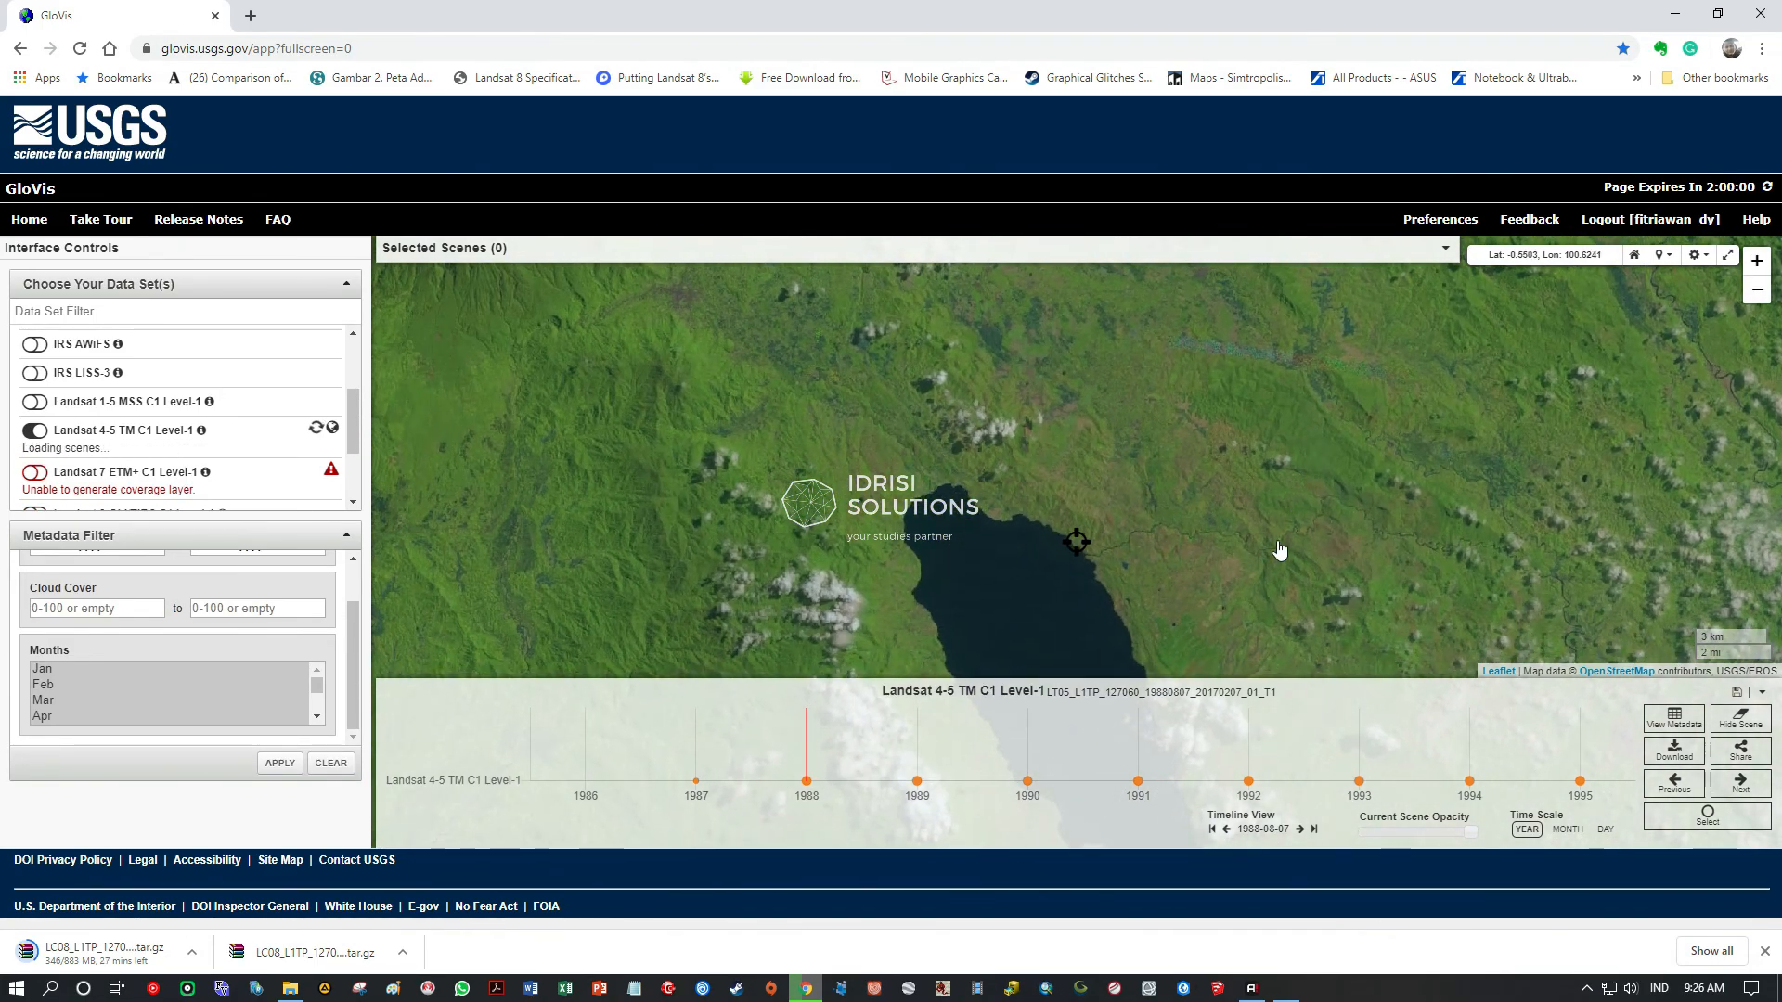
drag(1279, 550, 1108, 589)
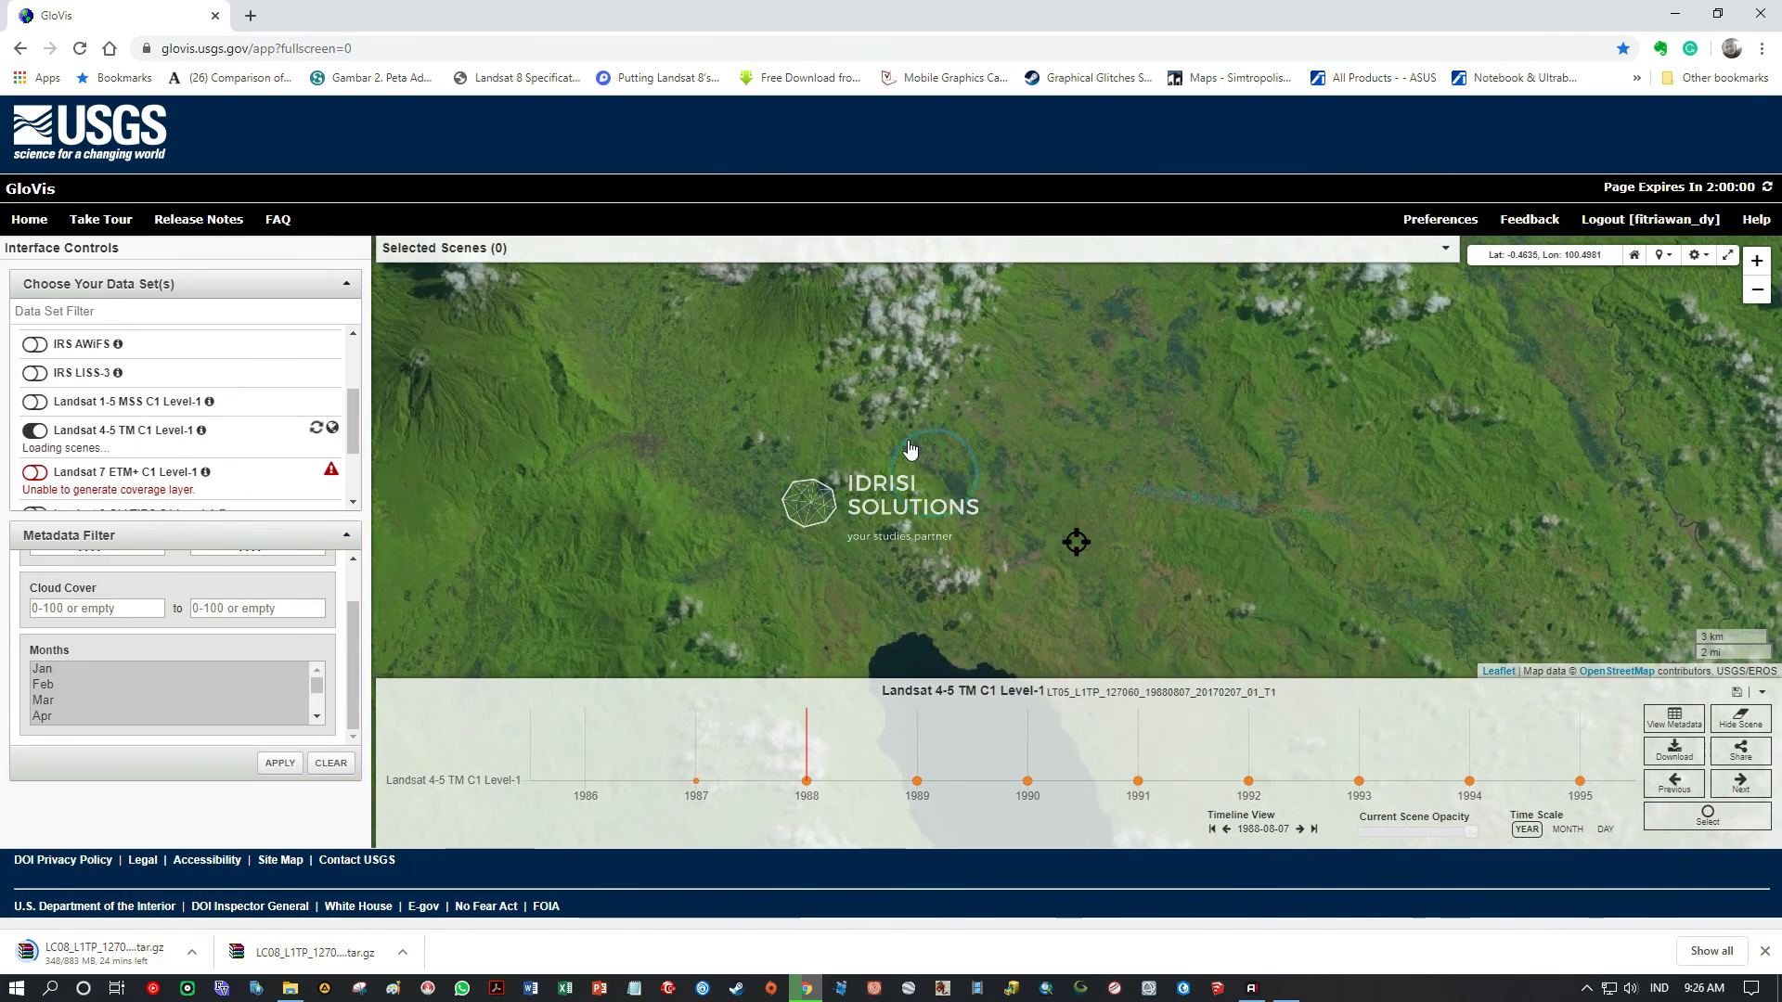
scroll(910, 449, down, 1)
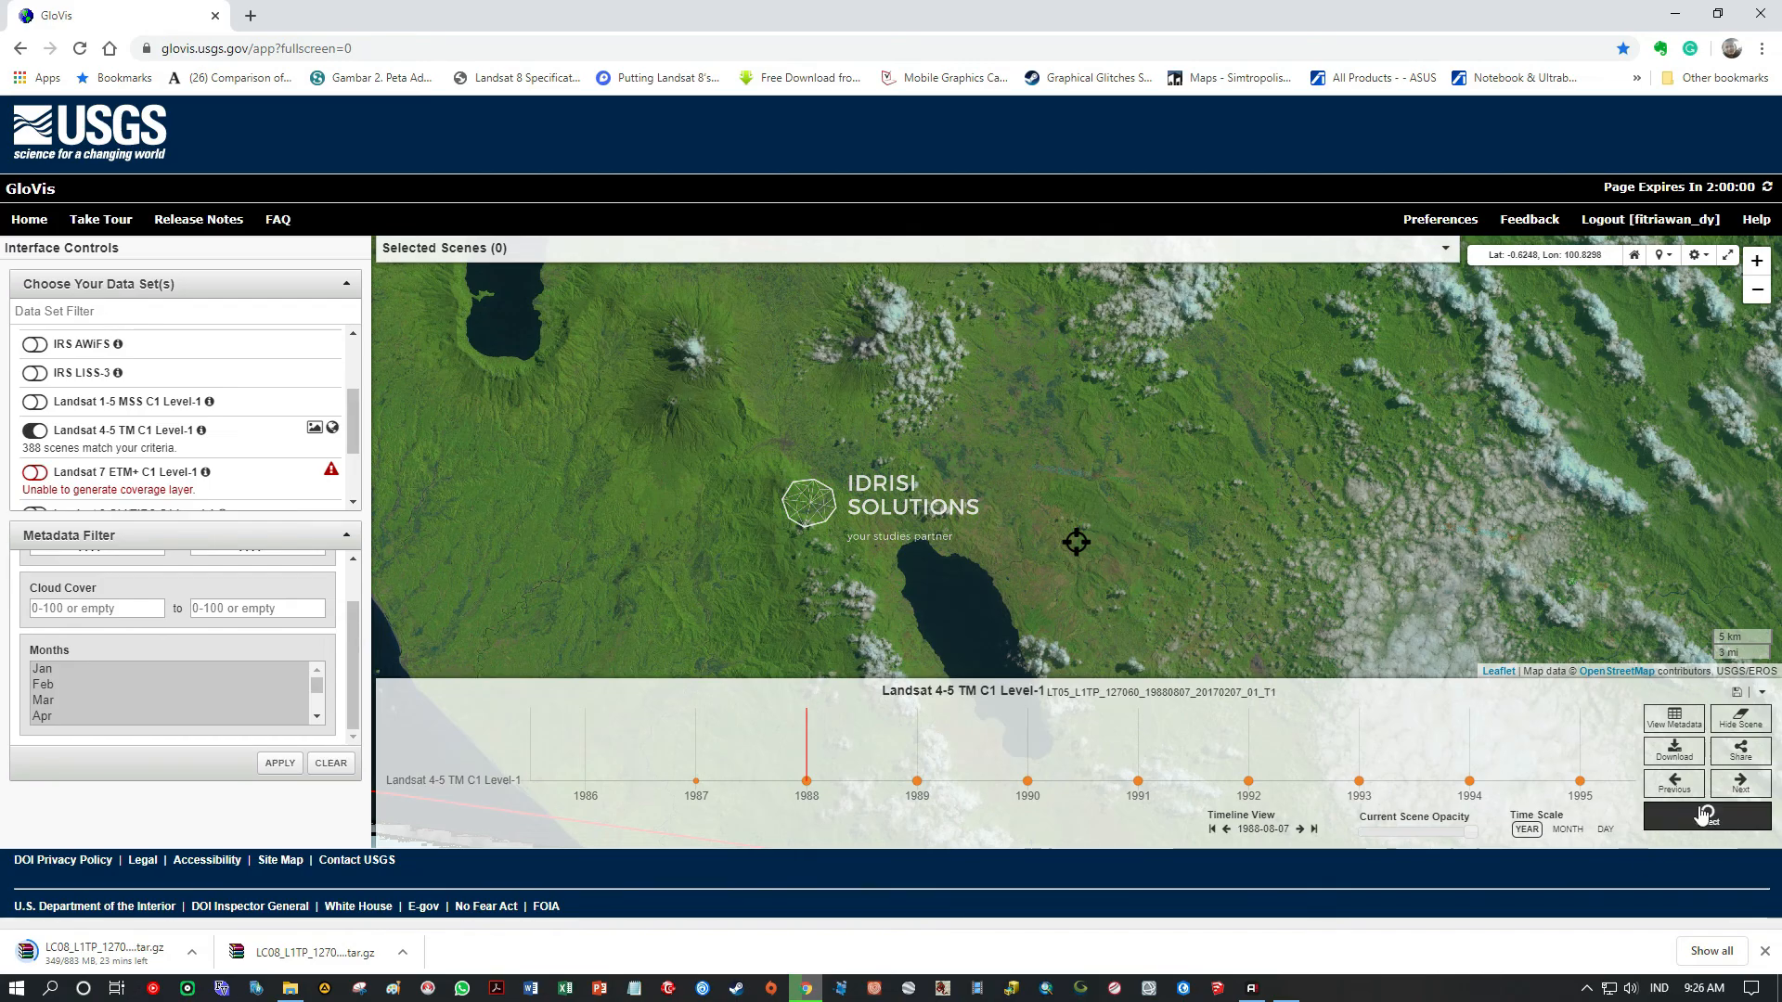
- Browse the Landsat 4-5 TM acquisitions following 1988-08-07 until past the 1989-05-06 scene, comparing their cloud cover
click(1741, 789)
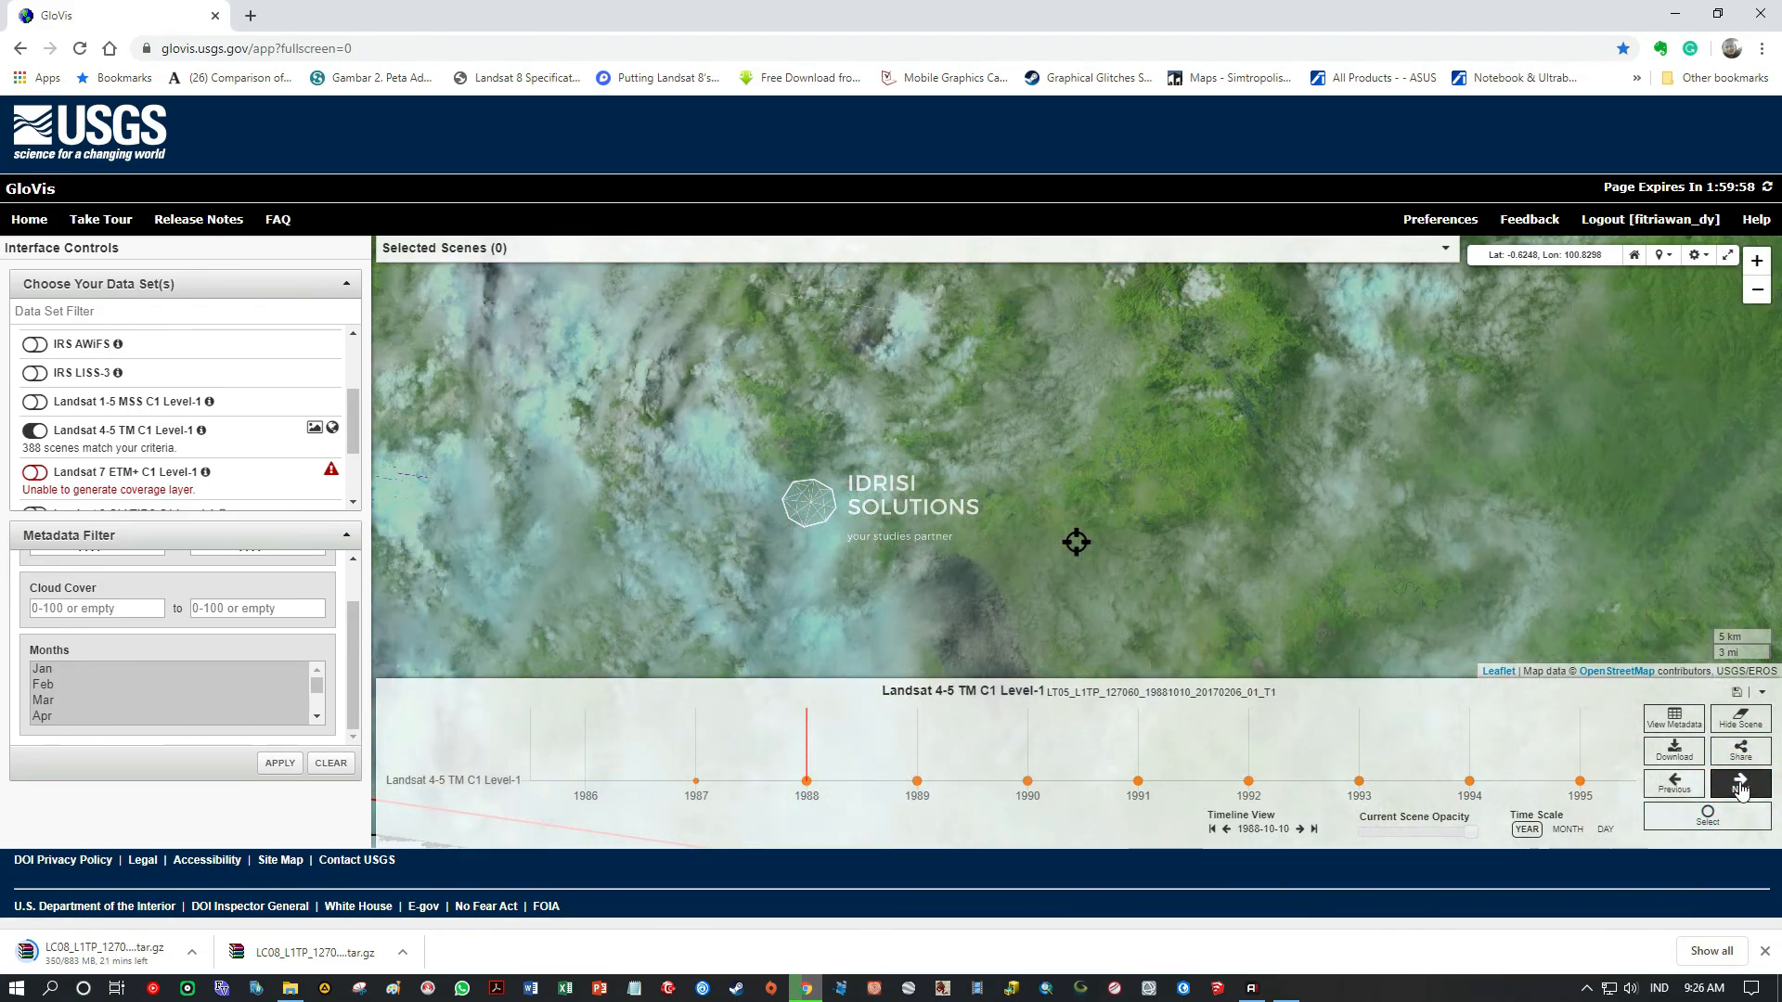
click(1741, 787)
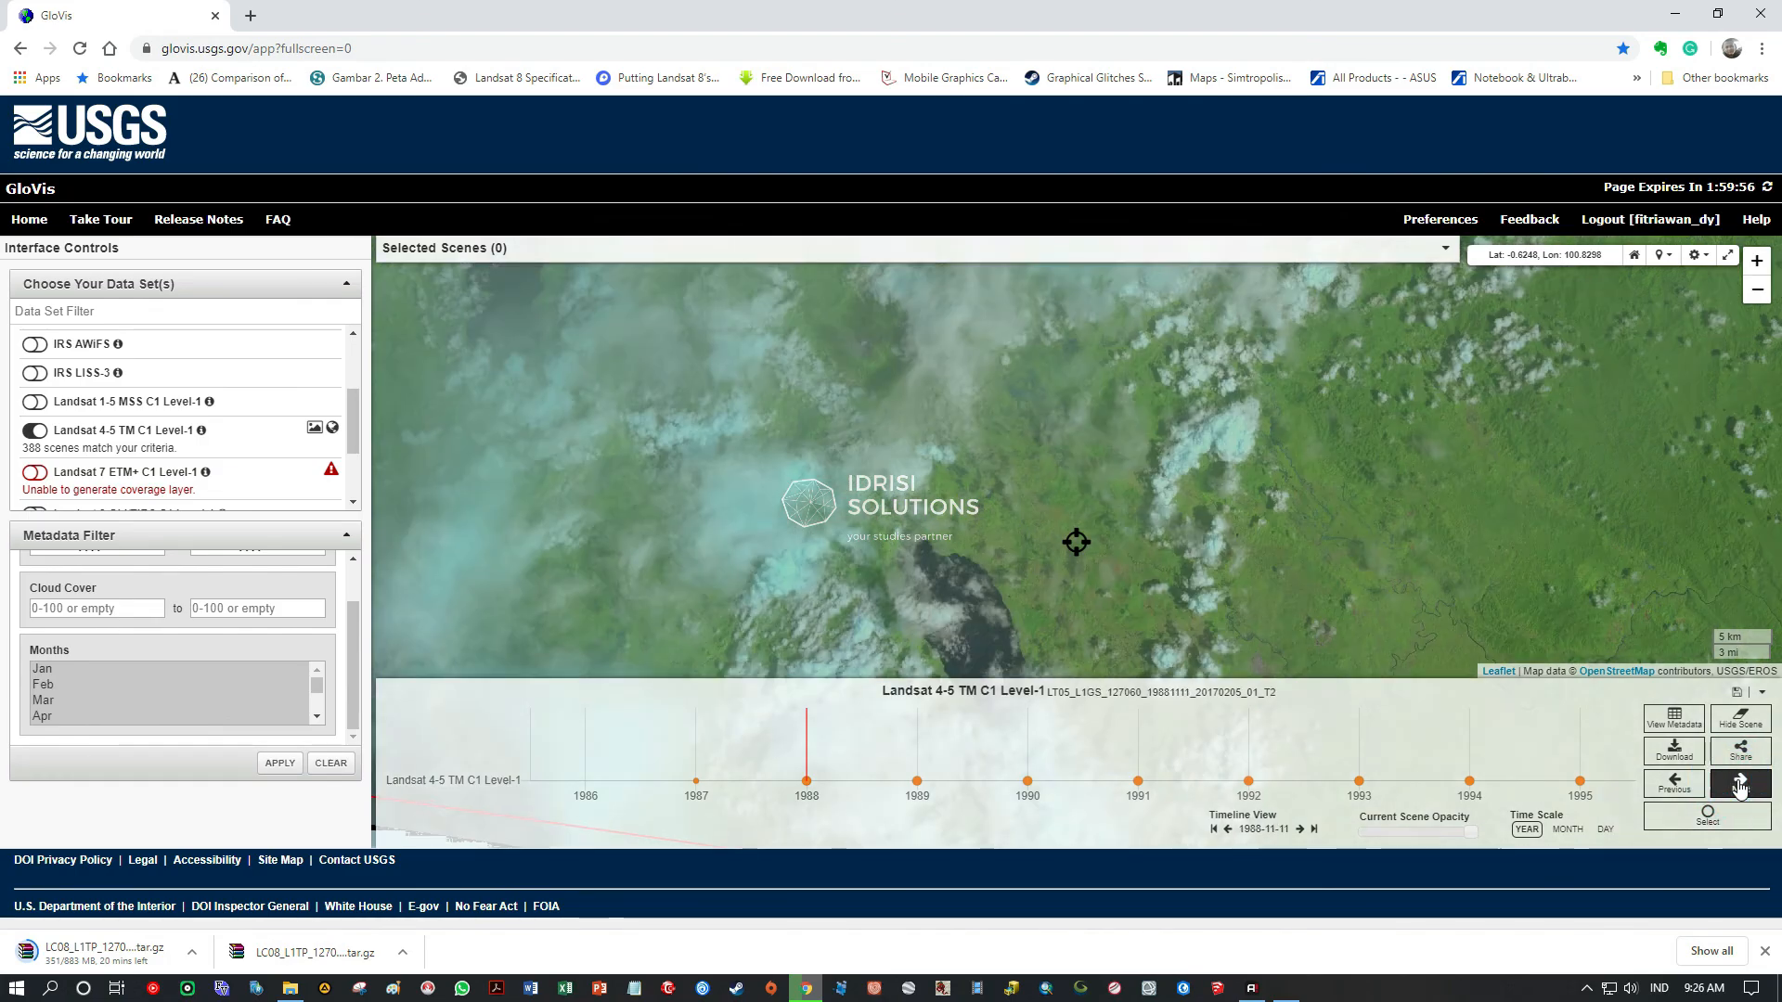
click(1741, 787)
click(1741, 787)
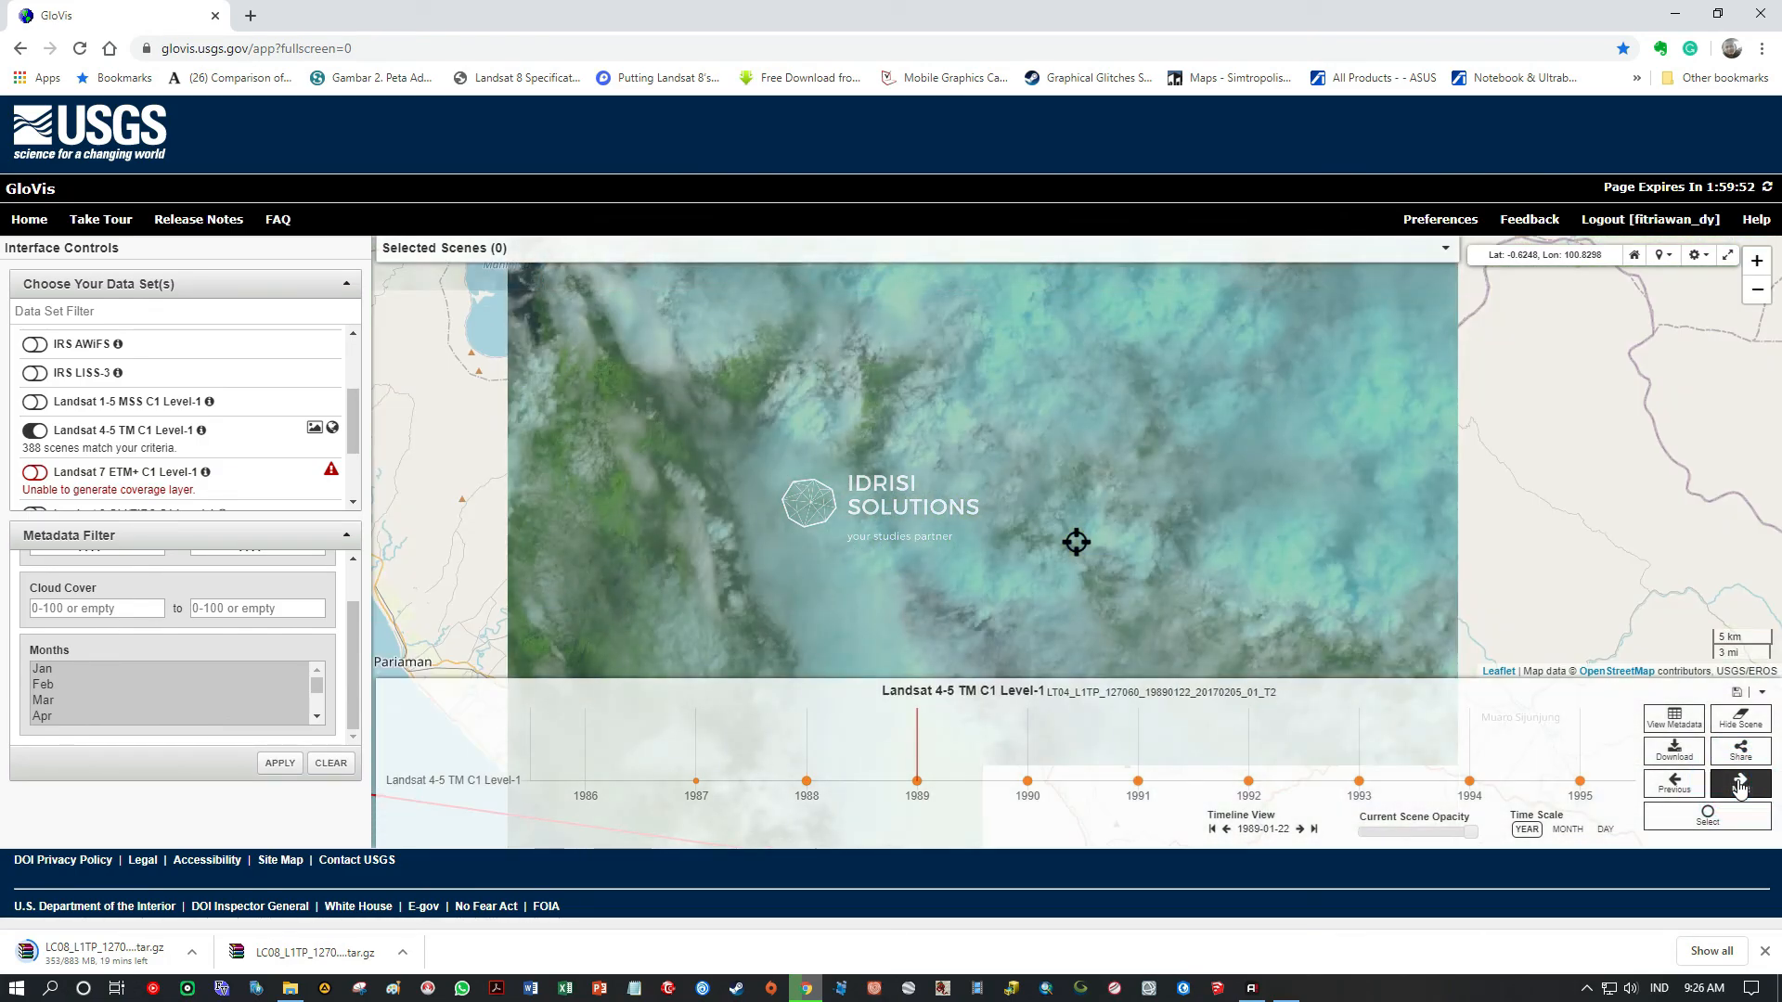
click(1741, 787)
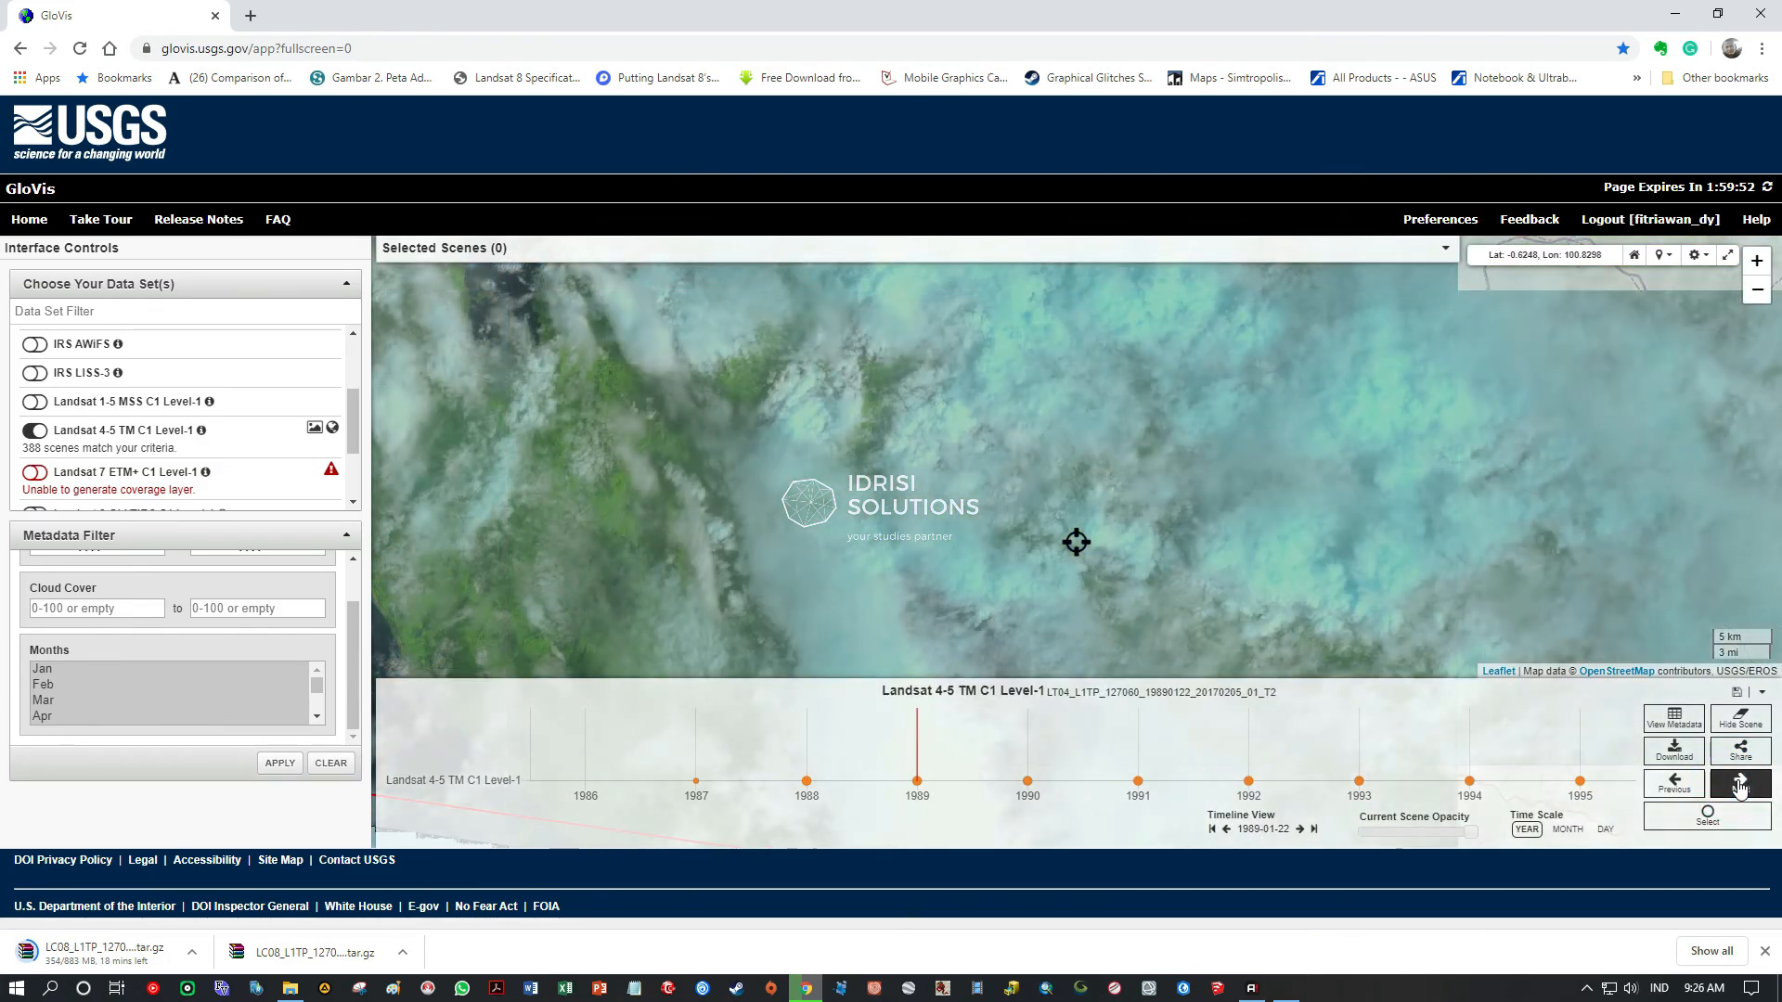
click(1739, 787)
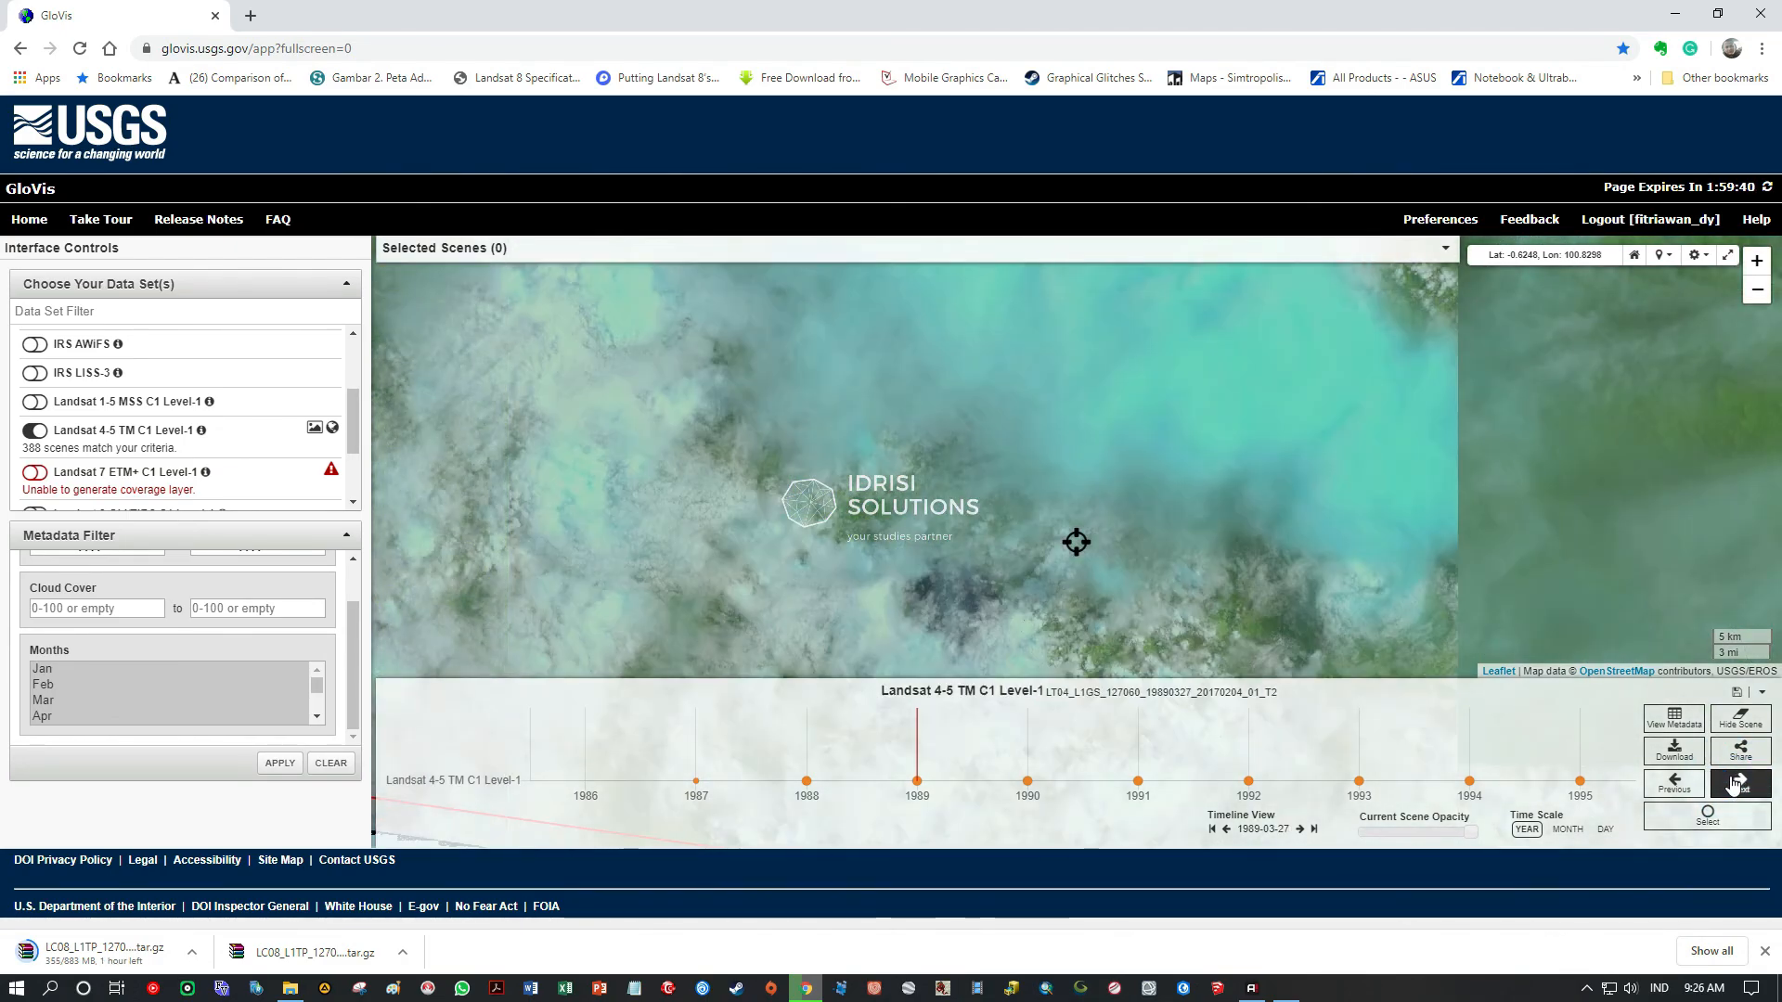
click(1733, 786)
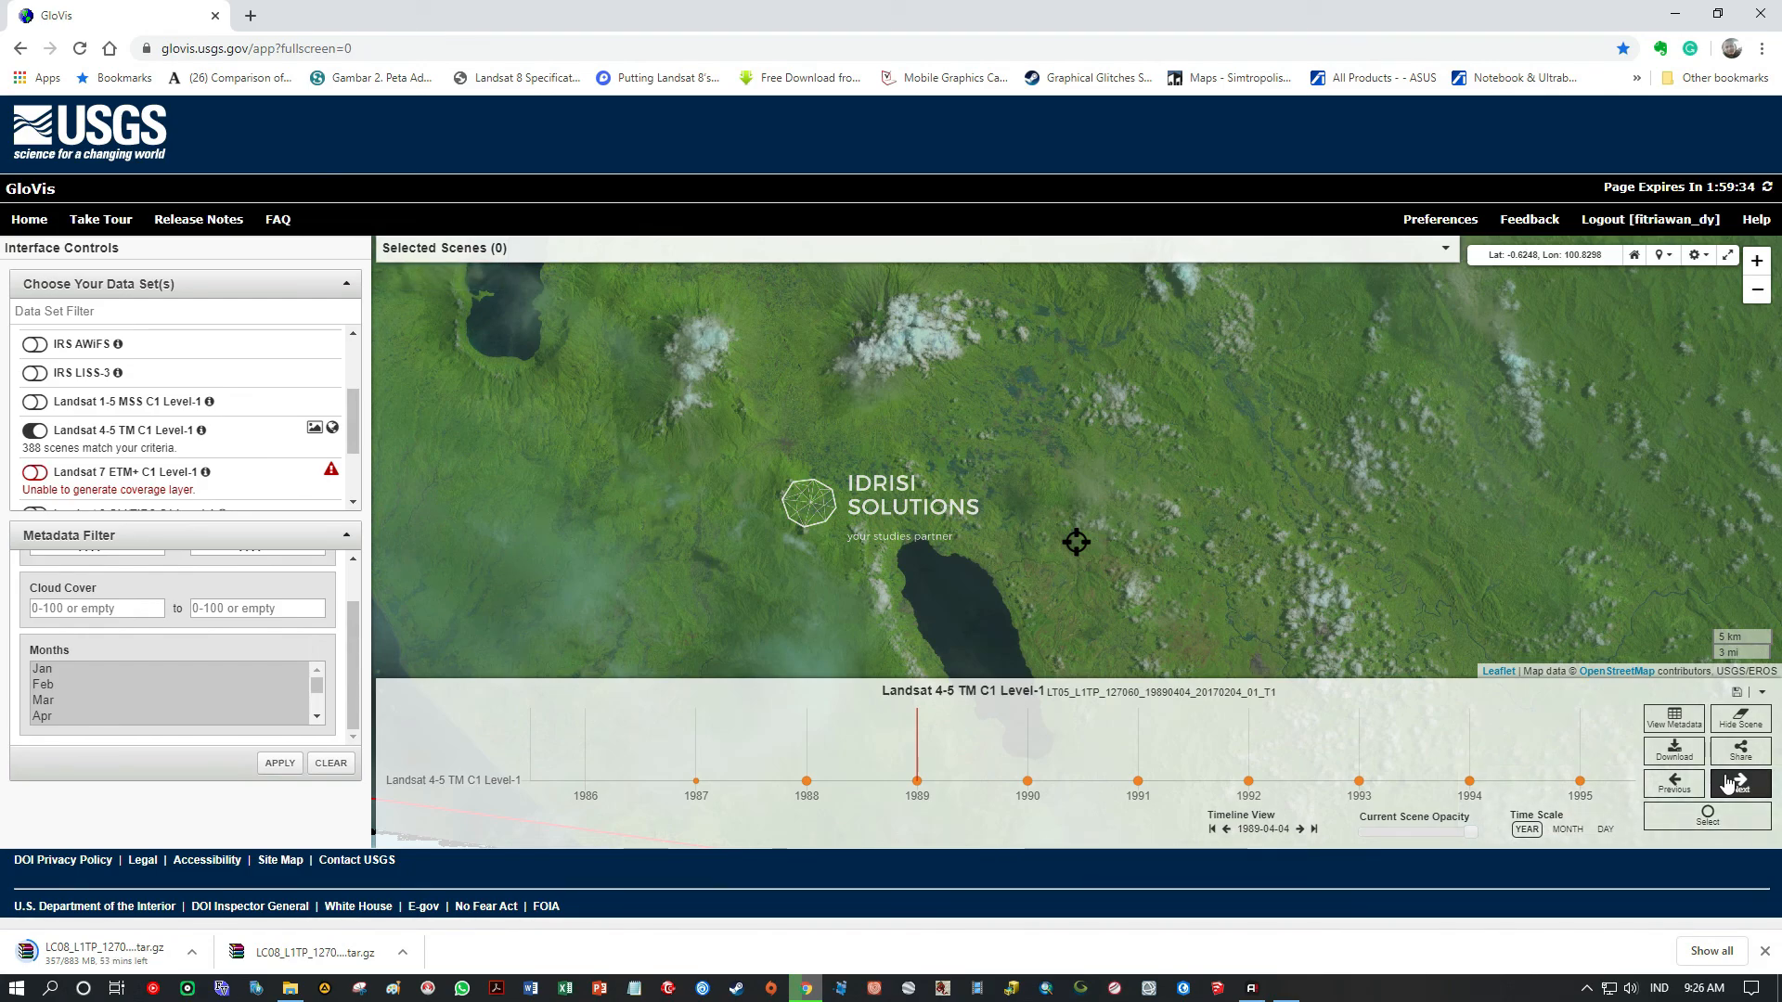
click(1732, 785)
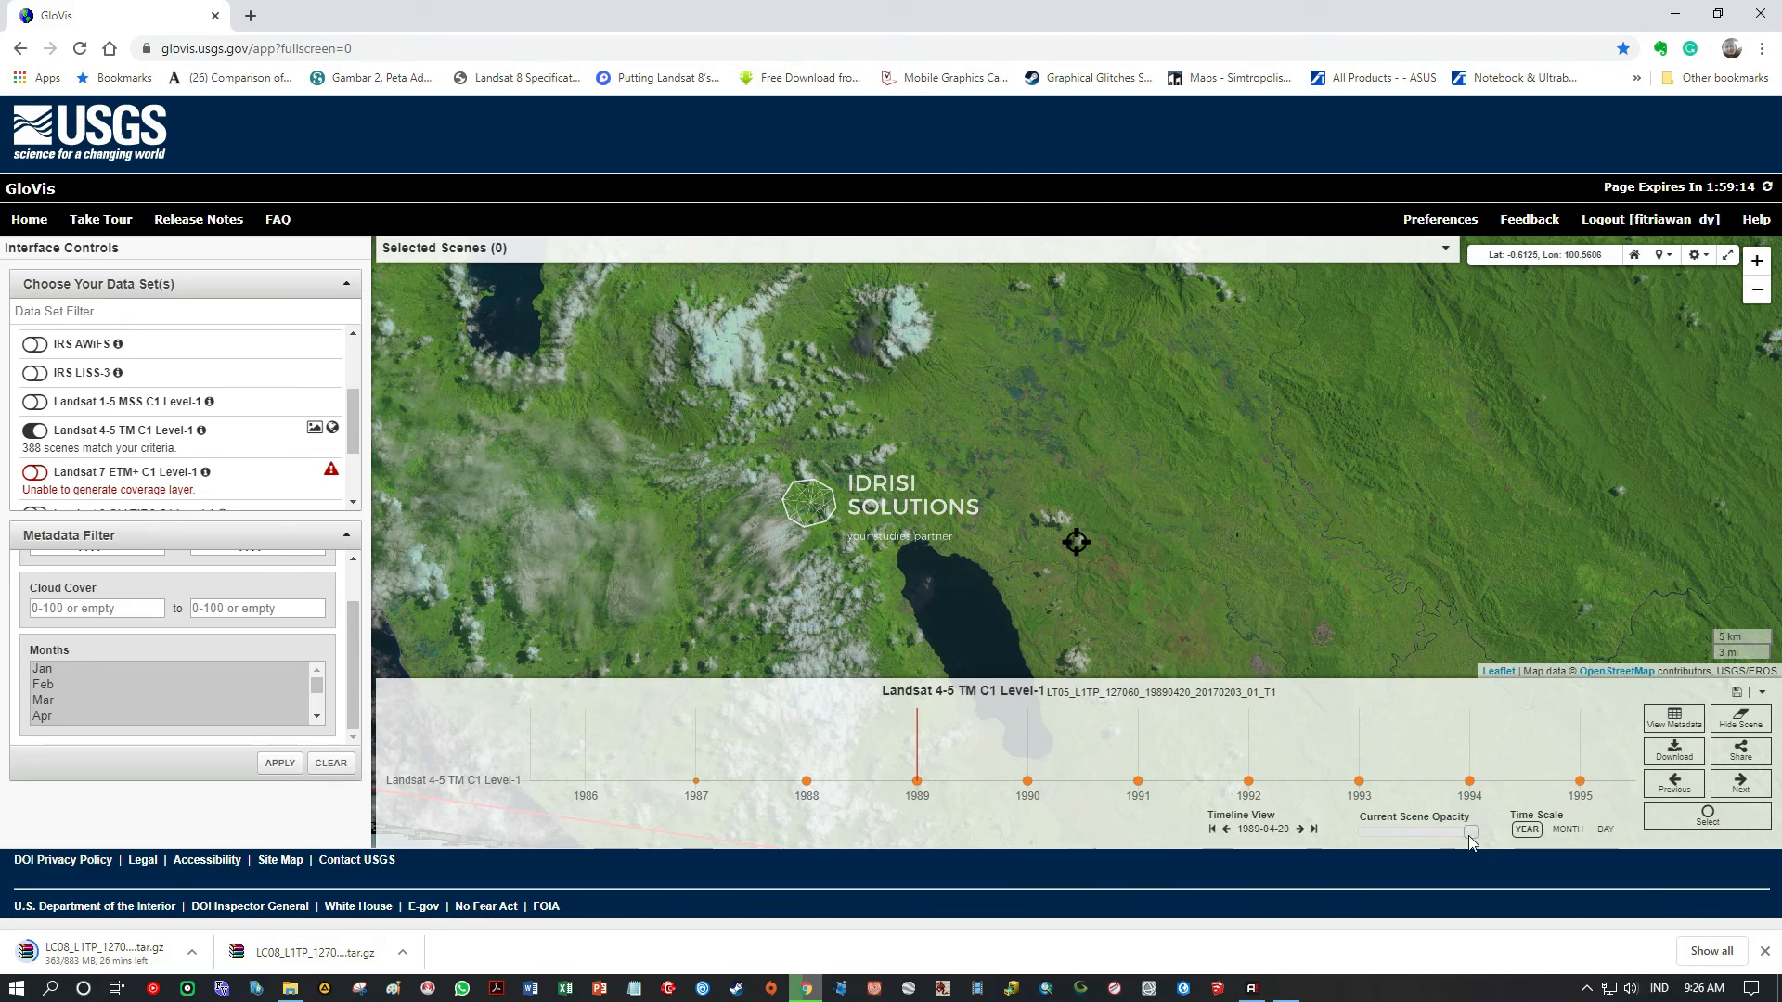
click(1738, 787)
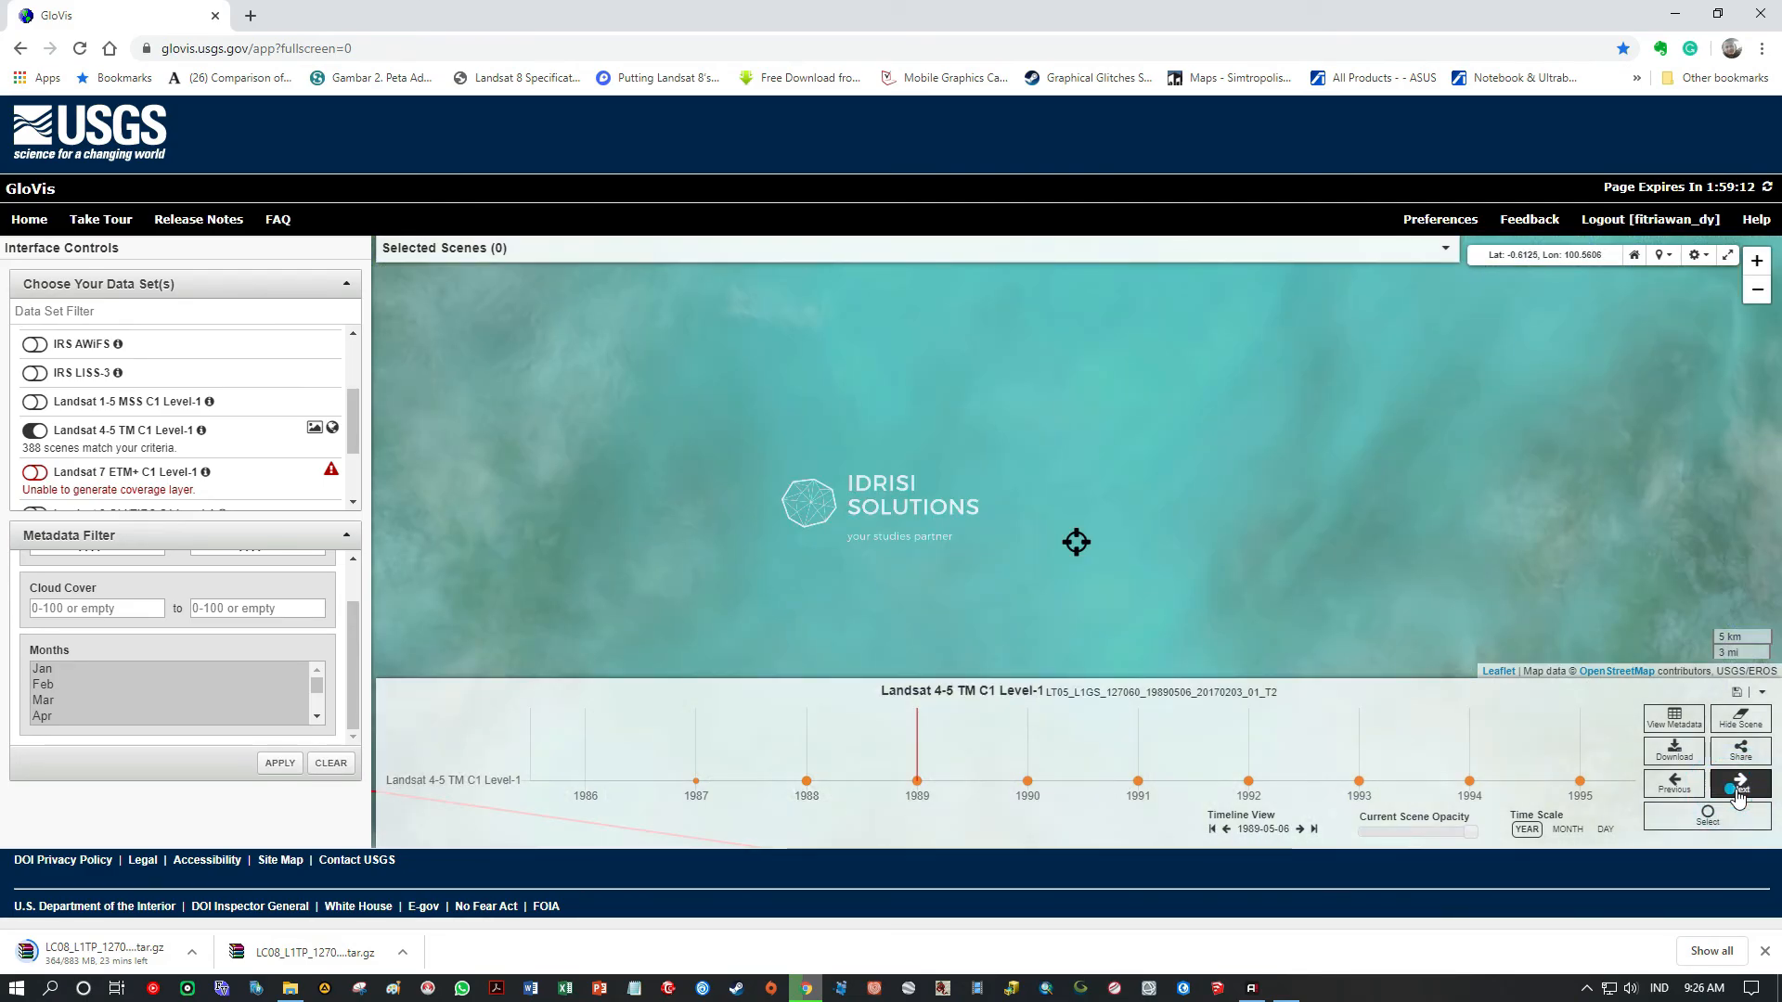
click(1737, 787)
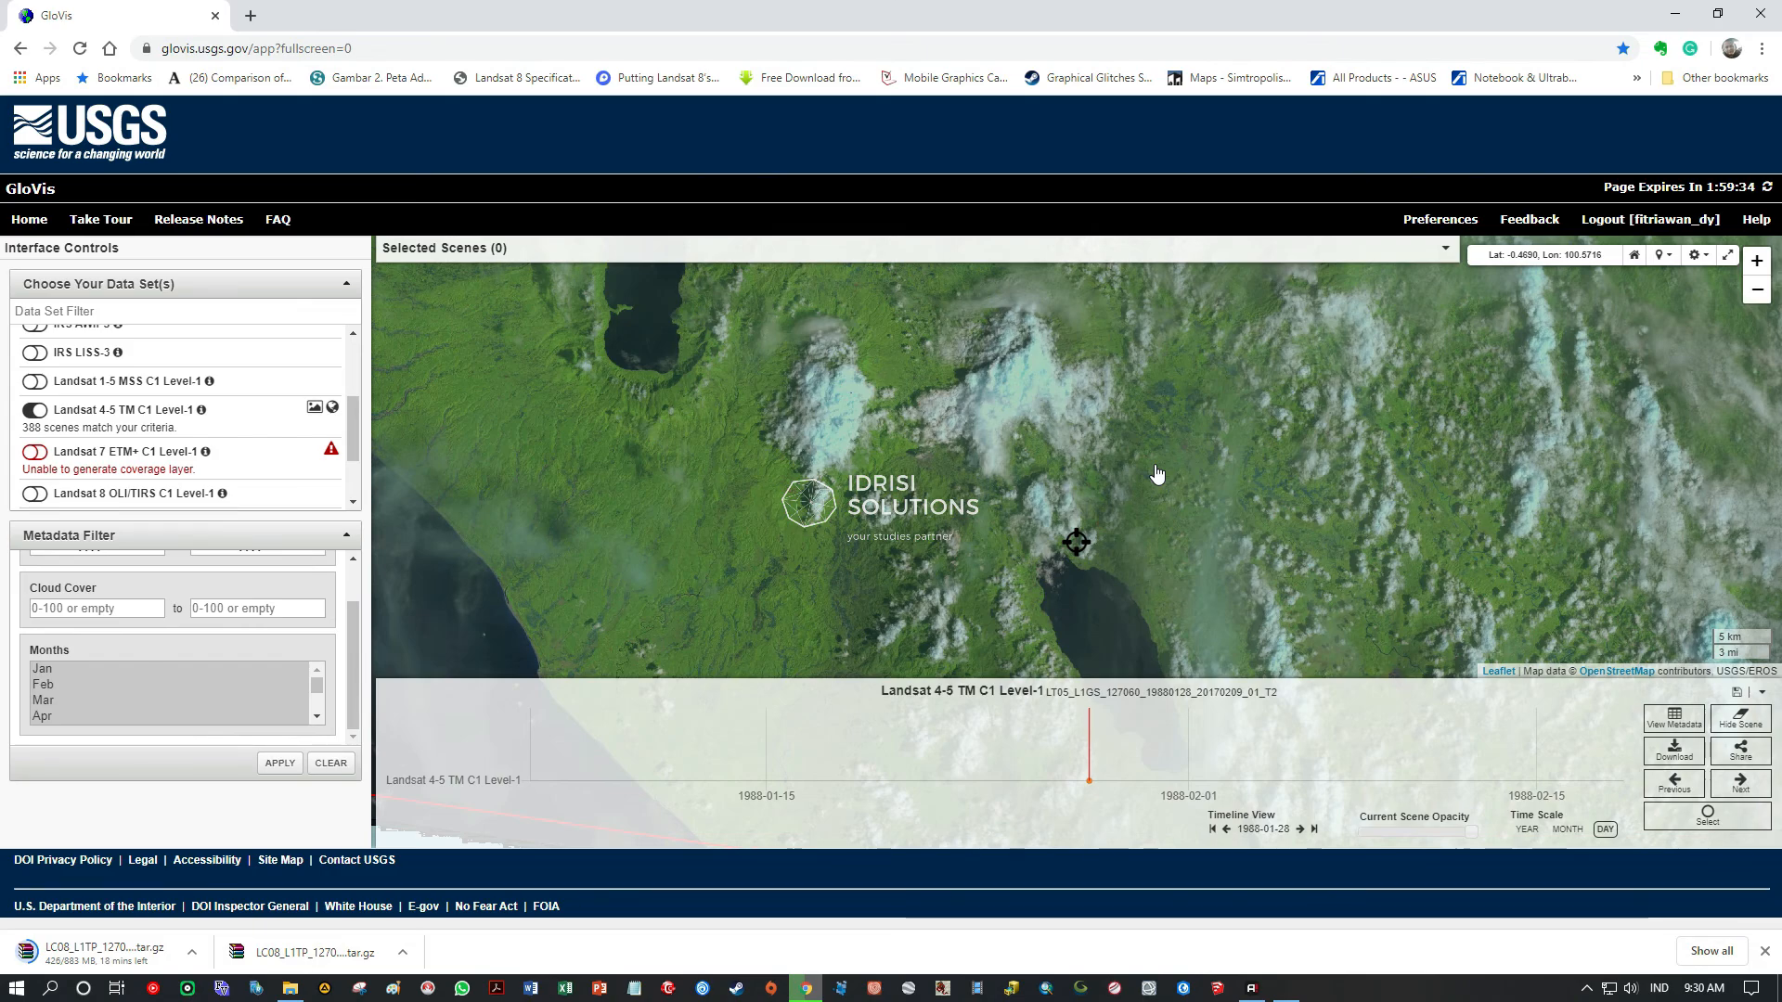
- Browse the 1988 acquisitions from the 1988-01-28 scene forward to the scene of 1988-08-07, checking each for clouds
scroll(1156, 474, up, 1)
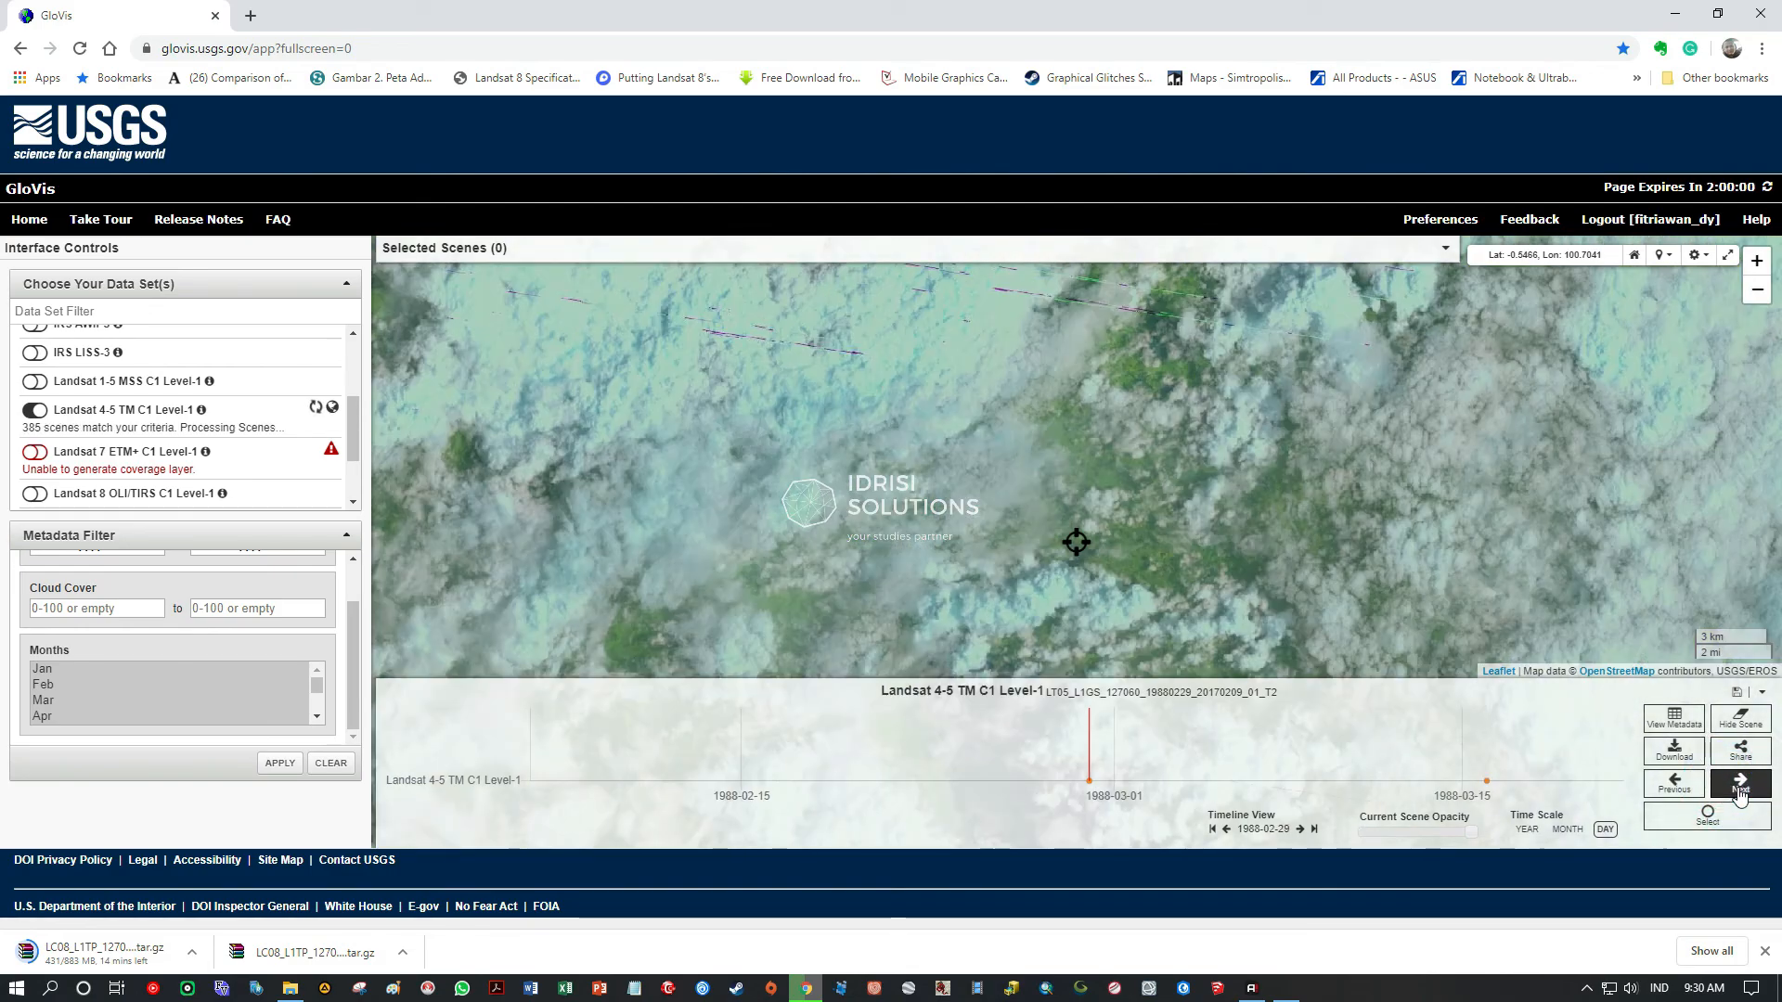
click(1739, 792)
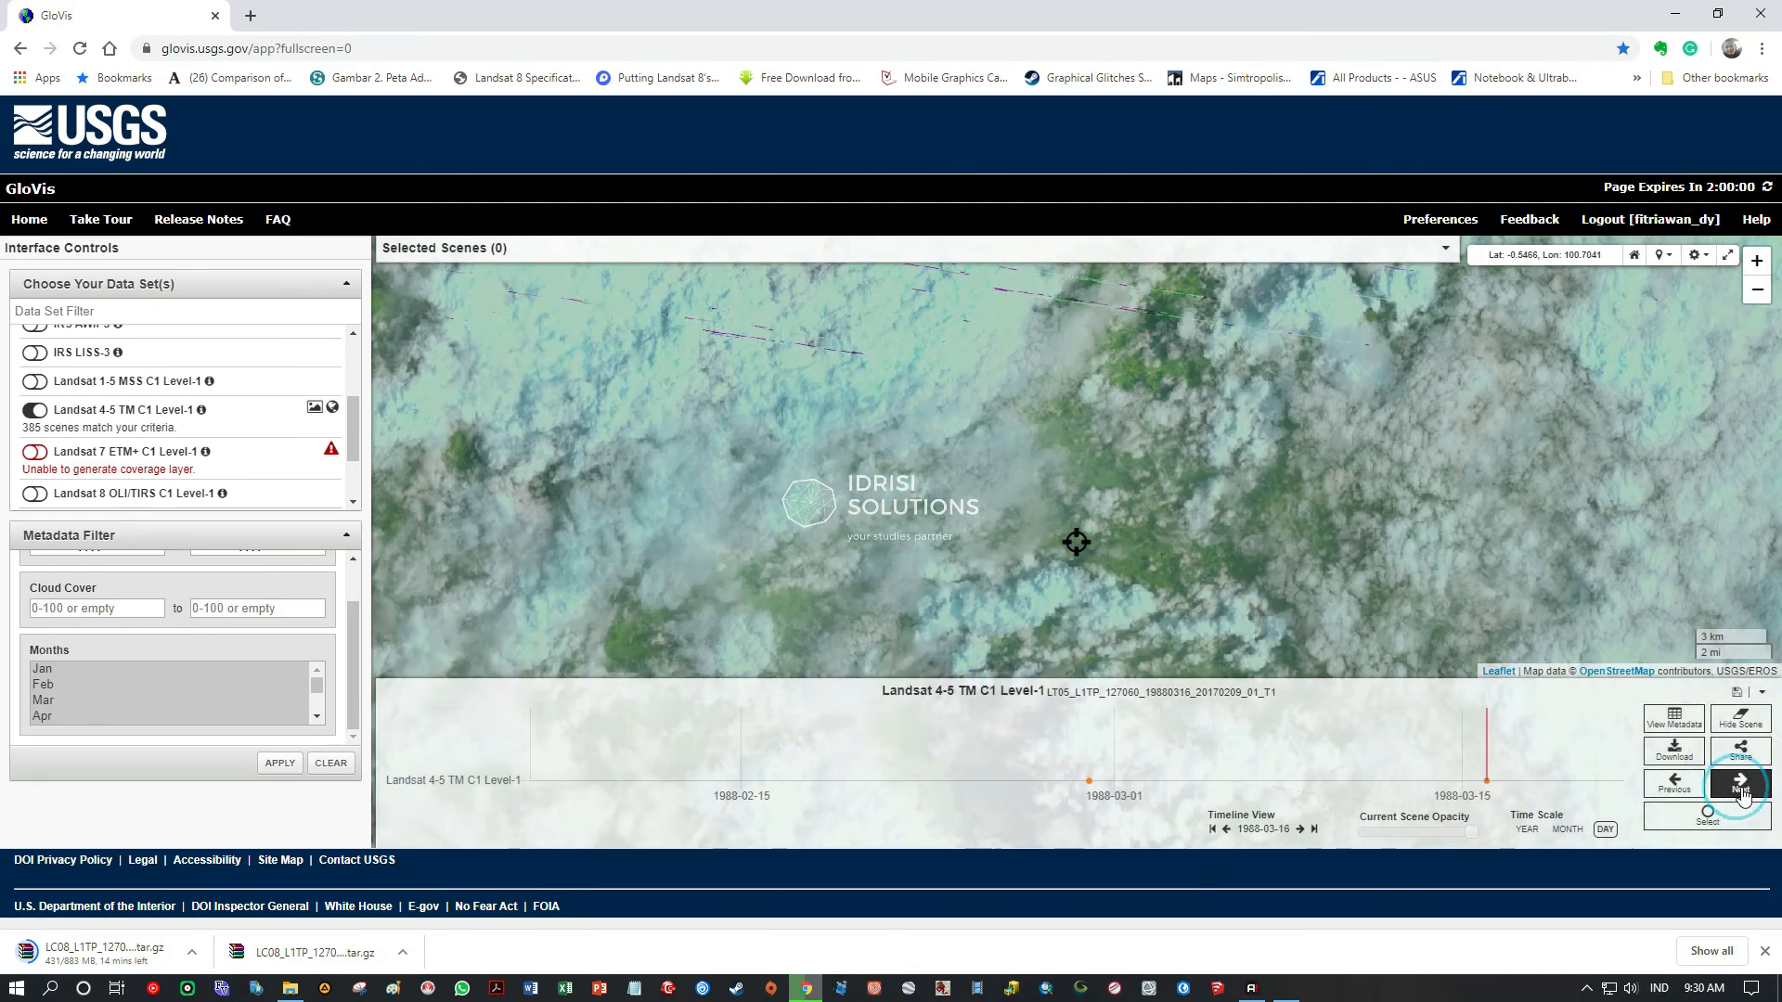
click(1741, 788)
click(1741, 789)
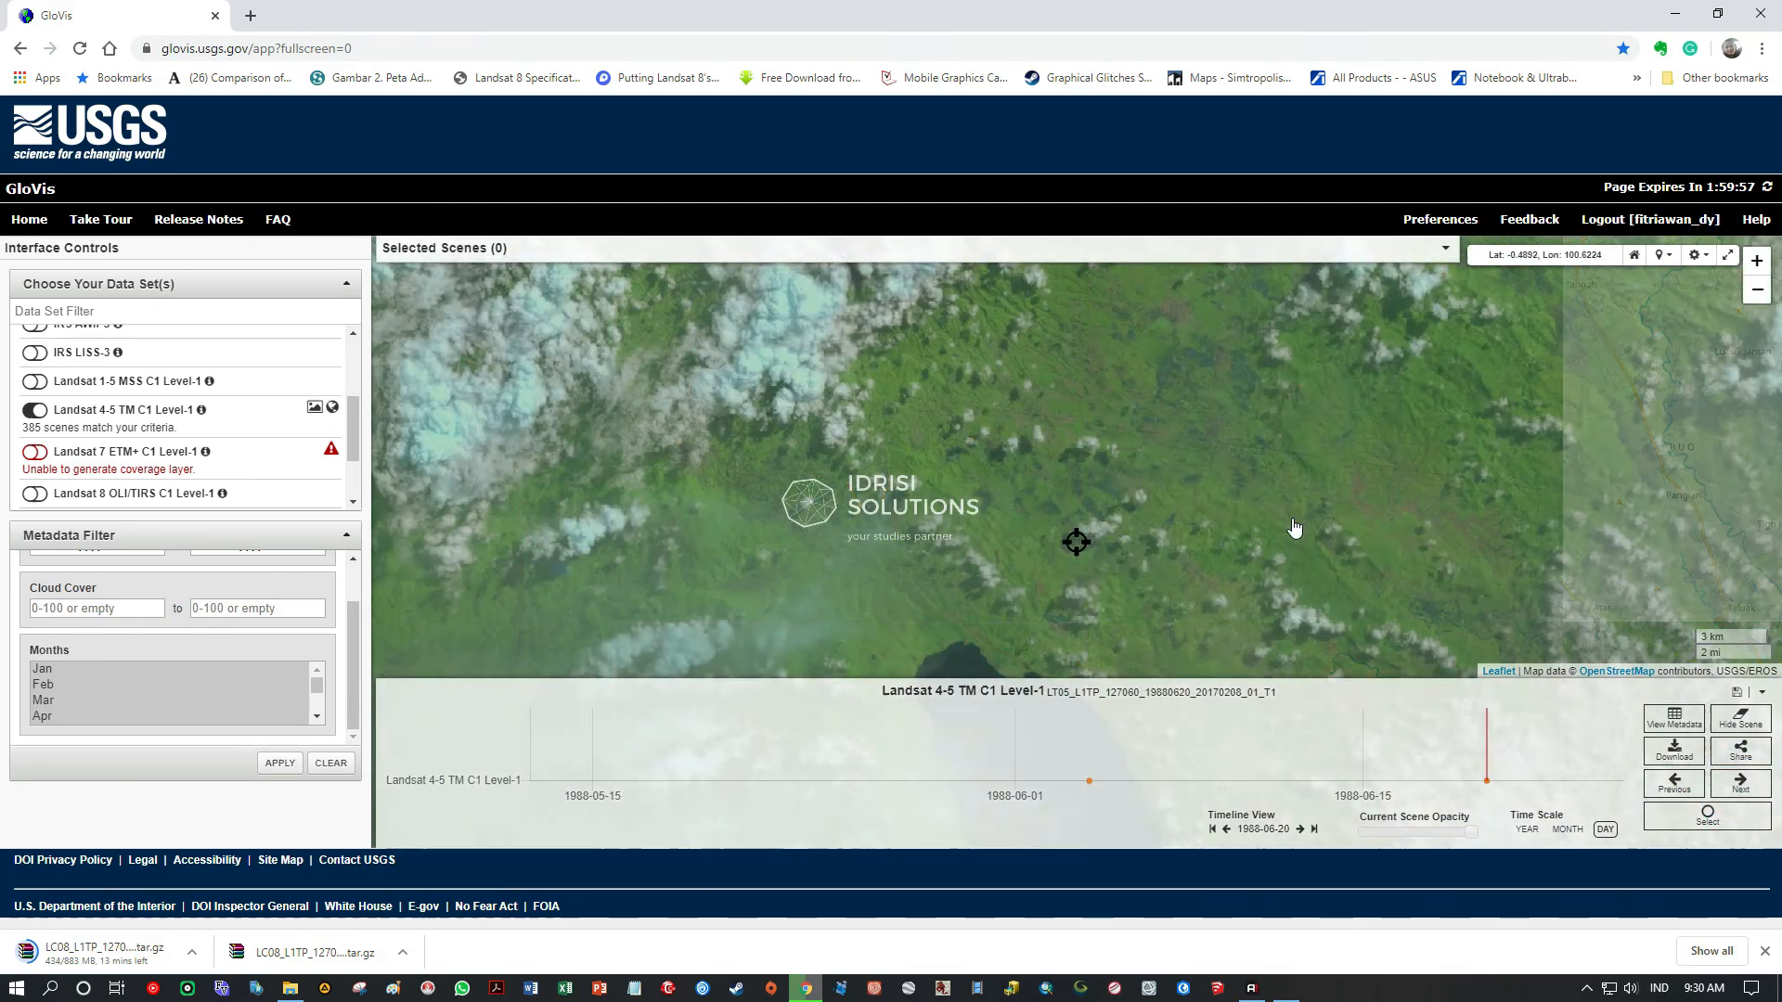
scroll(1260, 516, down, 1)
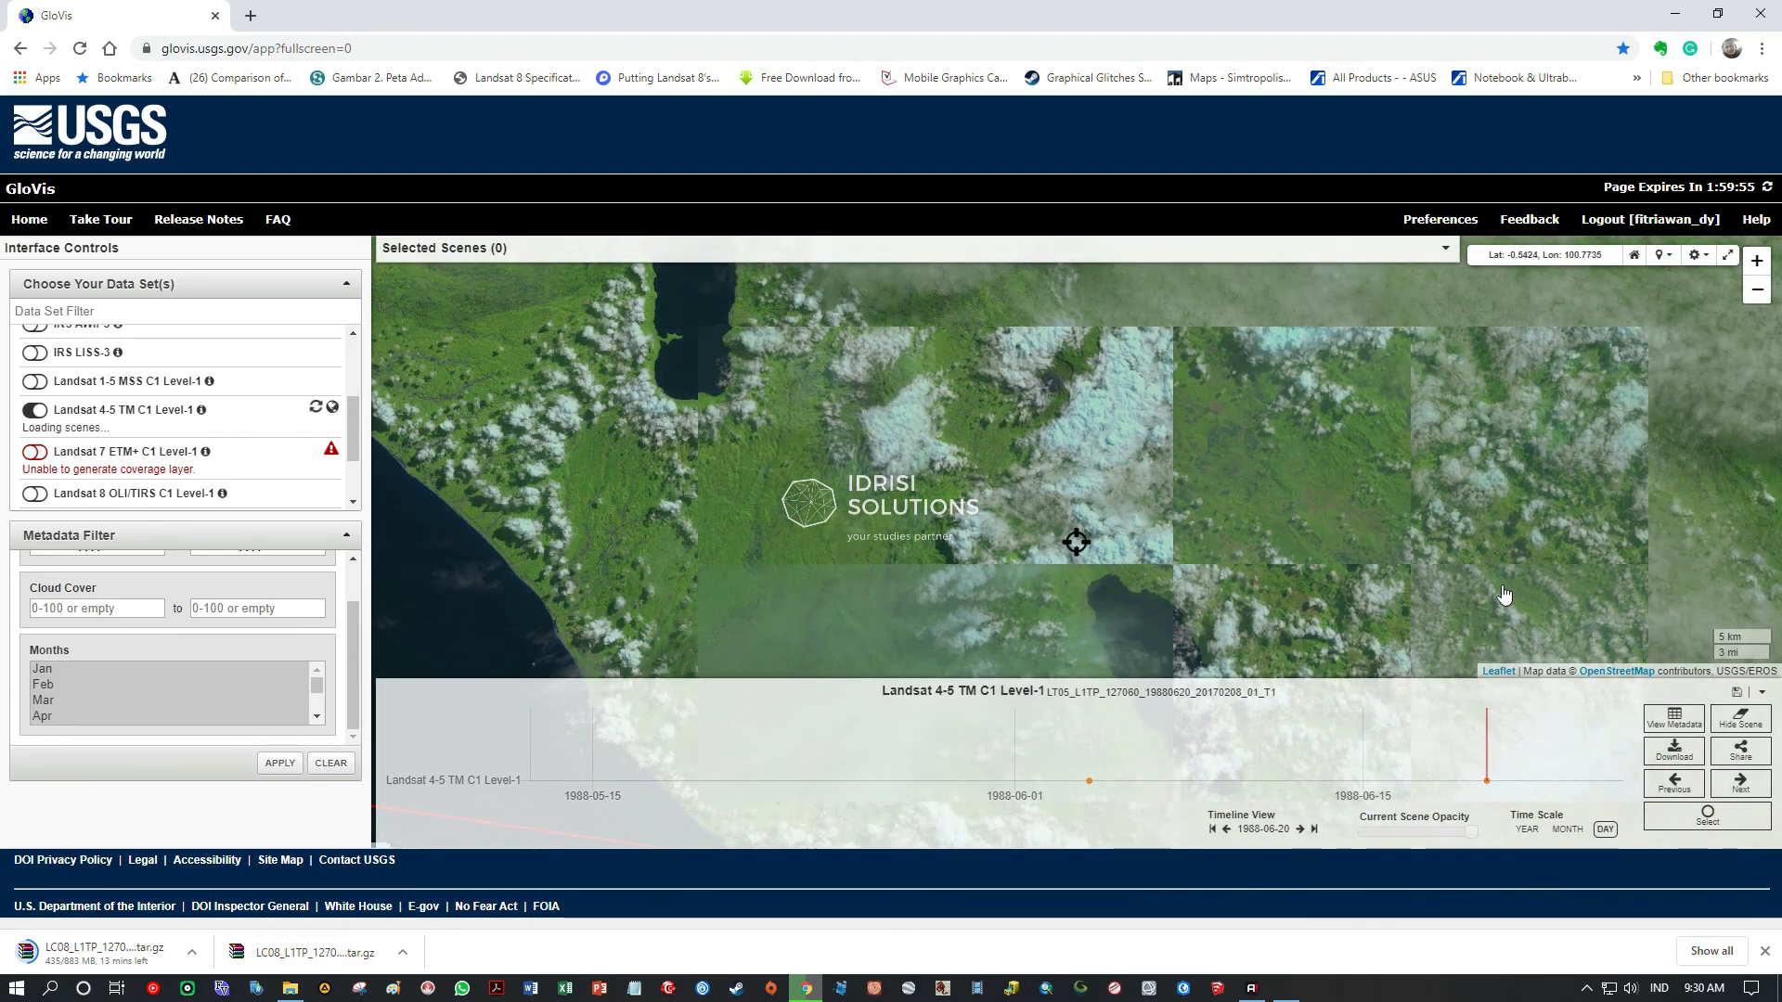
click(1742, 787)
click(1743, 789)
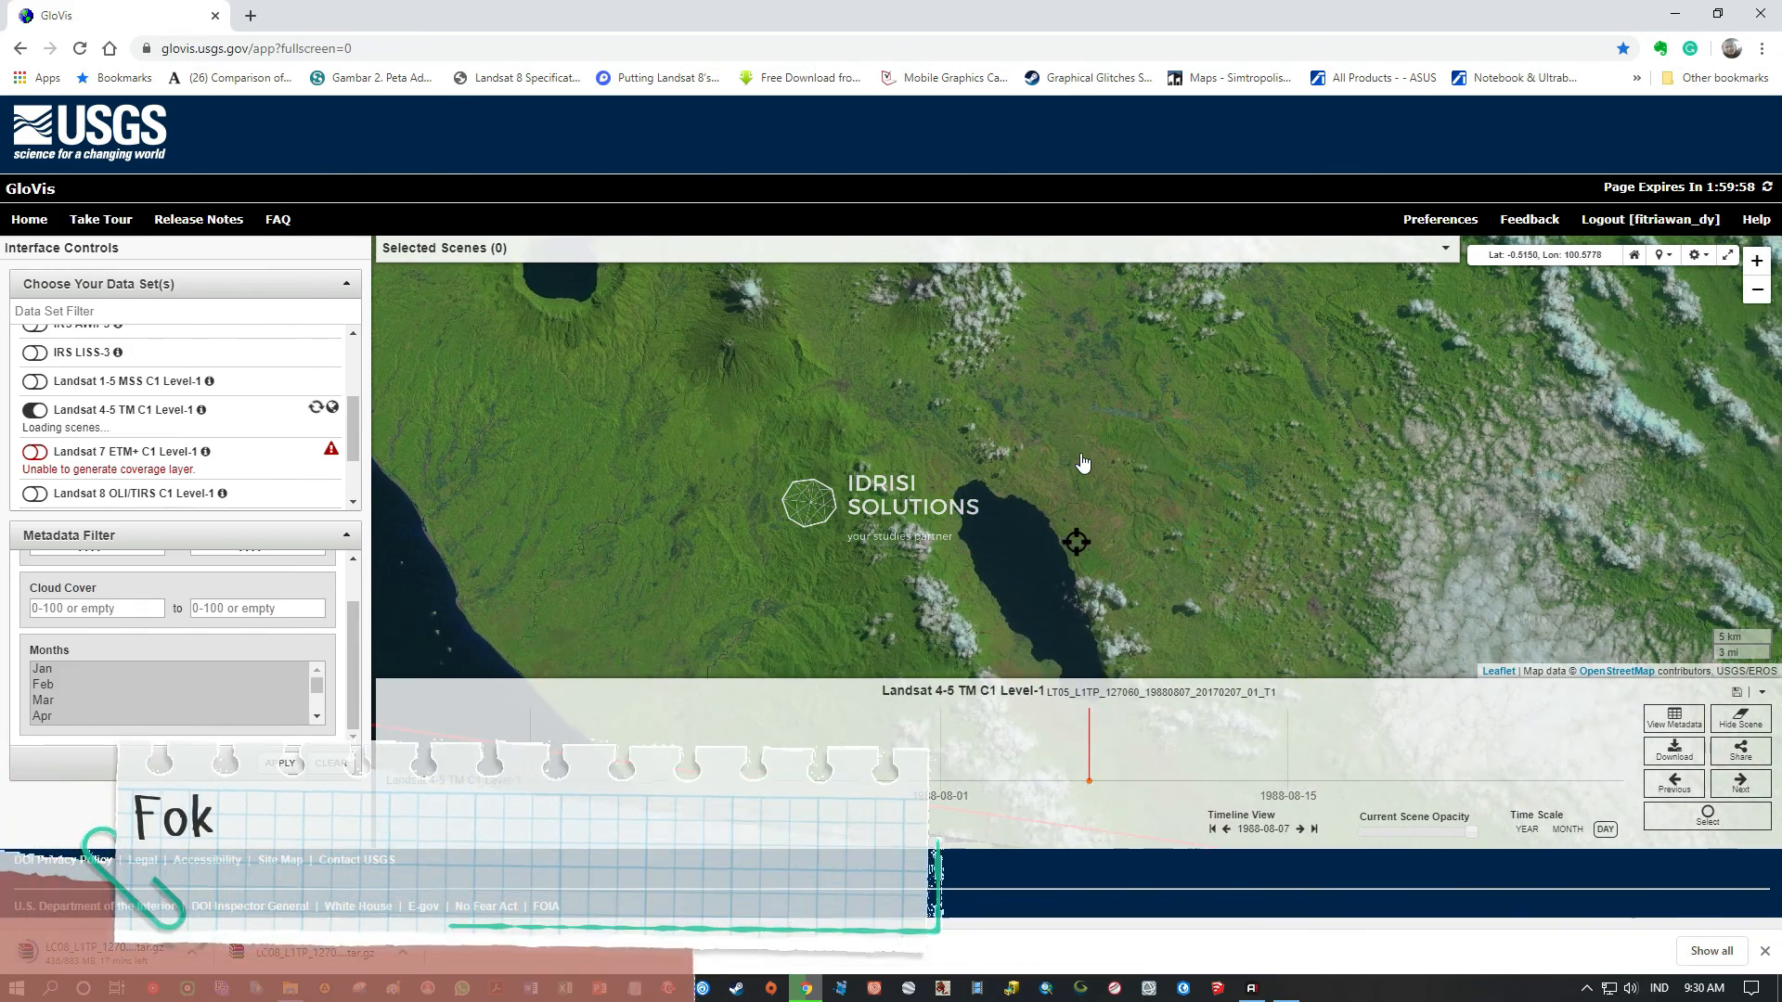
- Examine the cloud cover over the land and volcanoes north of the southern lake in the 1988-08-07 scene
scroll(1122, 464, up, 2)
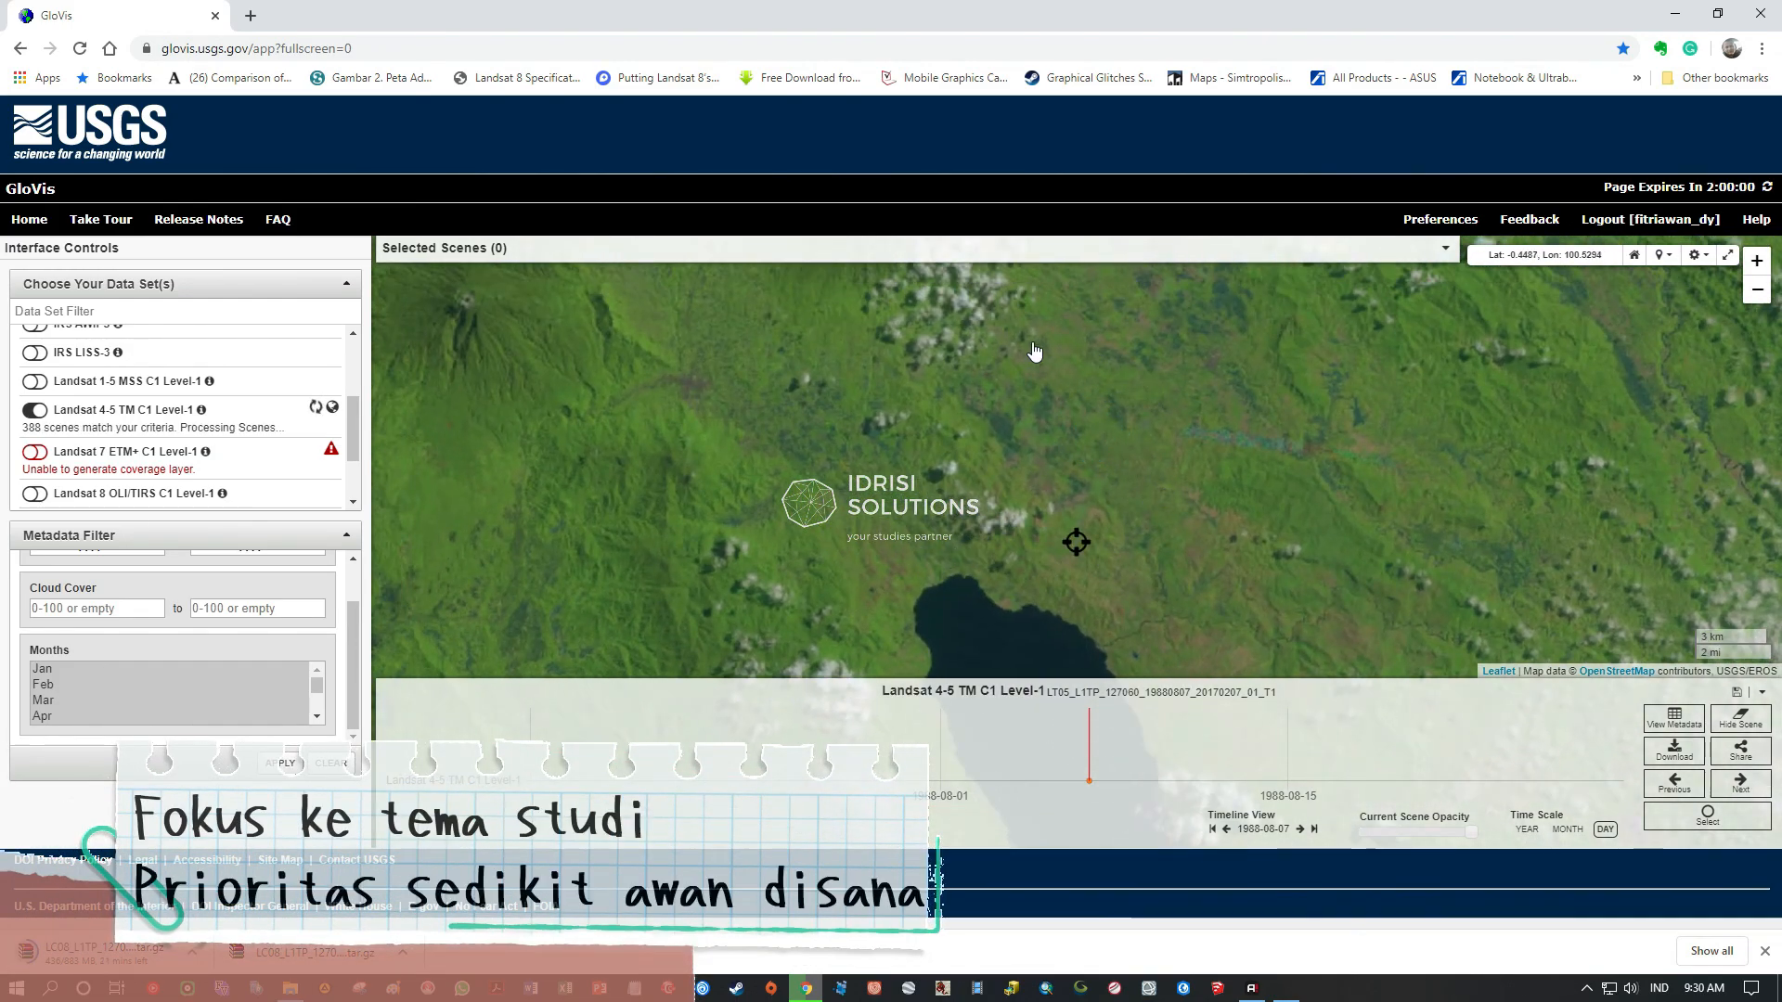
drag(1021, 455, 1177, 612)
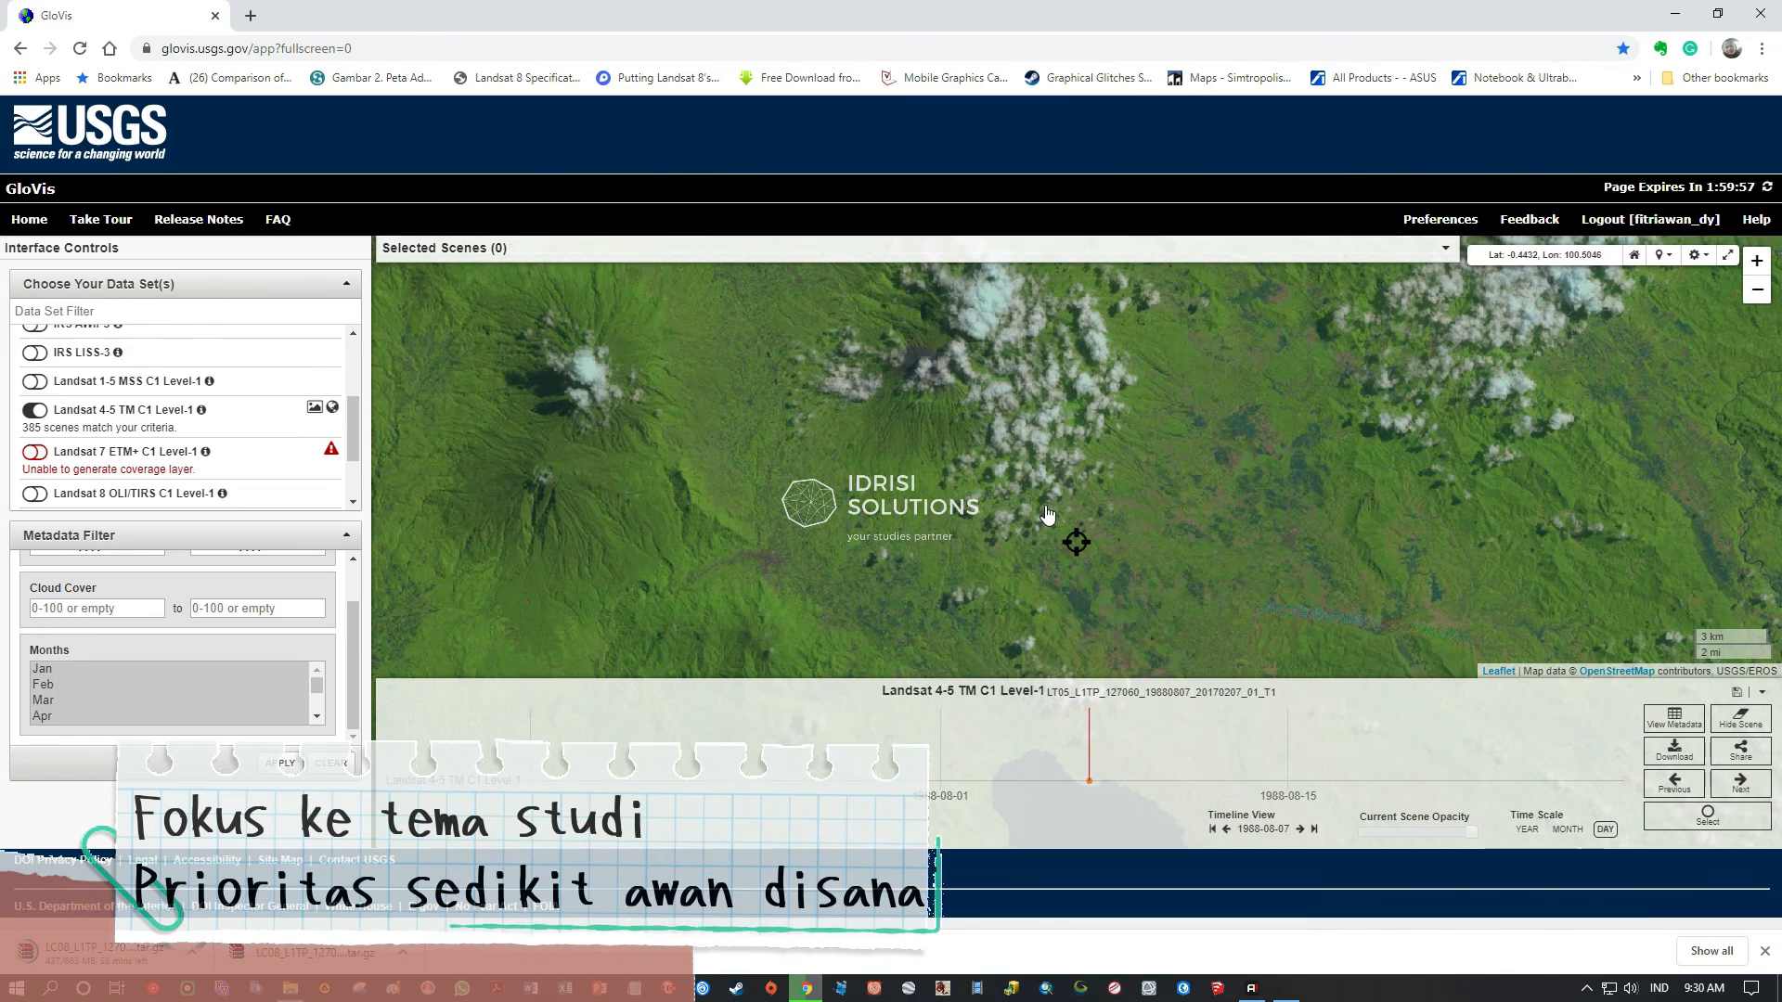
drag(1153, 569, 1051, 397)
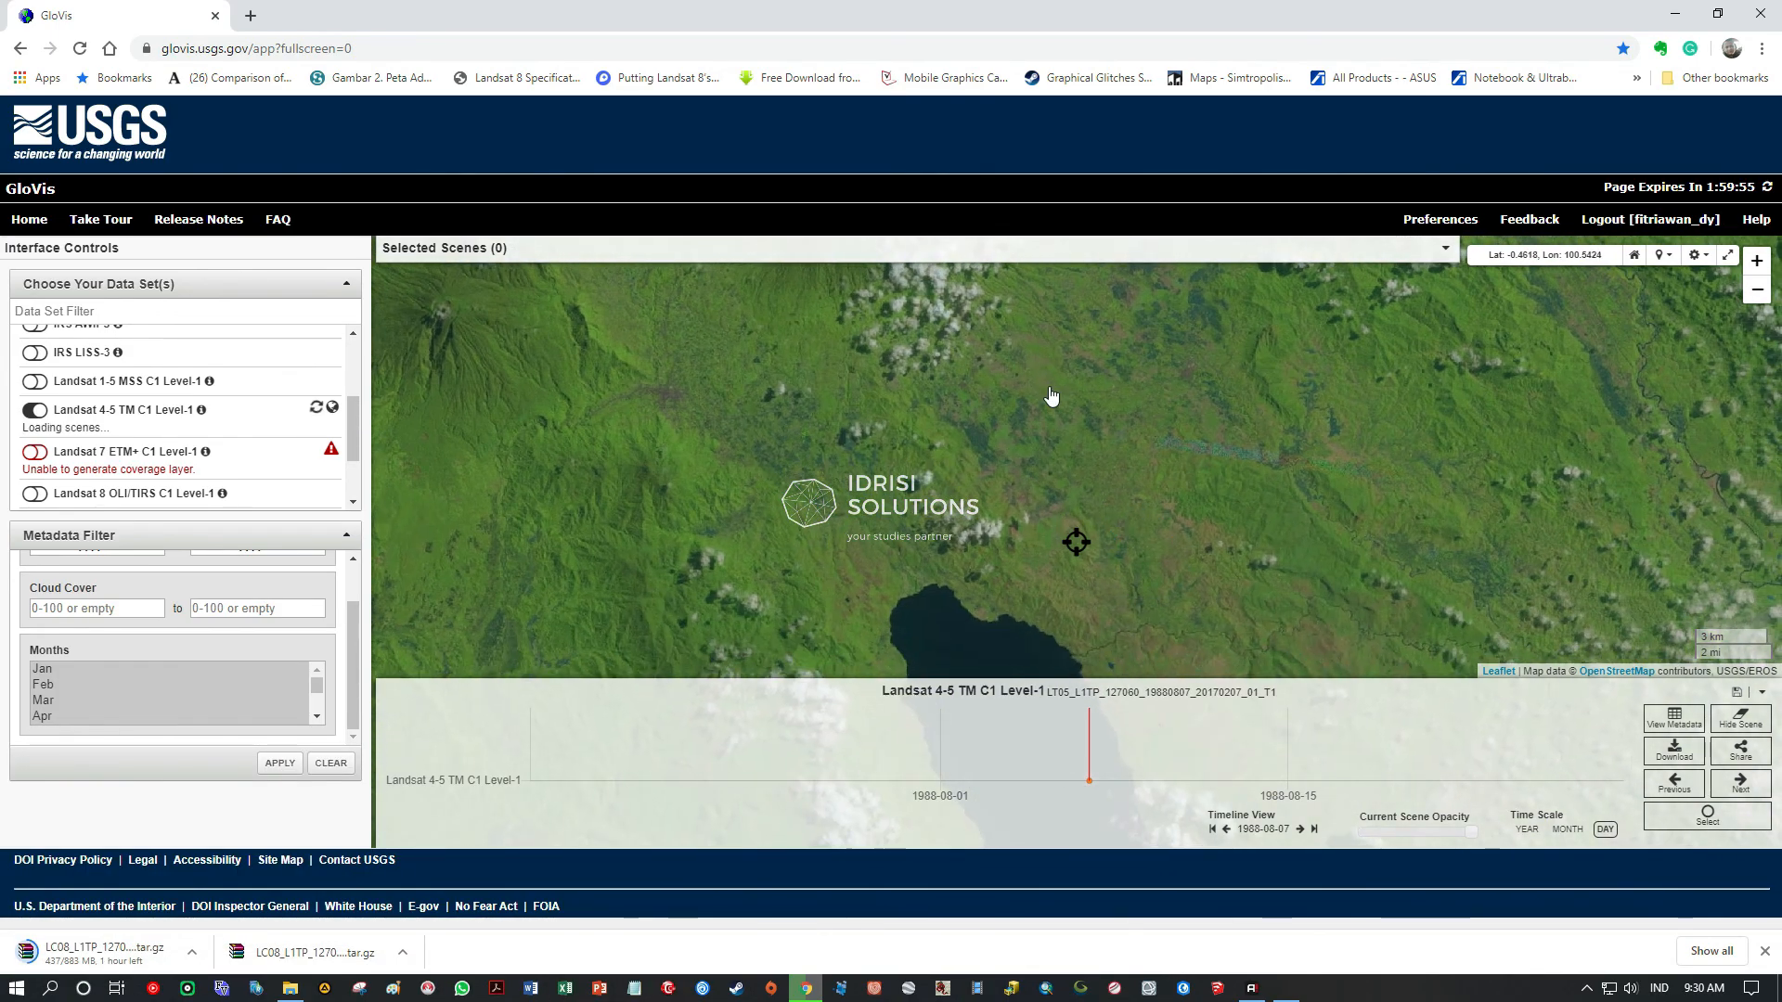
- Step forward through the later Landsat 4-5 TM acquisitions to the scene of 1989-07-25
click(1741, 784)
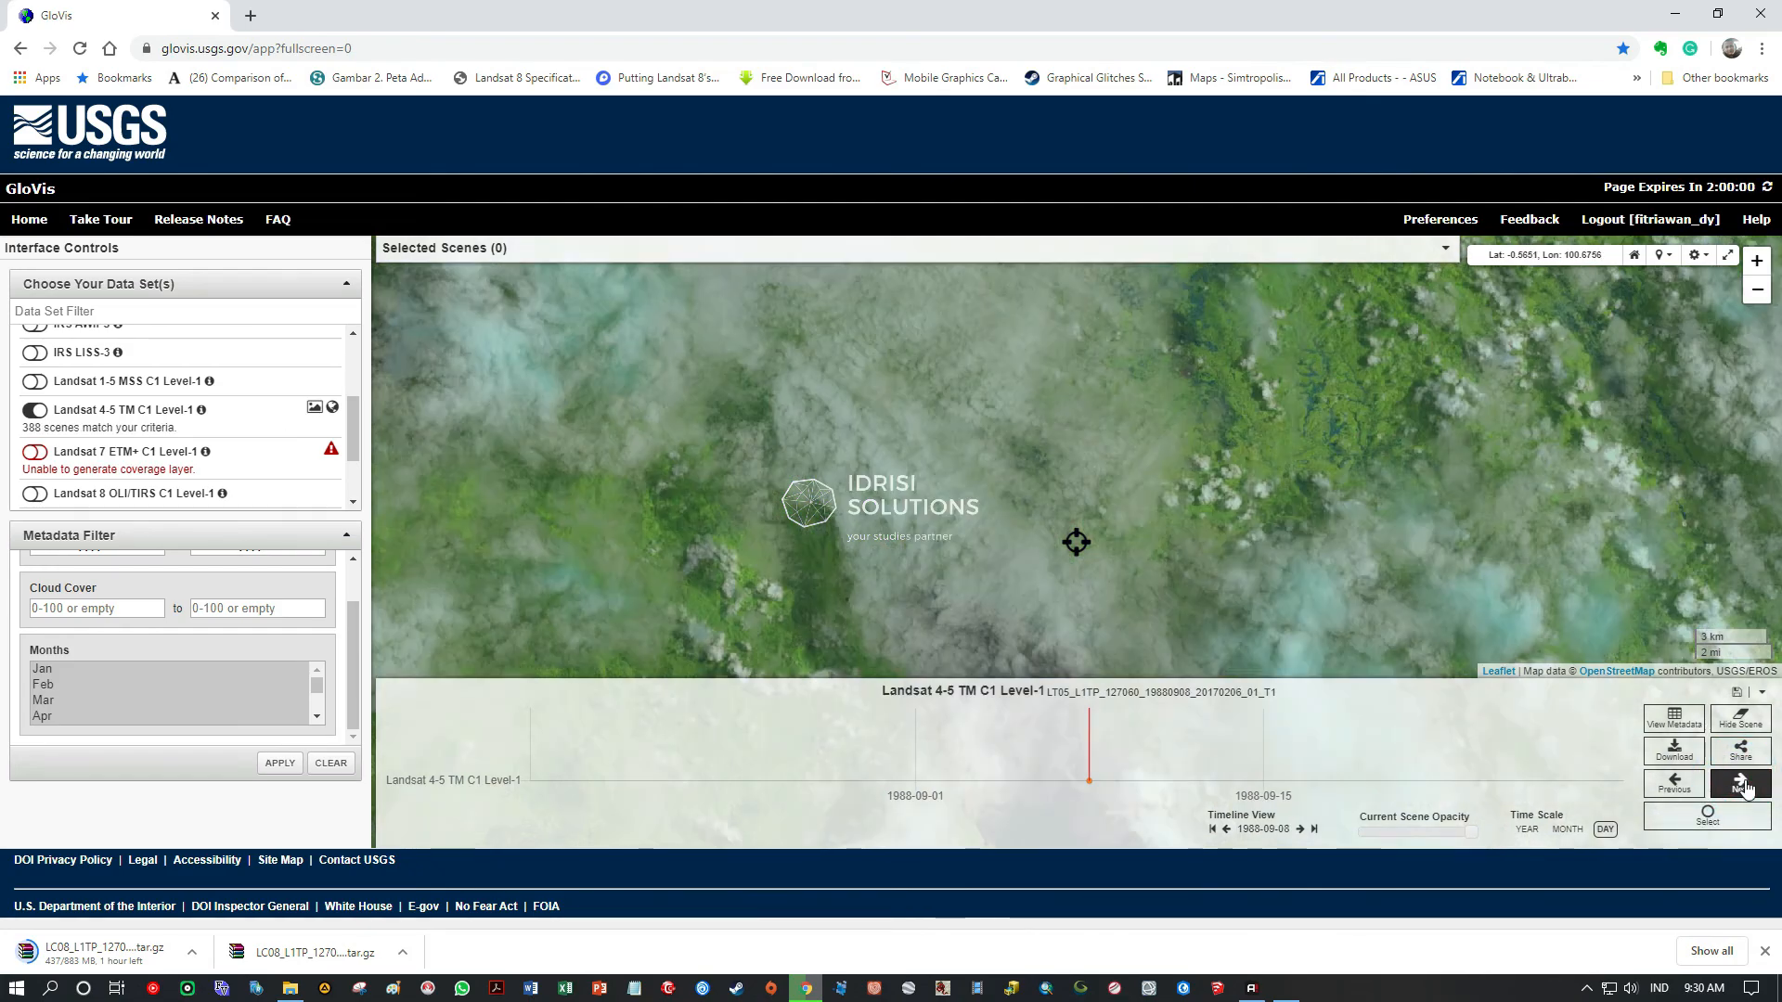
click(1741, 784)
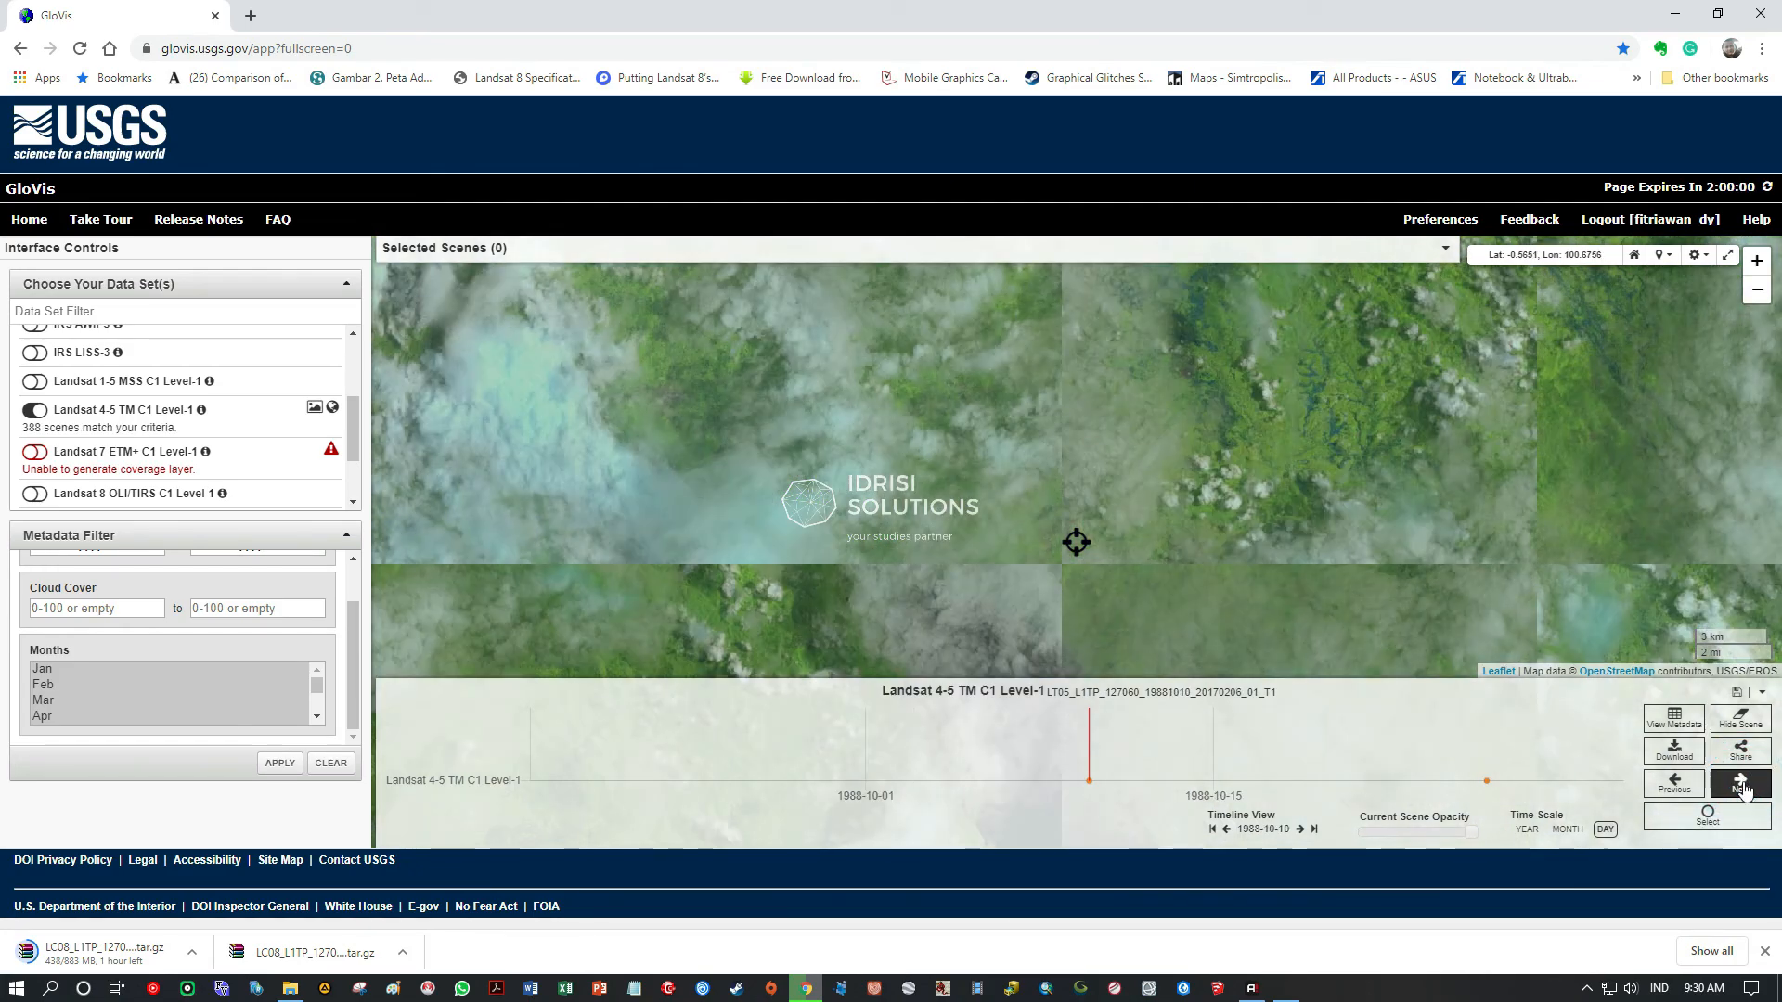
click(1741, 785)
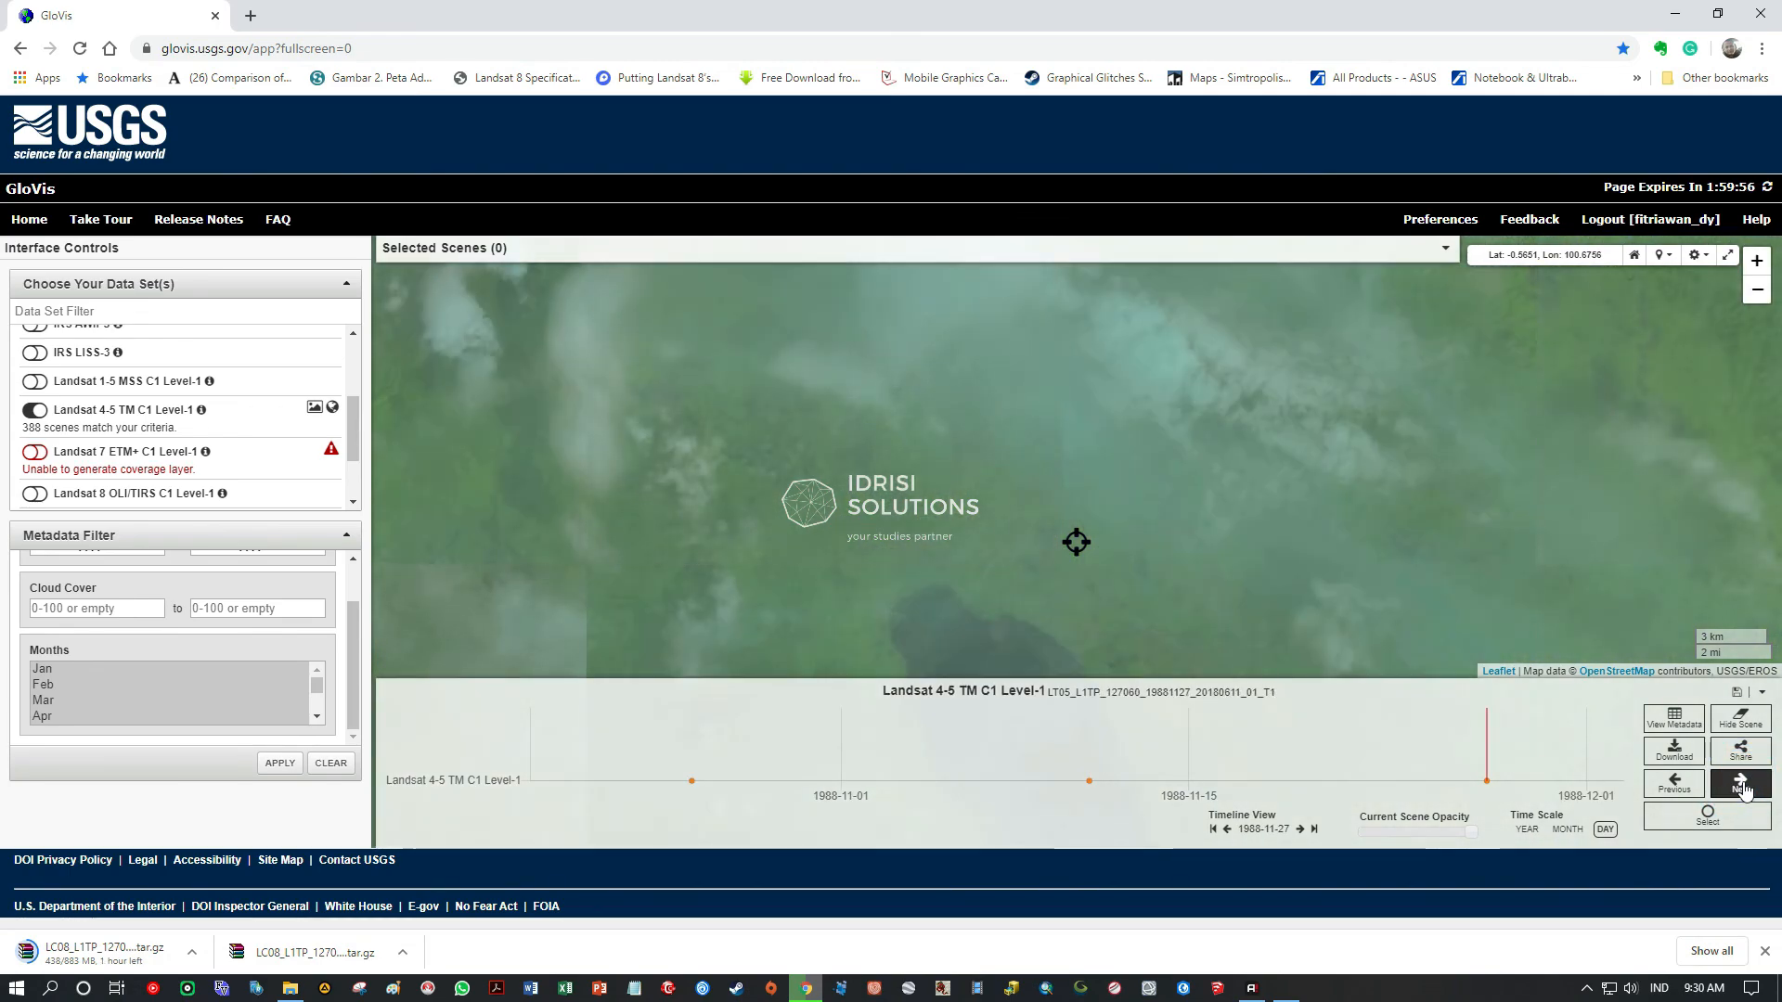
click(1741, 785)
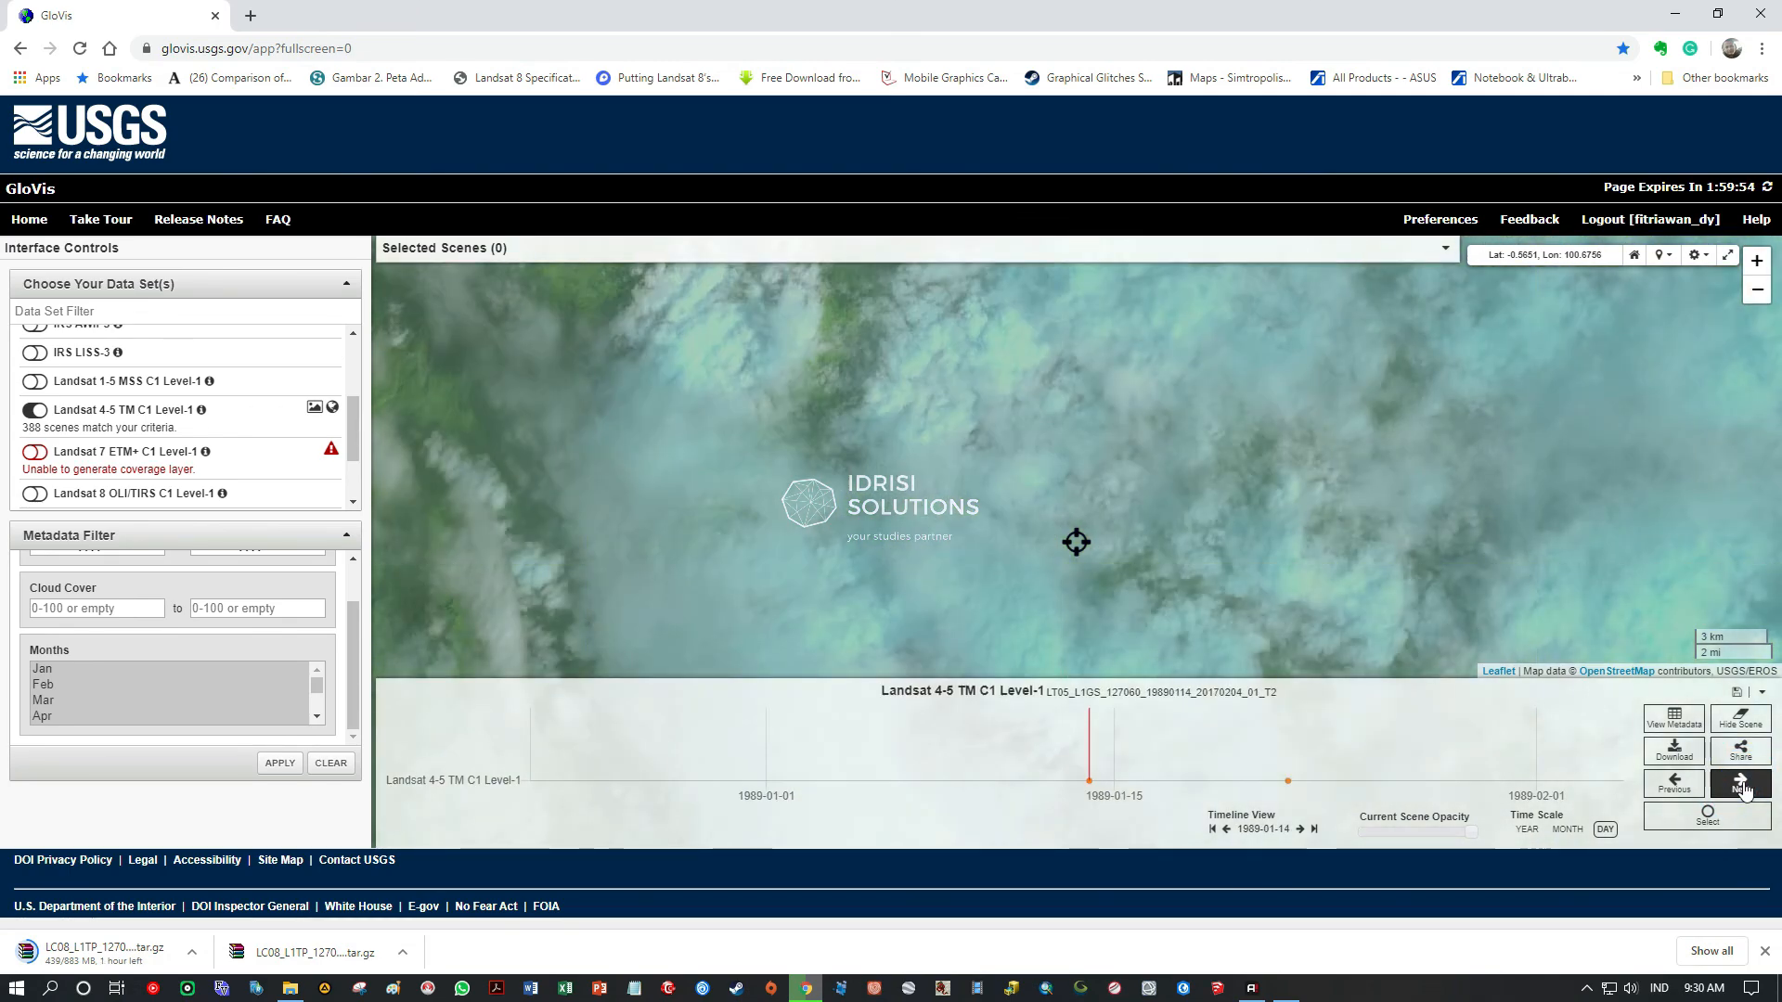
click(1741, 785)
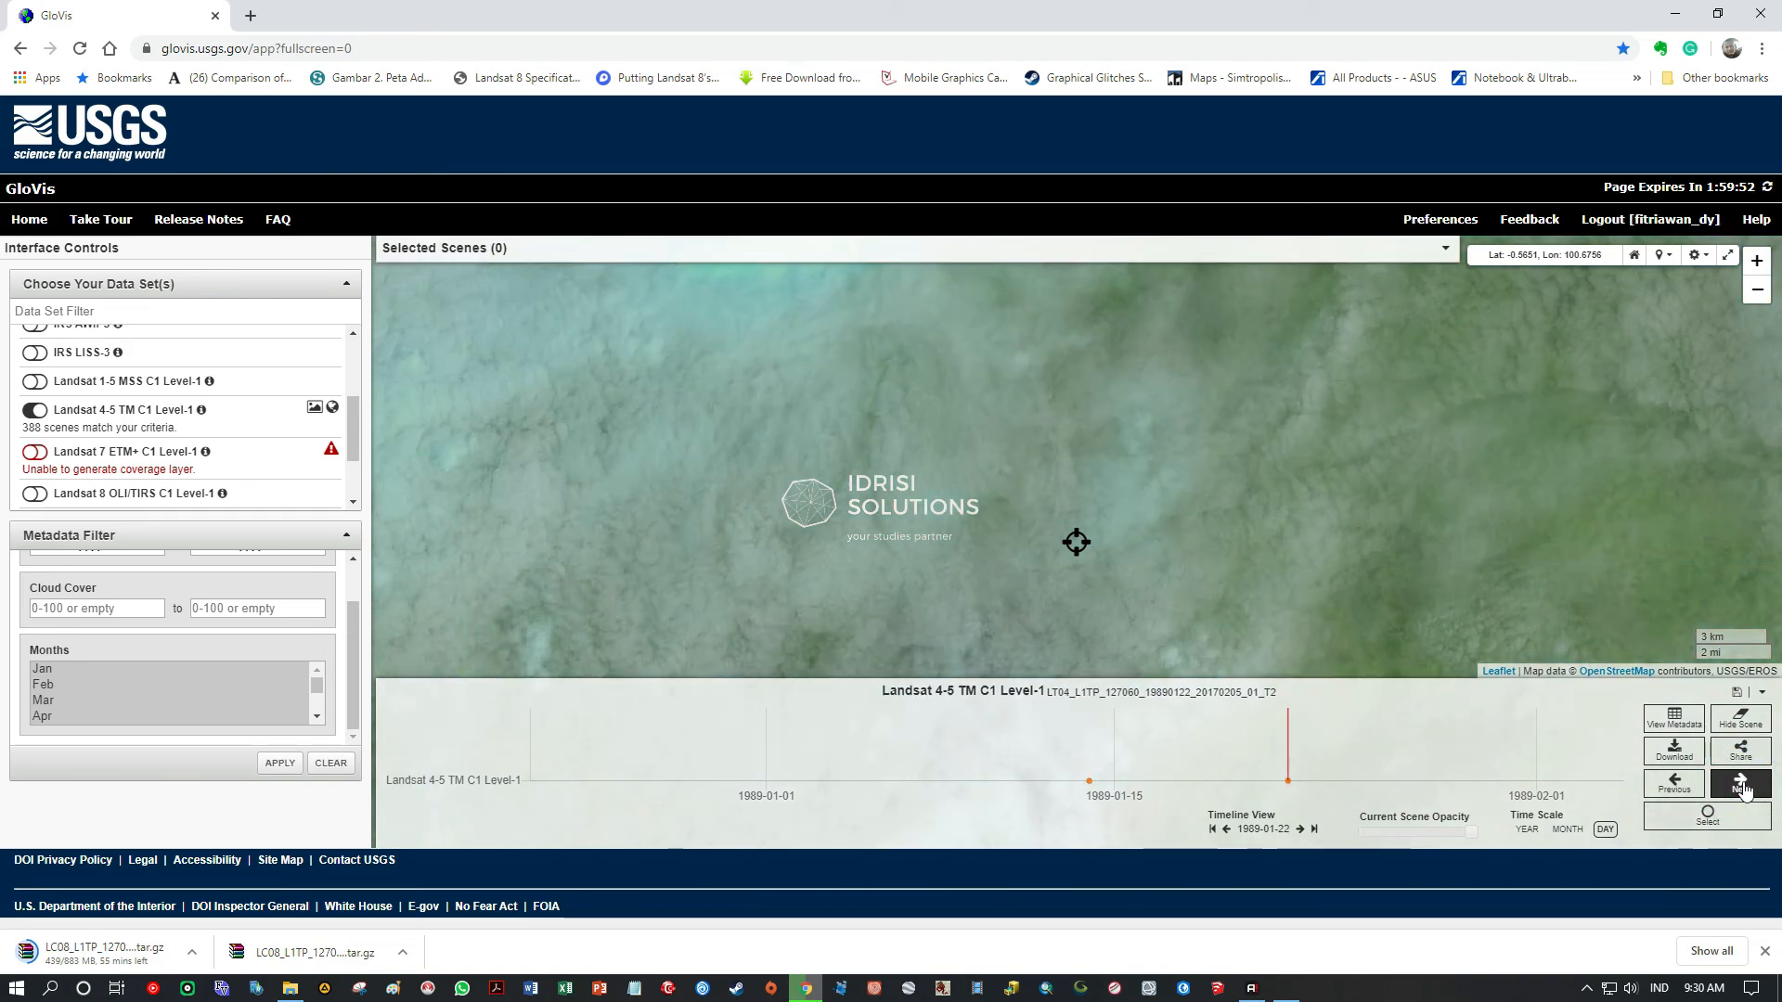
click(1742, 785)
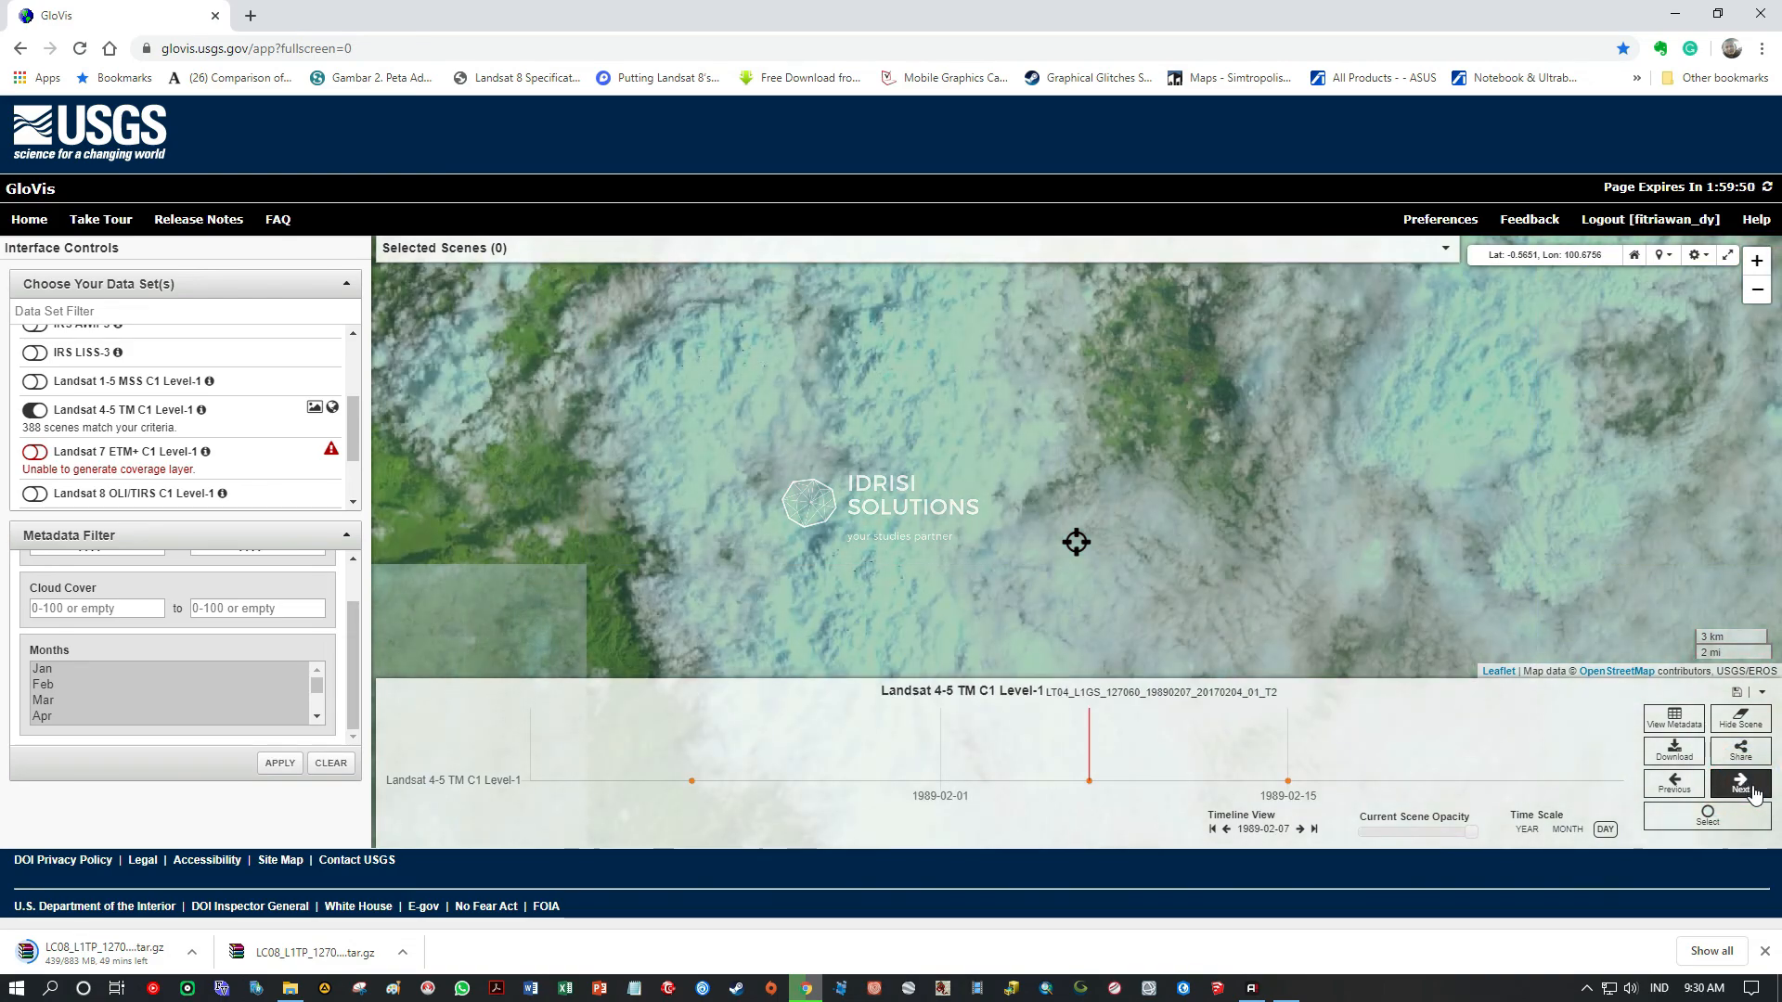
click(1742, 785)
click(1741, 785)
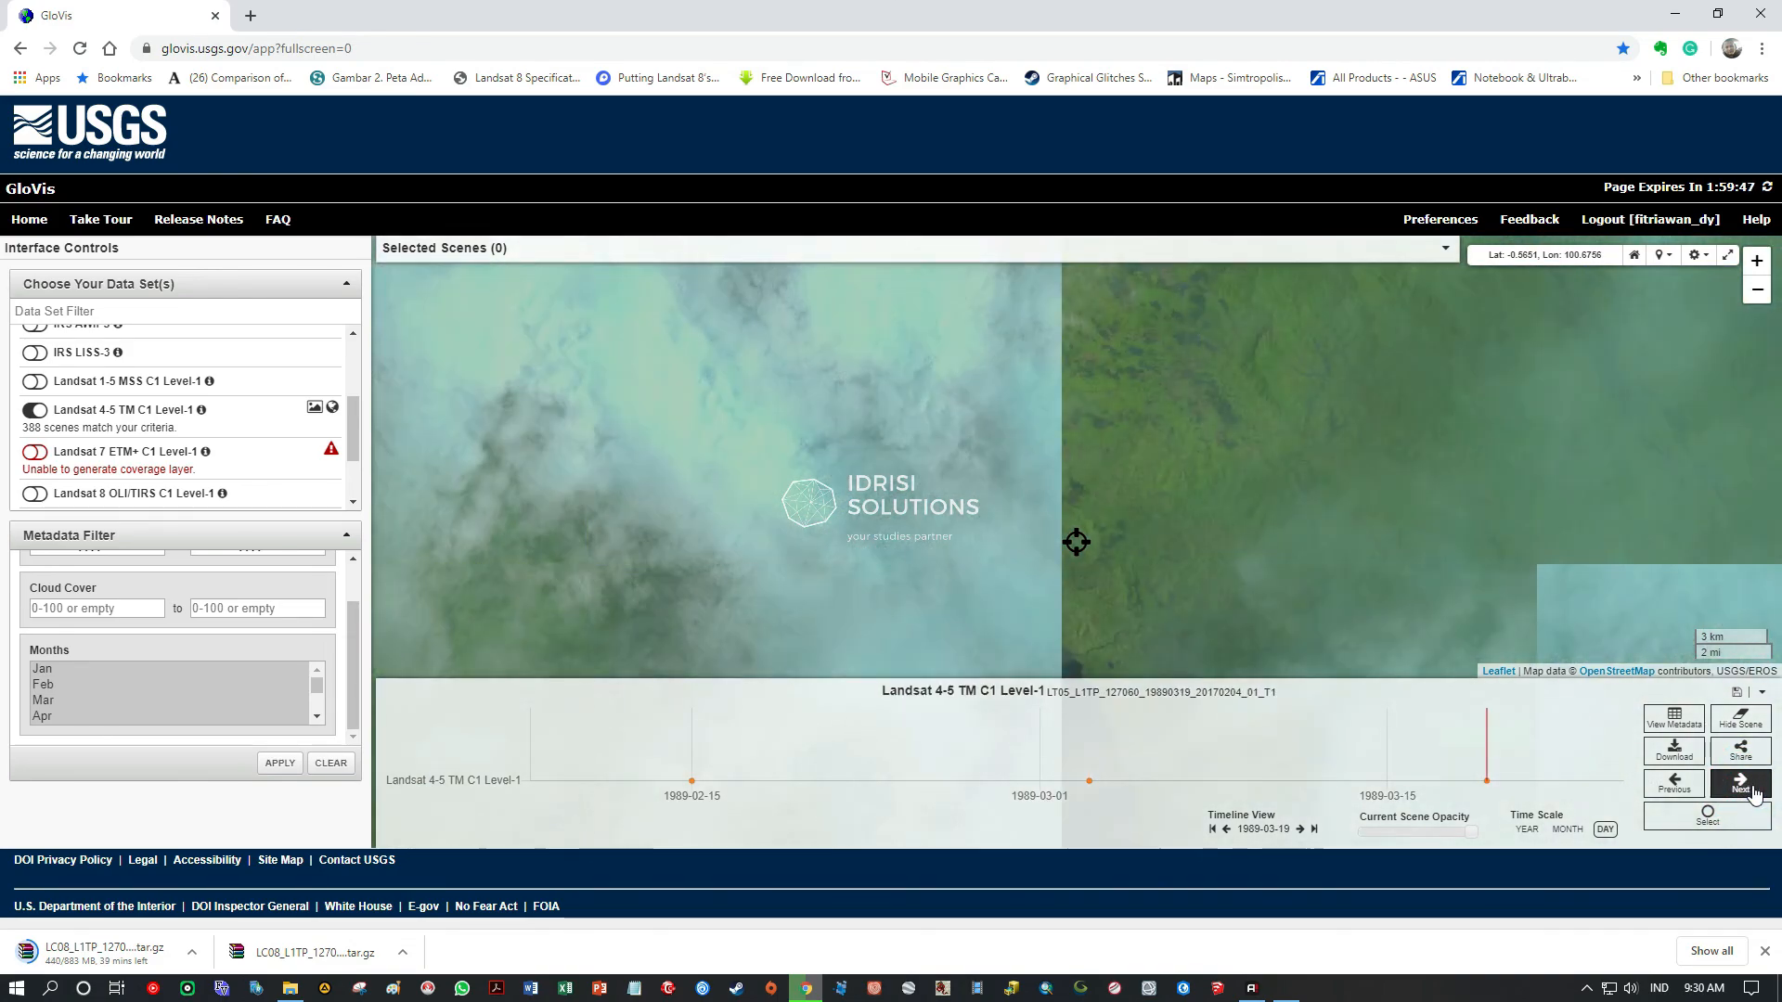
click(1741, 785)
click(1742, 785)
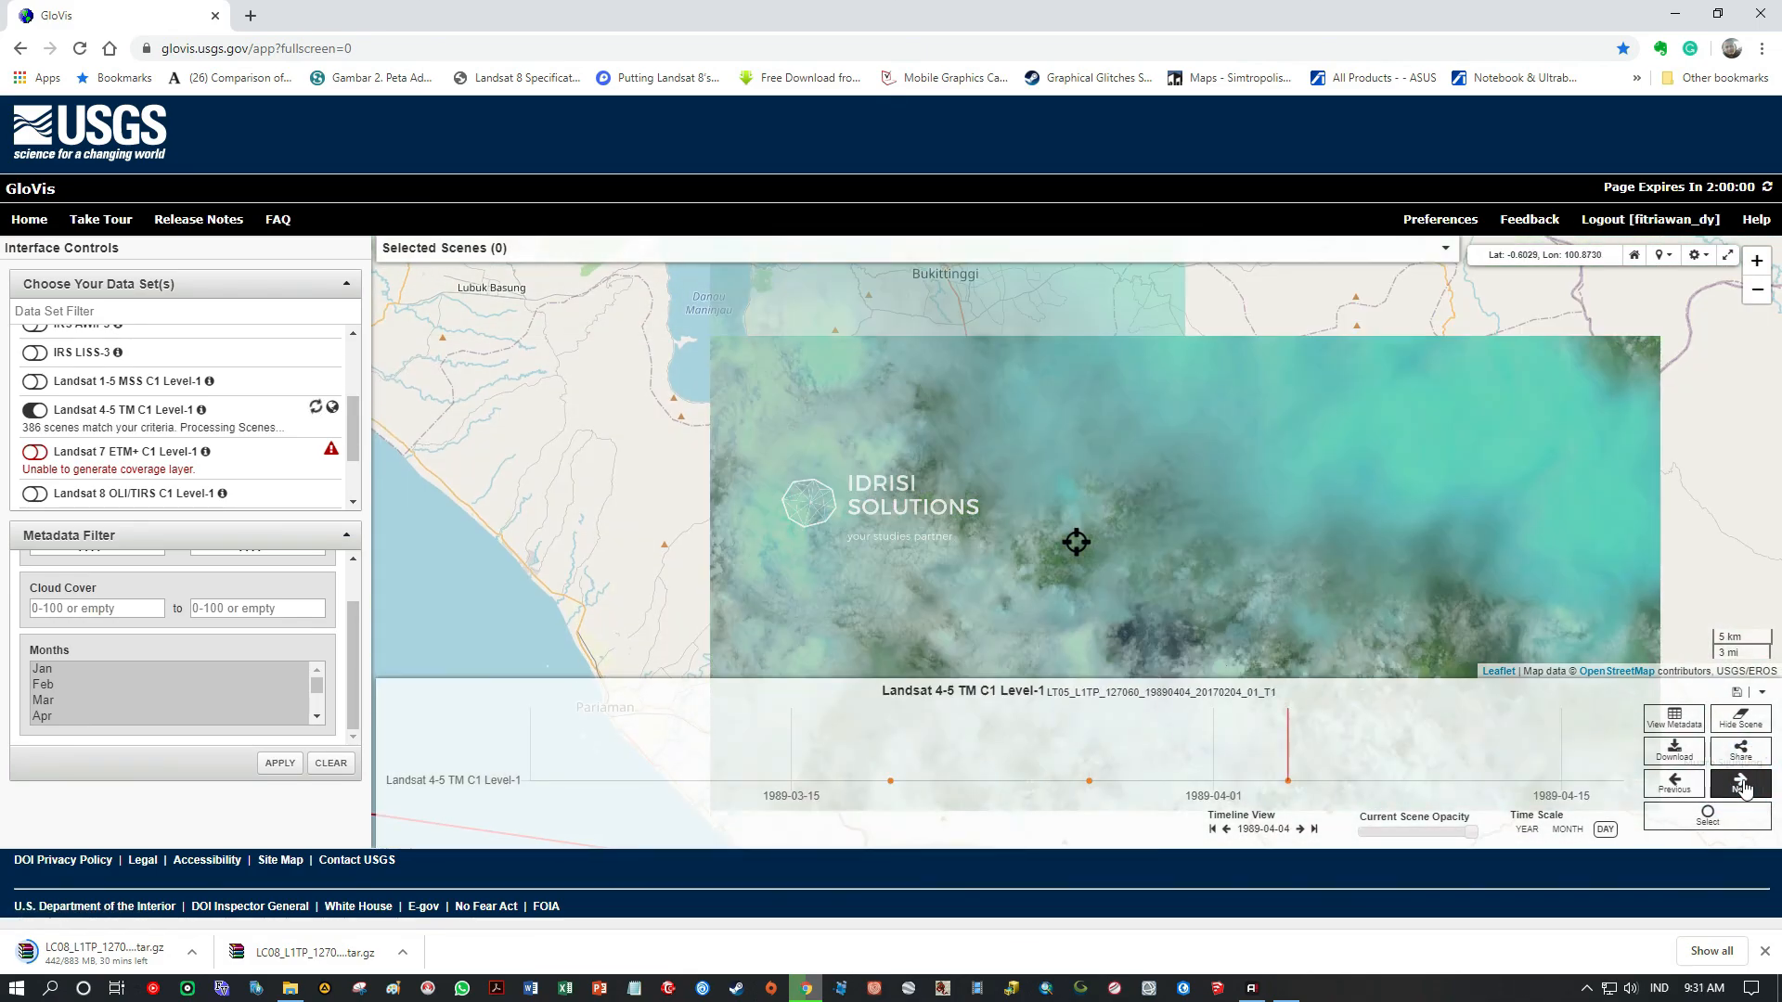
click(1742, 785)
click(1741, 785)
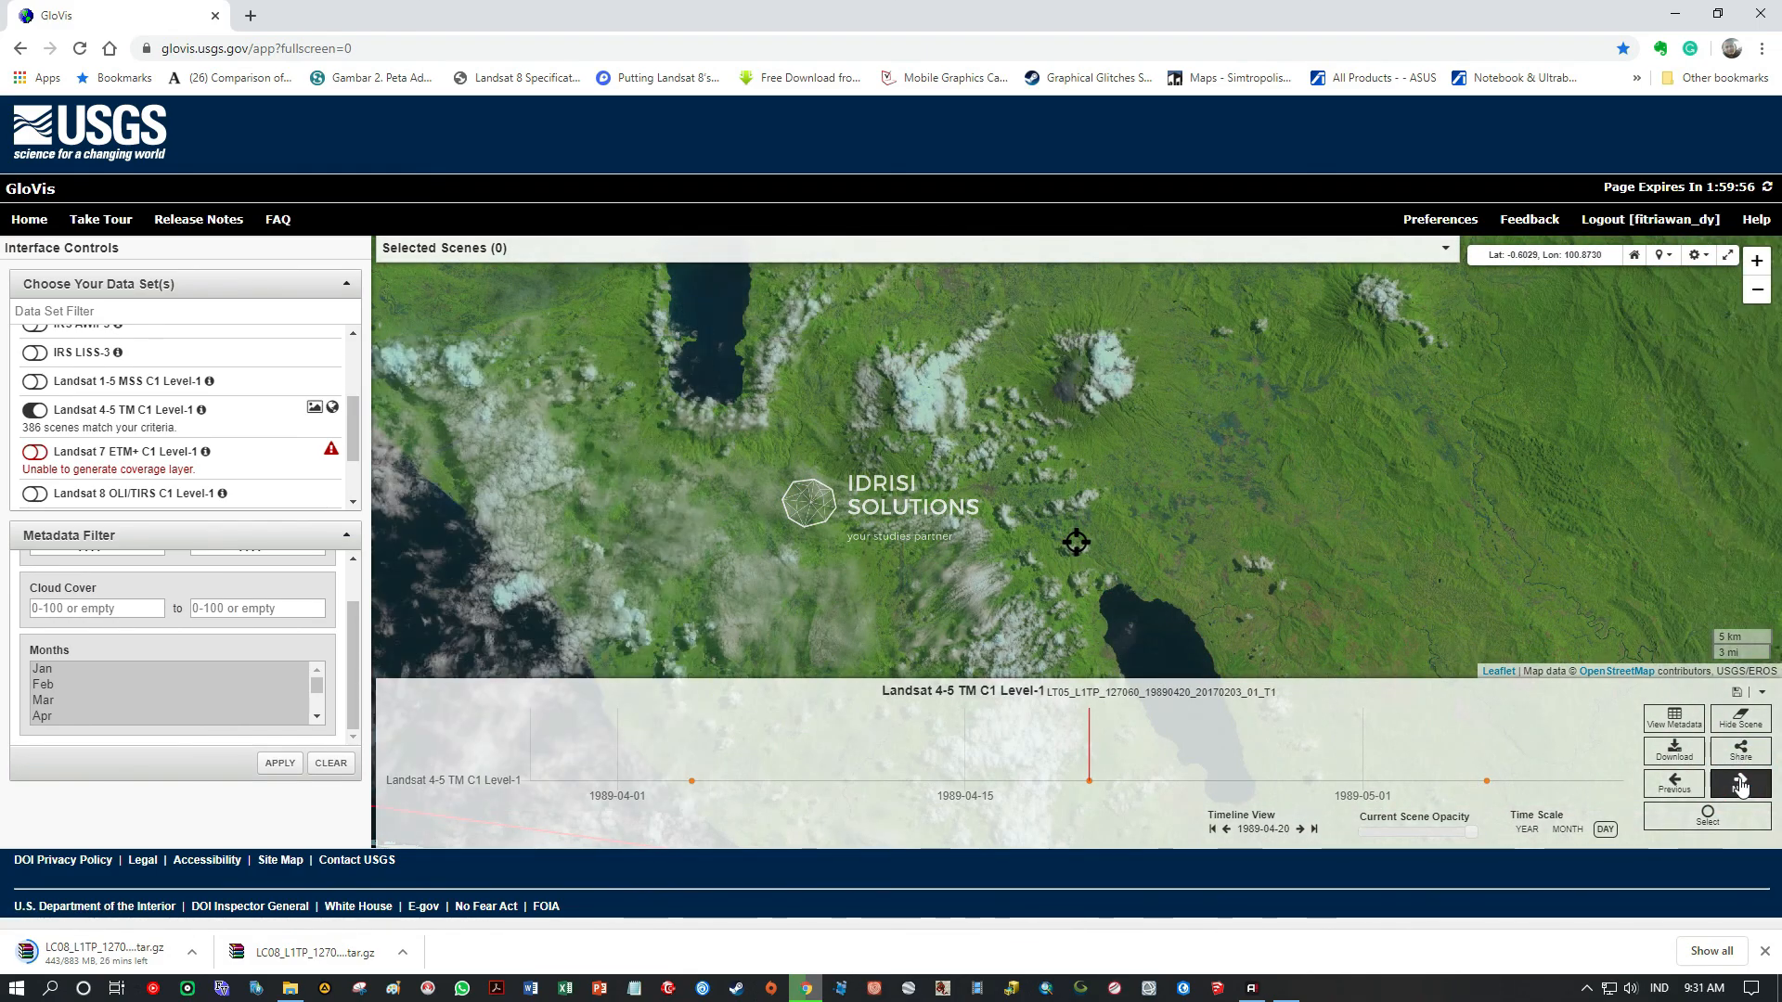
click(1742, 785)
click(1741, 785)
click(1742, 785)
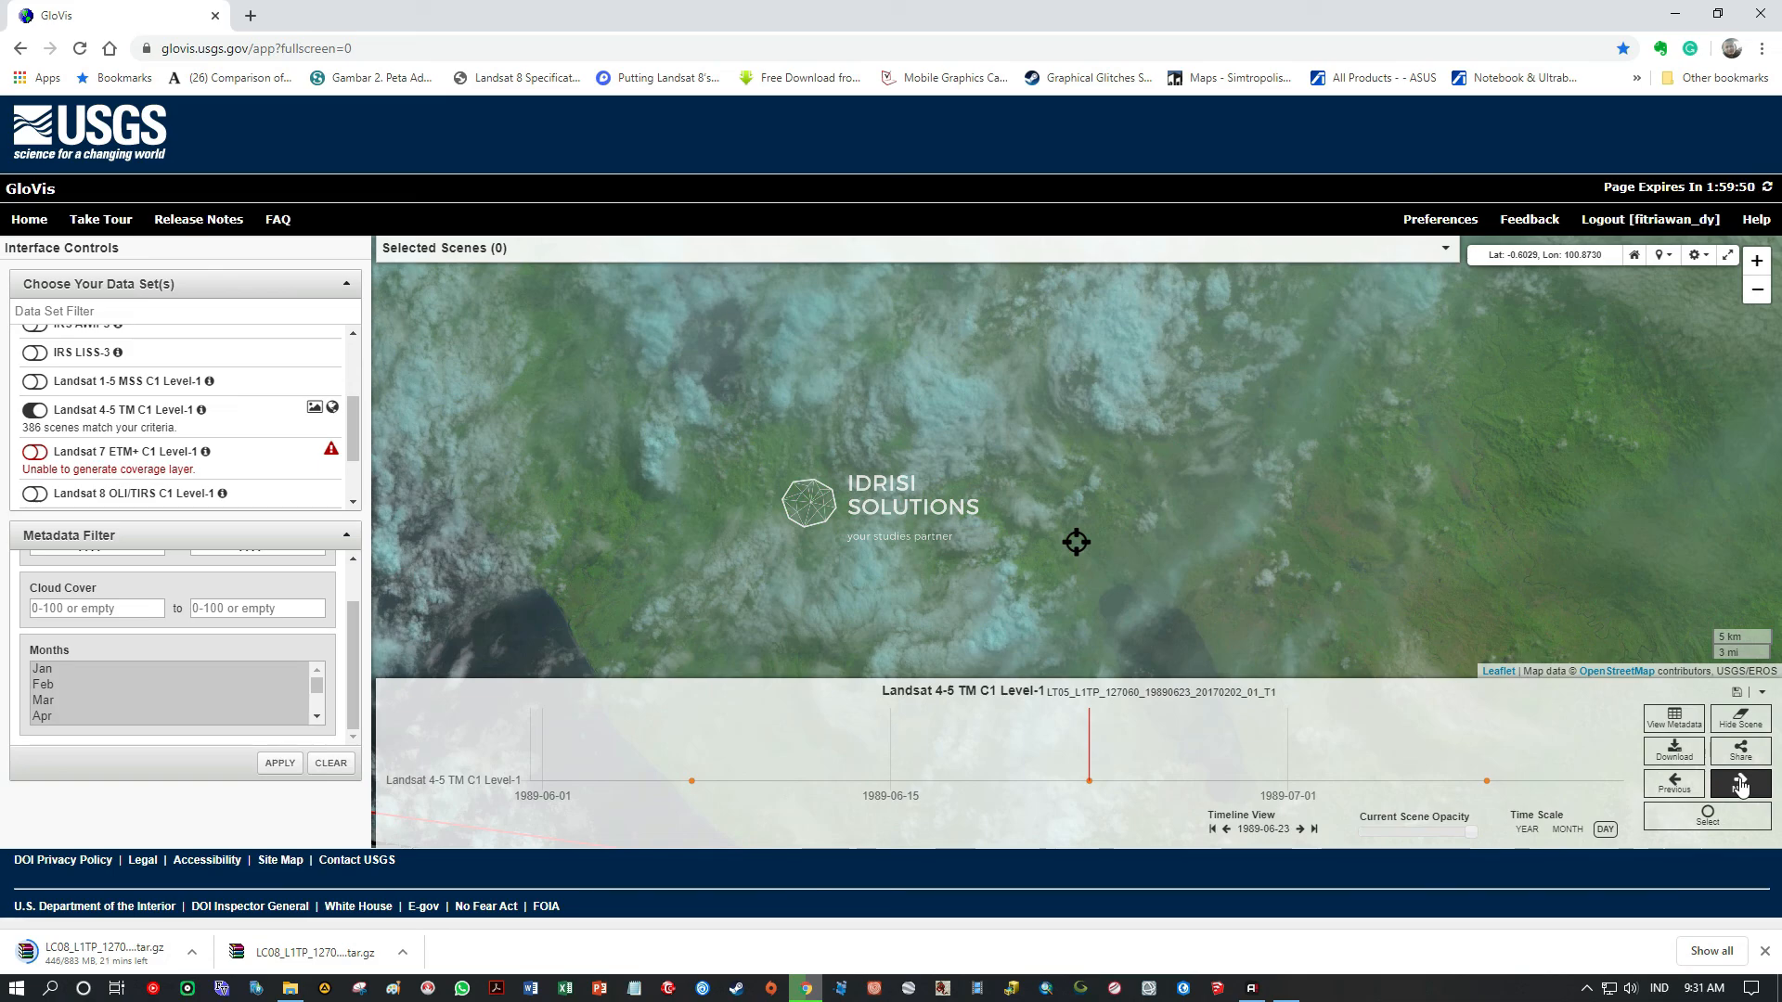
click(1741, 785)
click(1742, 785)
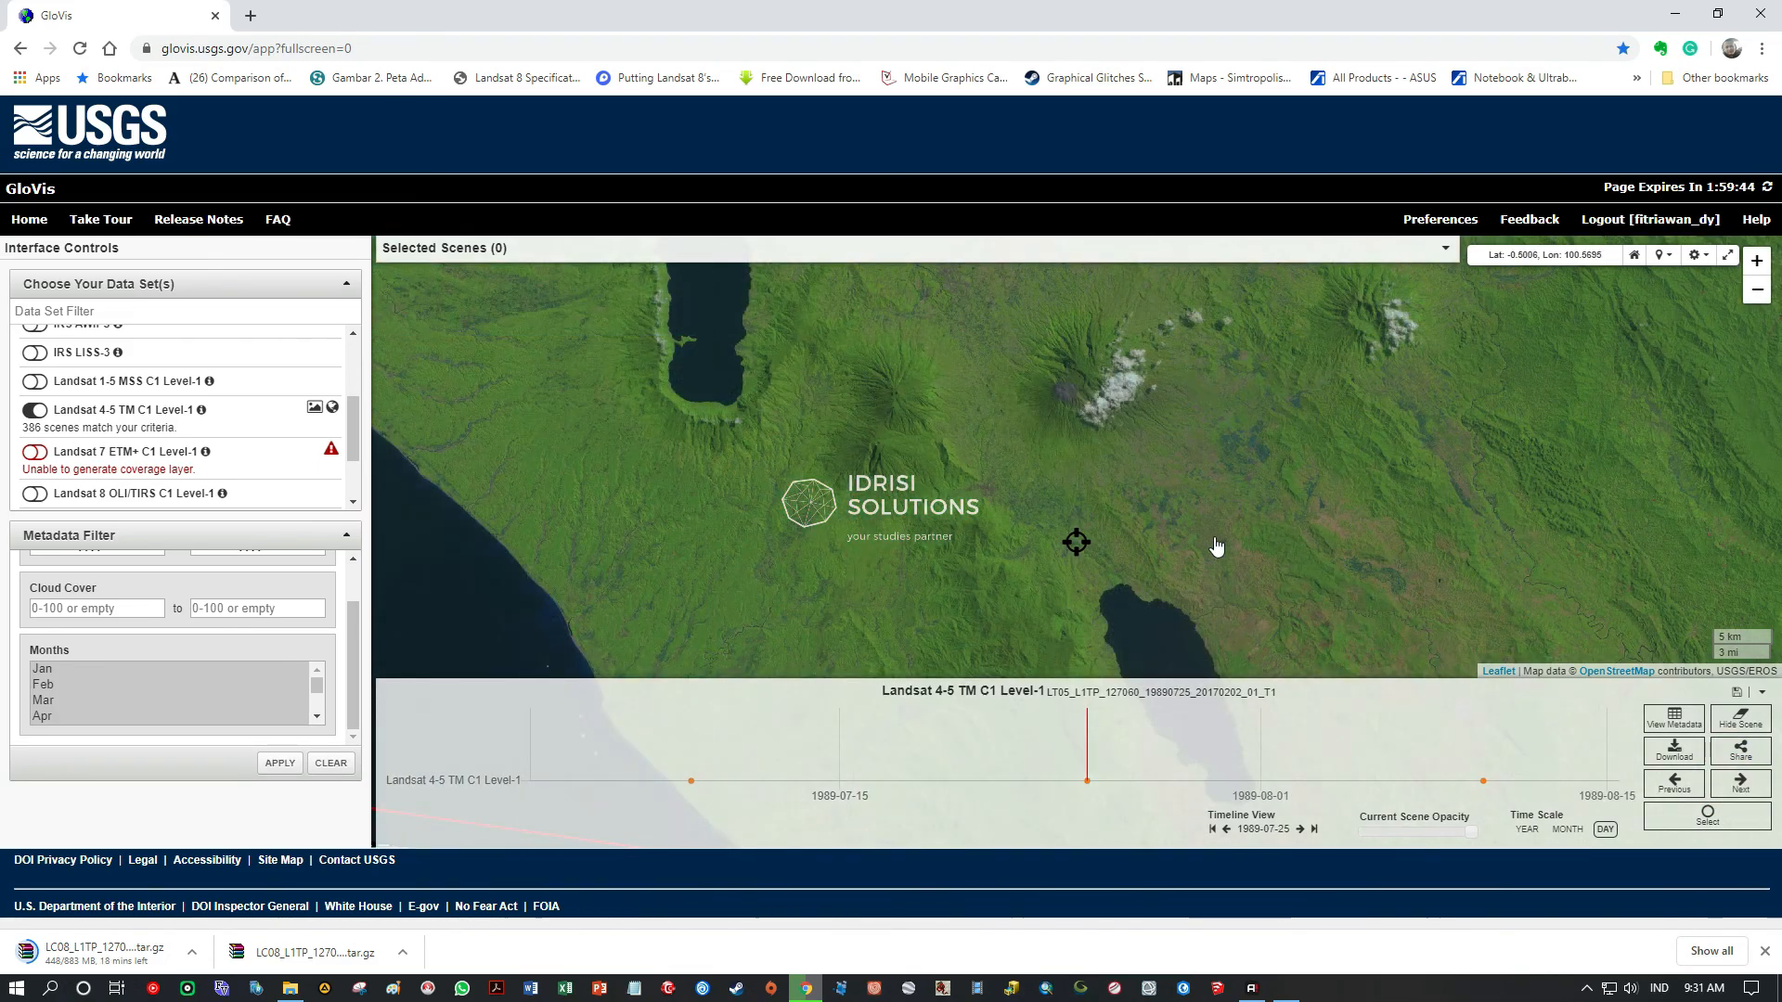
- Examine the 1989-07-25 scene for clouds around the northern volcano and over the land north of the southern lake
scroll(1218, 545, up, 1)
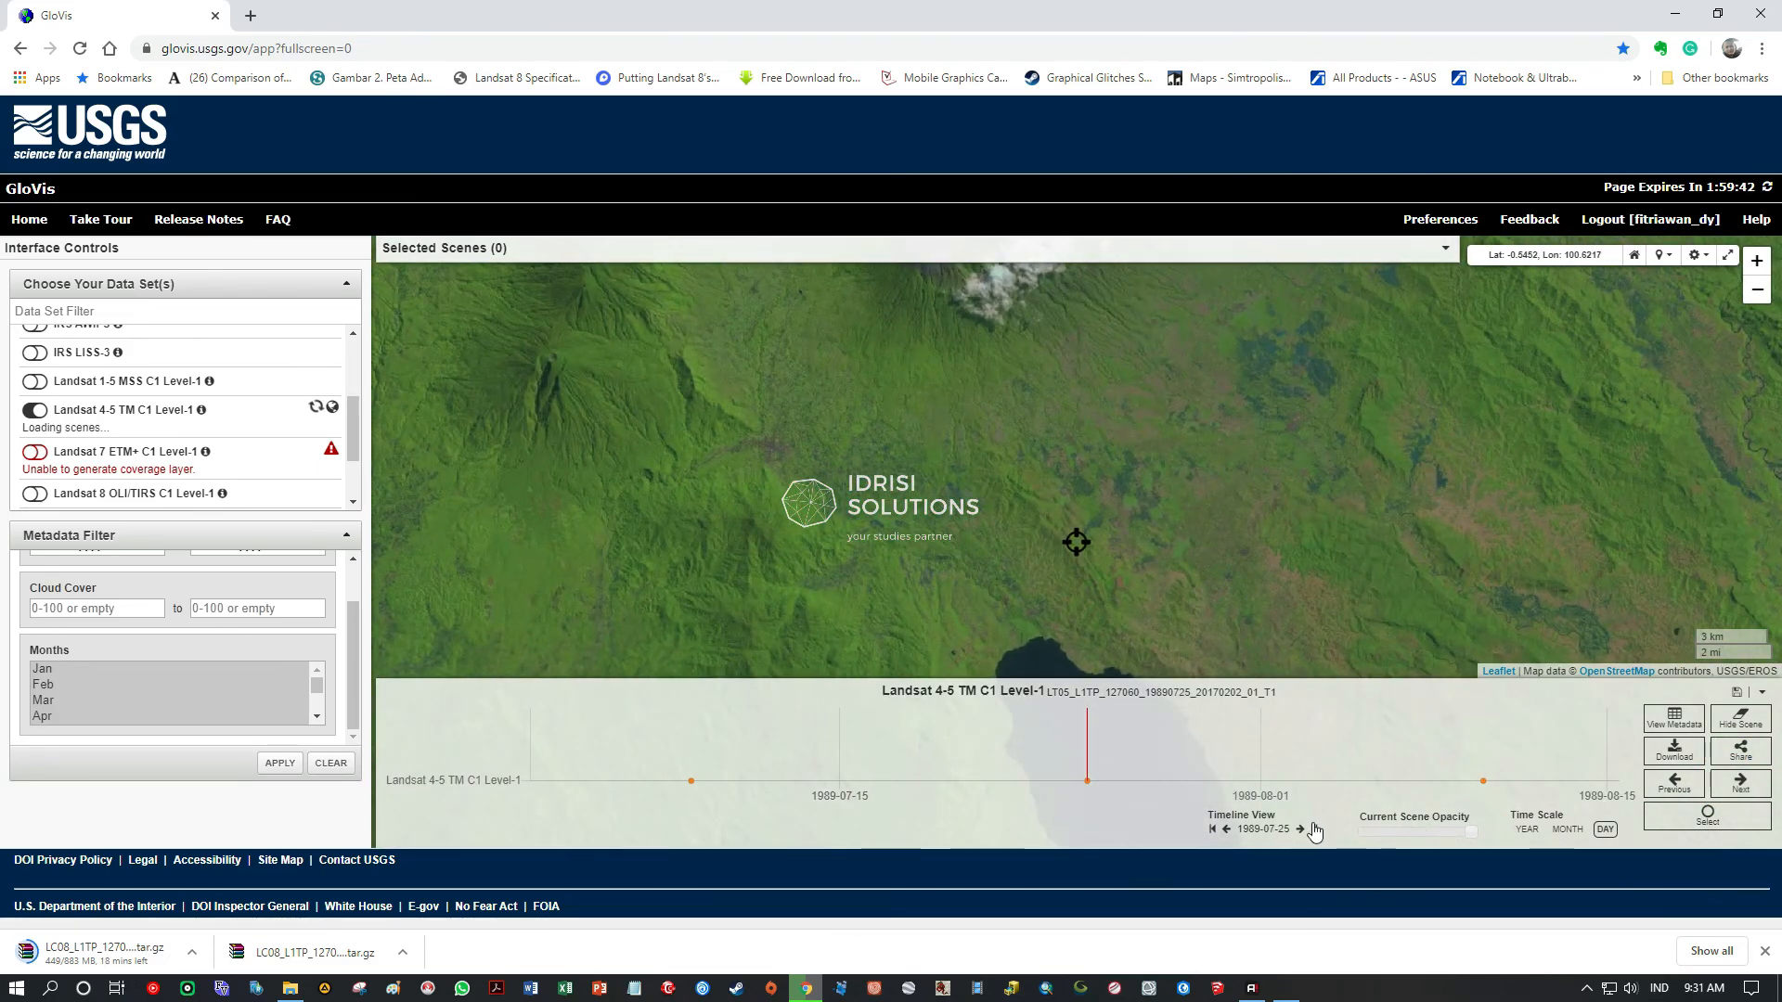
drag(1181, 409, 1088, 427)
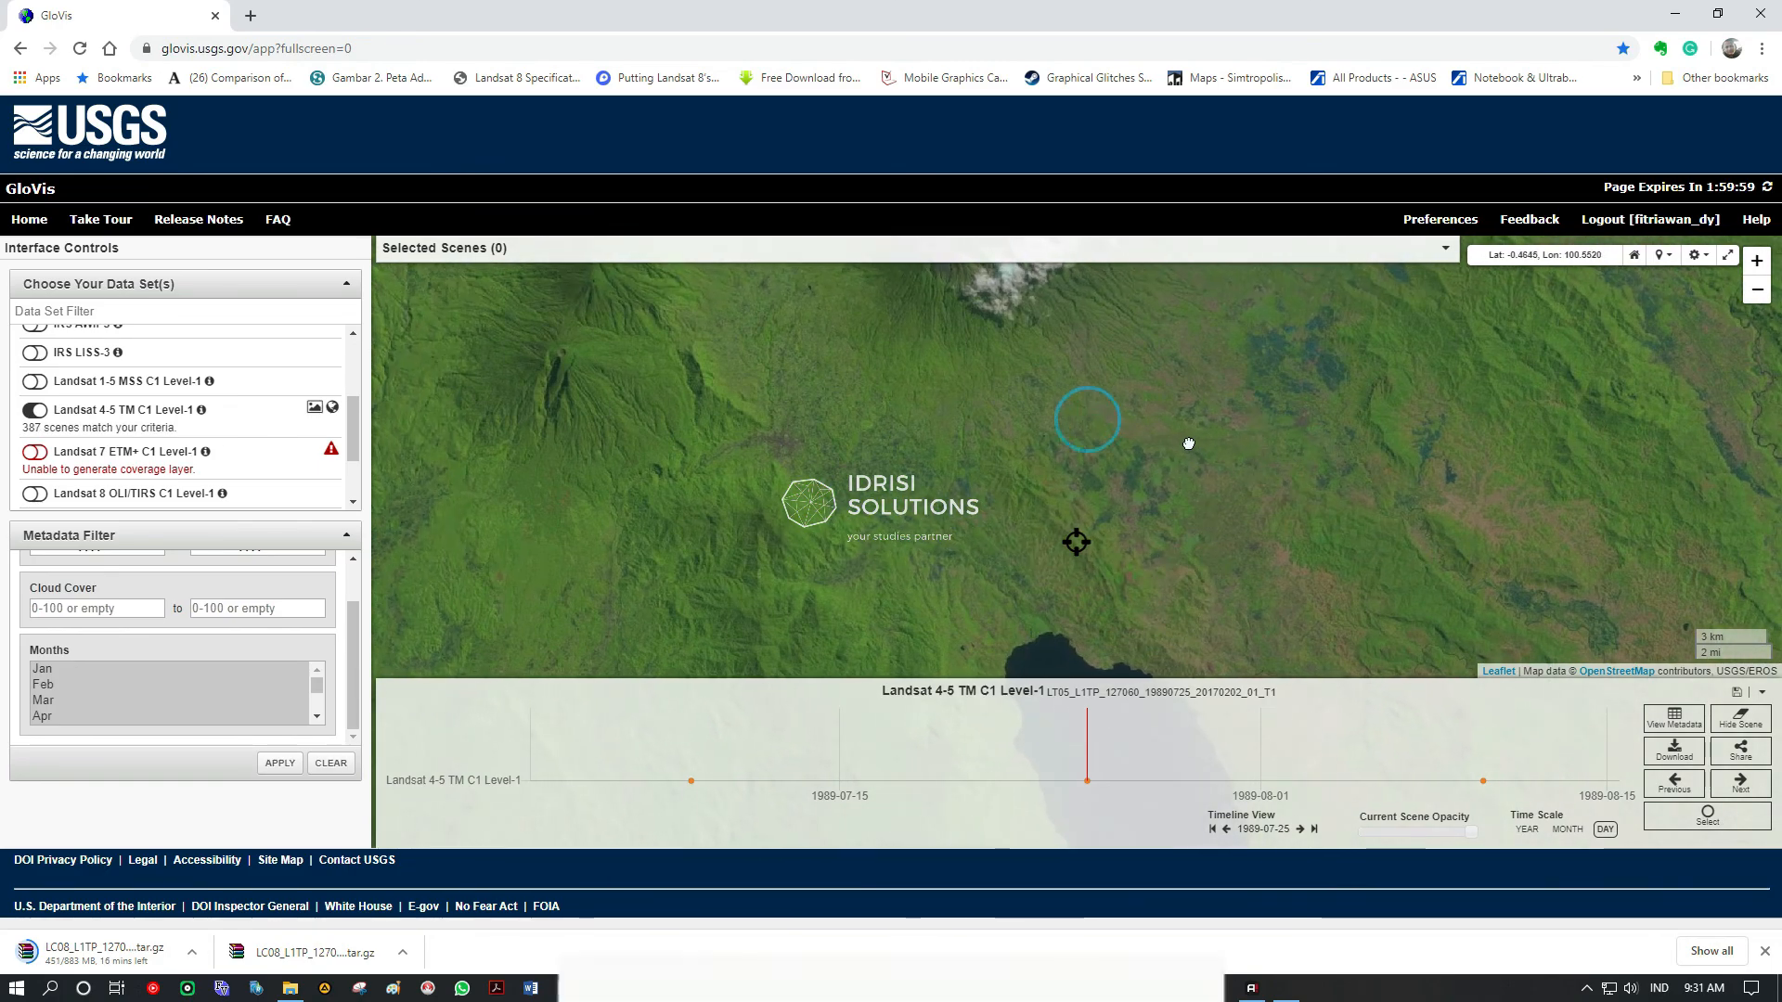
drag(1213, 410, 1227, 520)
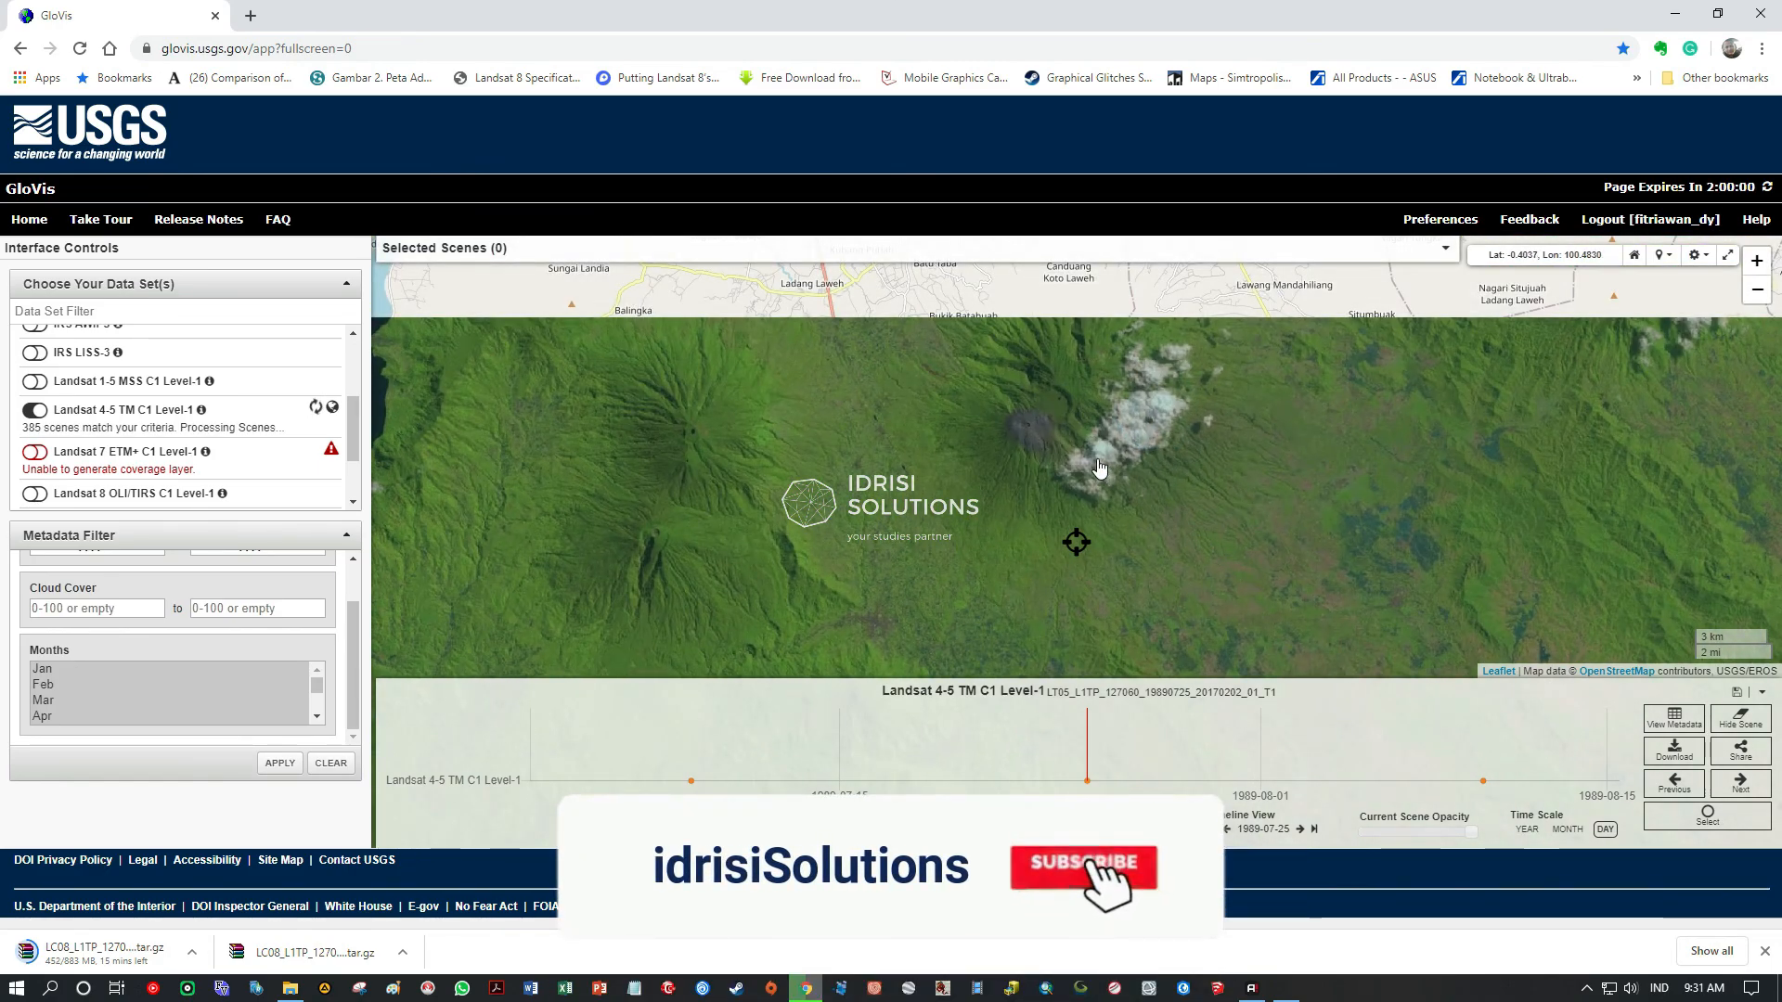
scroll(1098, 461, up, 1)
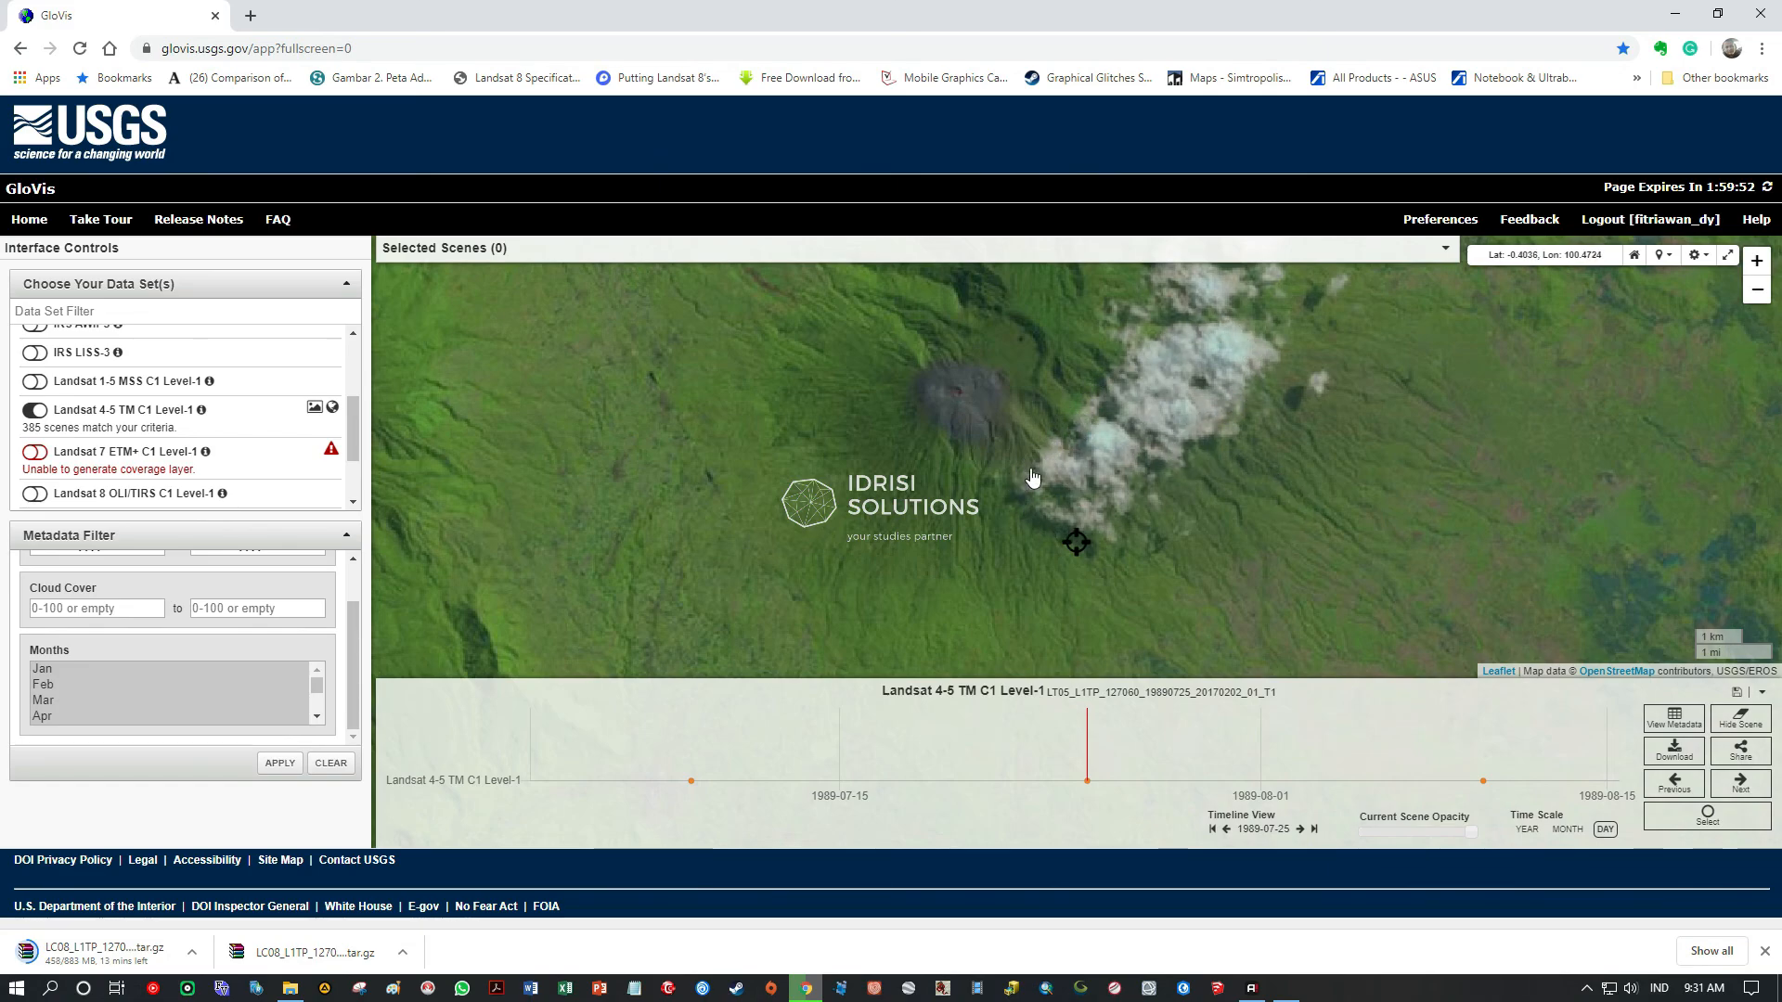
scroll(1225, 484, down, 2)
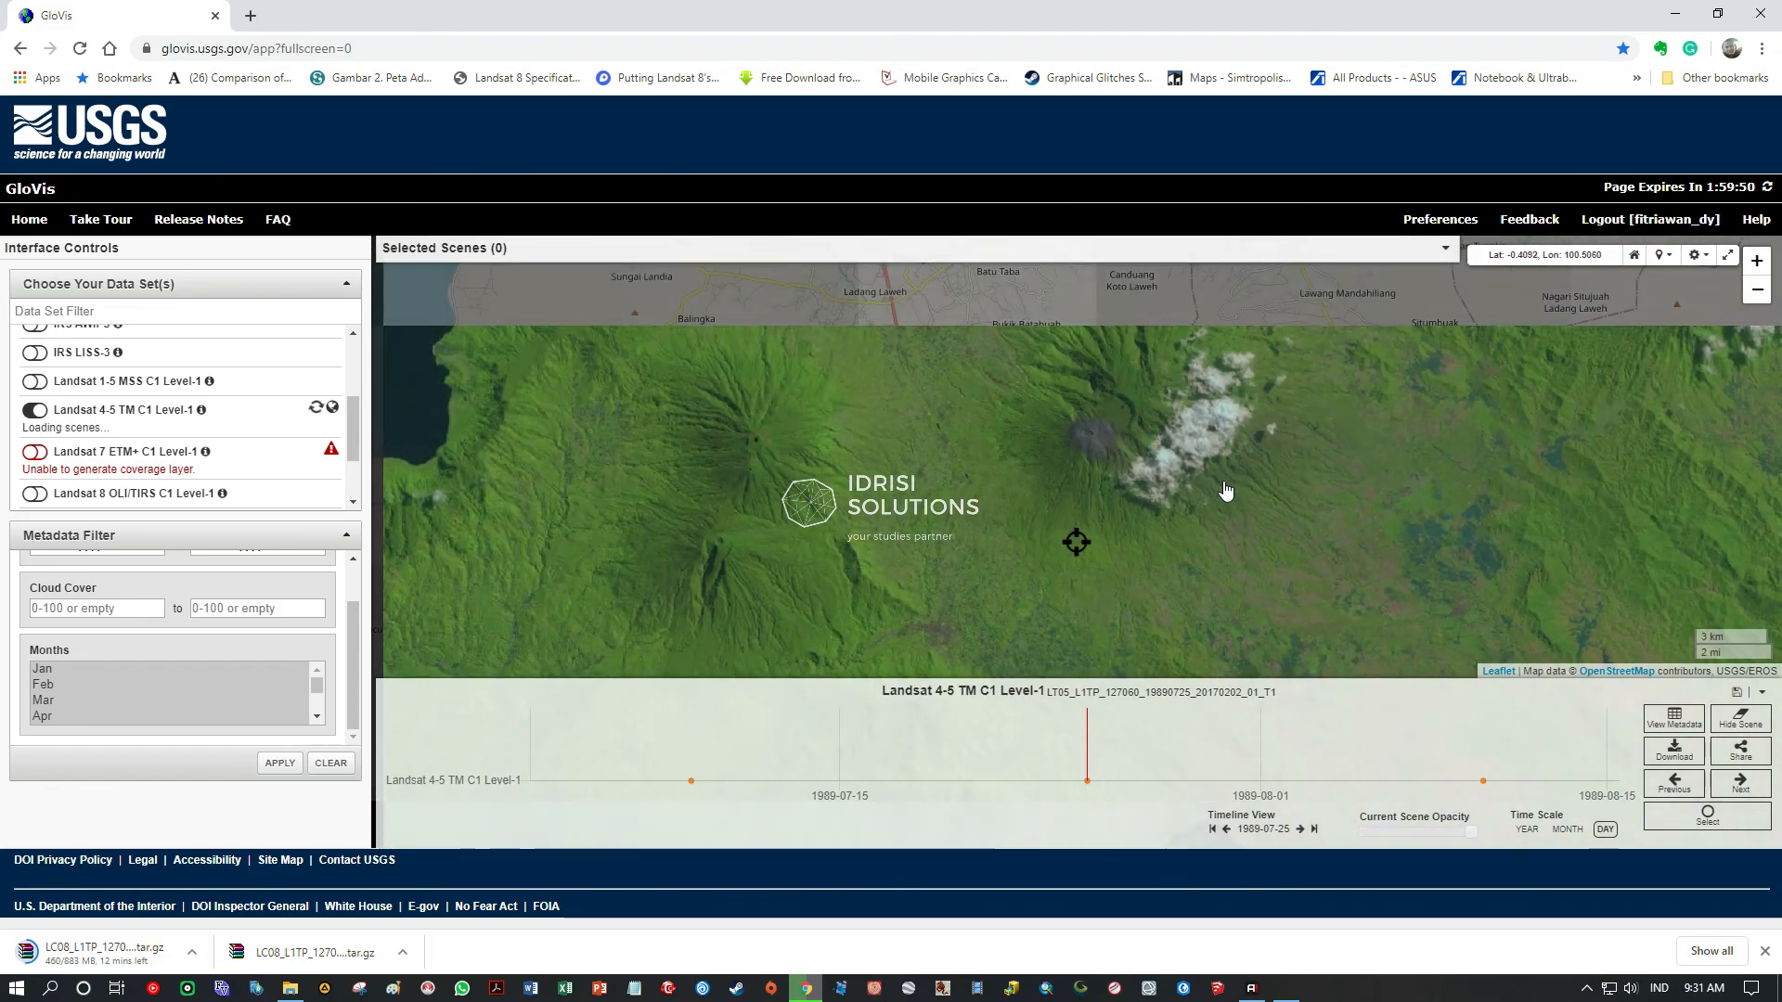
drag(1147, 494, 1062, 366)
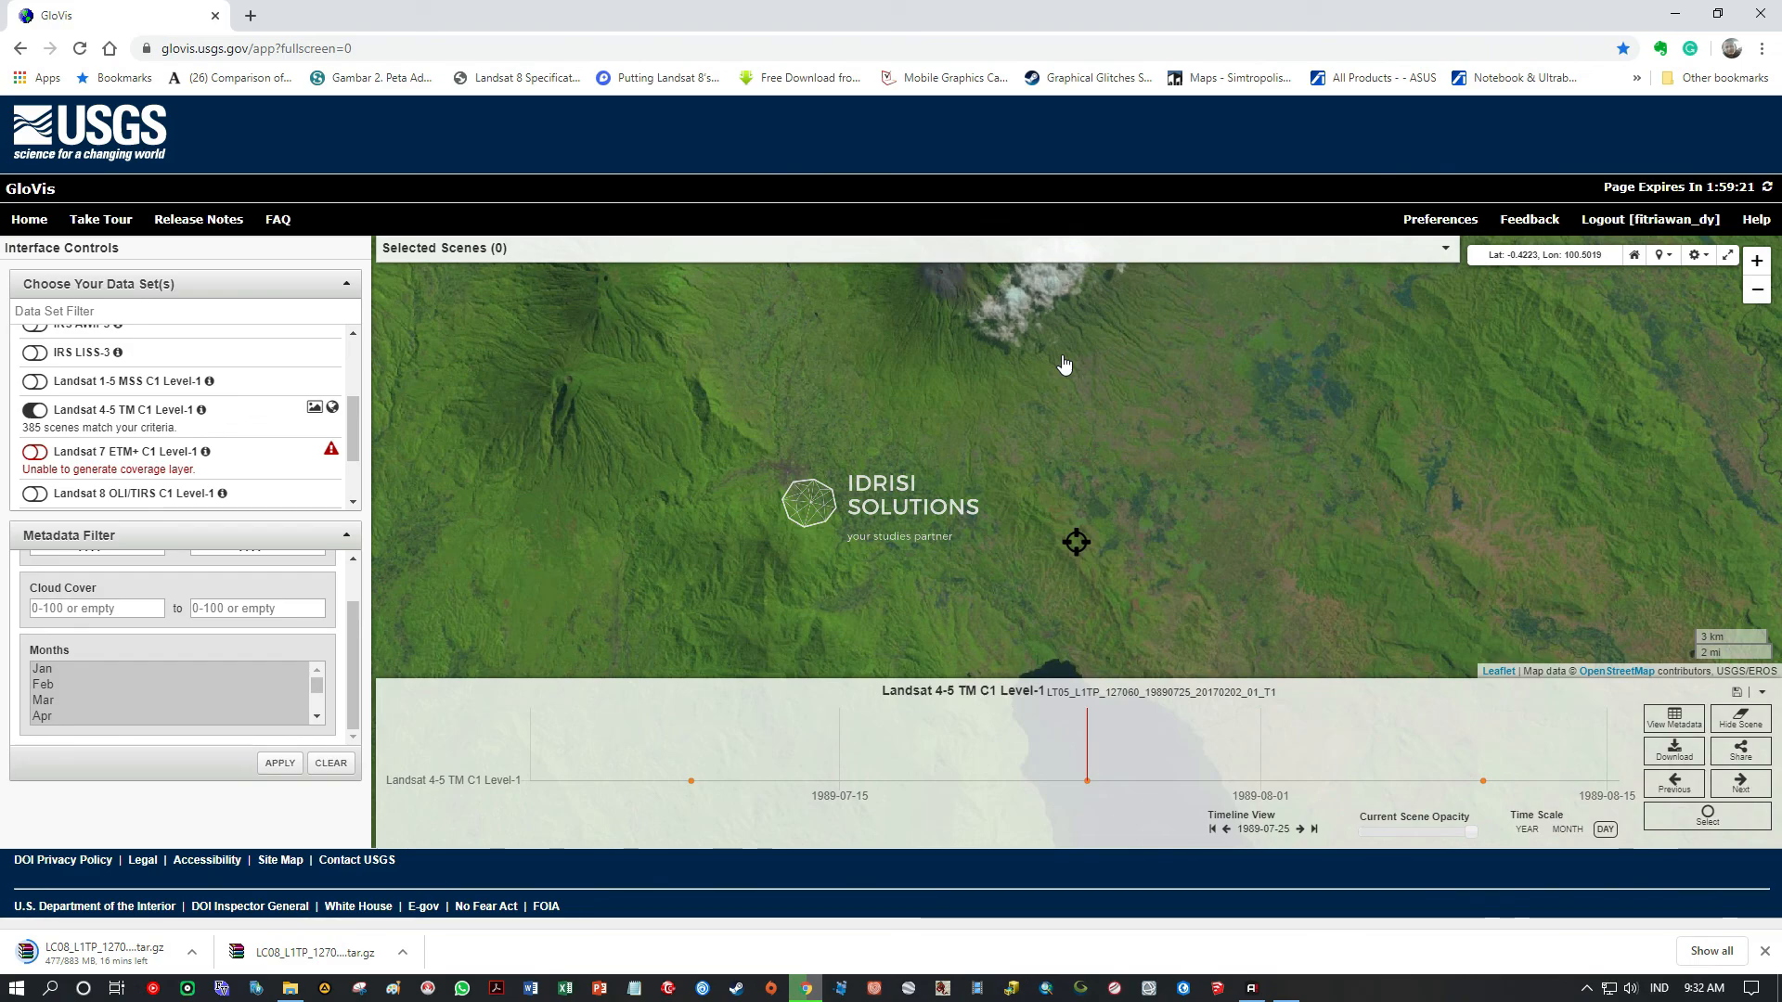
drag(1069, 373, 1045, 465)
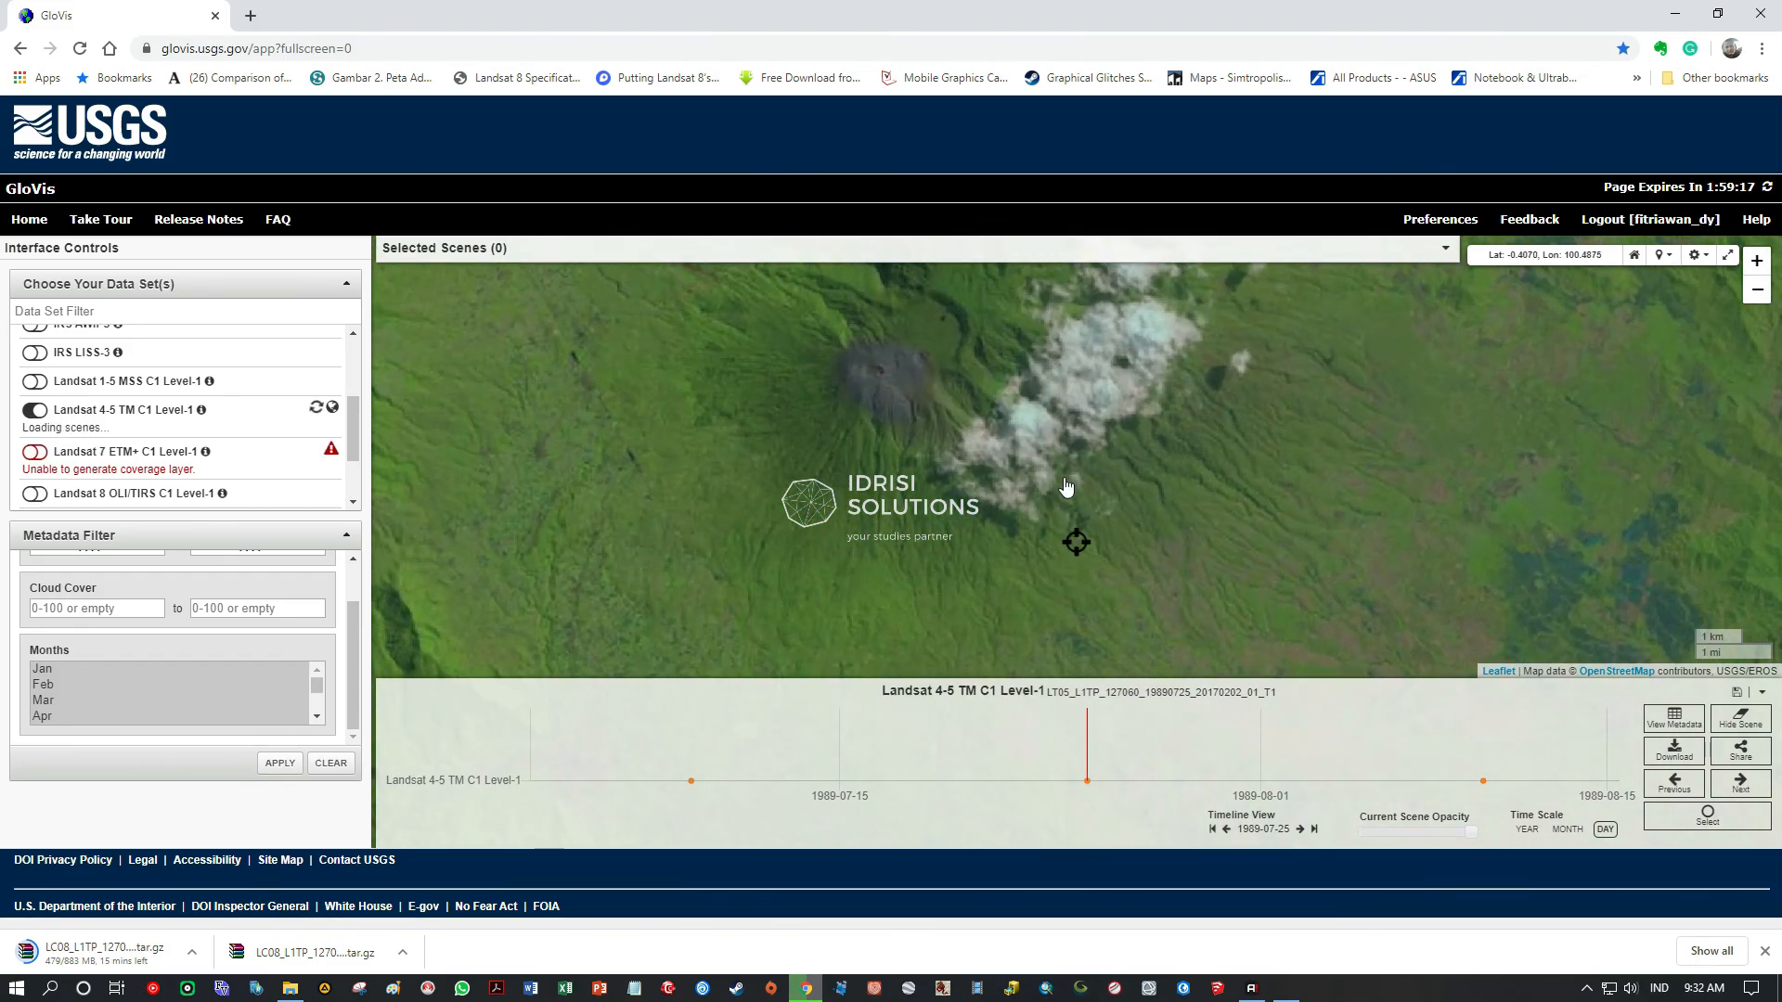
- Check how far the clouds beside the northern volcano's crater extend over its slopes in the 1989-07-25 scene
scroll(1062, 473, up, 1)
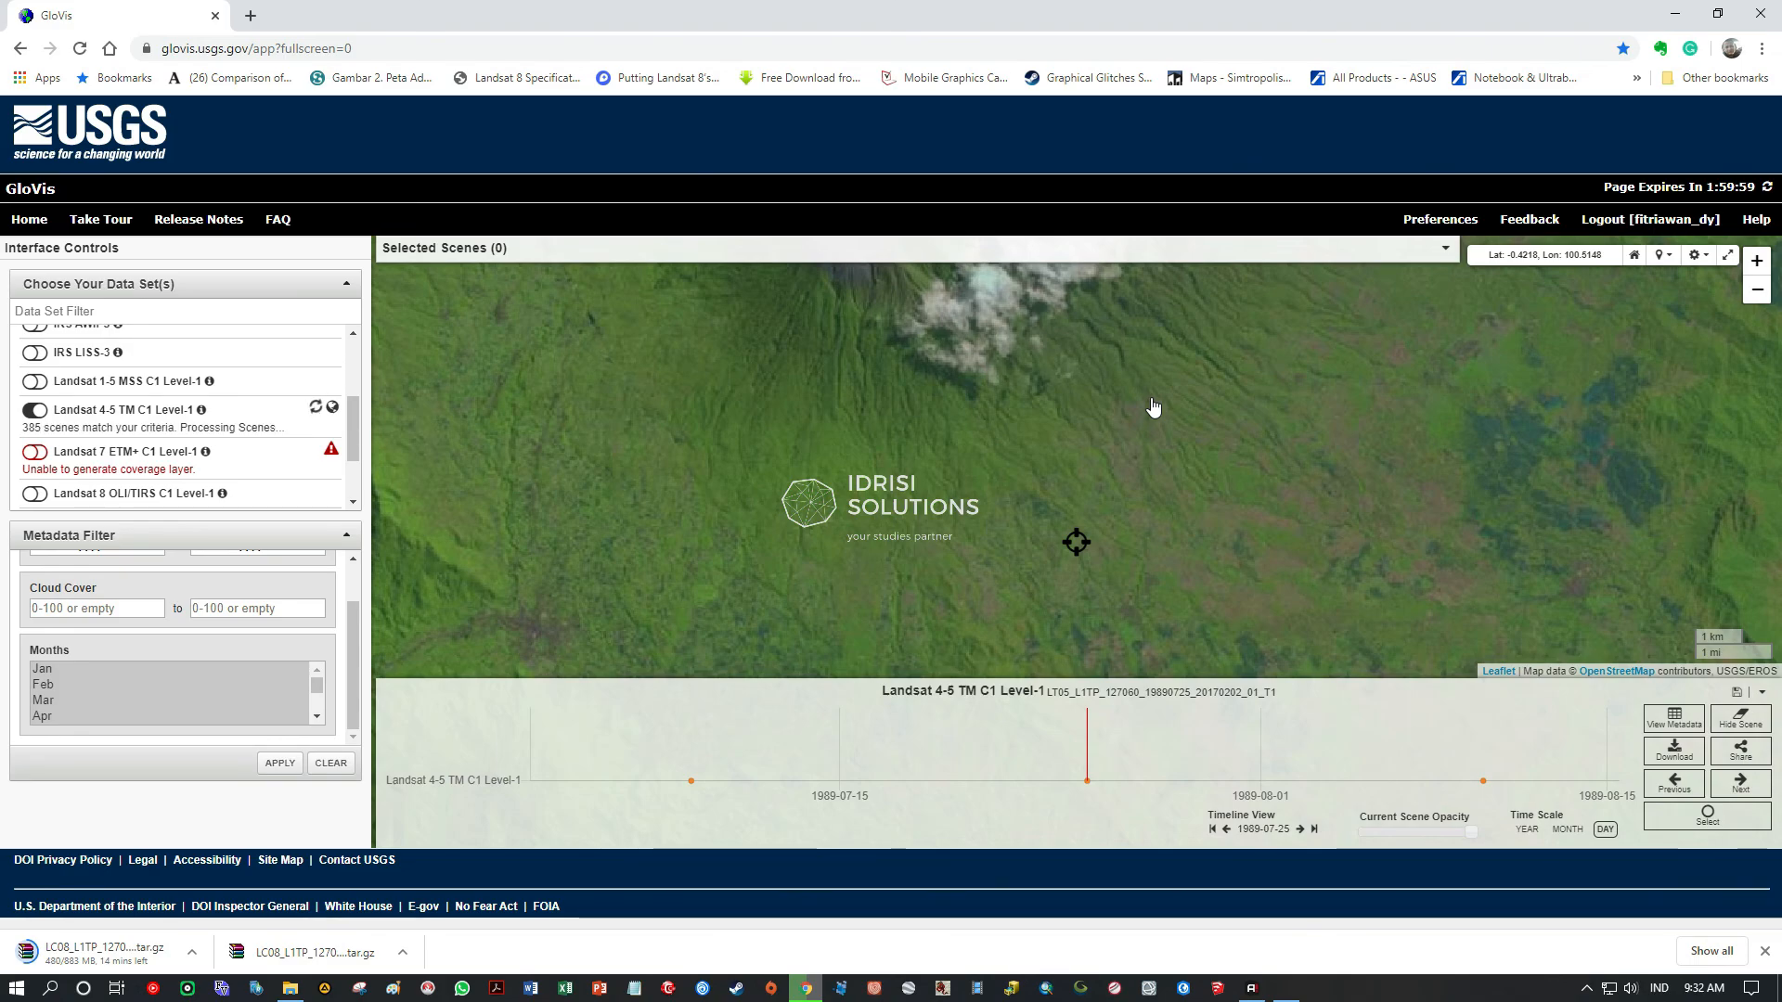
scroll(1153, 407, down, 1)
key(Up)
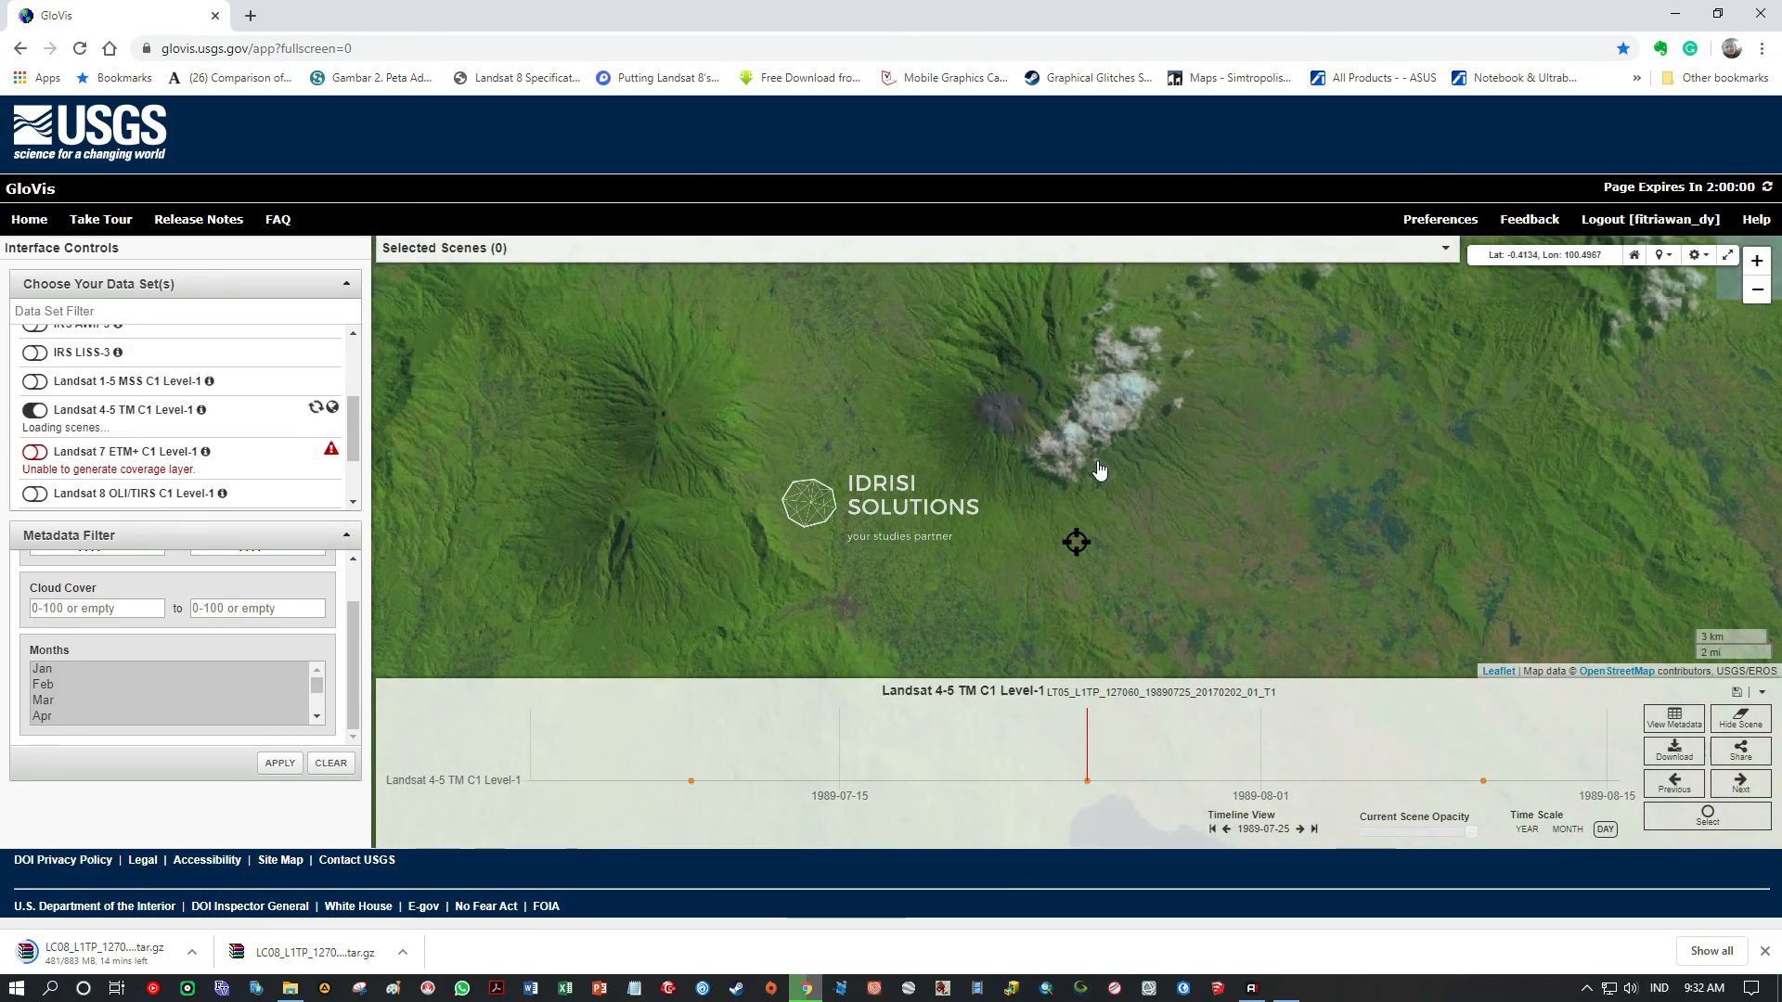
scroll(1027, 477, up, 1)
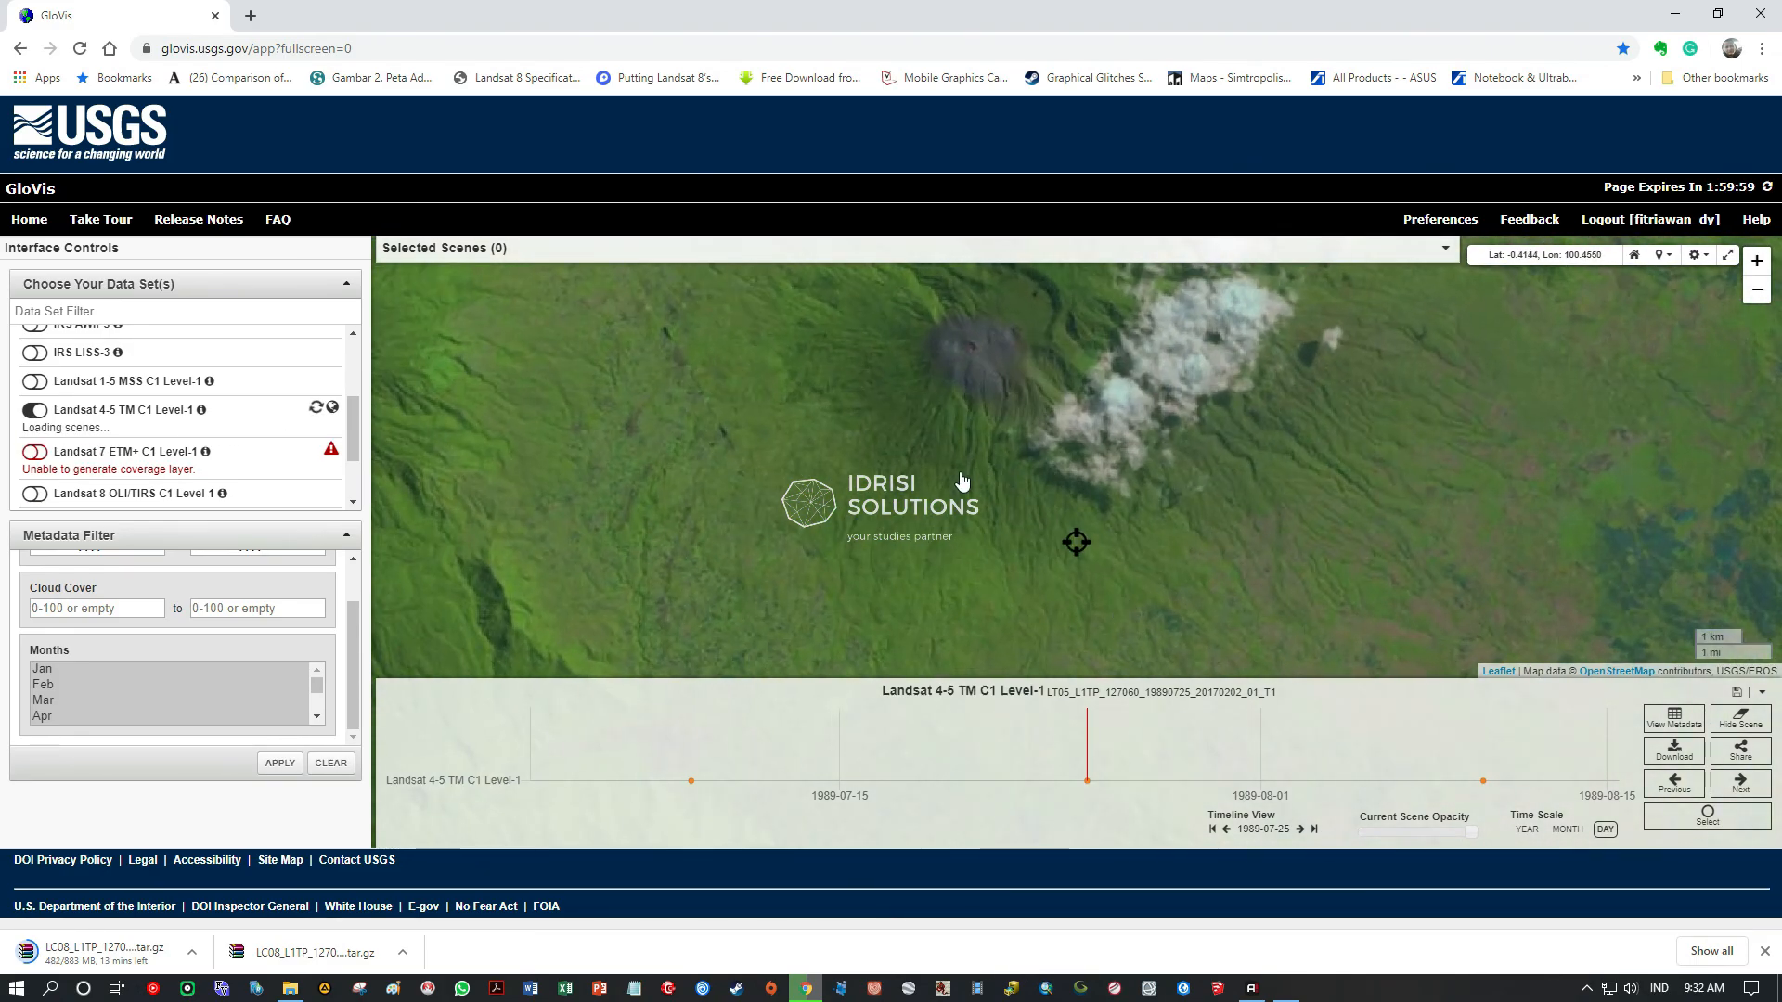
scroll(1127, 502, down, 1)
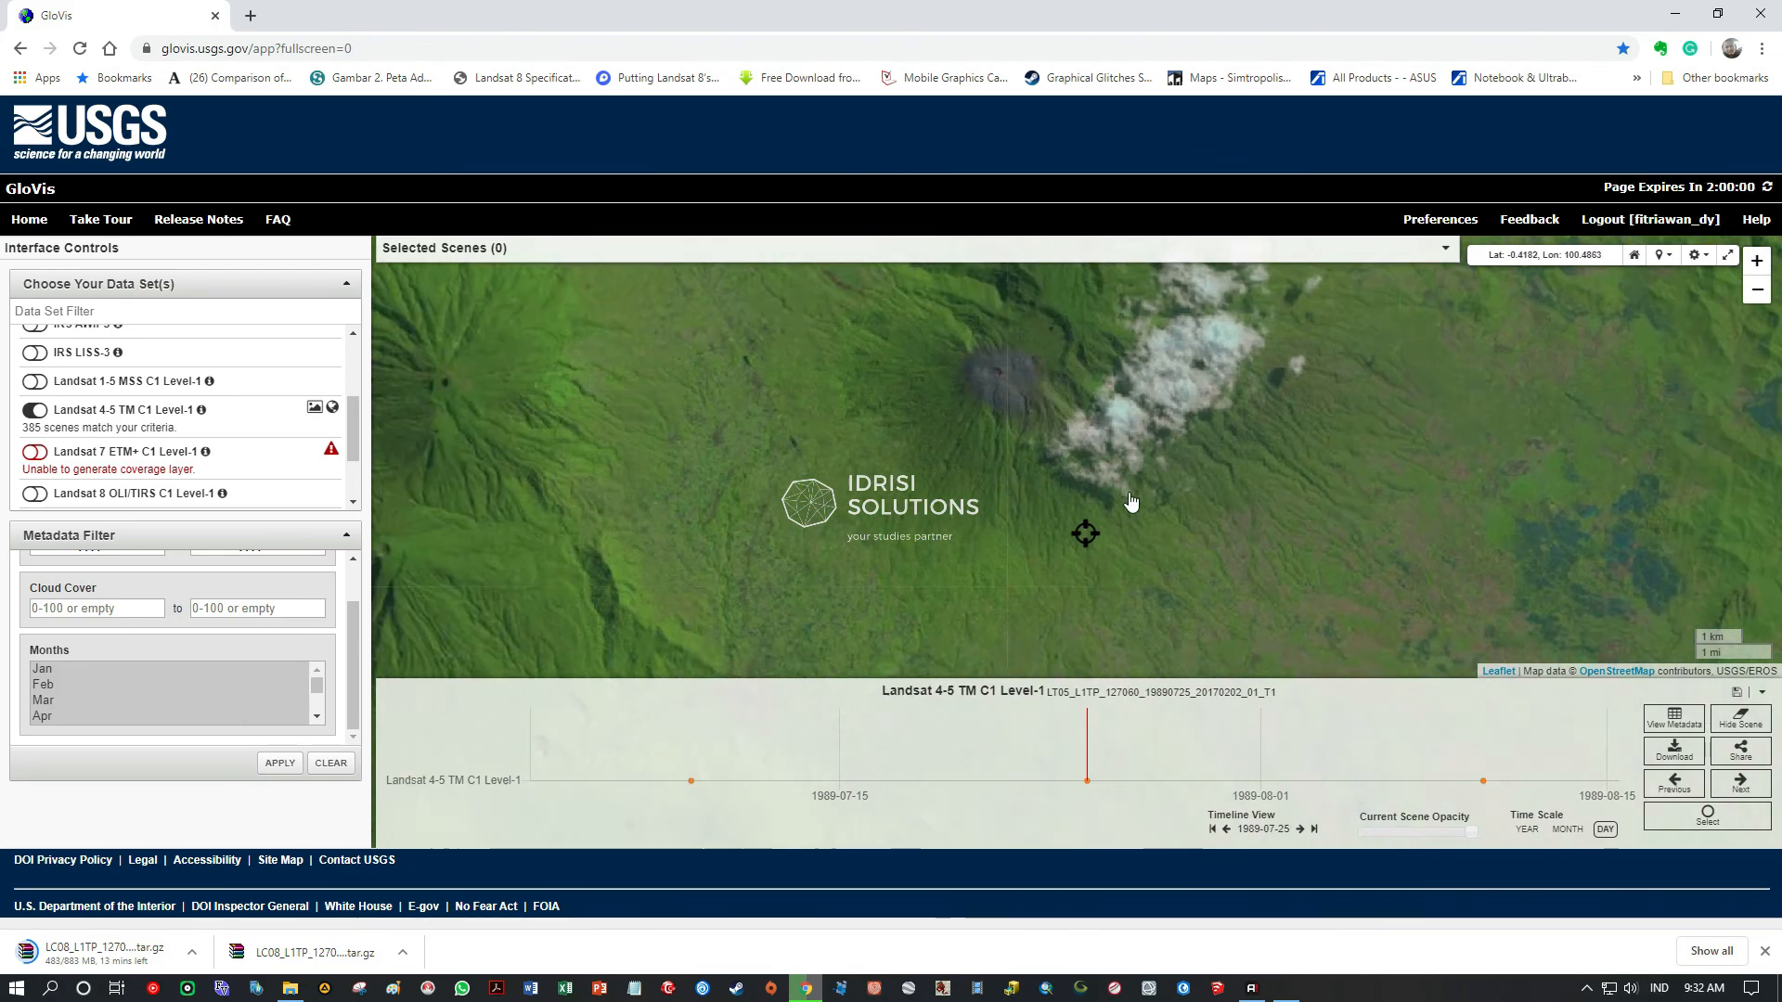
scroll(1151, 408, down, 1)
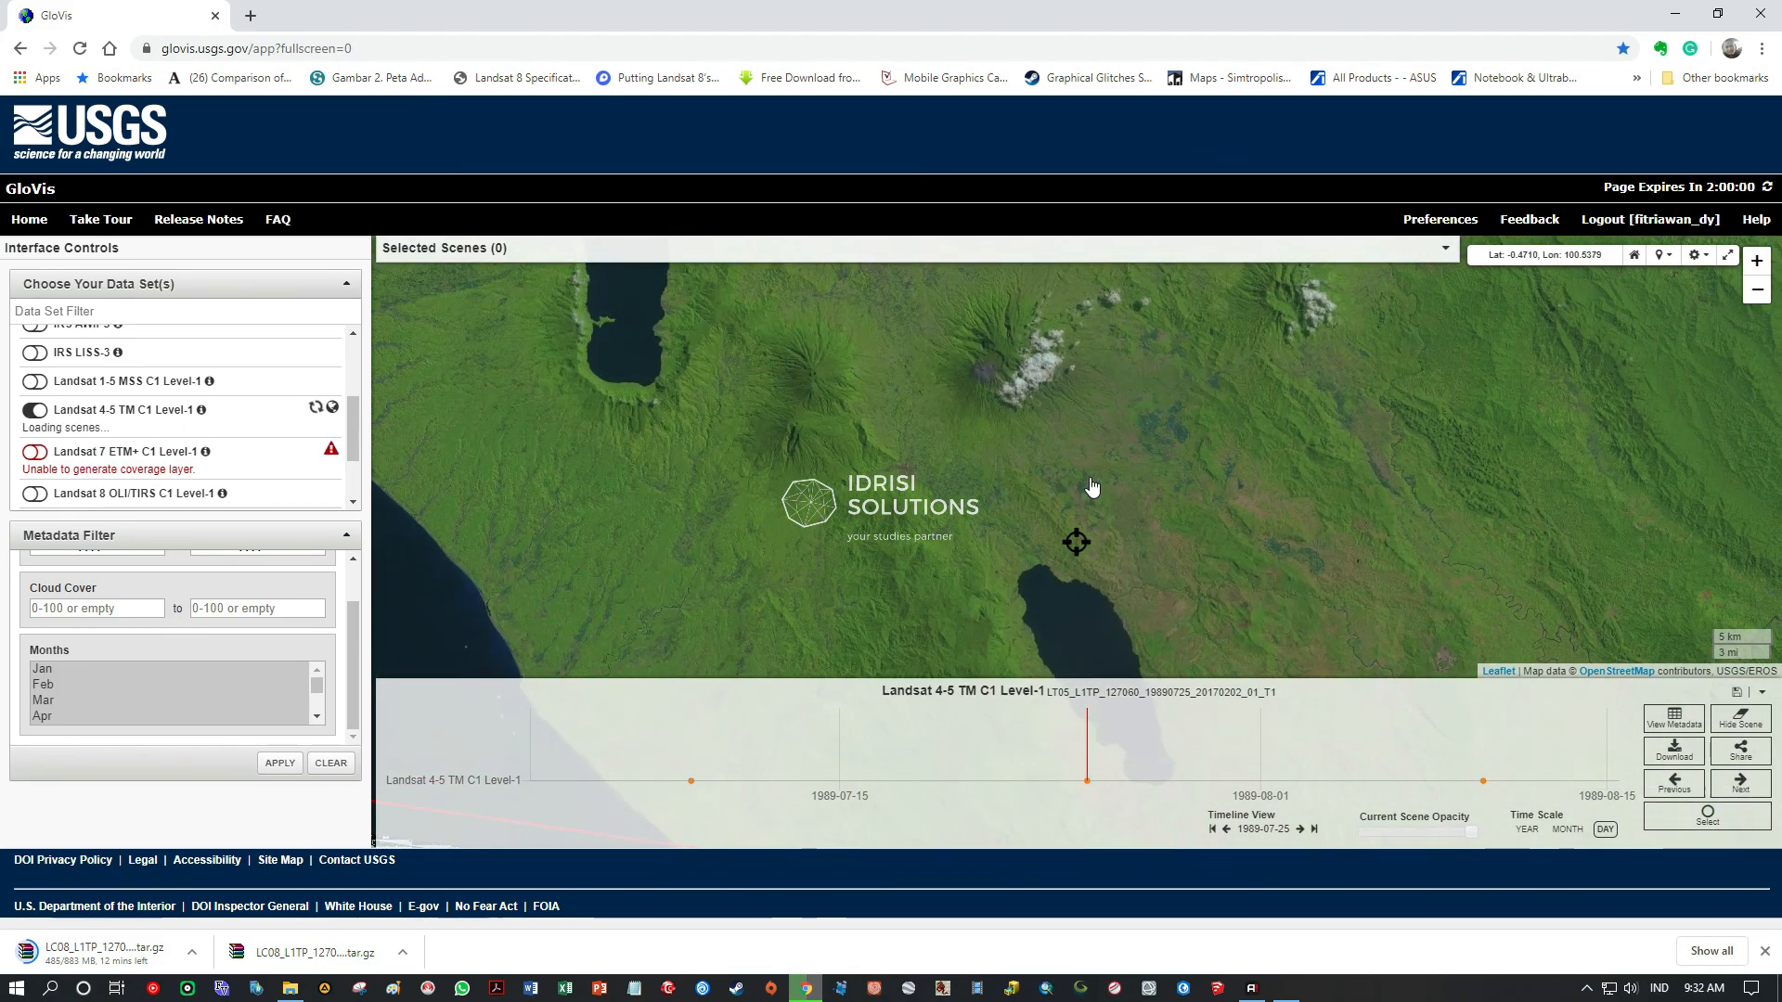
- Step forward through the later acquisitions to the 1992-06-15 scene and examine its clouds over the volcanoes and around the southern lake
click(1743, 787)
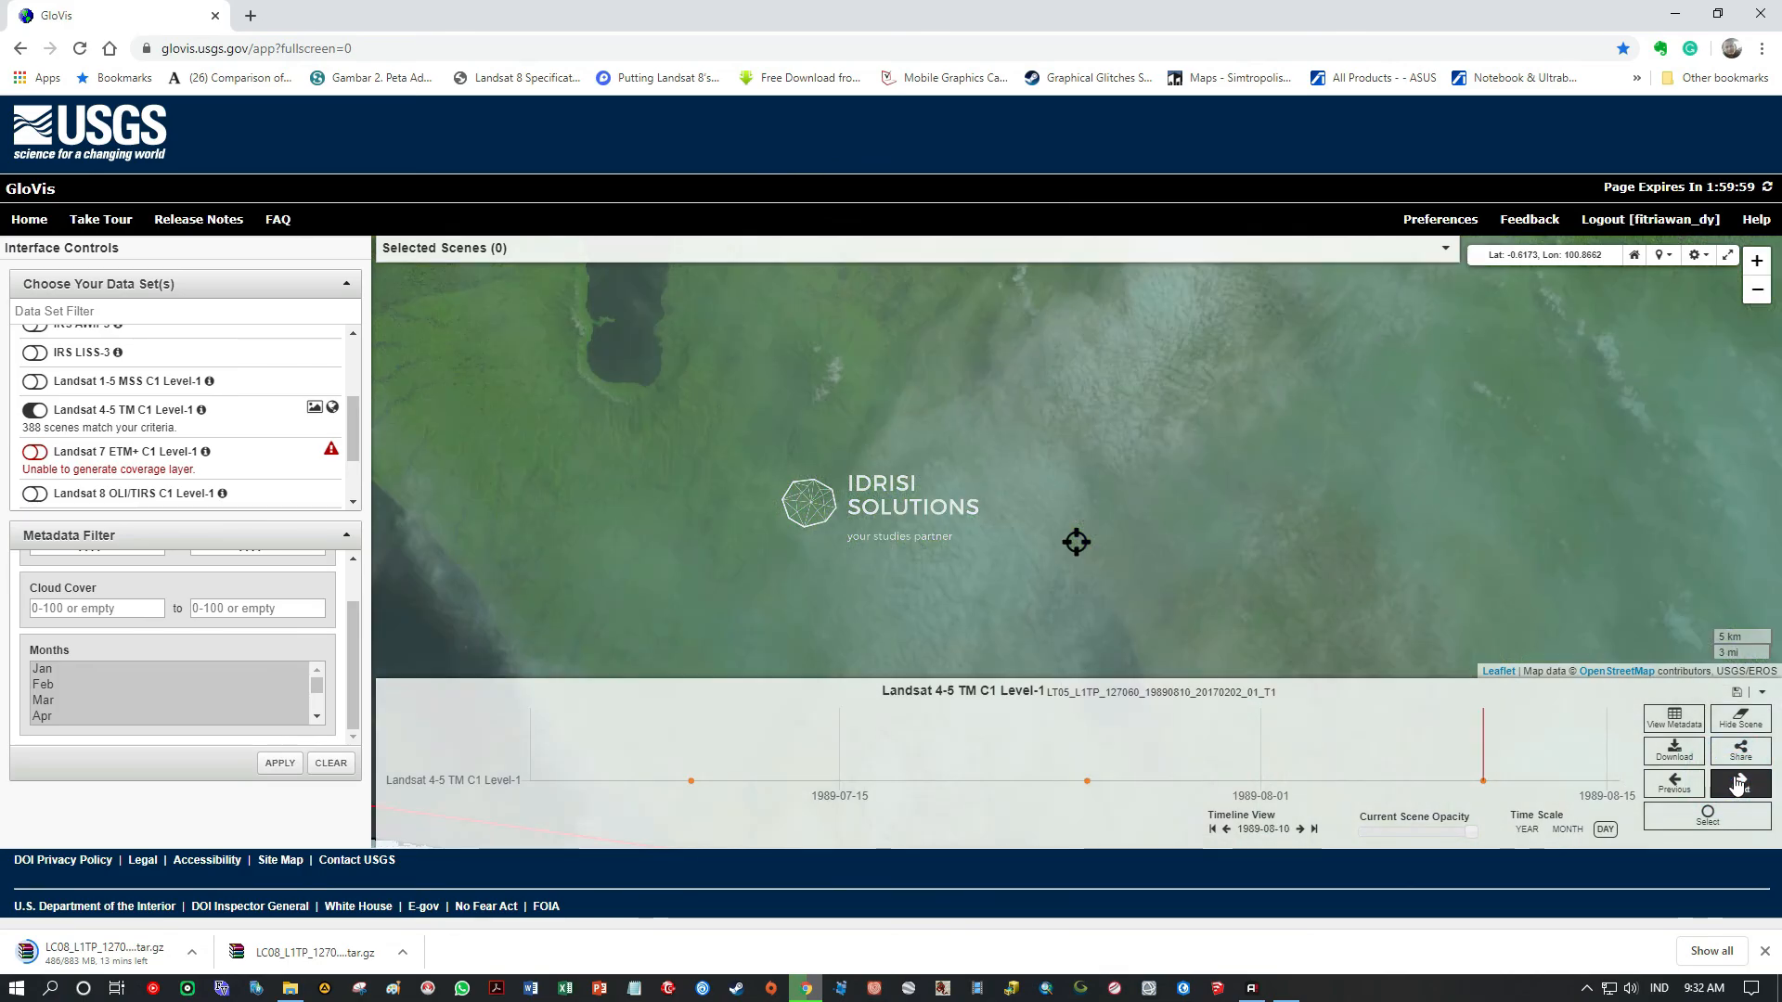
click(1745, 789)
click(1748, 795)
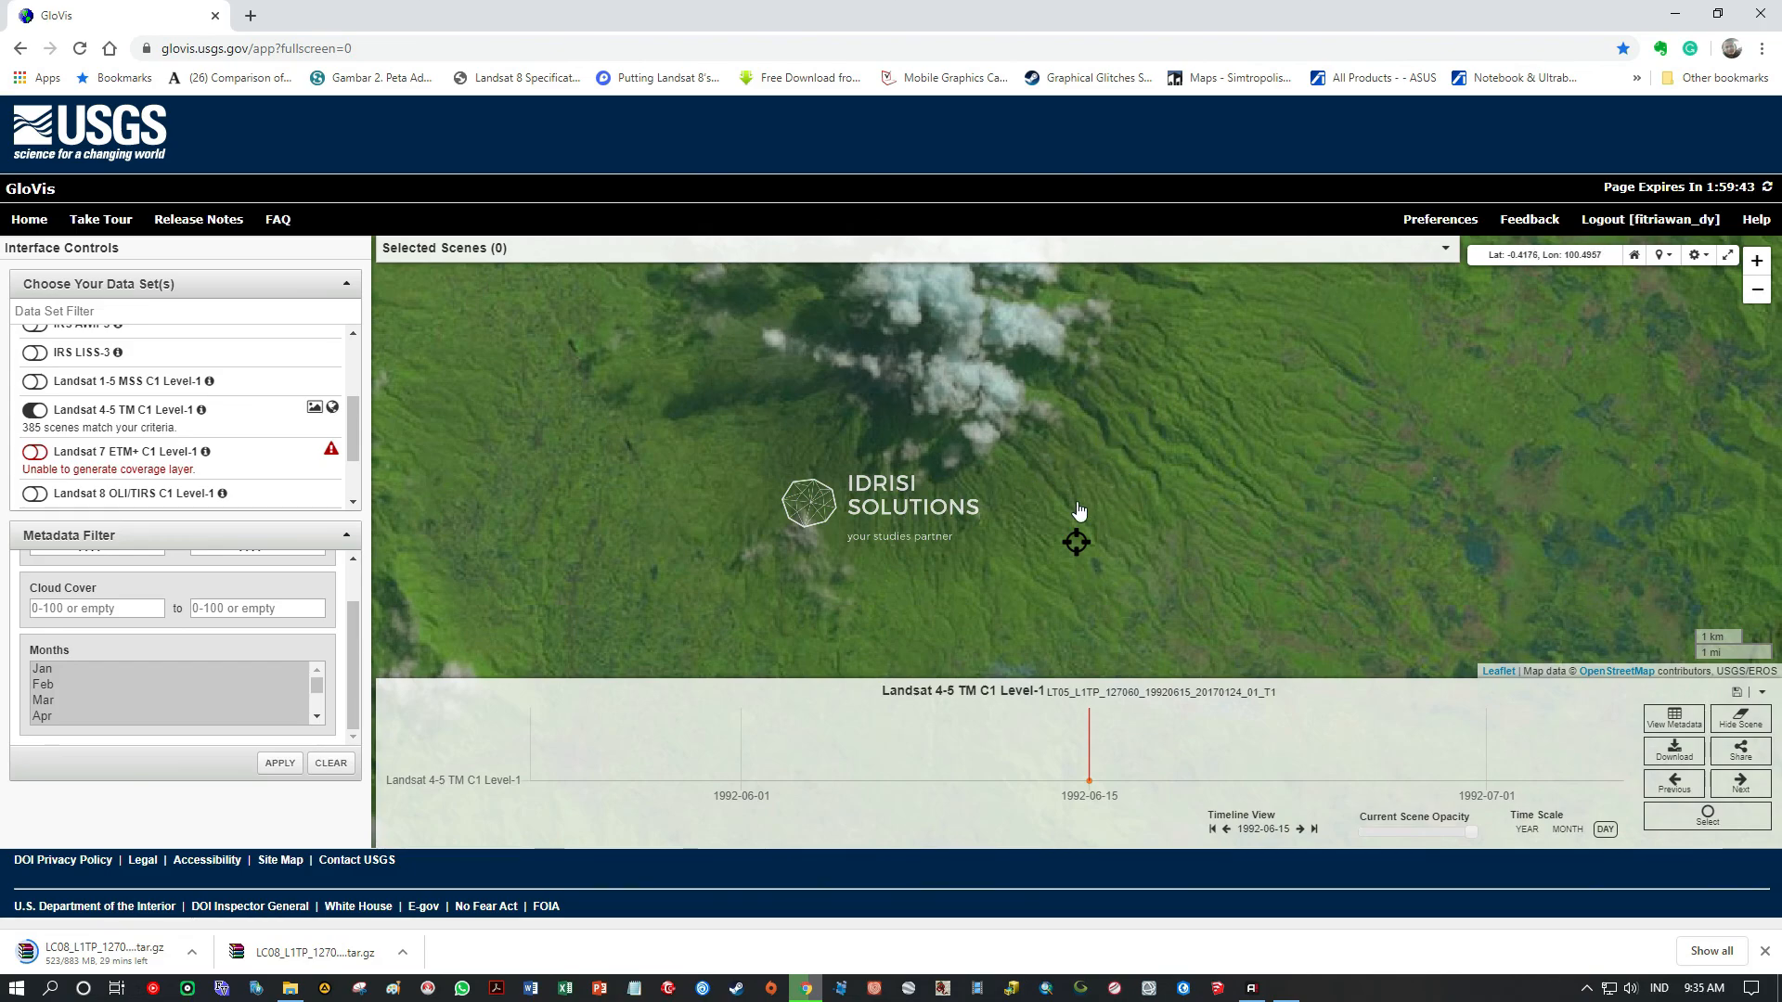
scroll(1071, 568, down, 2)
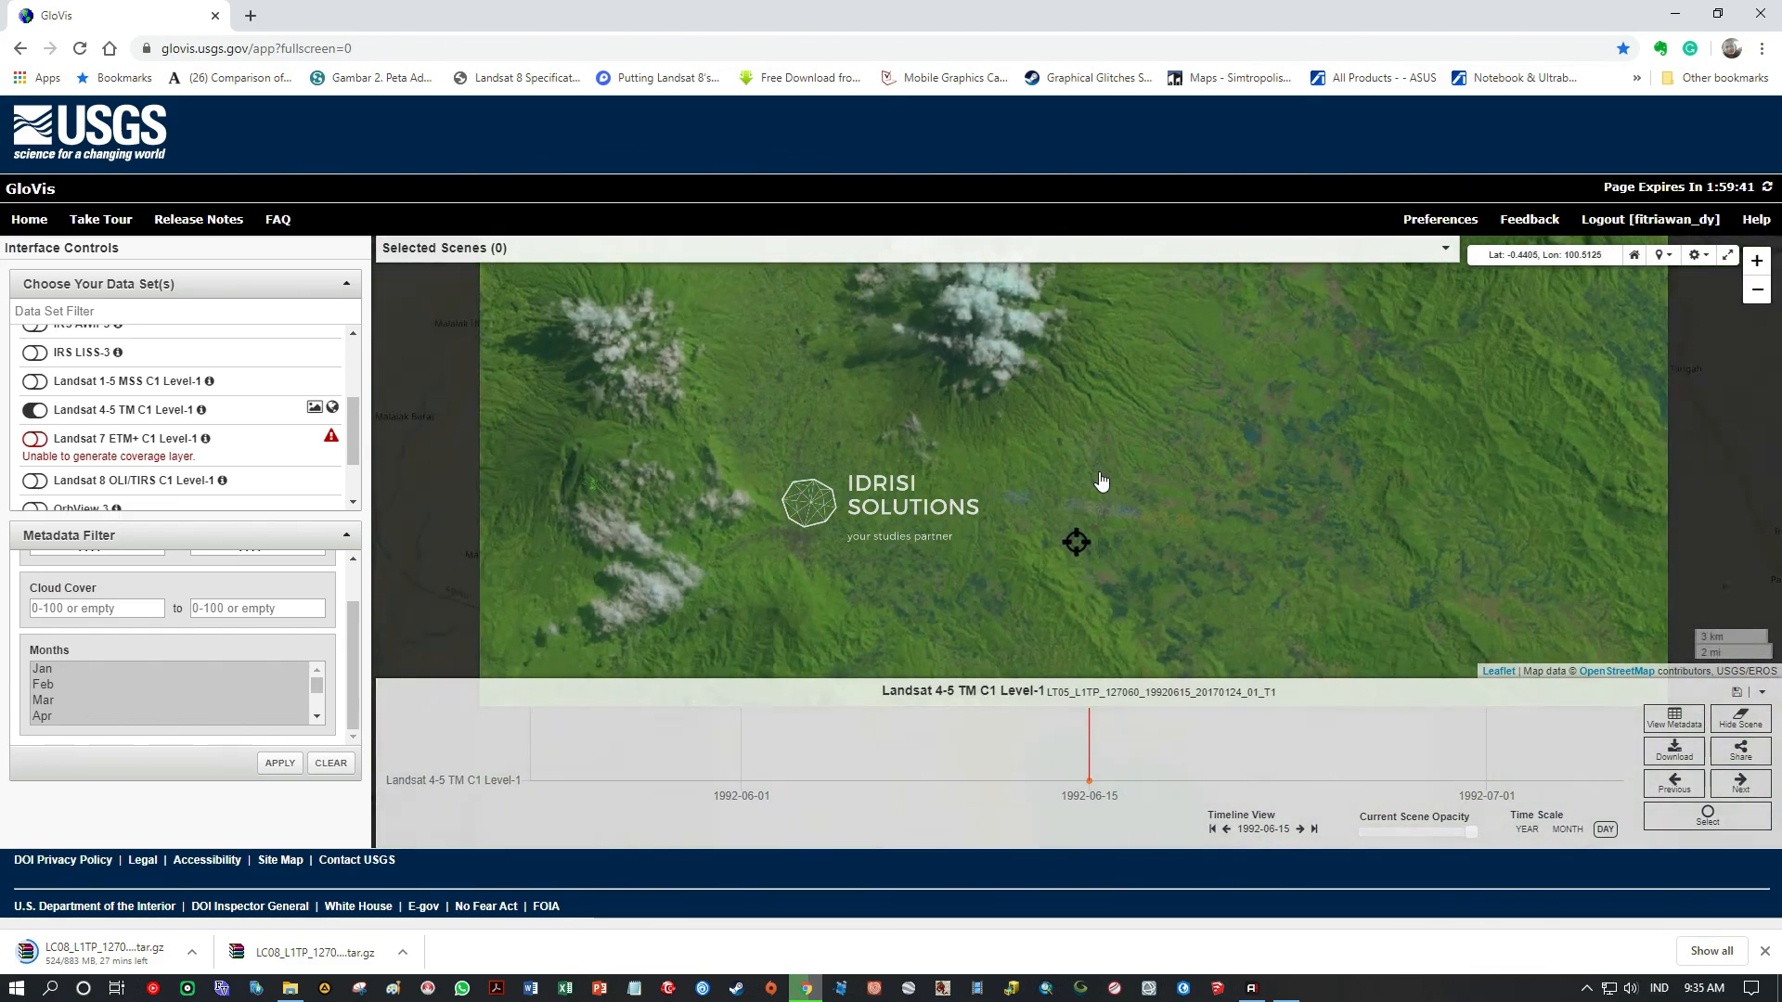
scroll(1101, 481, down, 1)
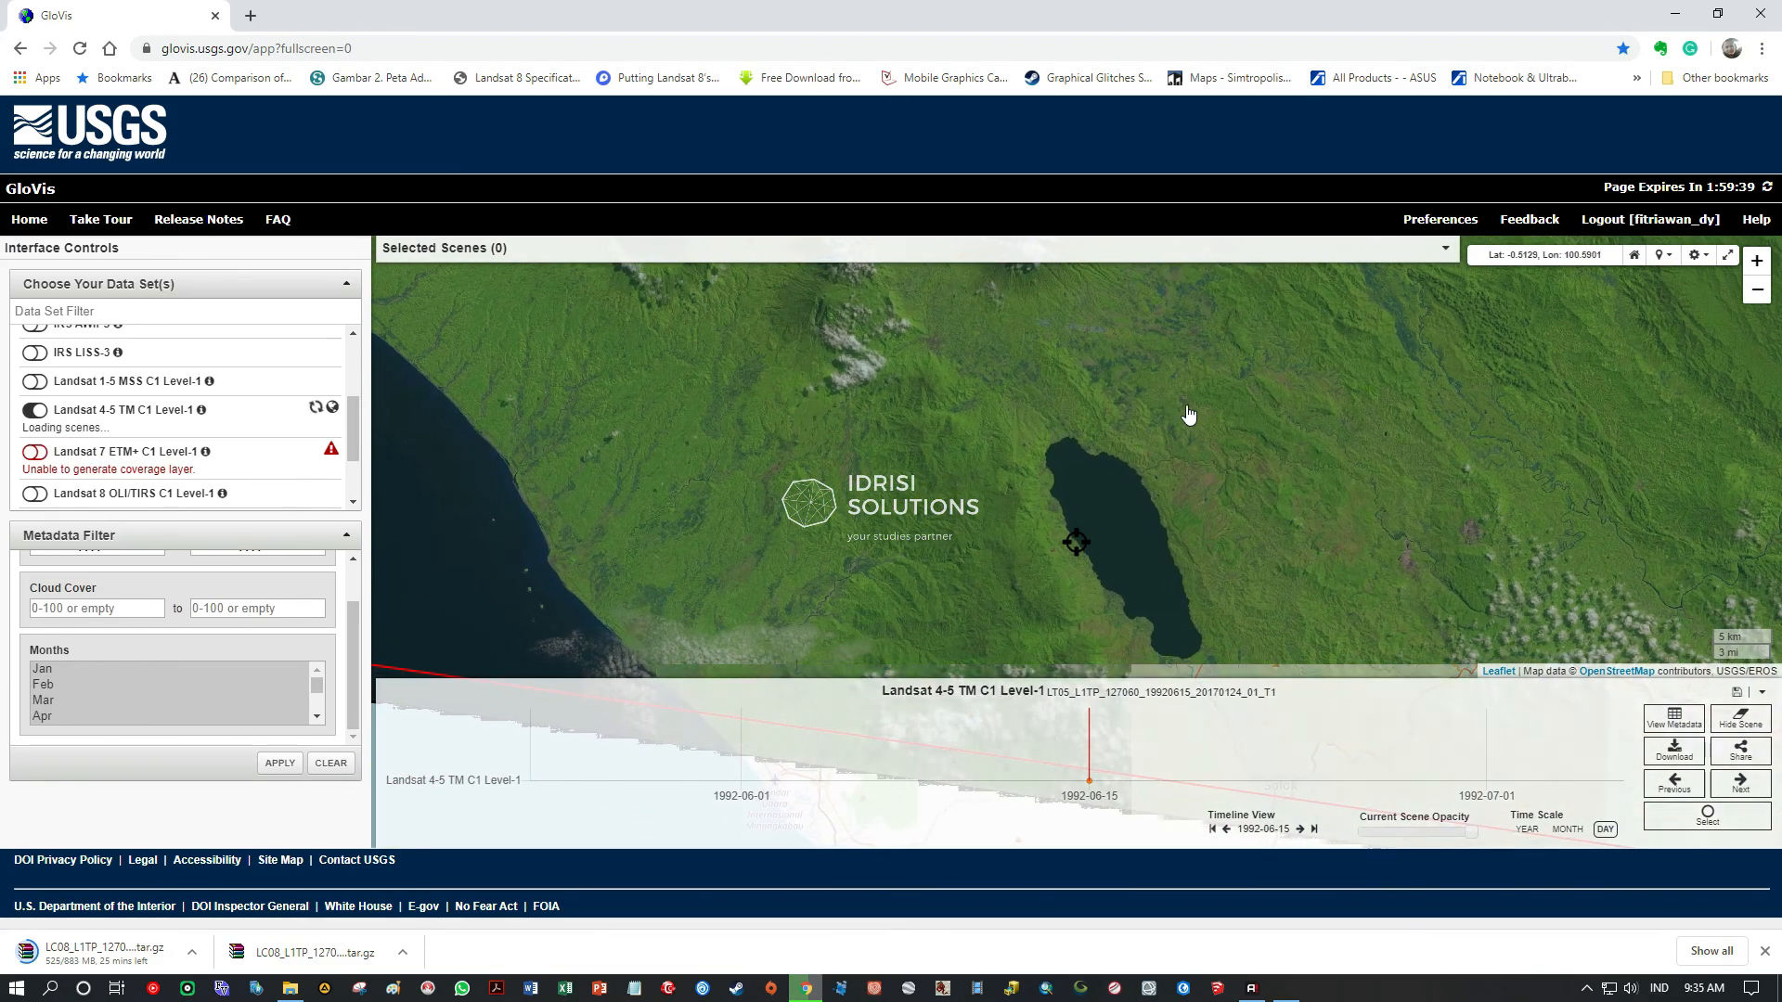
drag(1190, 415, 1189, 530)
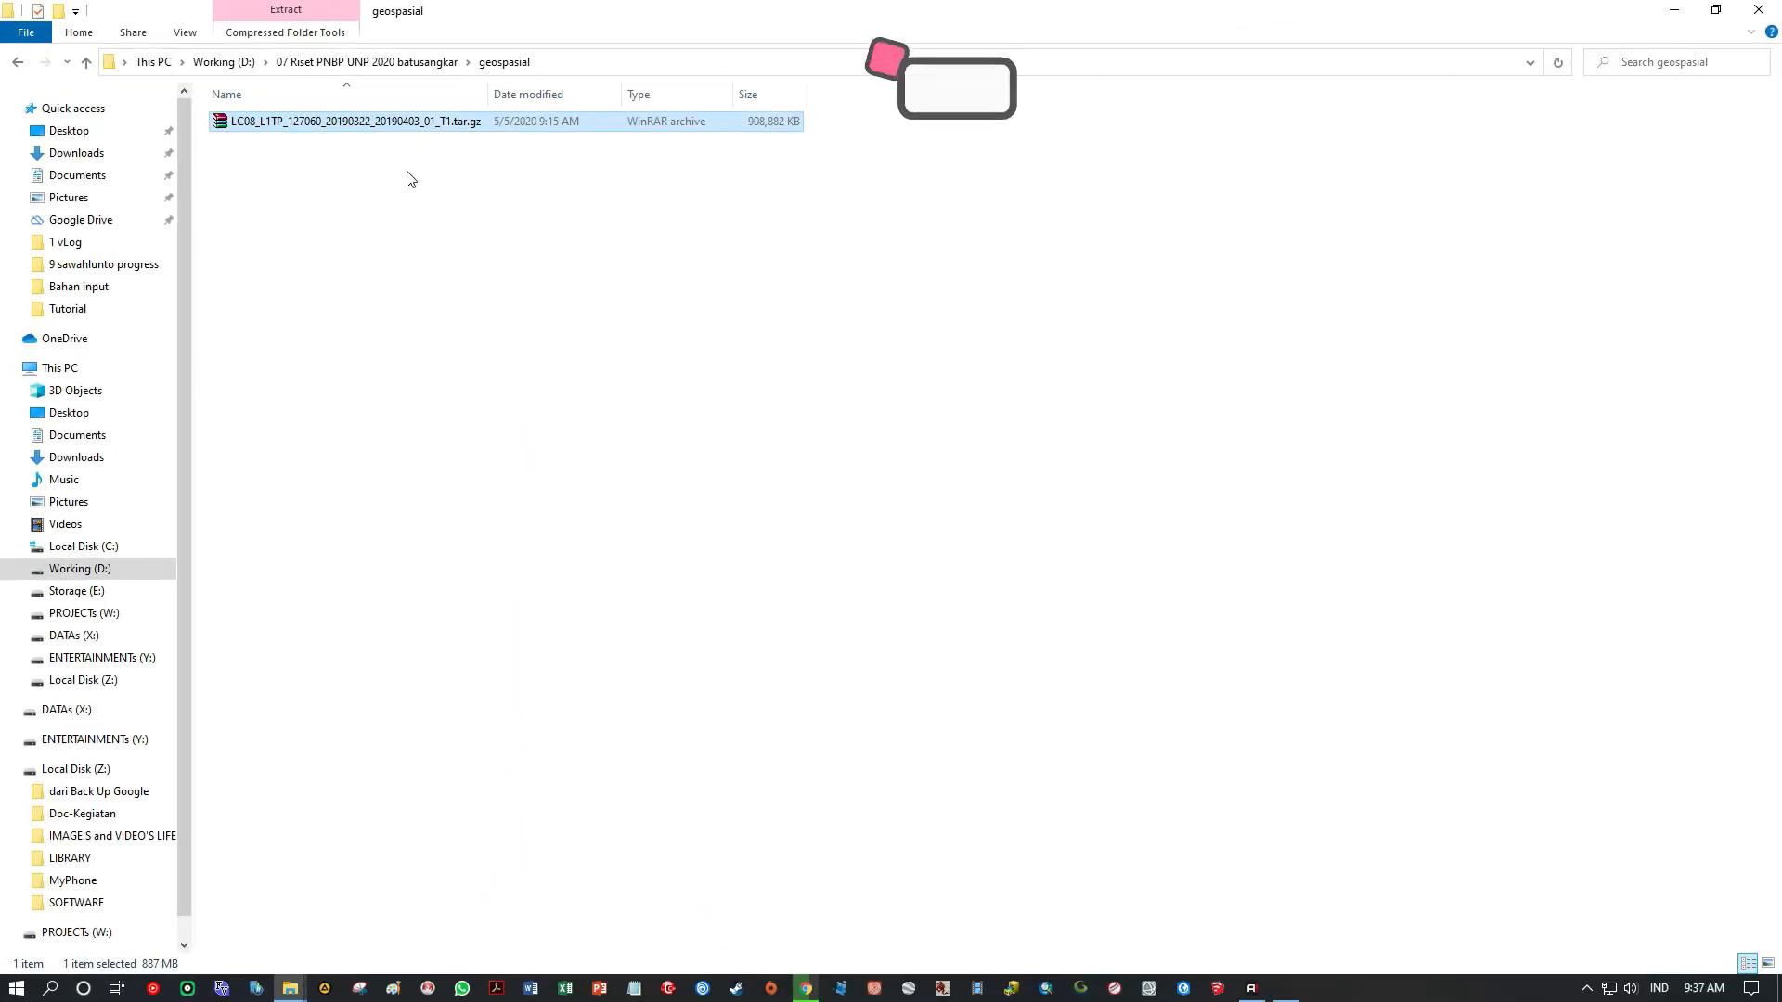
- In File Explorer's geospasial folder, extract LC08_L1TP_127060_20190322_20190403_01_T1.tar.gz into a folder of the same name
click(411, 178)
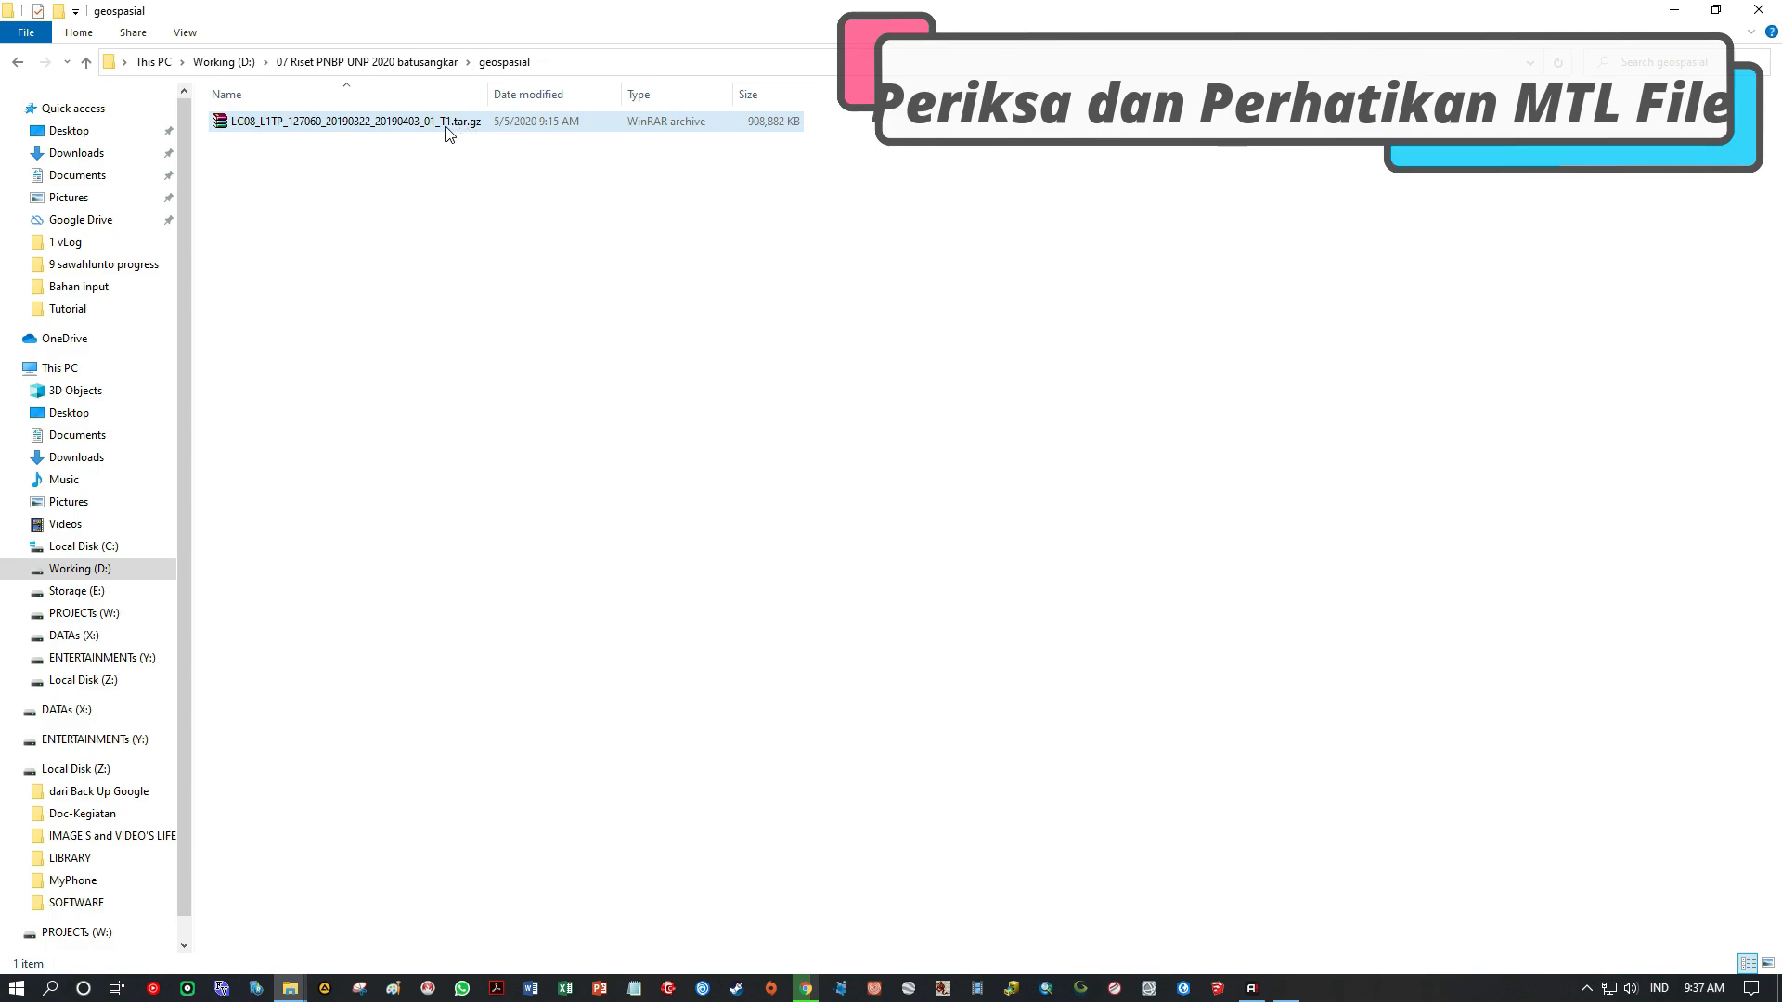
right_click(368, 124)
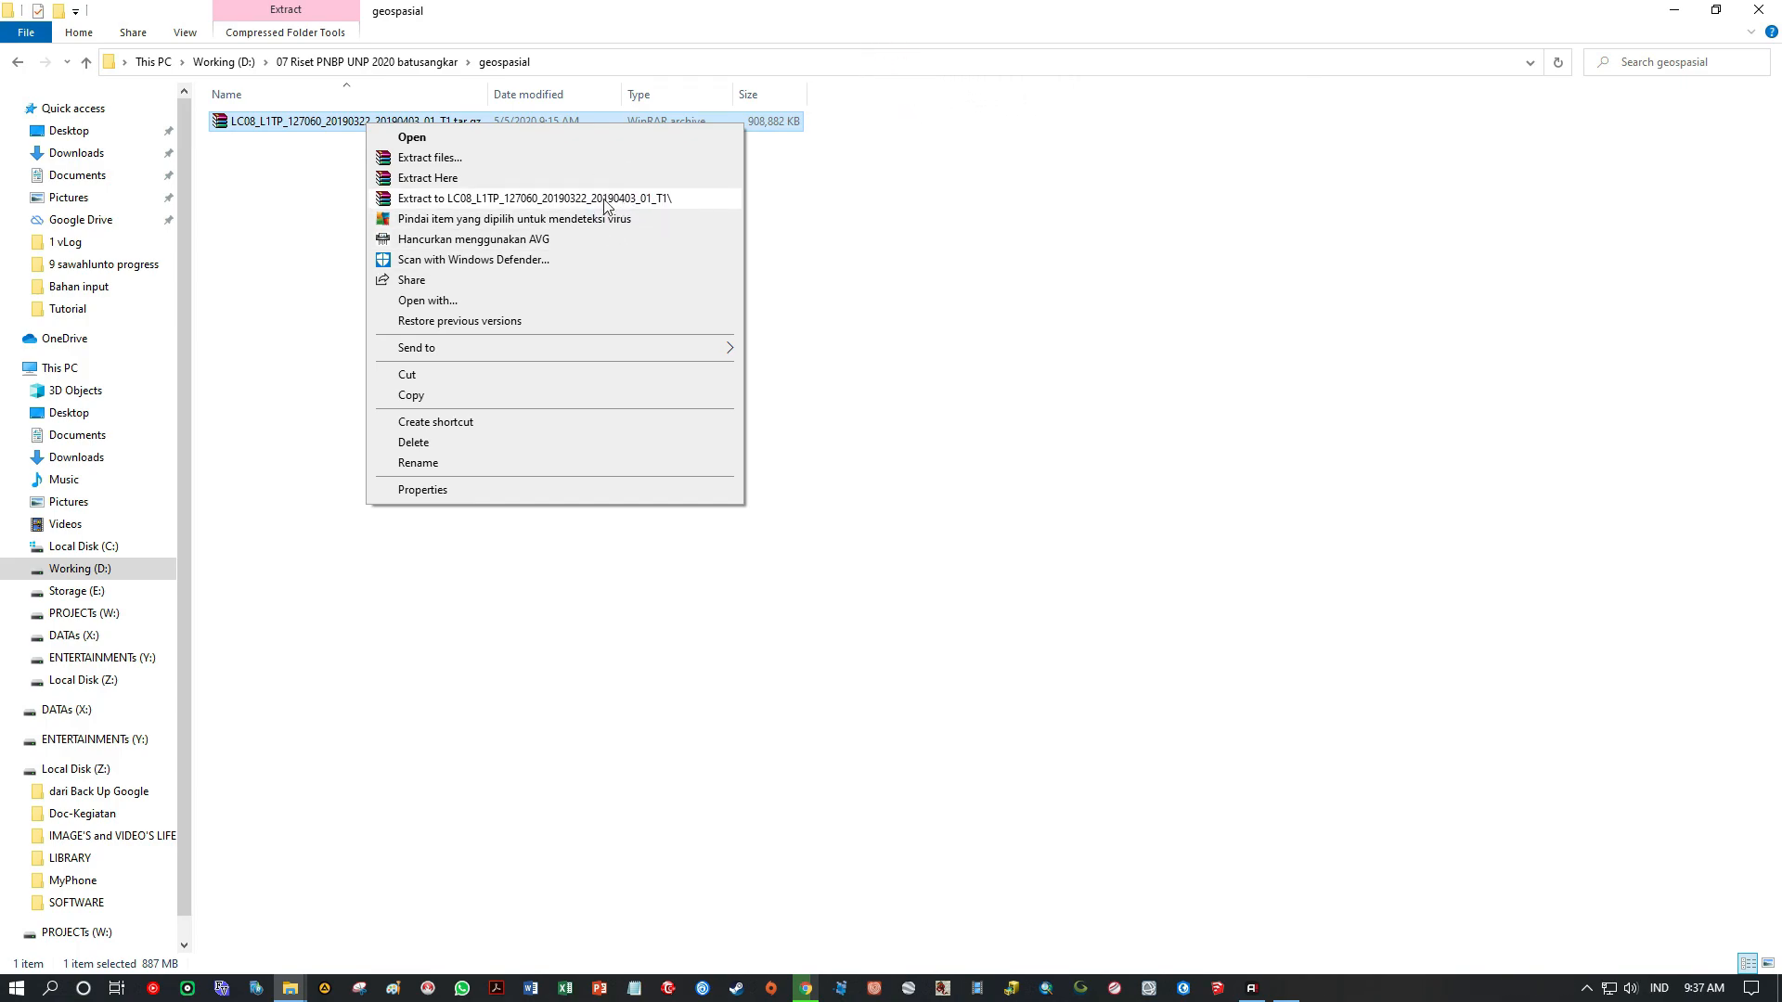
click(549, 201)
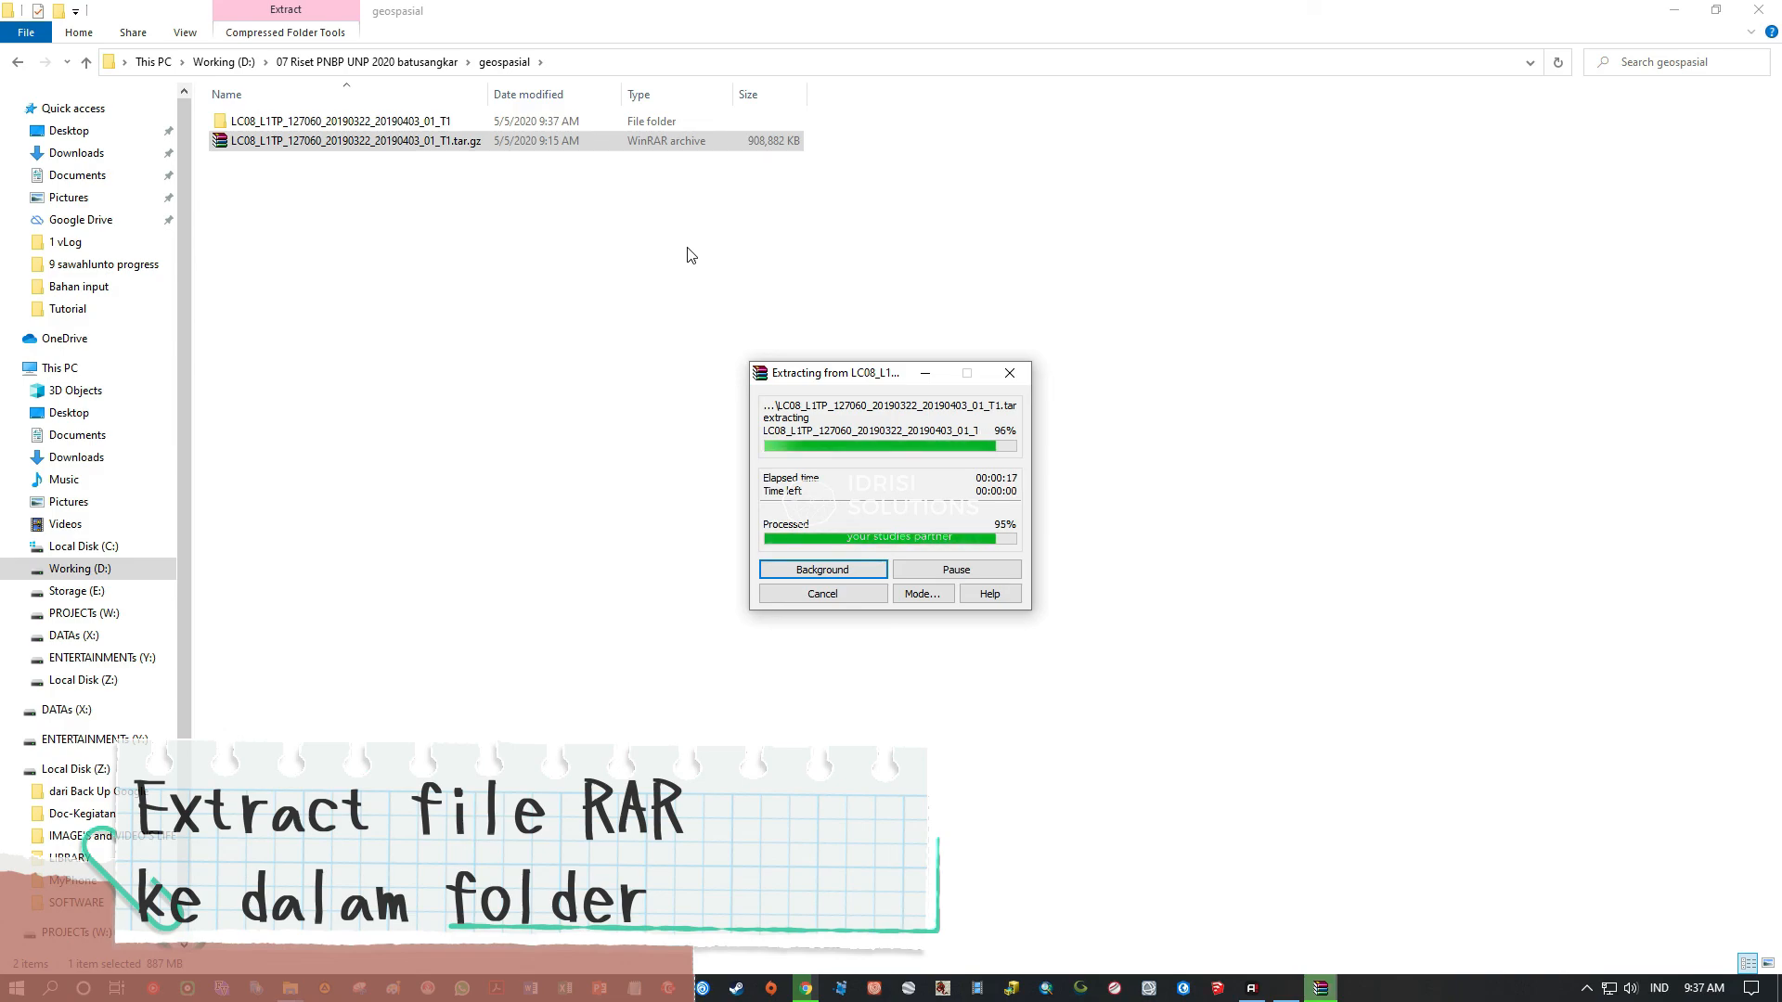
- Open the extracted scene folder, list its files in Details view and fit the name column to the full file names
click(408, 123)
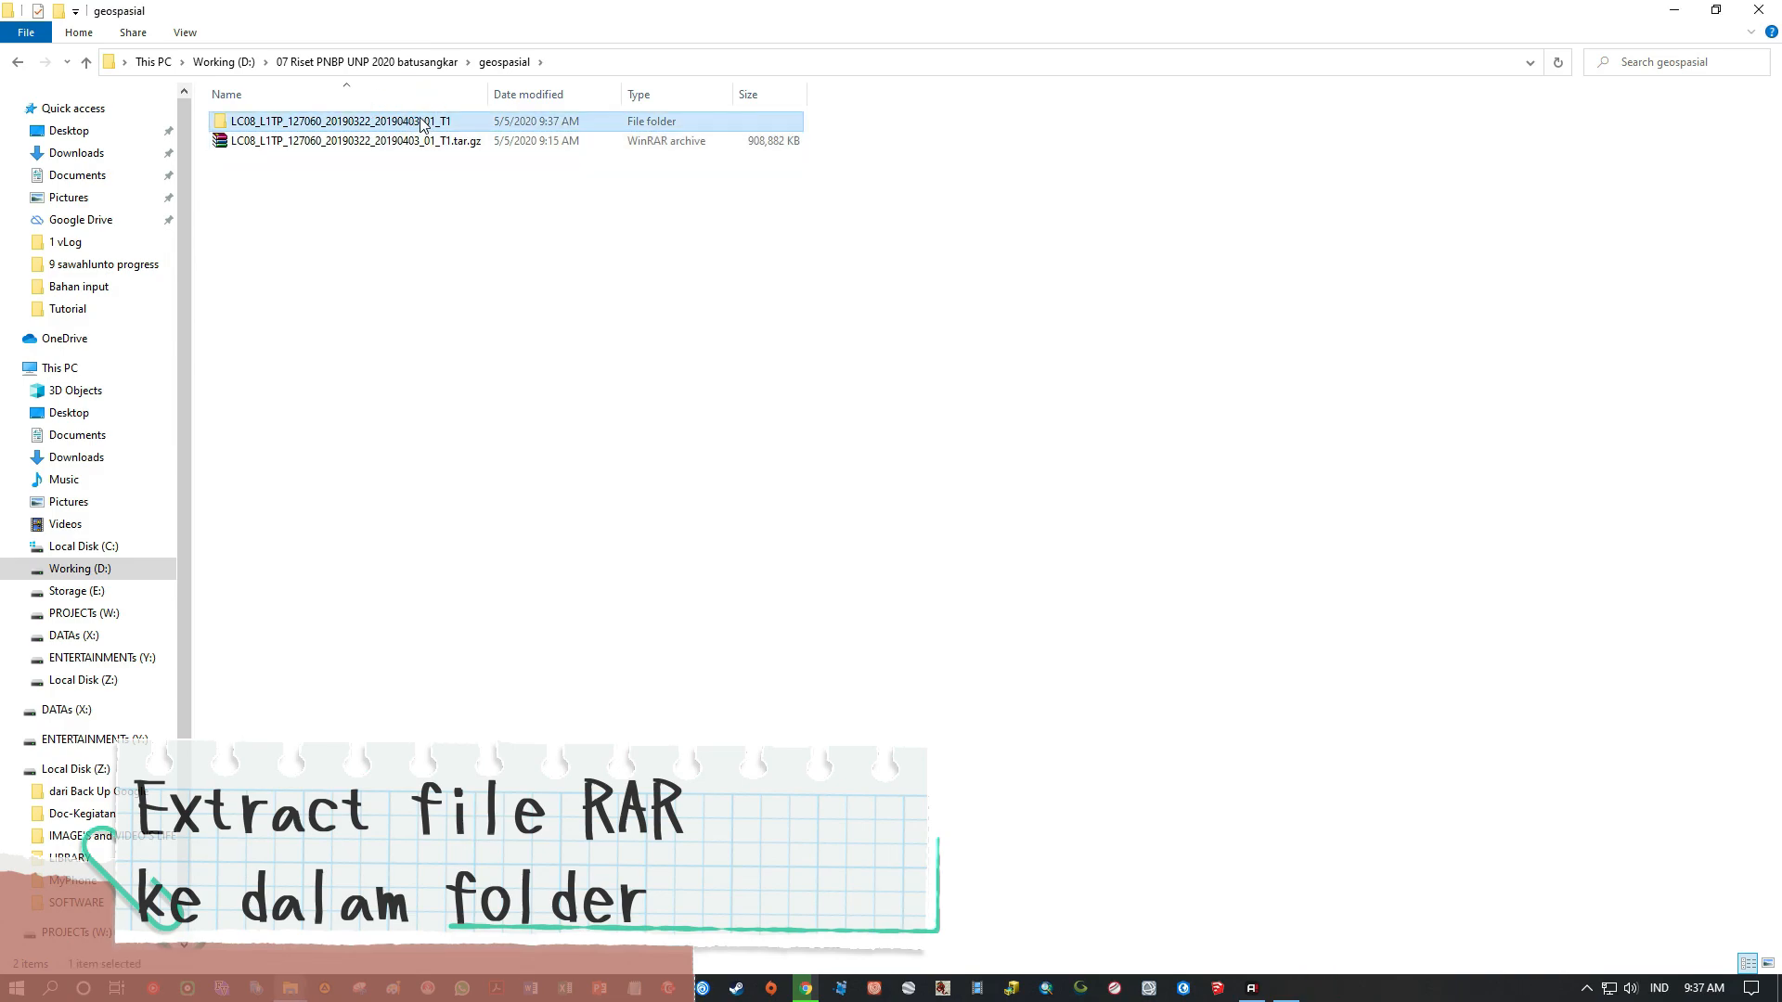
double_click(423, 123)
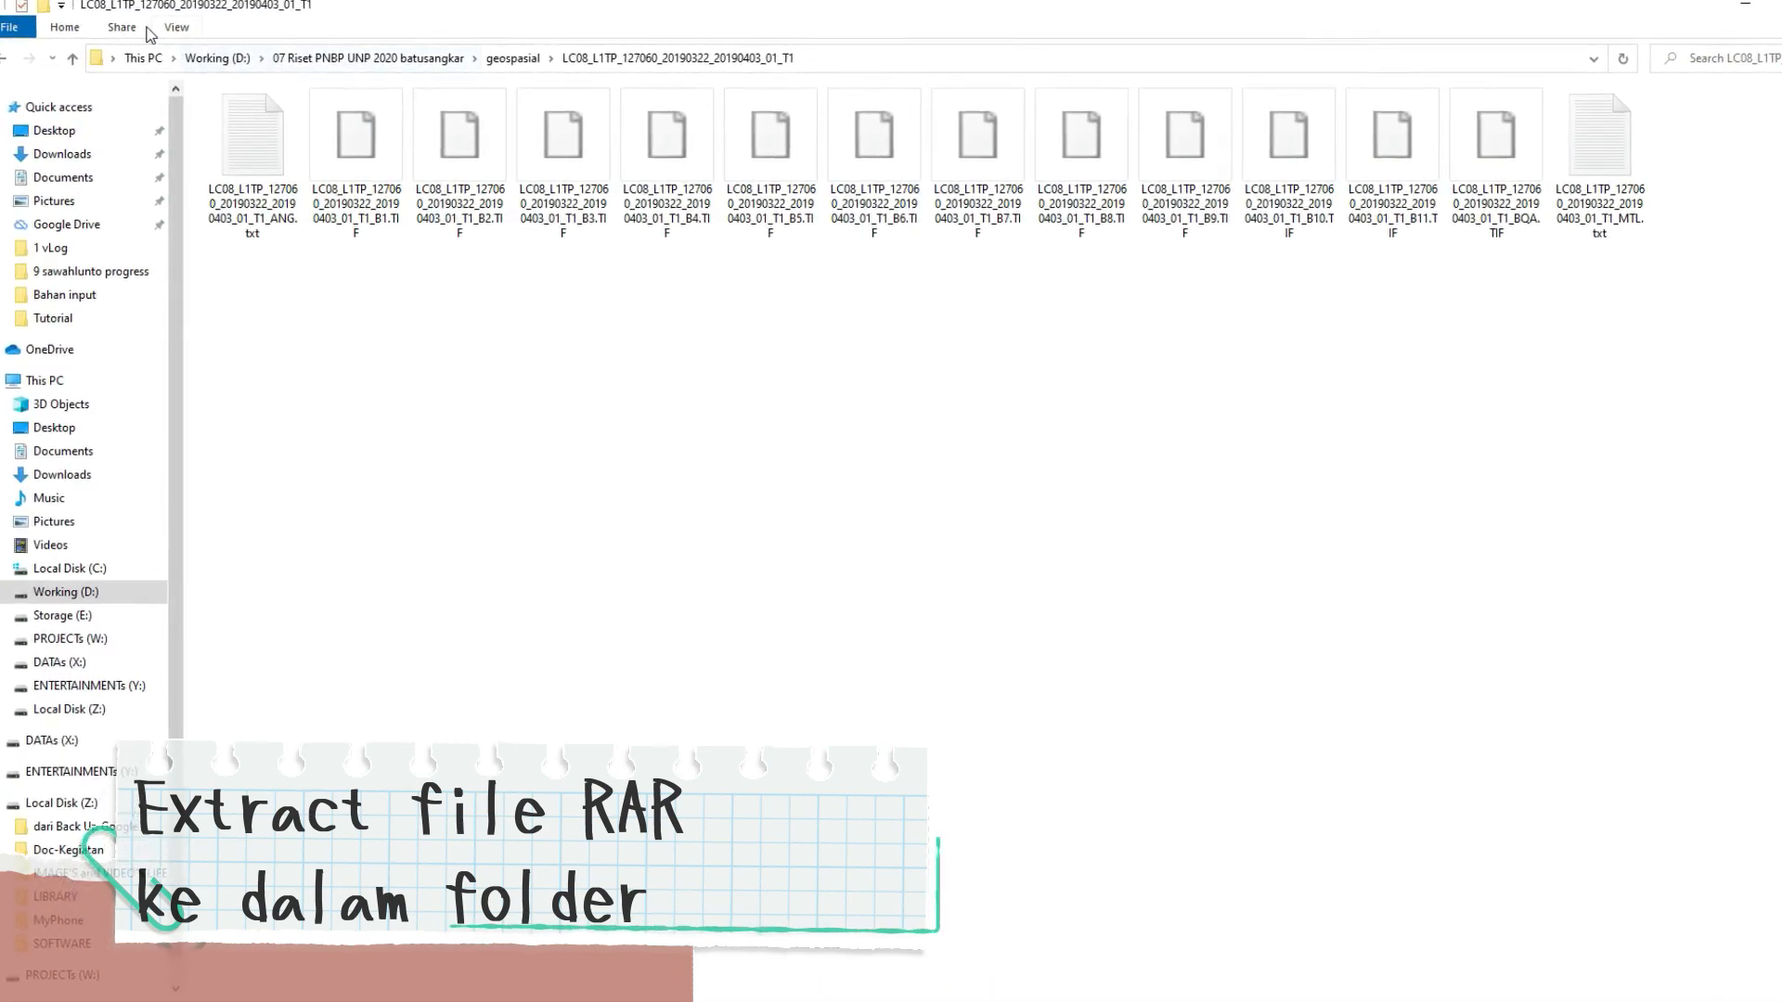
click(173, 28)
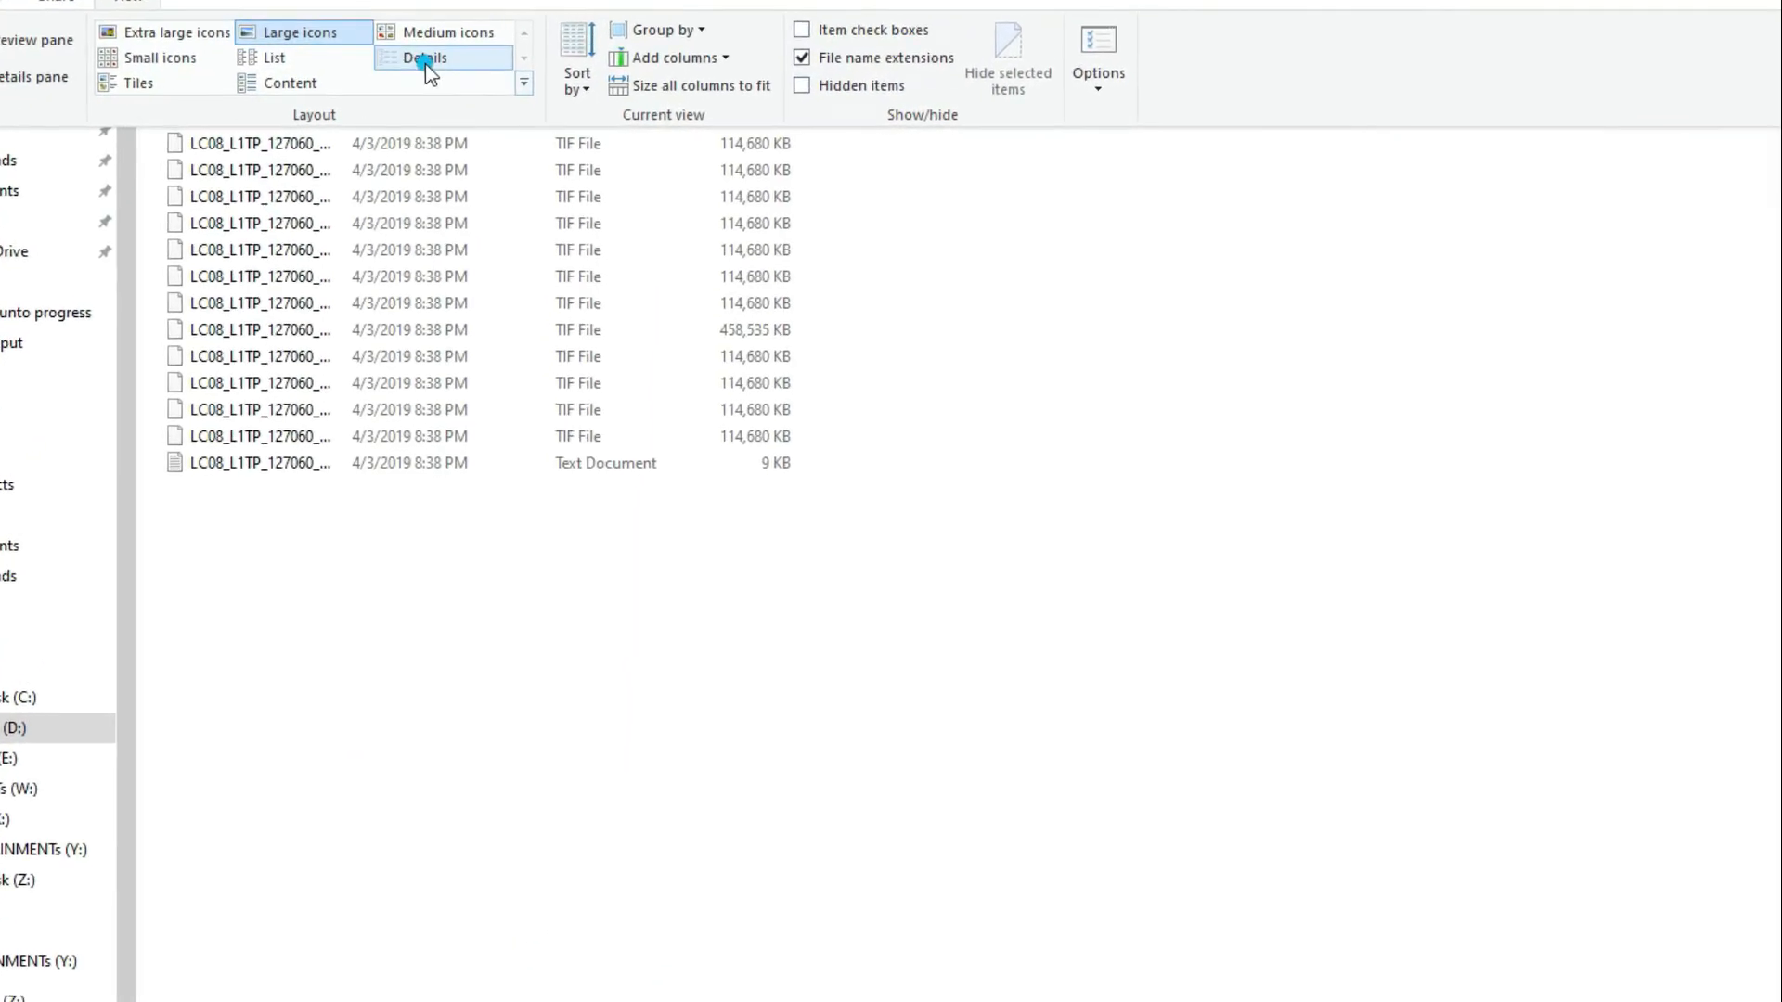
click(425, 60)
double_click(343, 76)
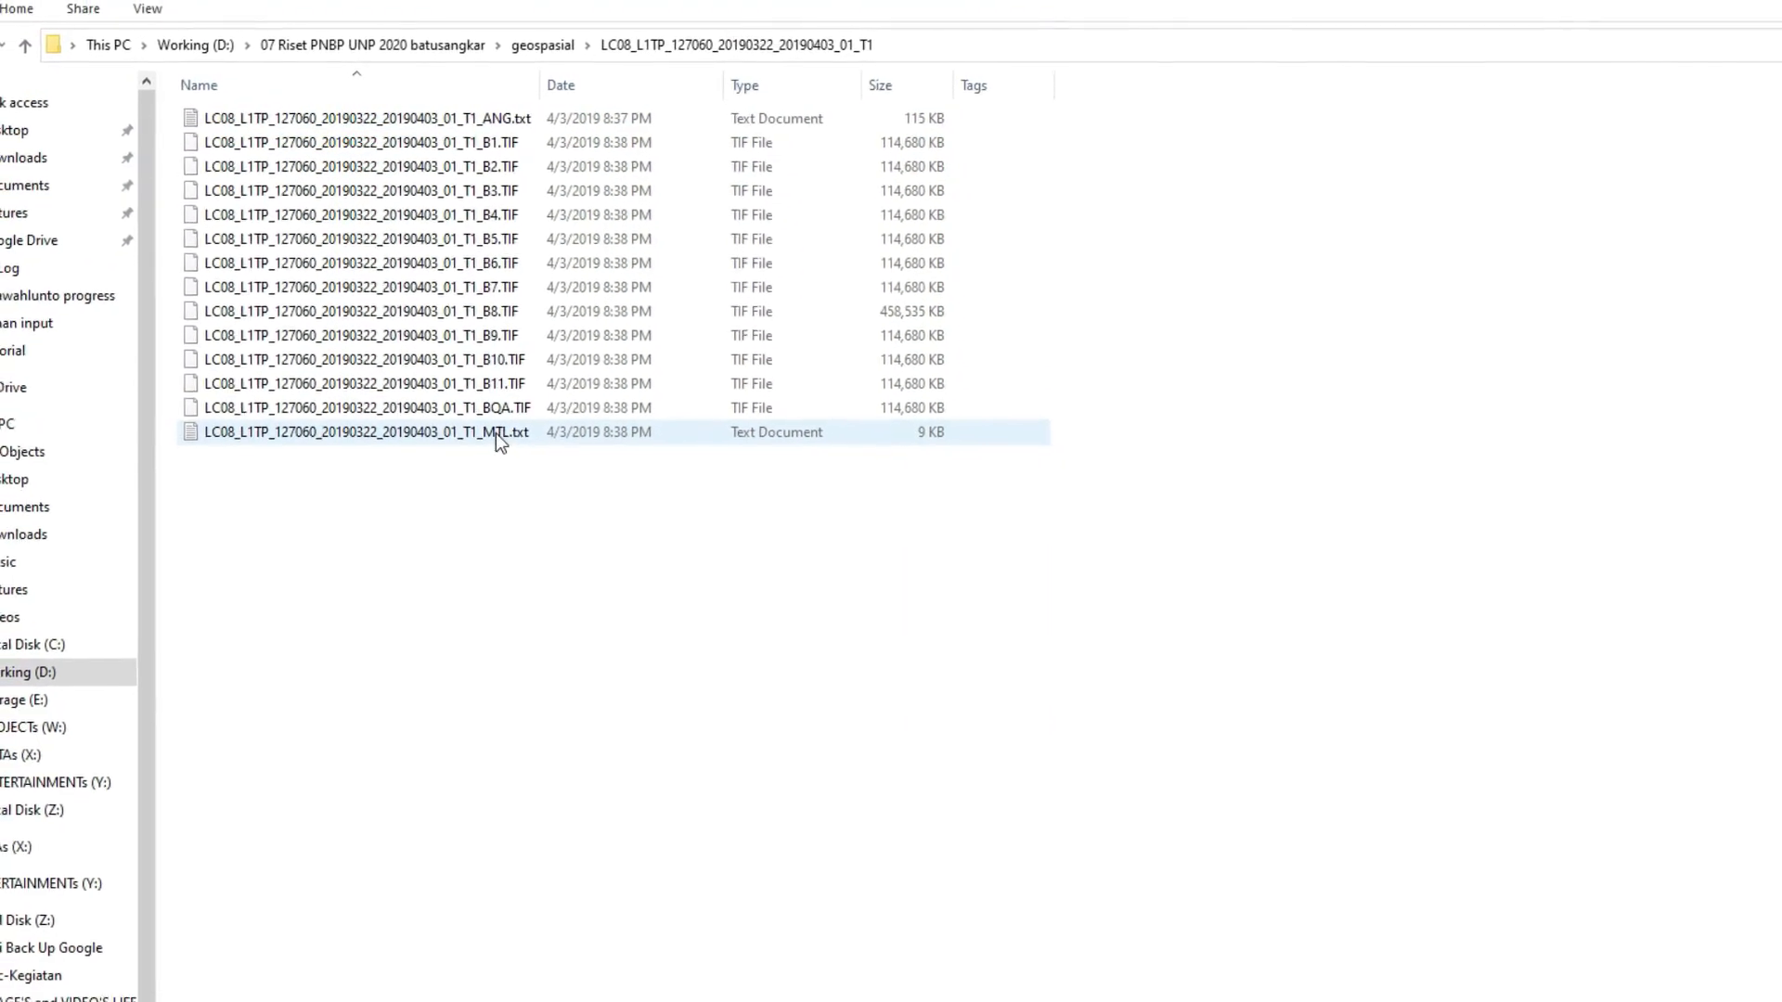
- Open the scene's MTL.txt metadata file in WordPad and move its window higher over the file list
click(497, 445)
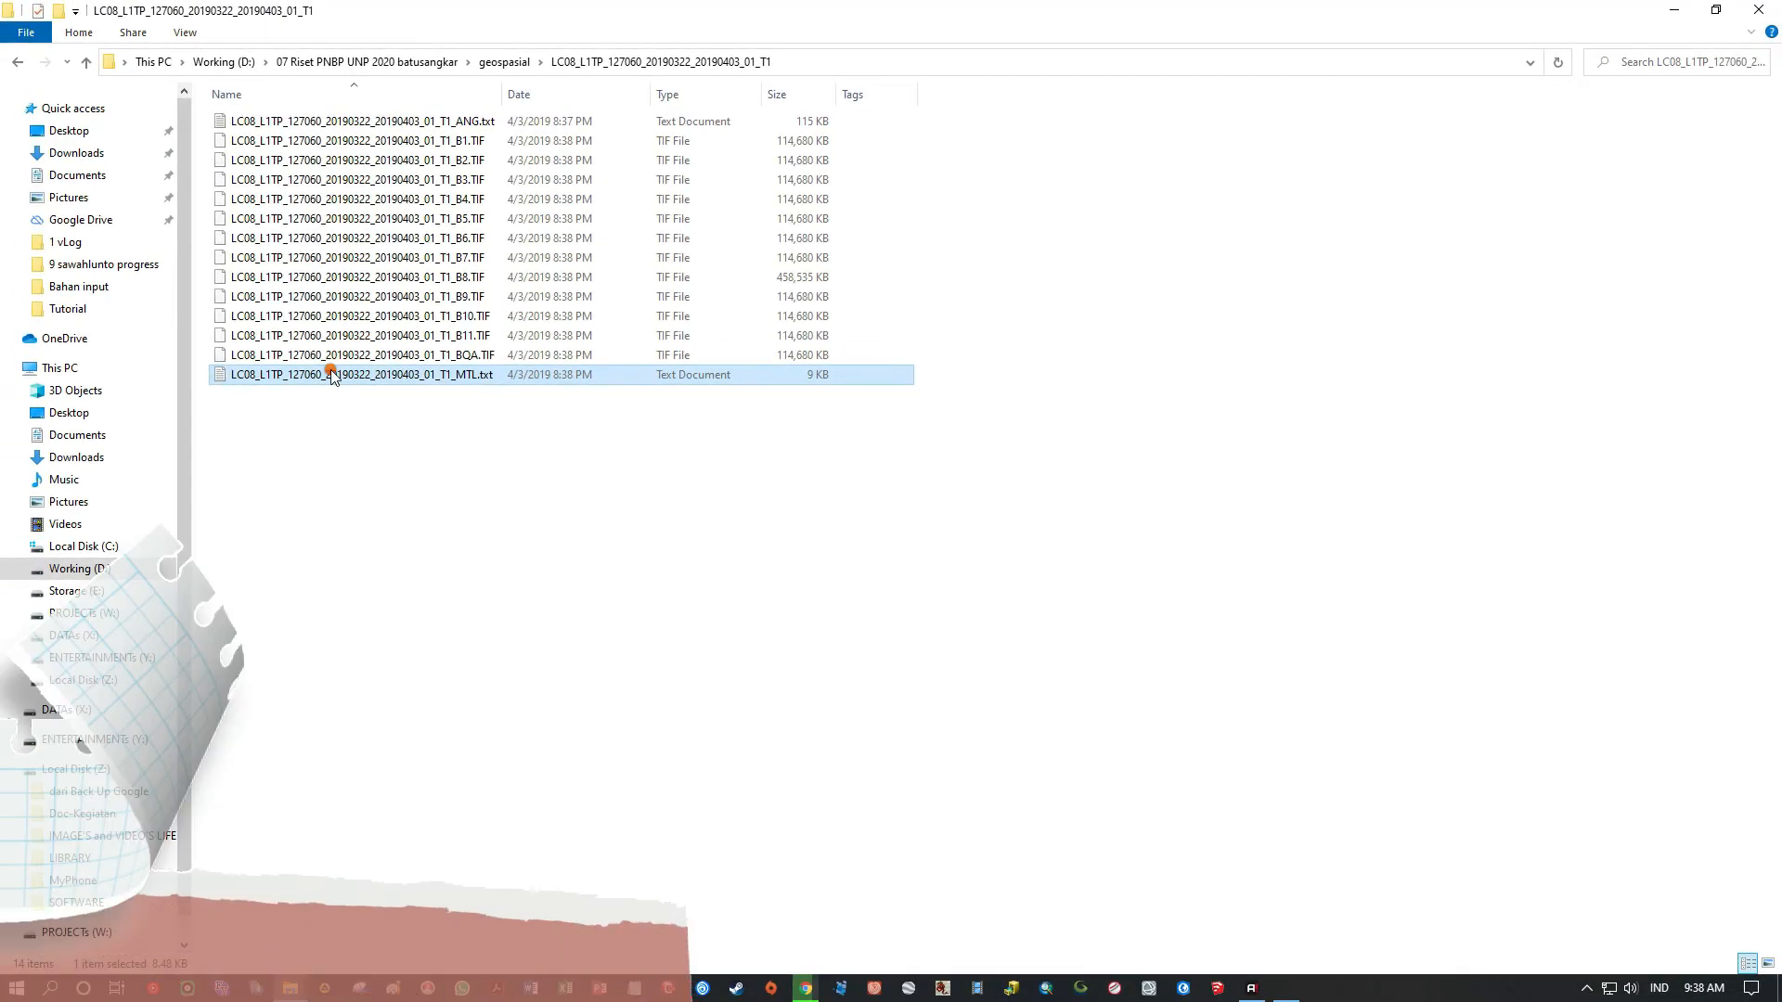
right_click(334, 374)
mouse_move(580, 584)
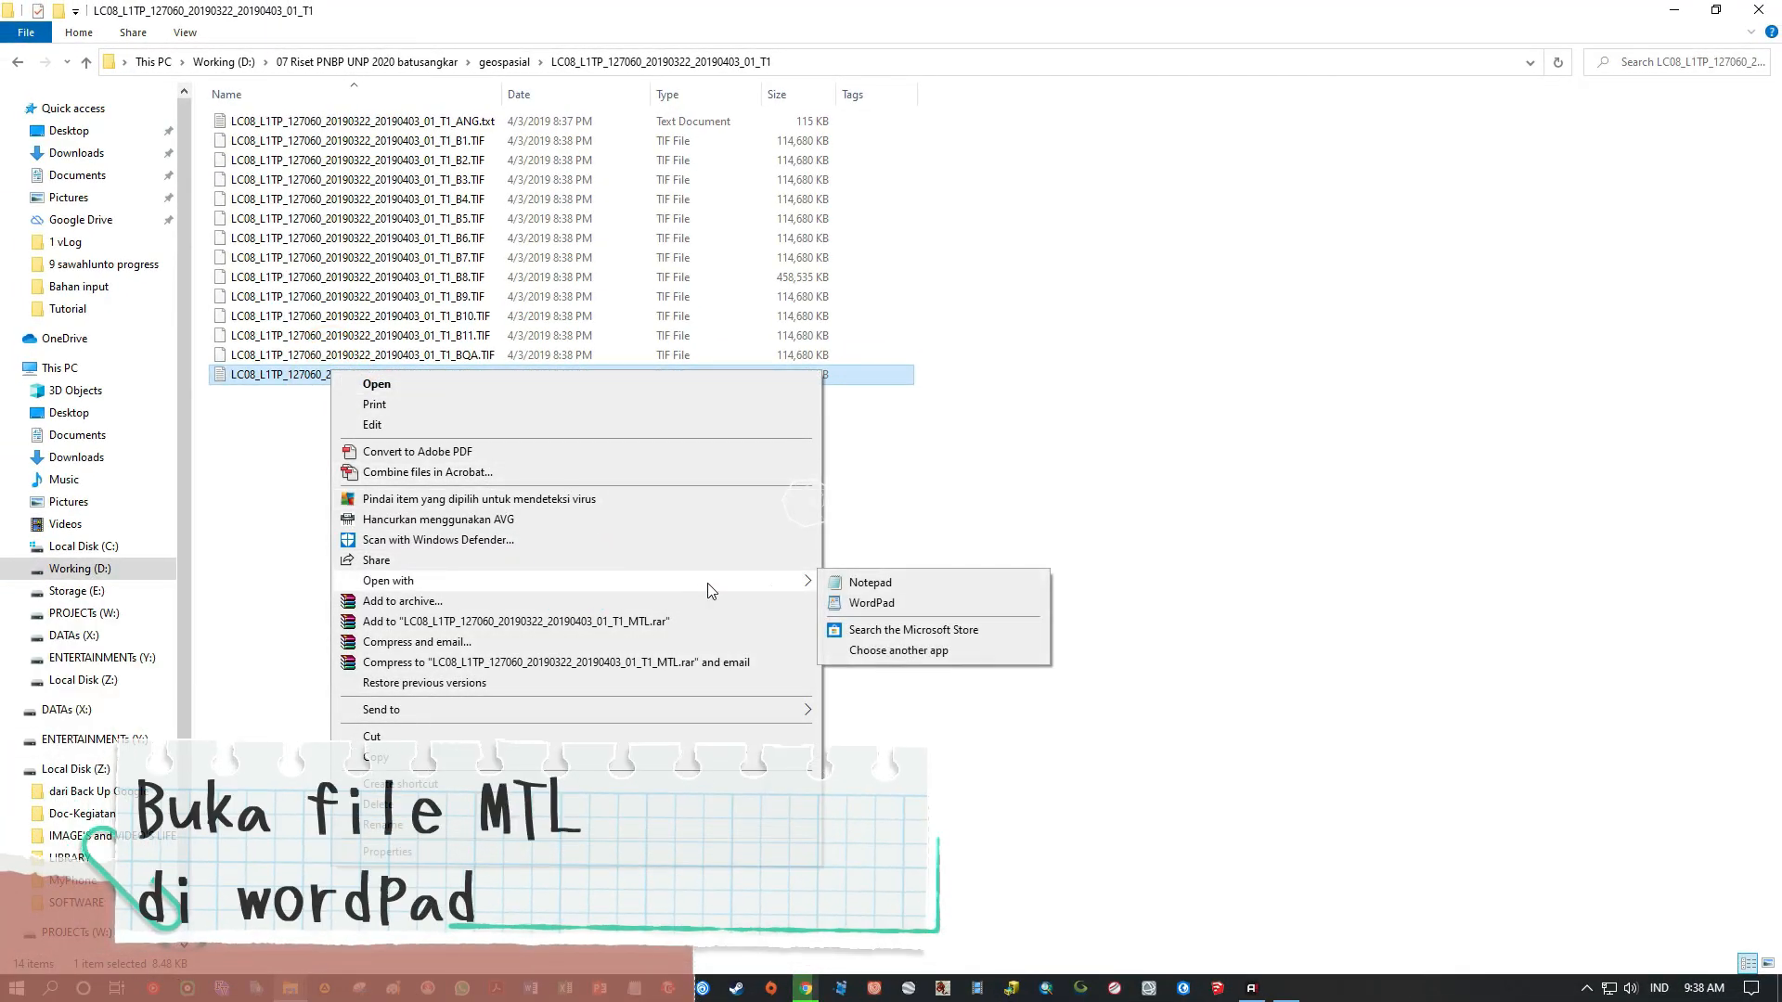
click(932, 605)
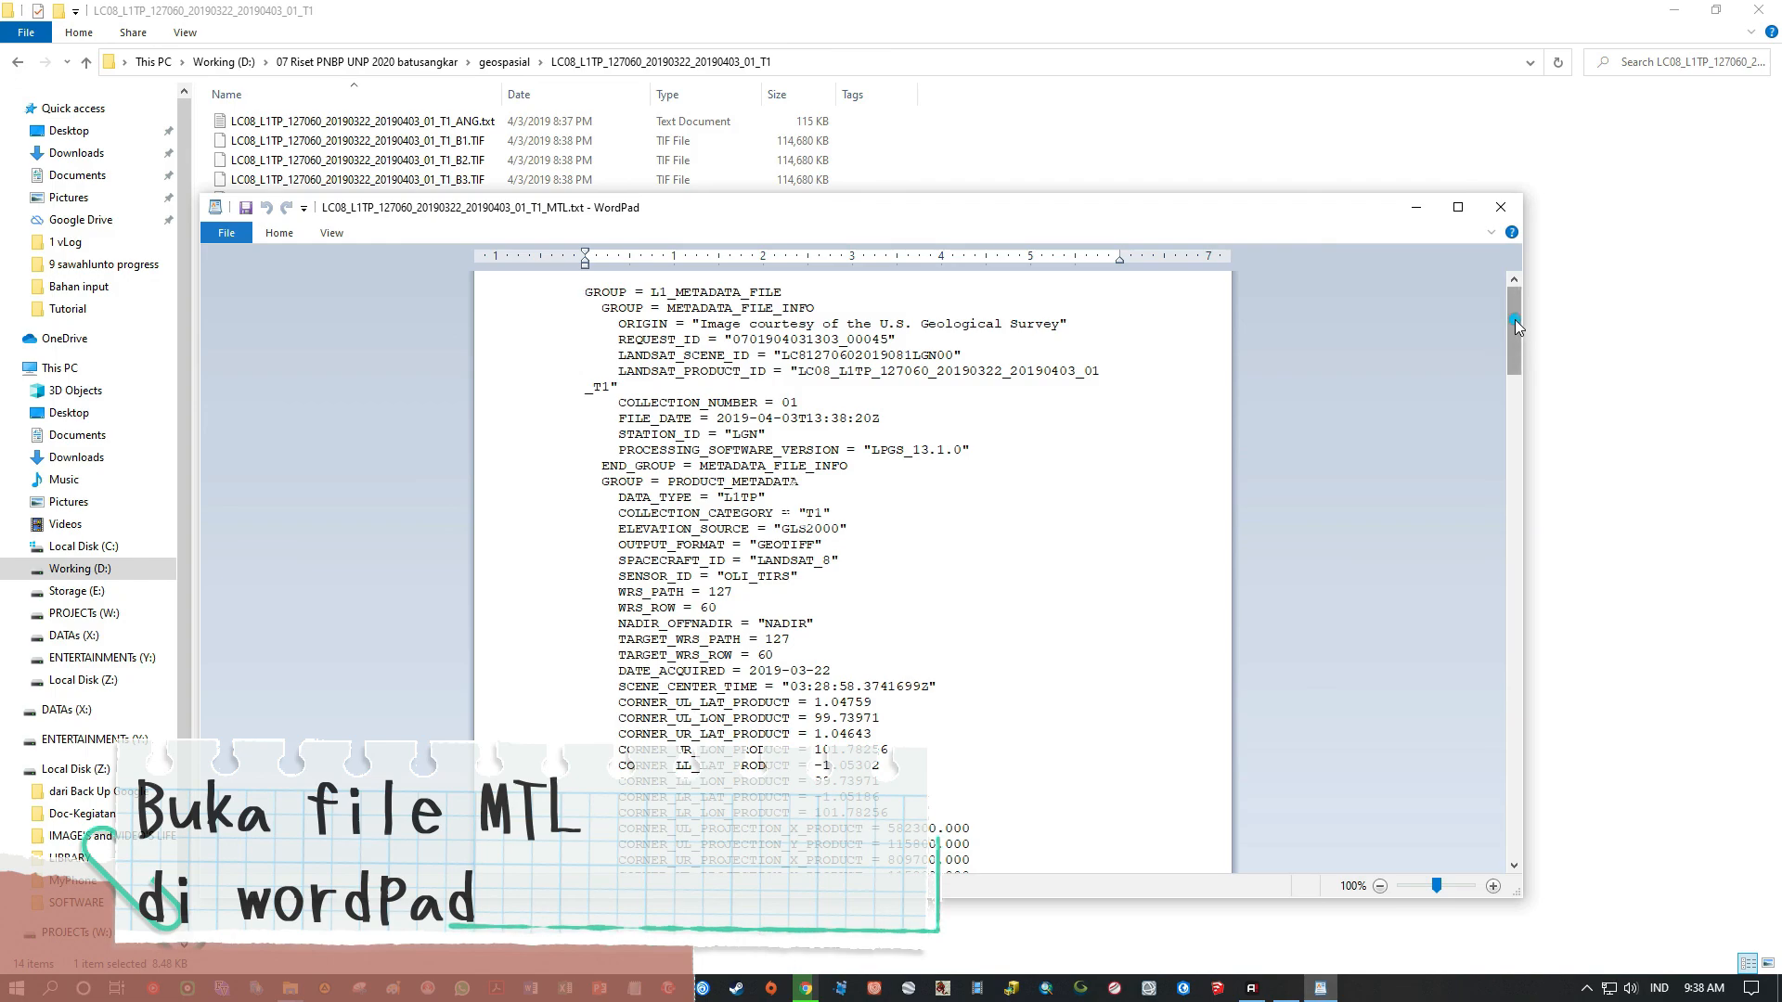
drag(1515, 319, 1492, 279)
drag(834, 213, 1132, 122)
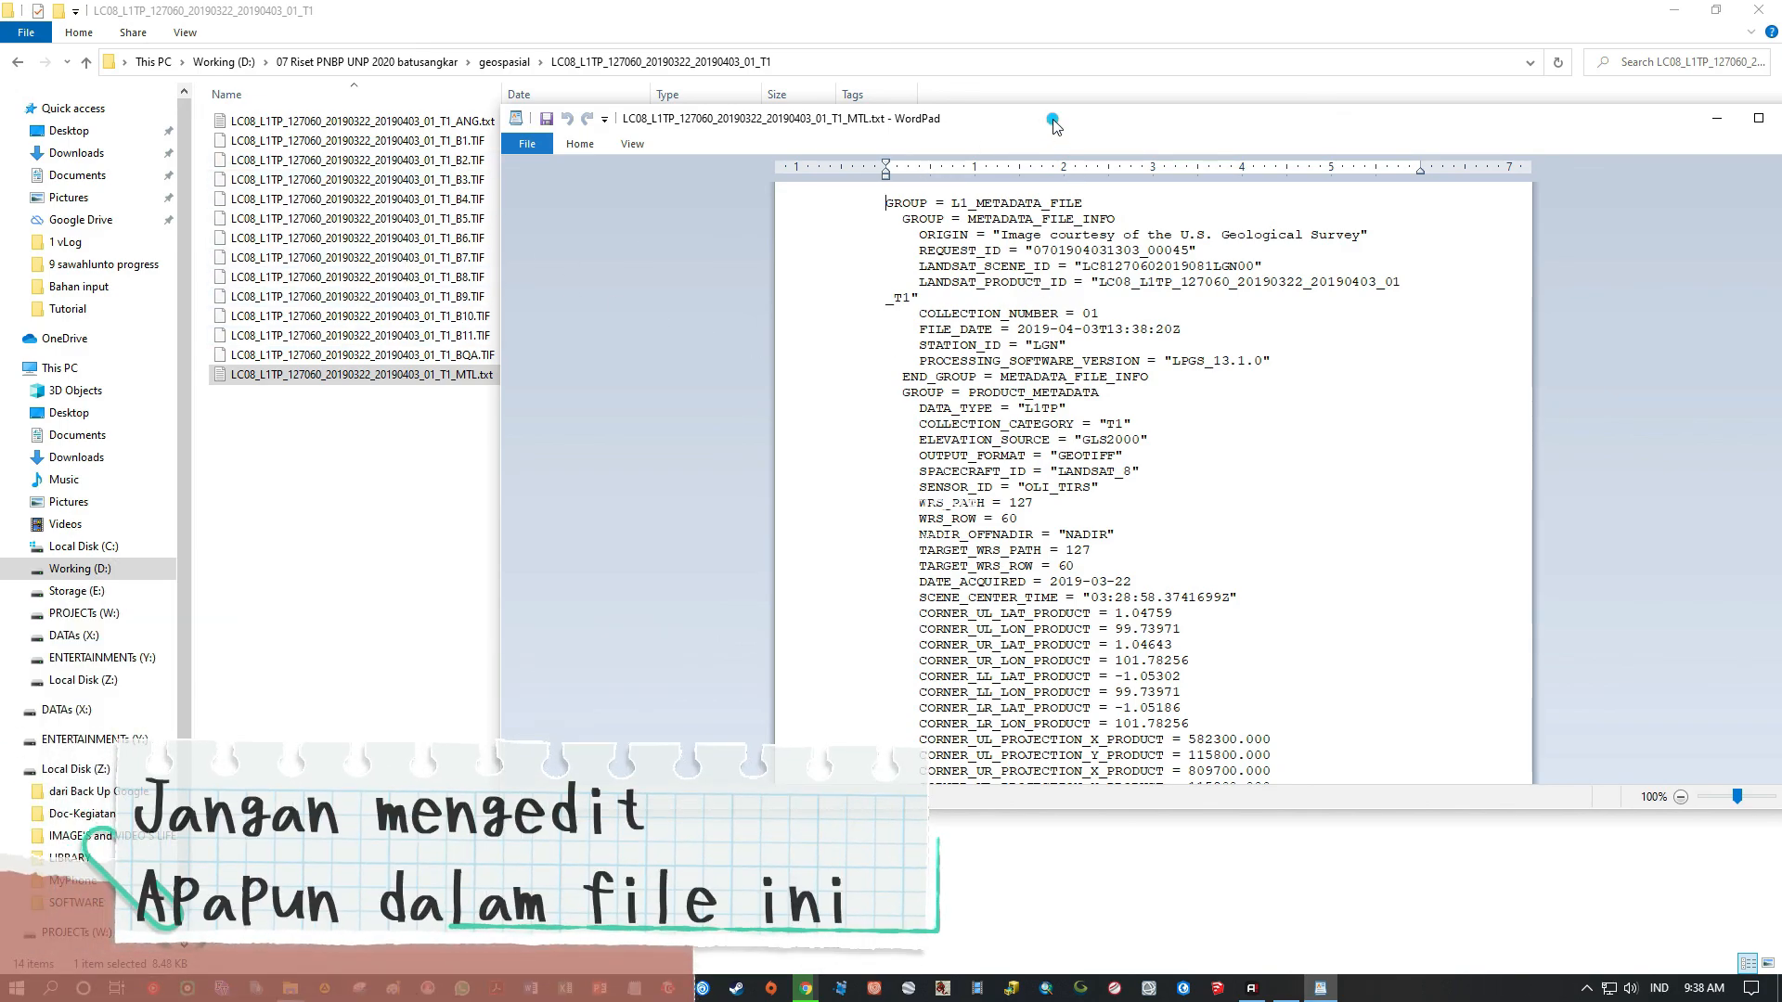
drag(1054, 126, 917, 239)
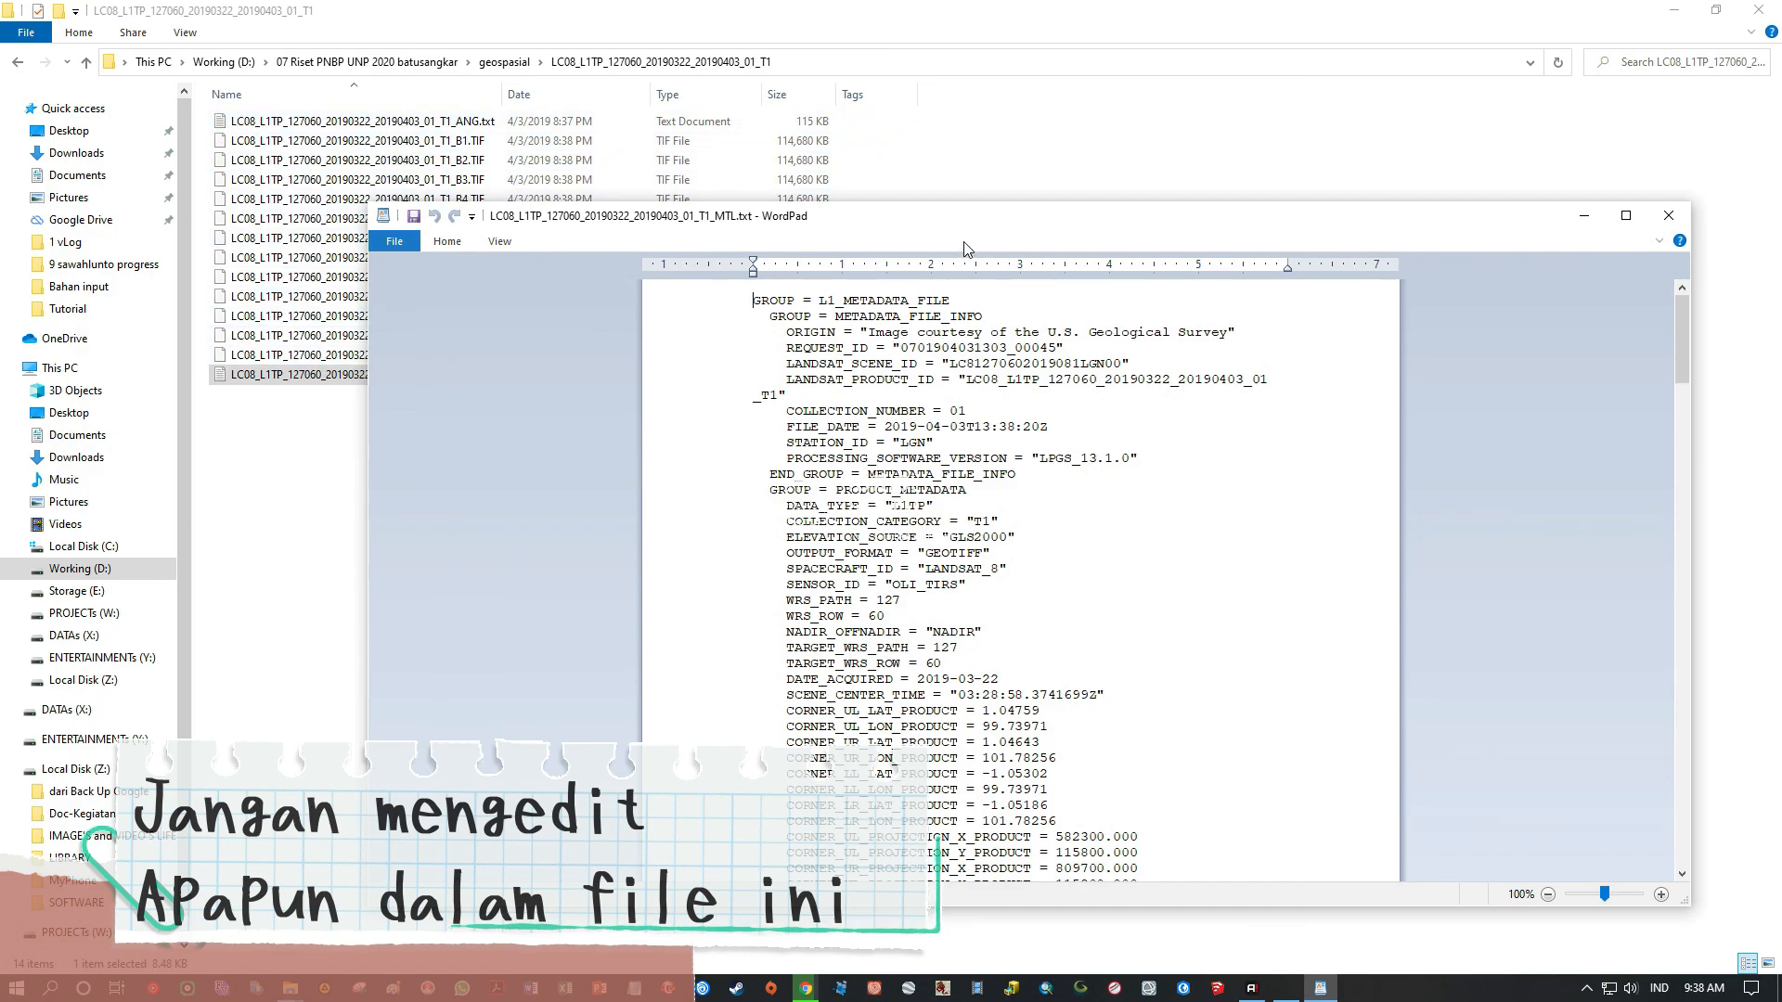
drag(1020, 215, 967, 89)
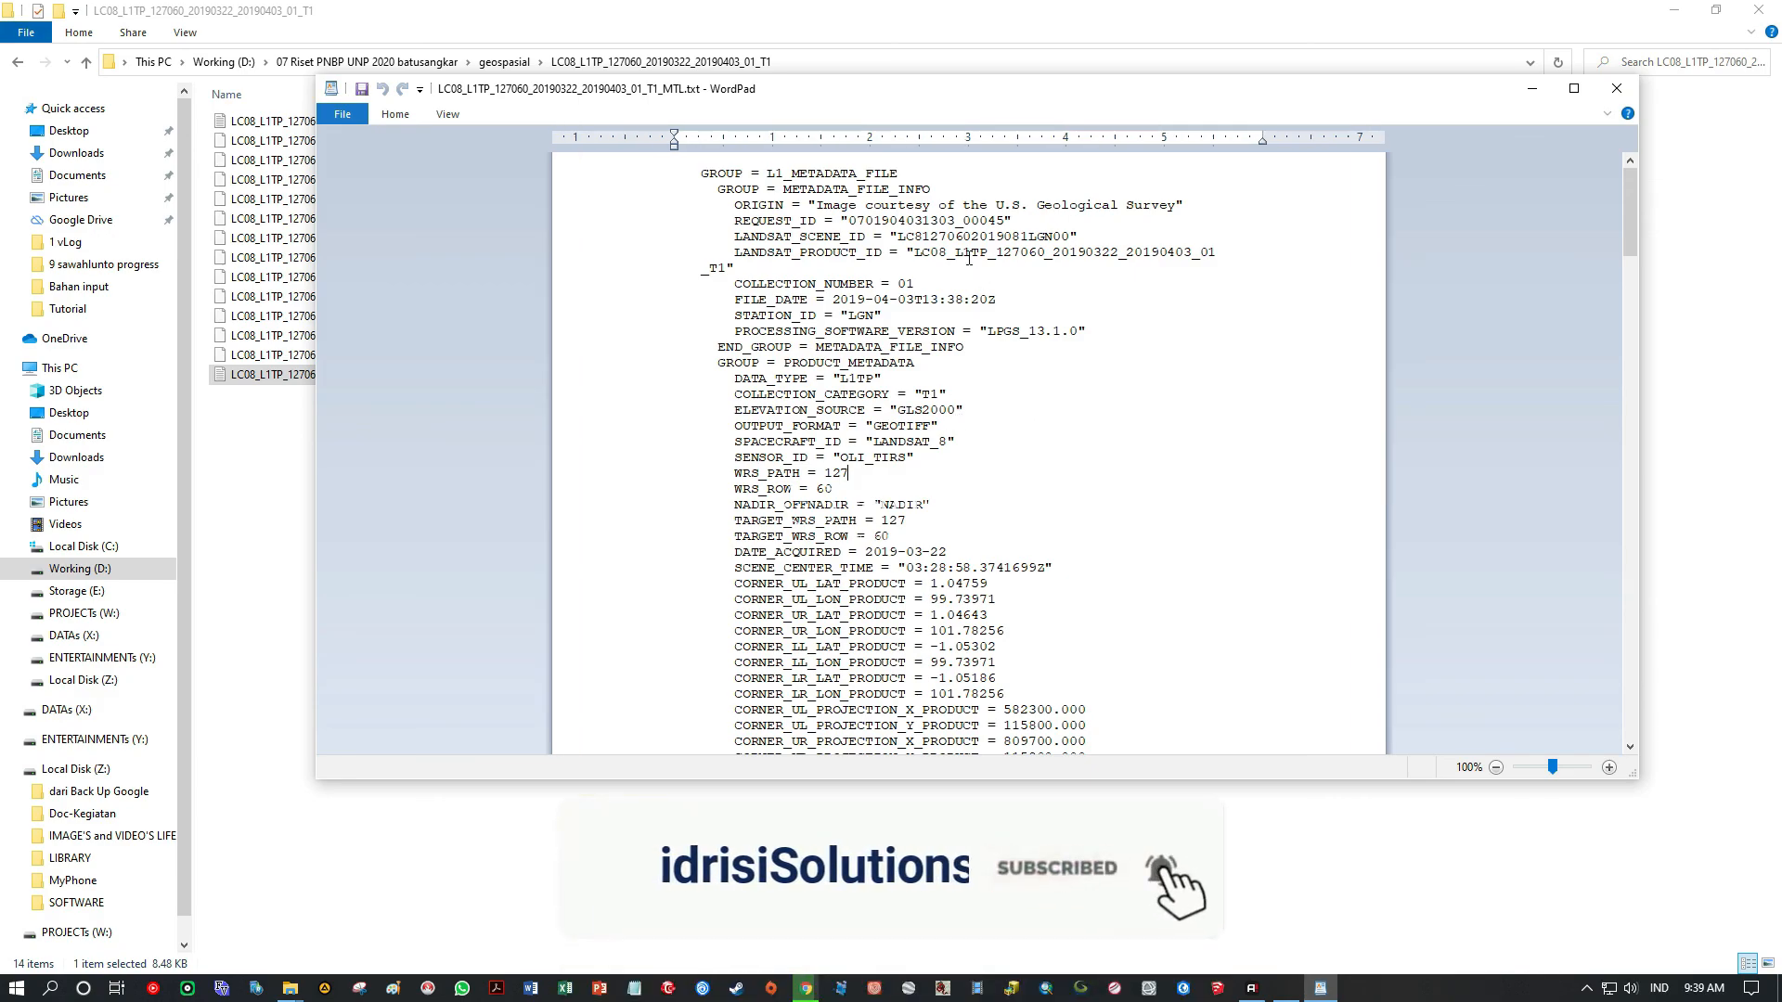
- Enlarge the metadata text to 150% and highlight the LANDSAT_SCENE_ID, LANDSAT_PRODUCT_ID and FILE_DATE lines in turn
scroll(968, 259, up, 5)
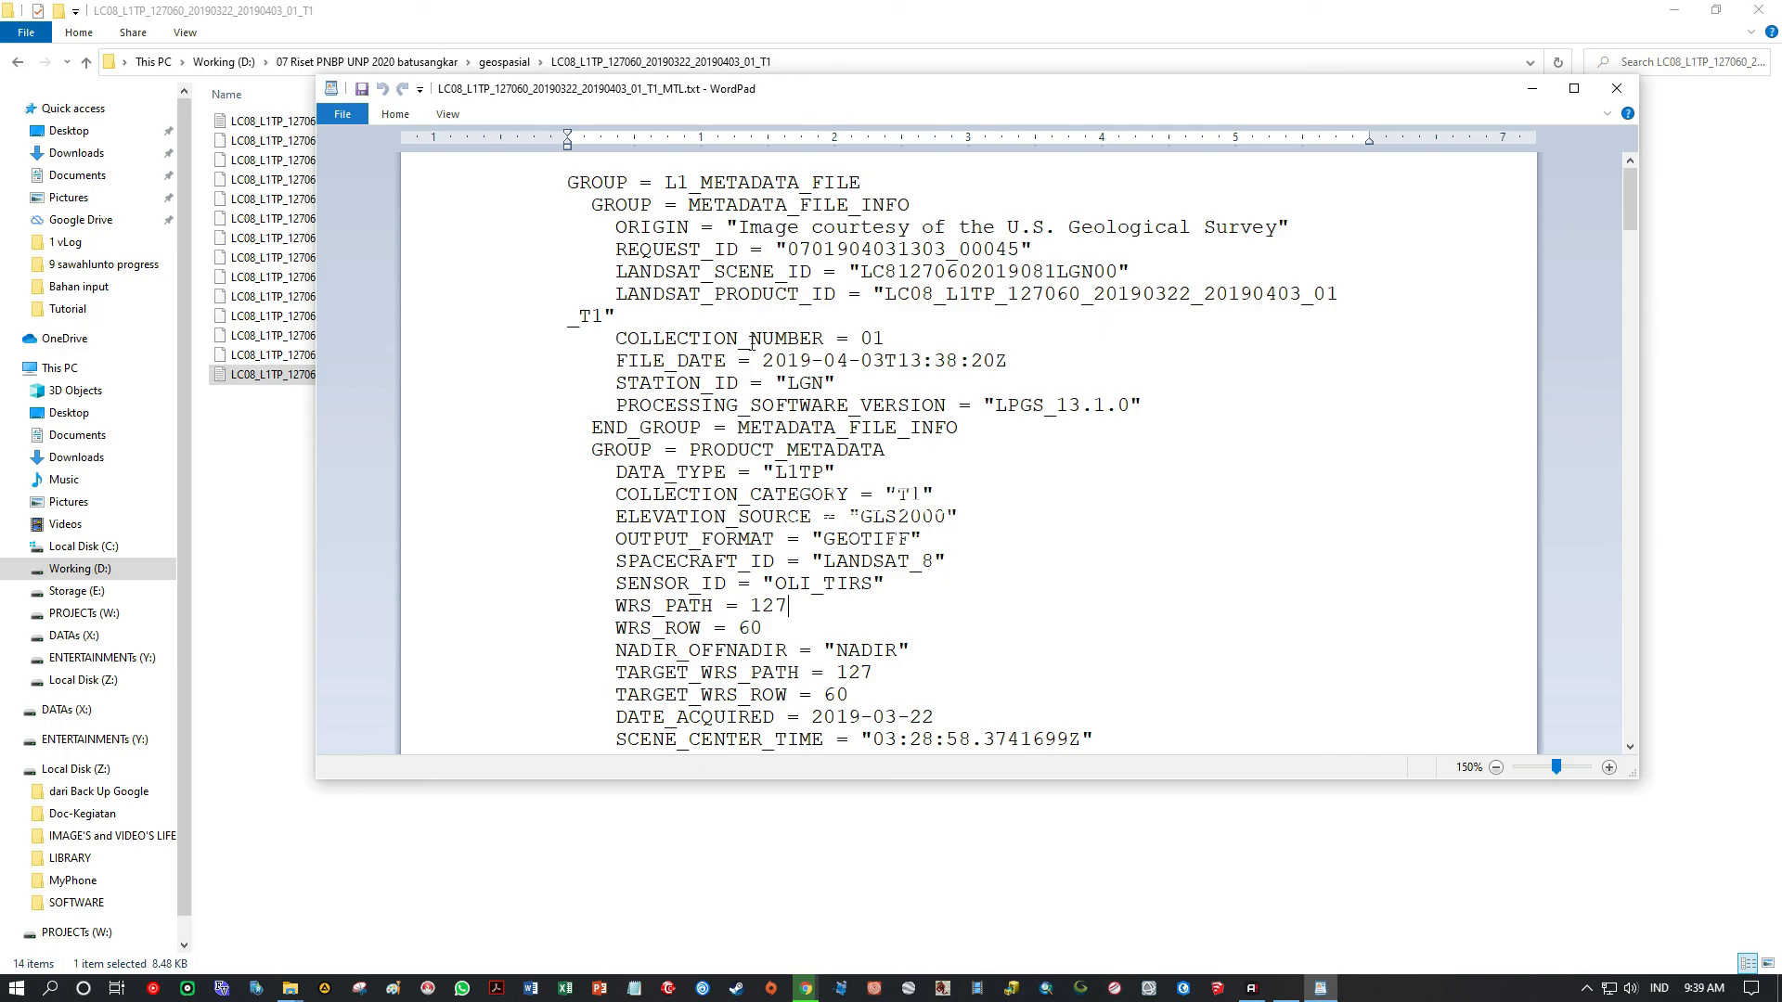
drag(639, 271, 910, 272)
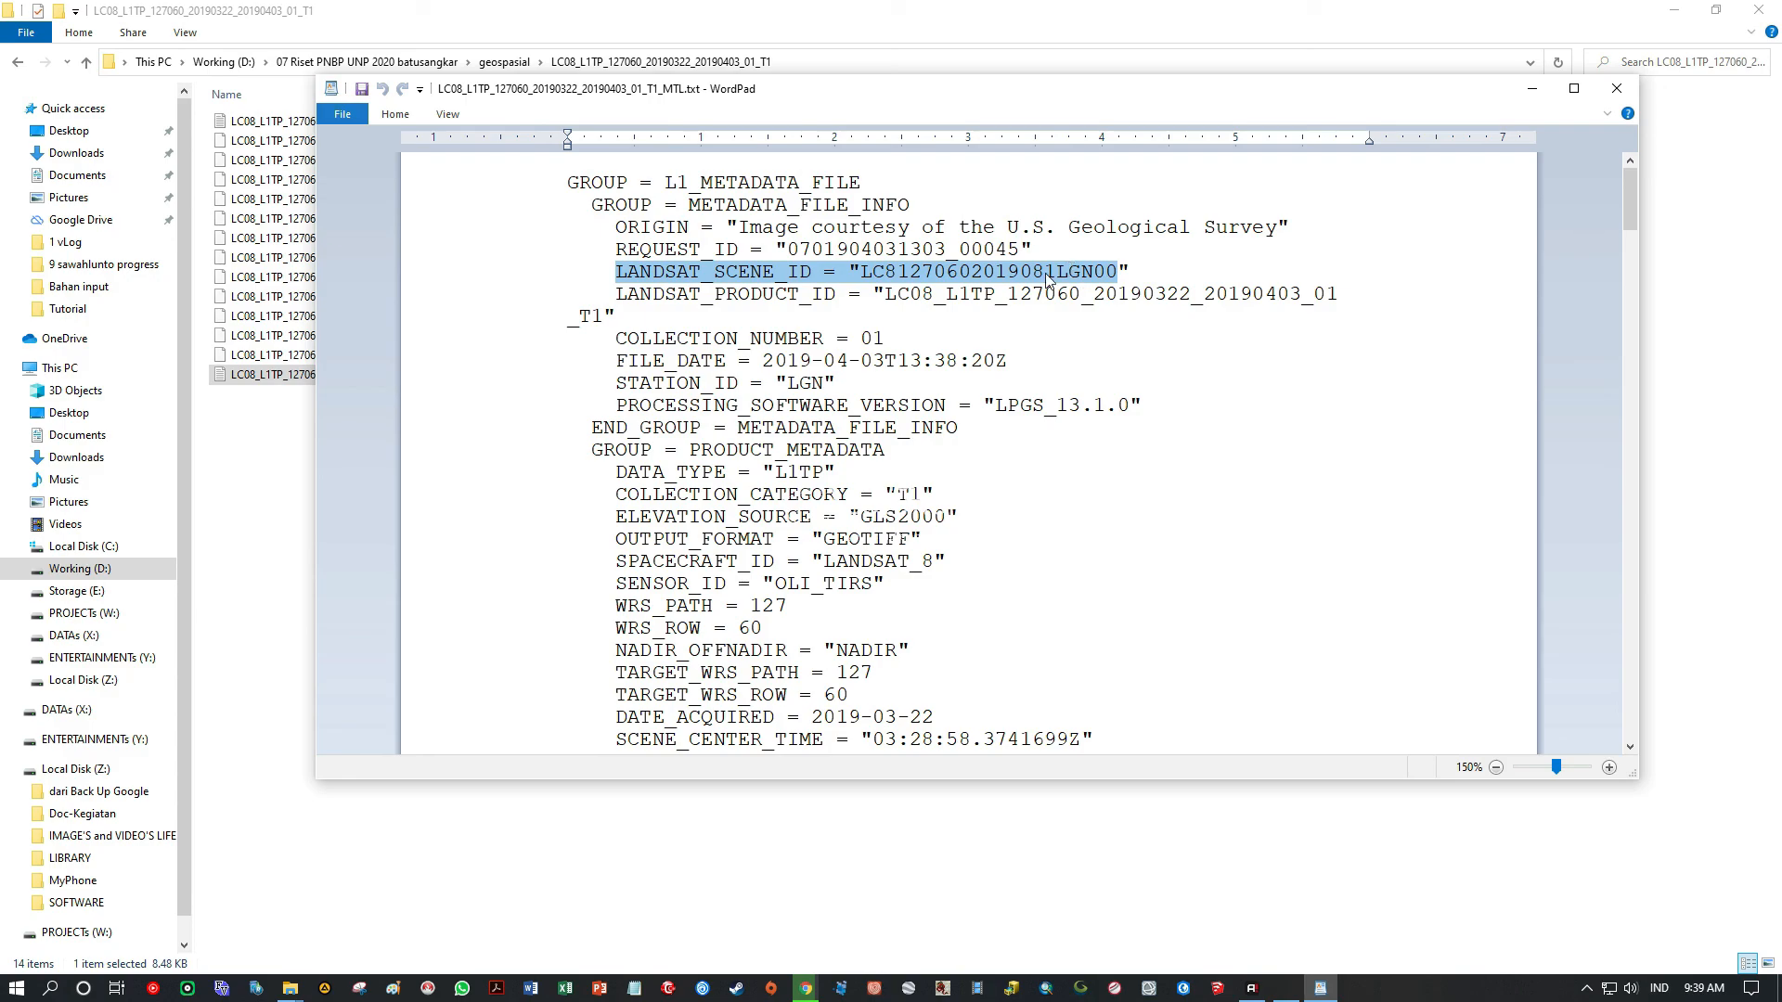
drag(666, 293, 1292, 293)
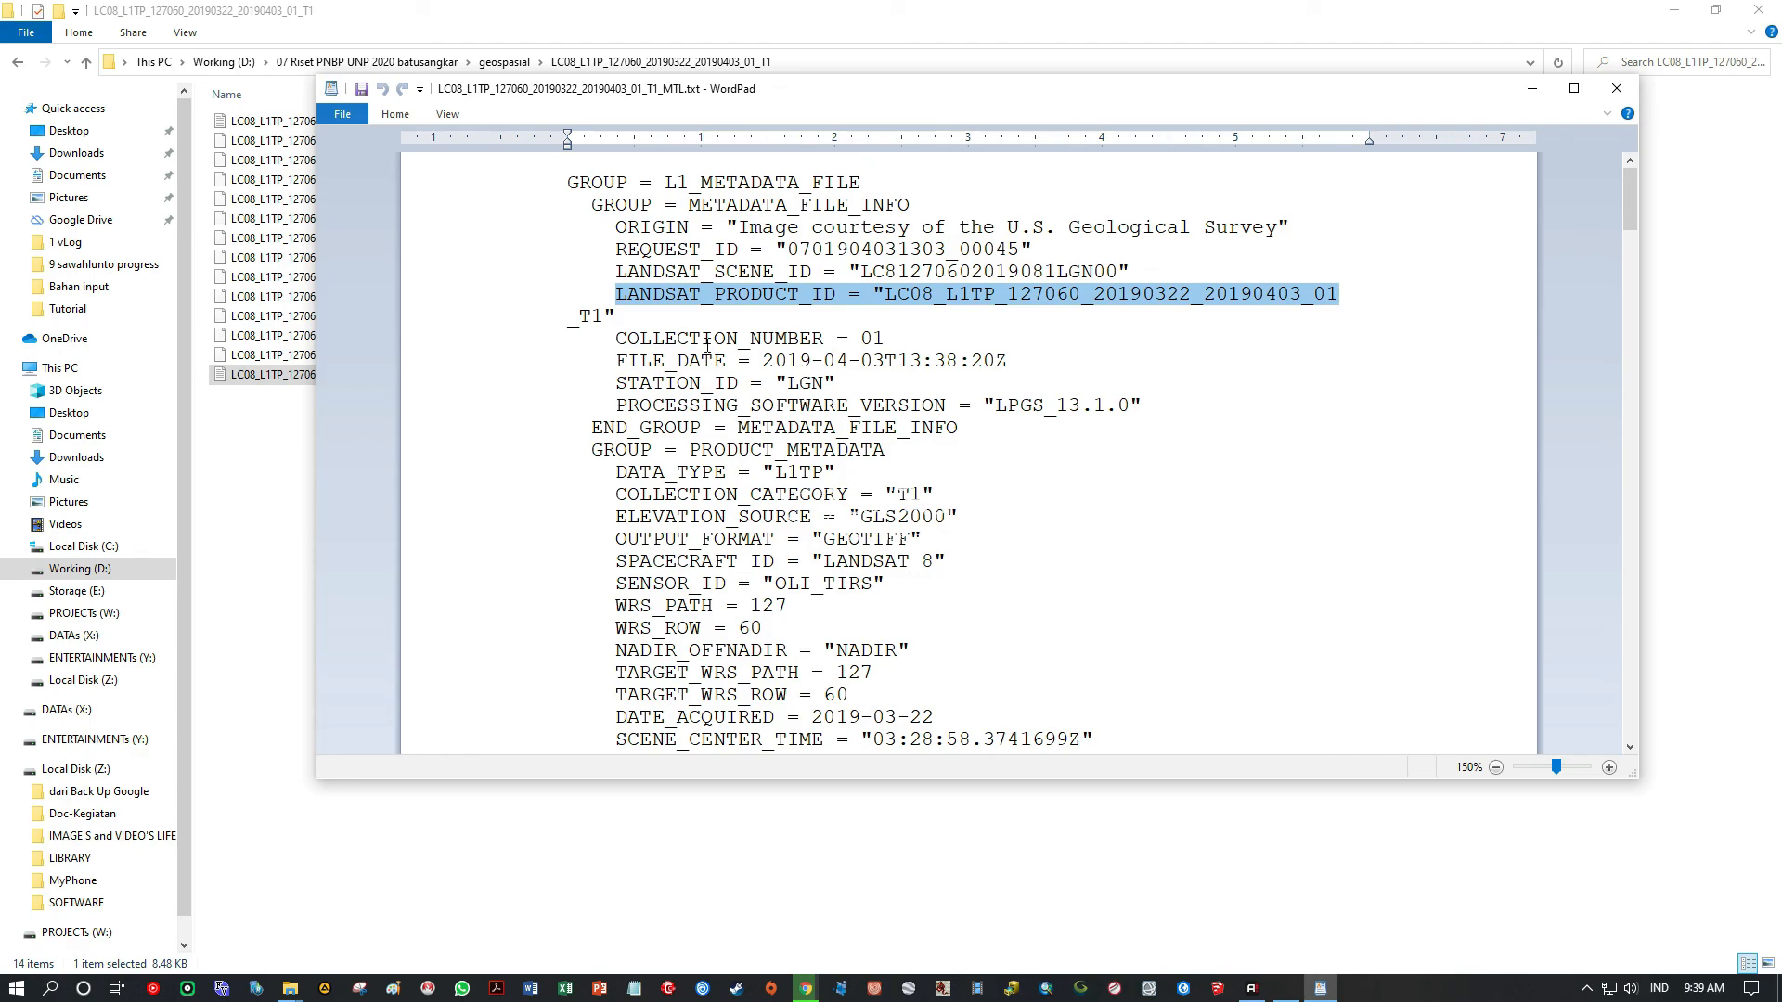
double_click(620, 361)
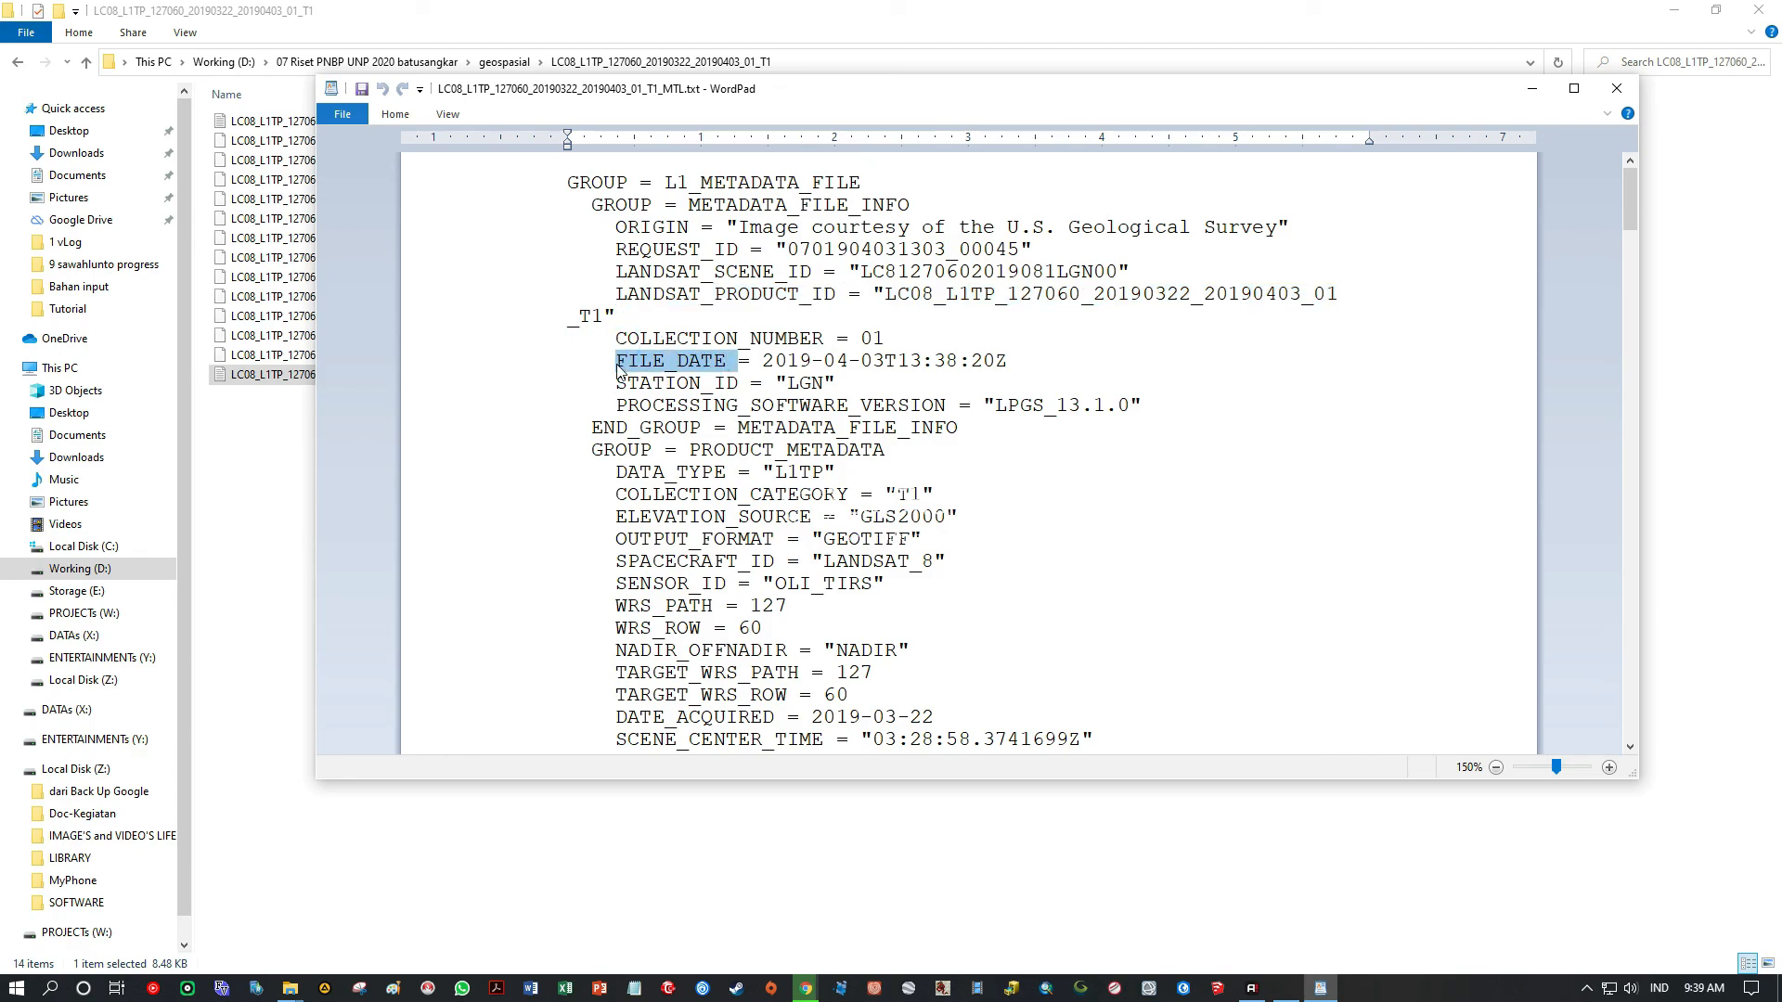
click(617, 360)
drag(604, 361, 889, 361)
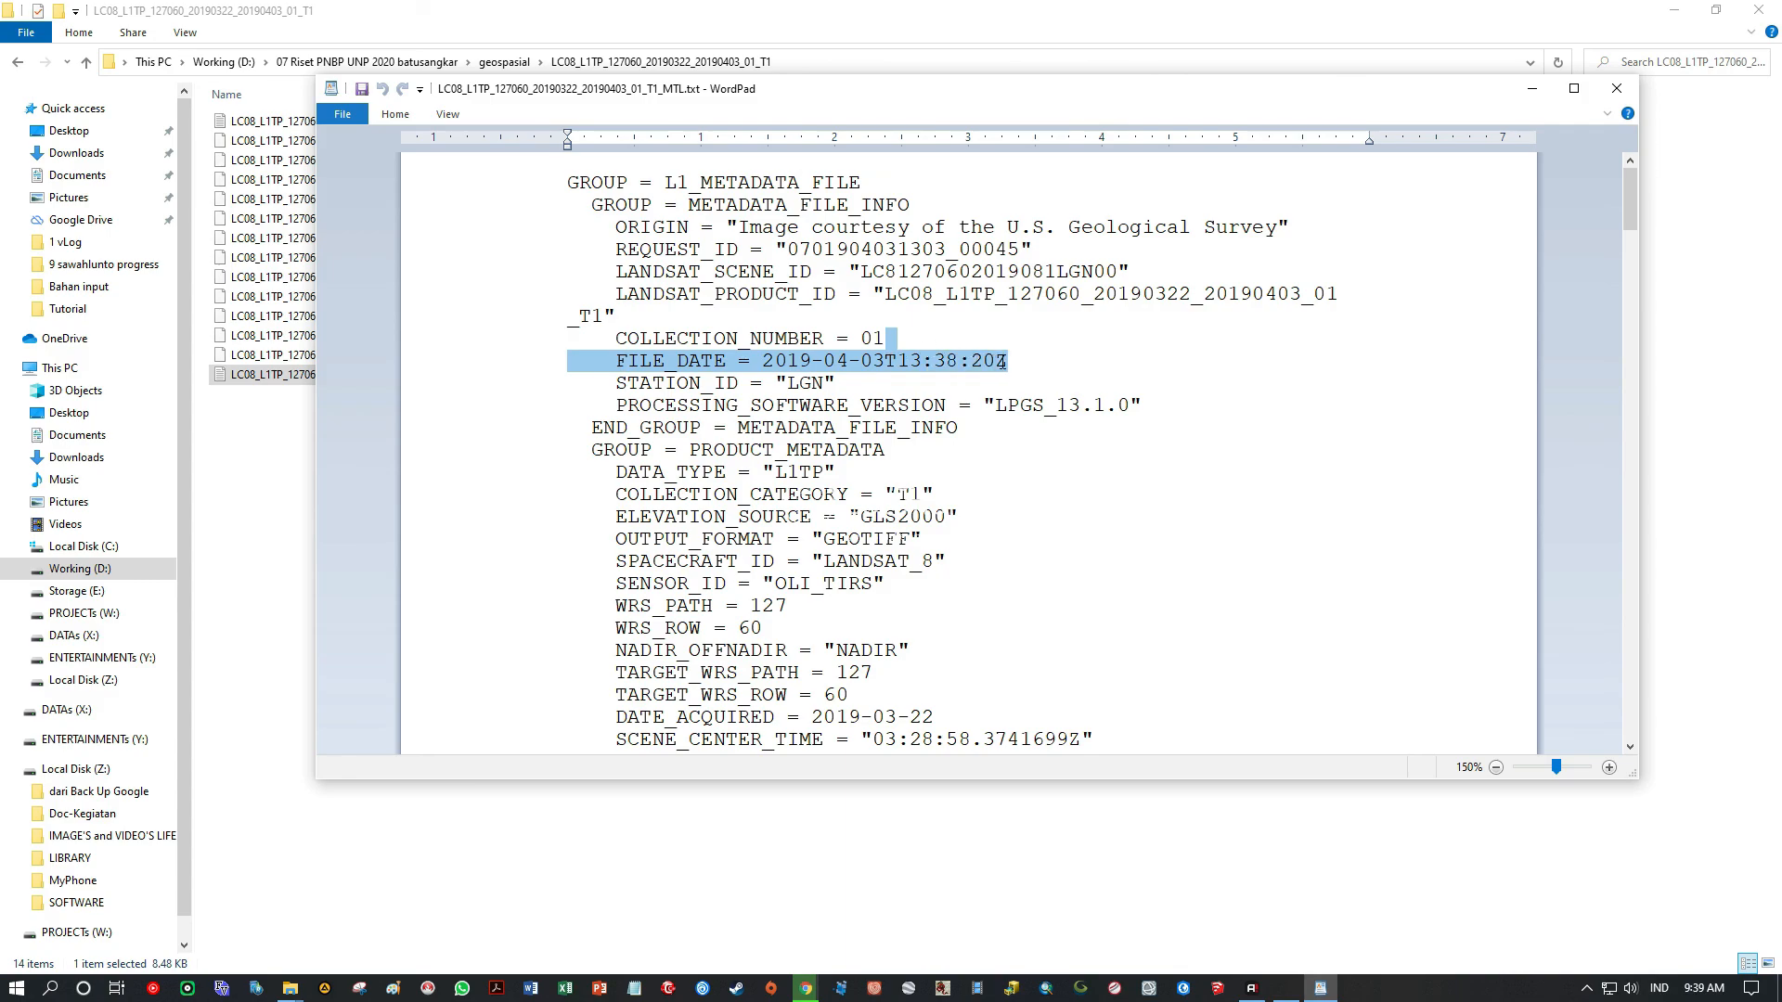
click(687, 368)
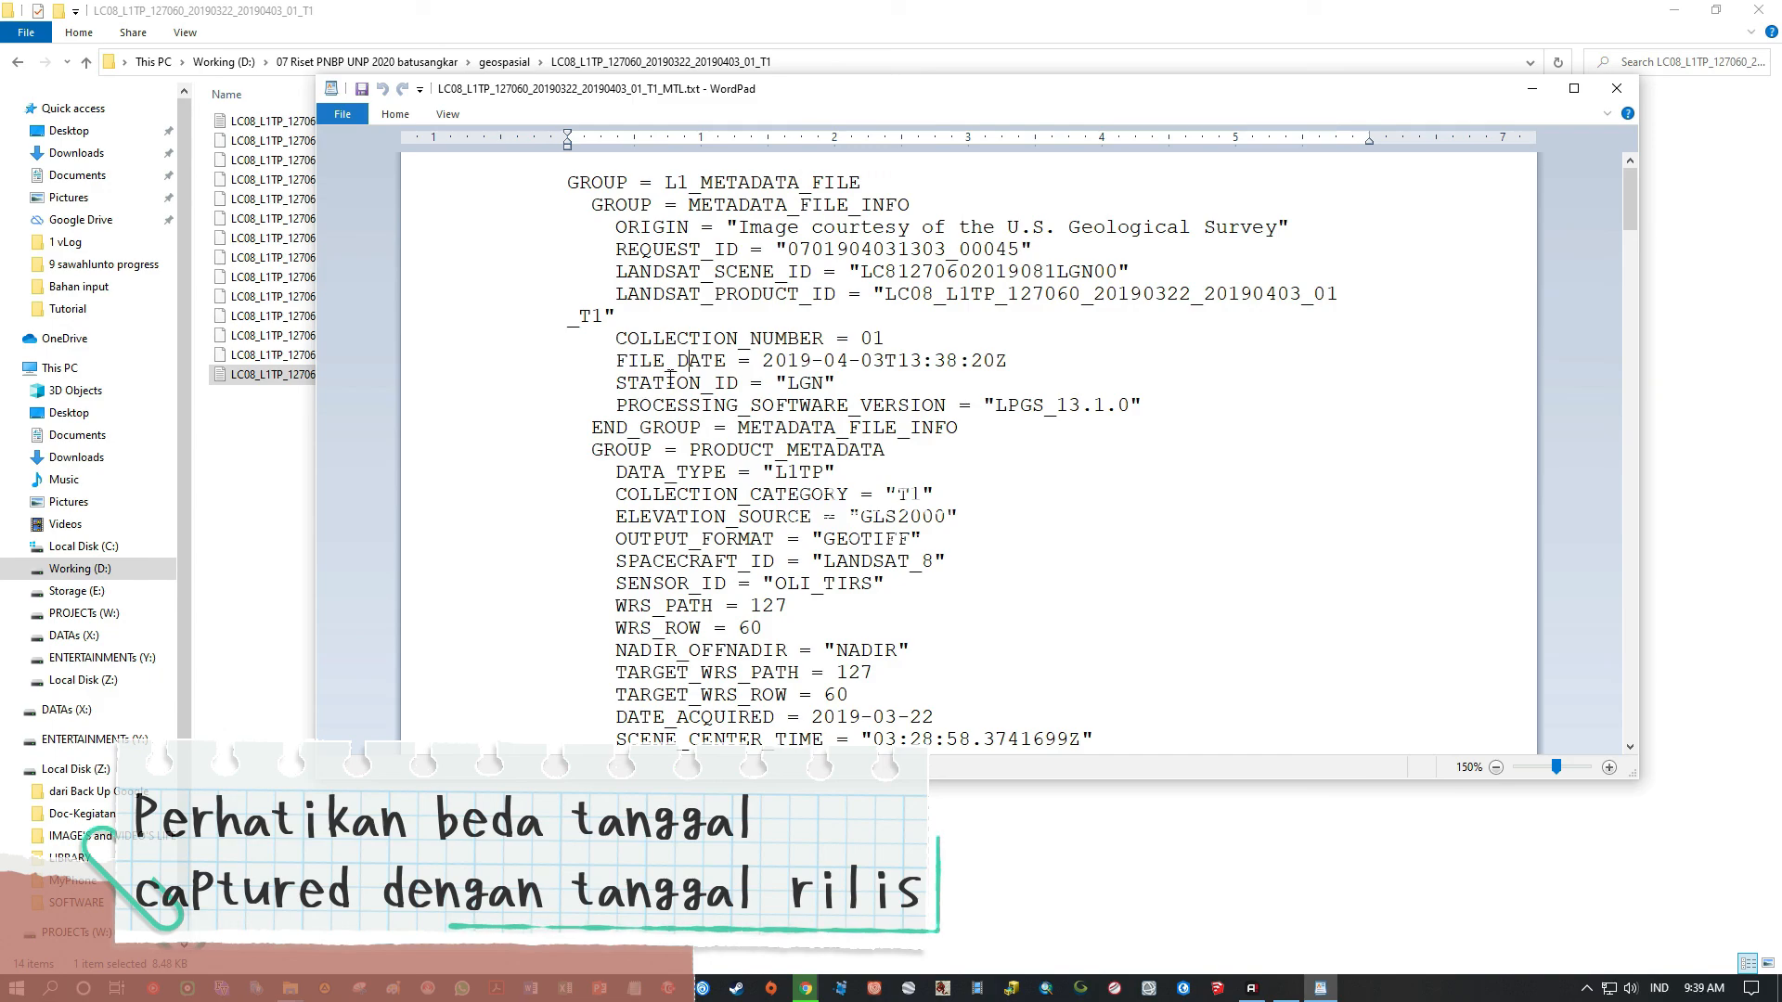
- Compare the DATE_ACQUIRED entry with the FILE_DATE entry by highlighting their day, month and label parts
scroll(794, 446, down, 1)
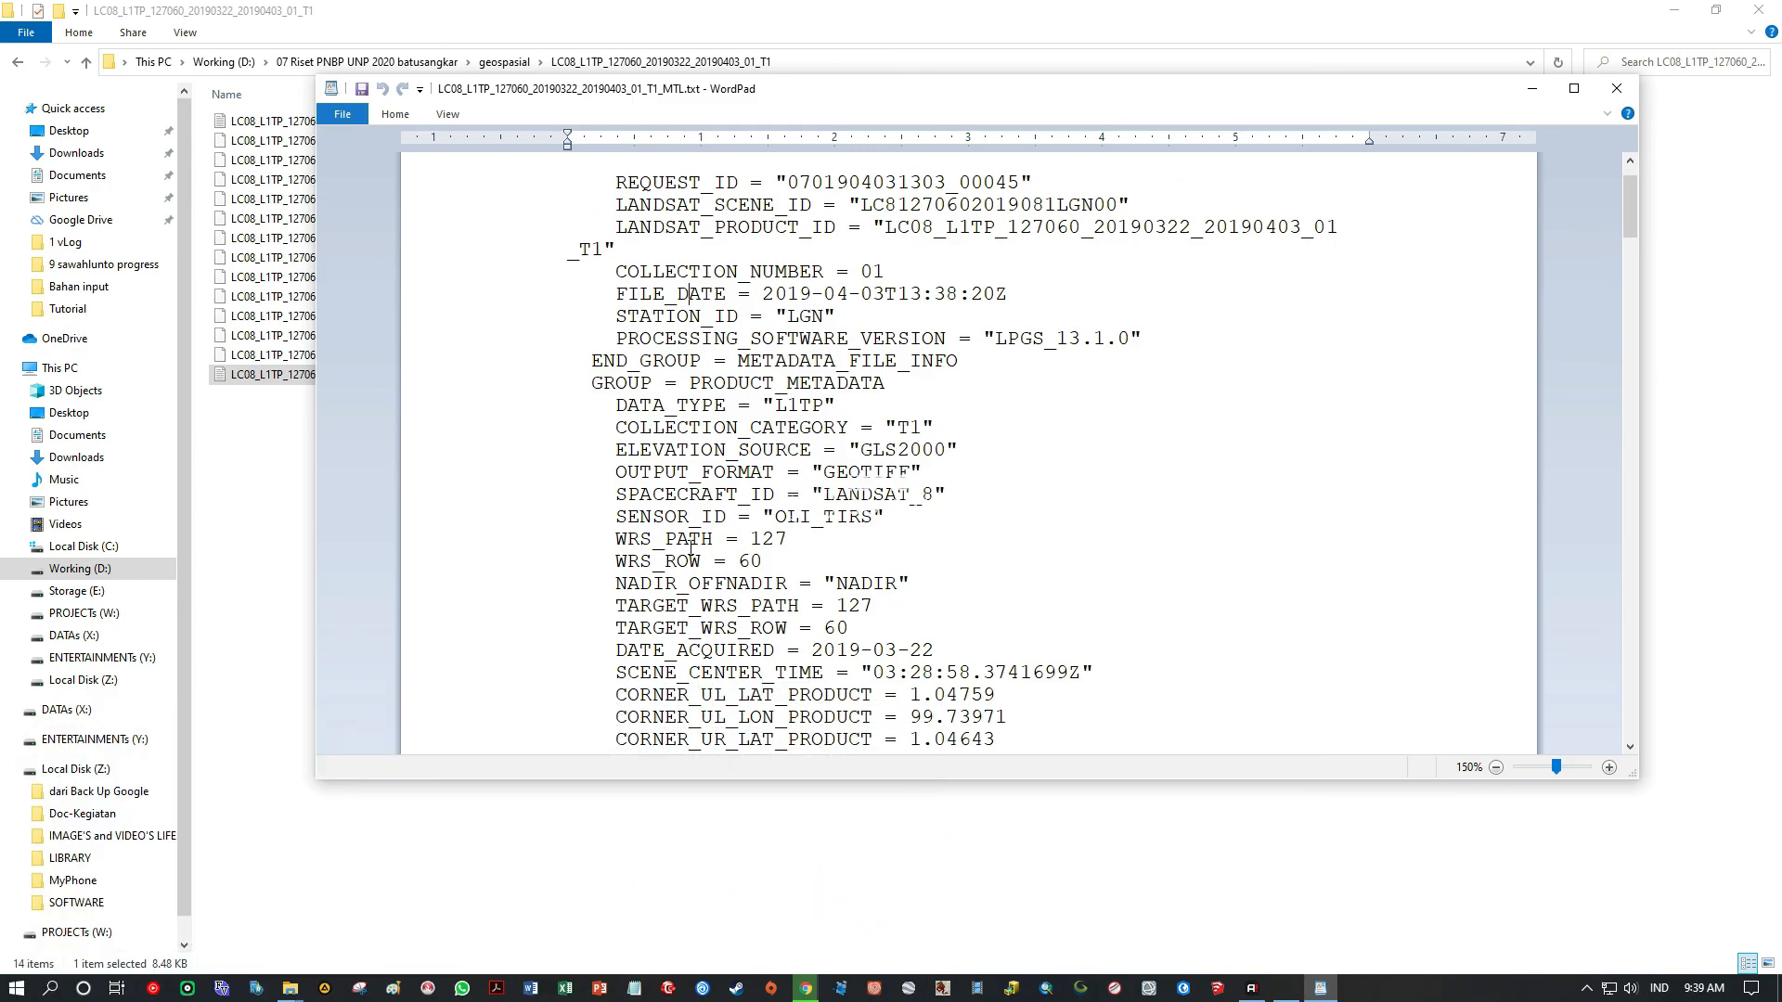
drag(617, 652, 891, 643)
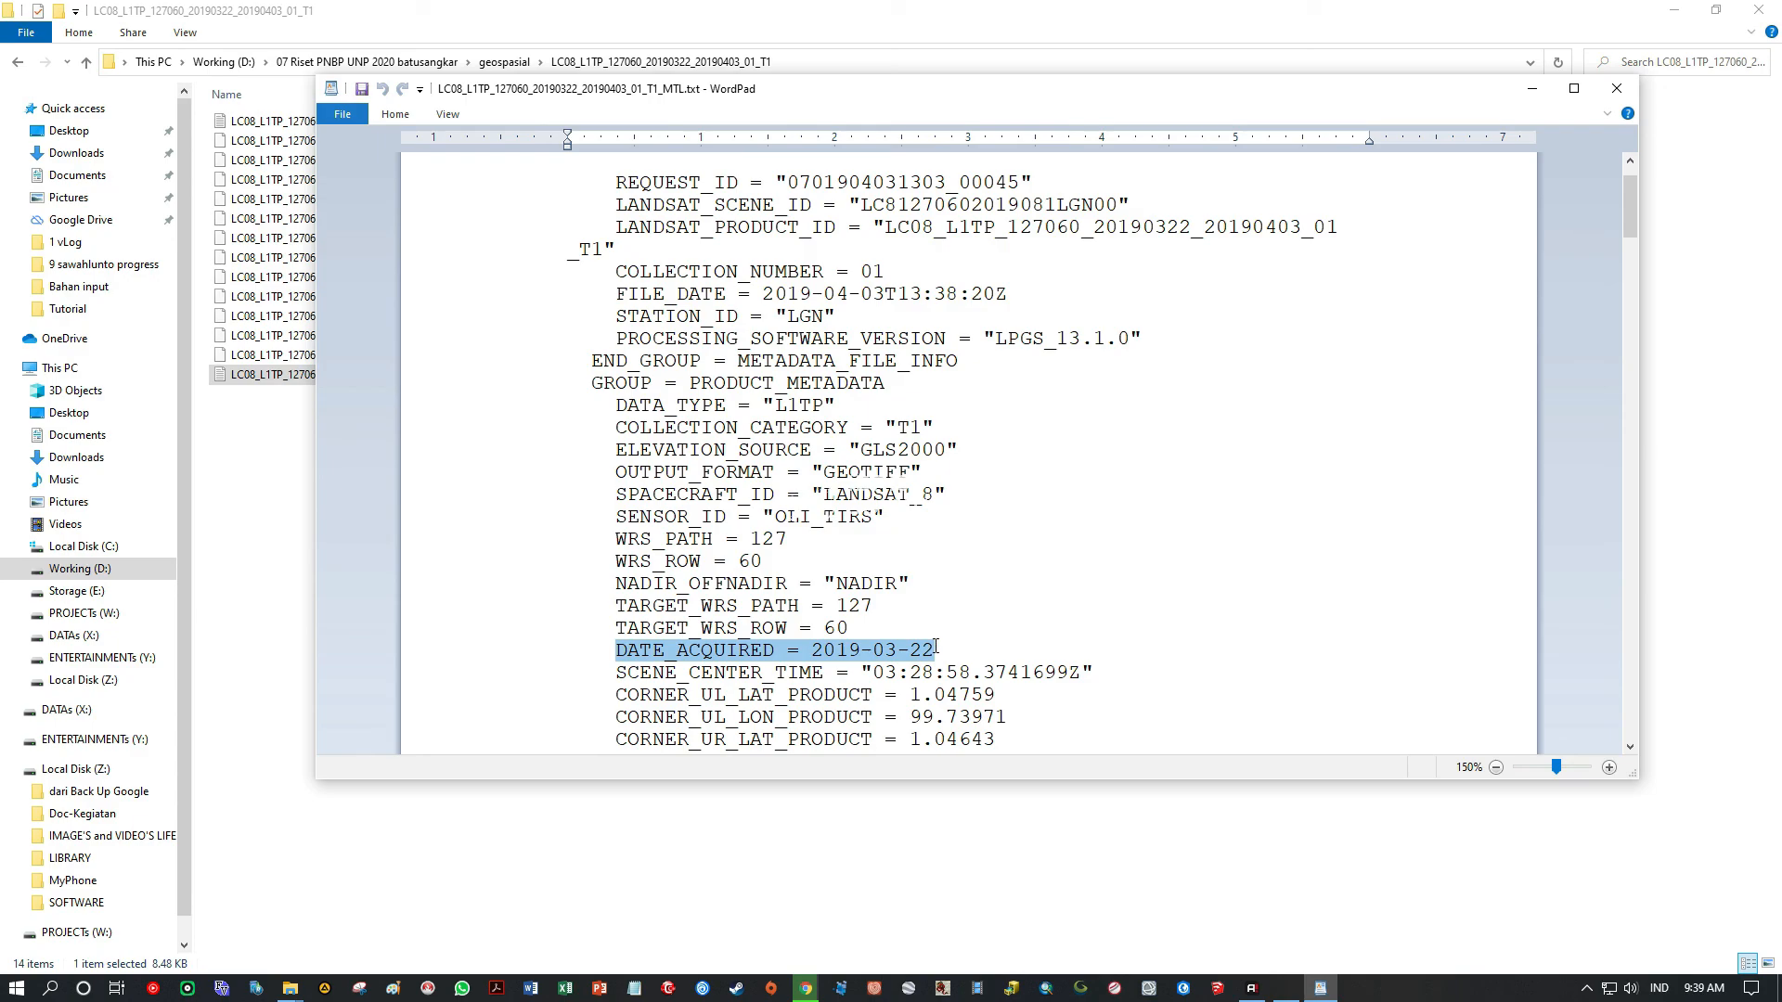
click(914, 650)
double_click(927, 649)
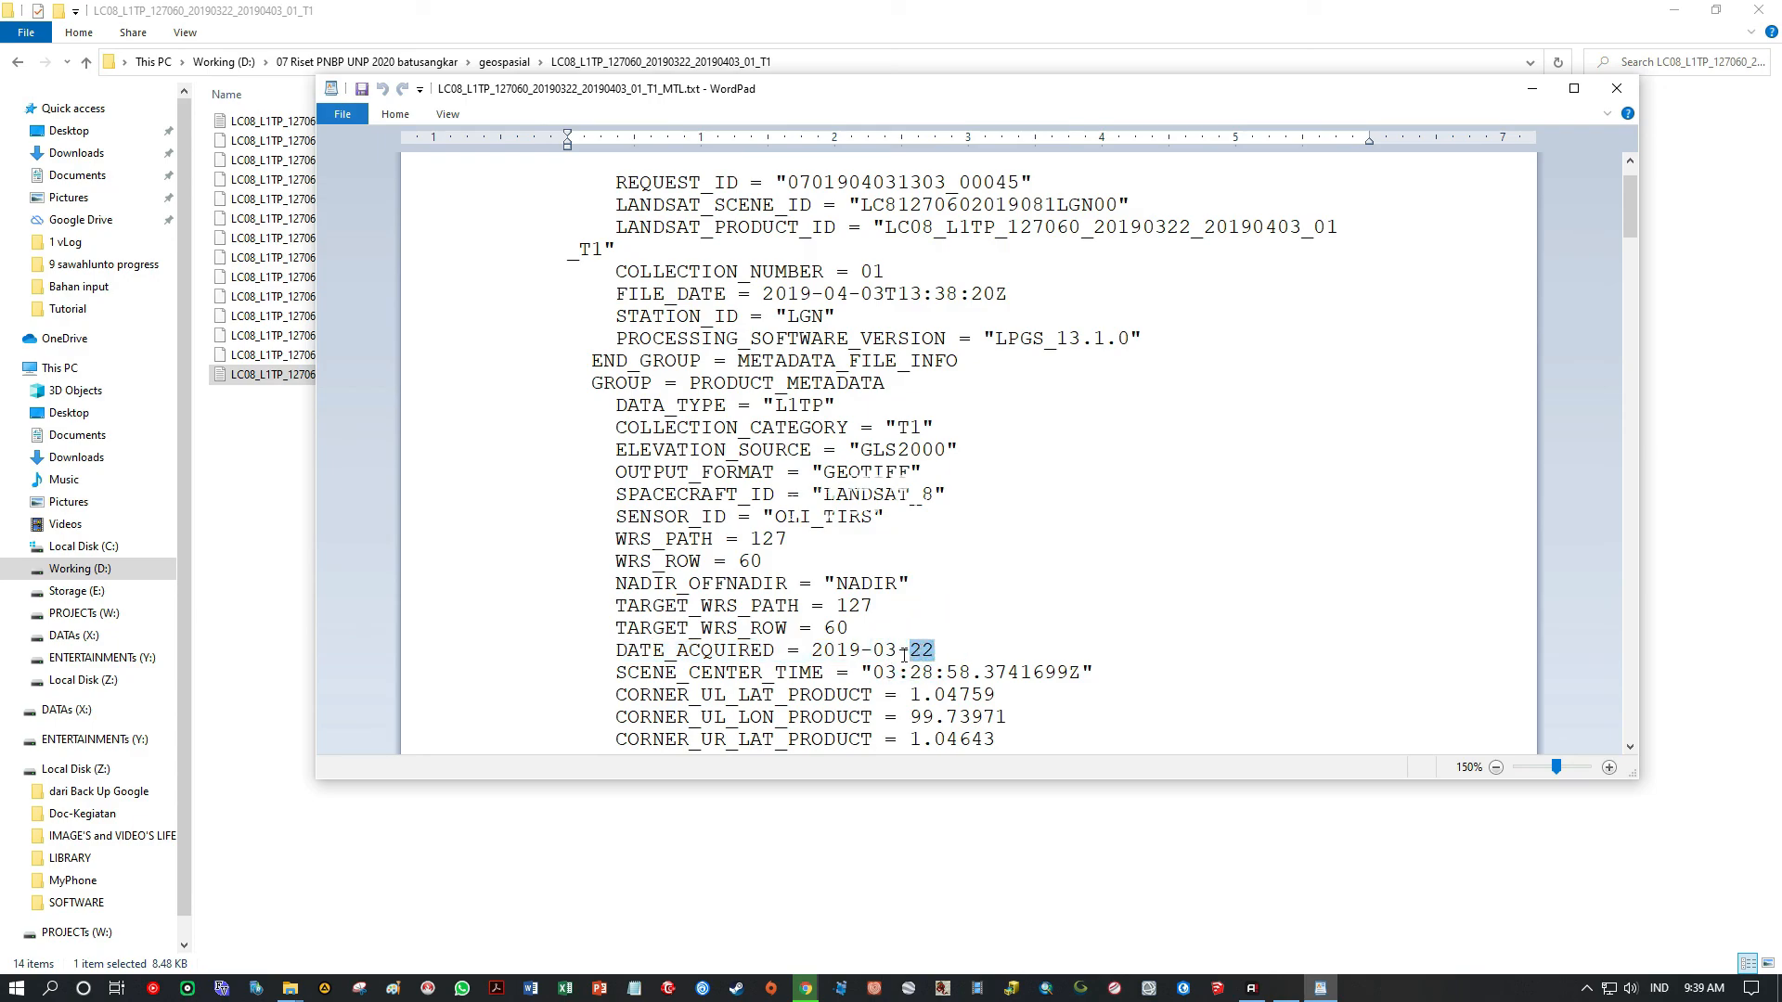
double_click(884, 649)
double_click(872, 294)
double_click(835, 294)
double_click(652, 297)
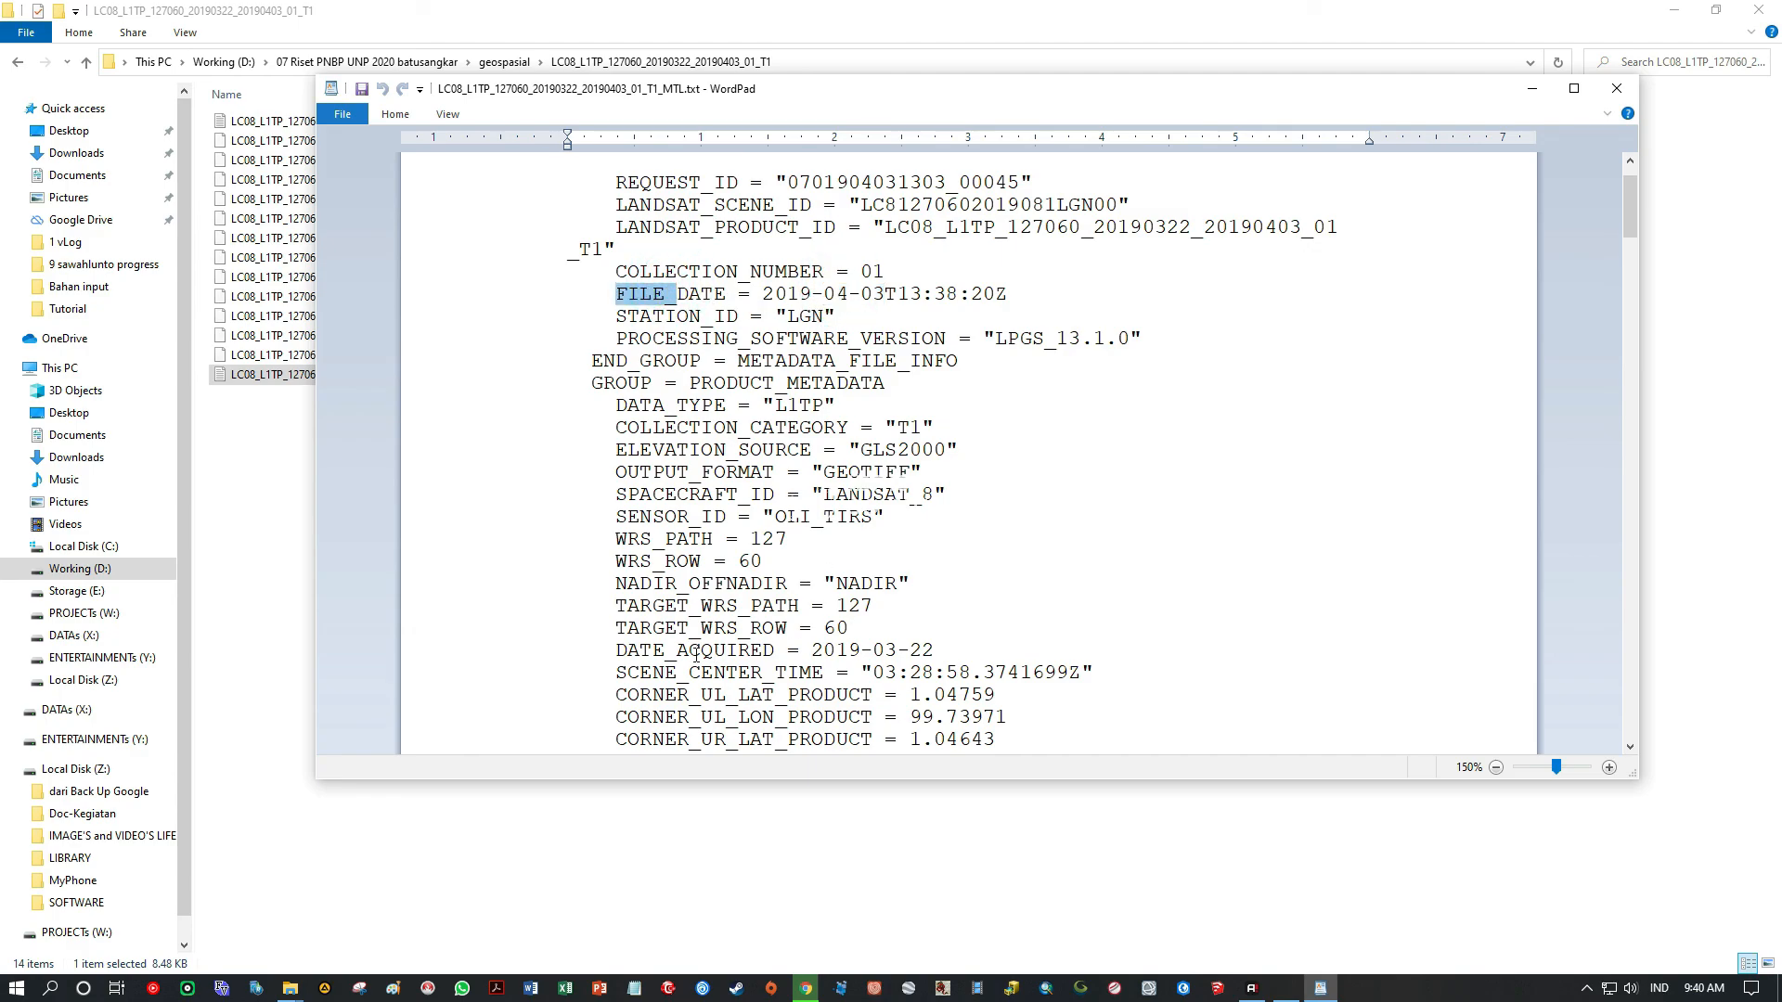
drag(696, 654, 779, 650)
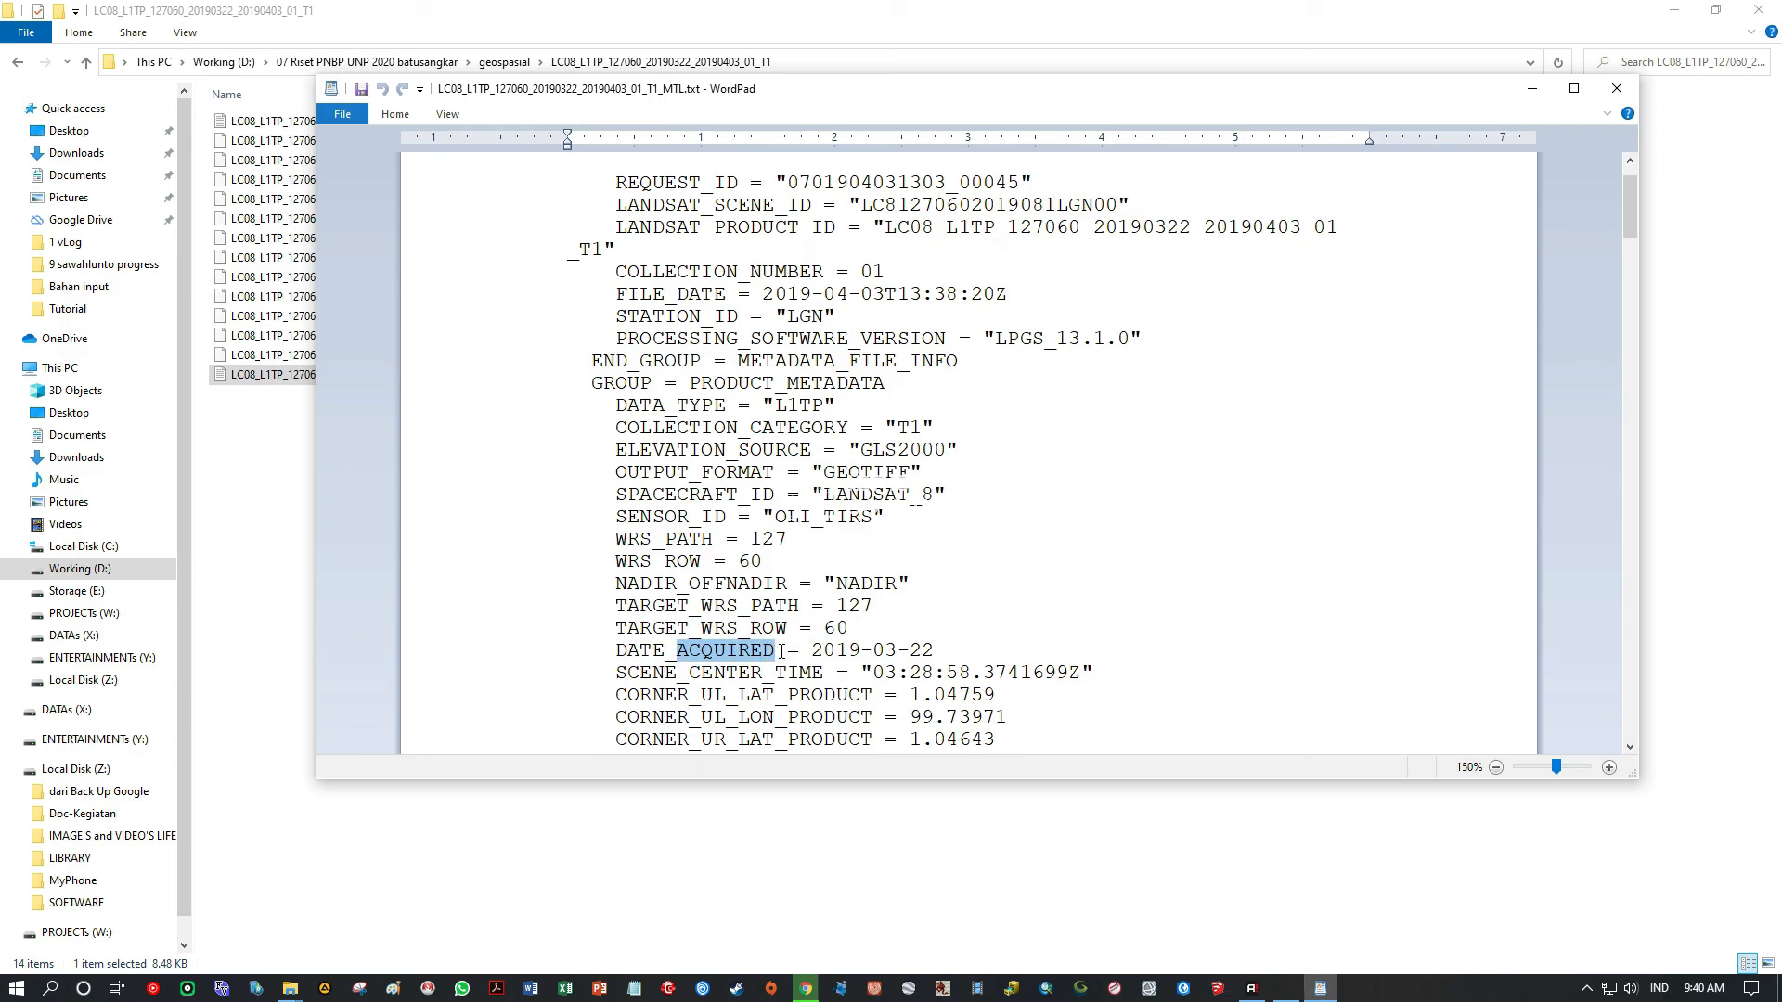
- Review the corner coordinates and band file names in the metadata, highlighting the FILE_NAME_BAND_1 file name up to its collection number
scroll(781, 650, down, 2)
scroll(863, 519, down, 3)
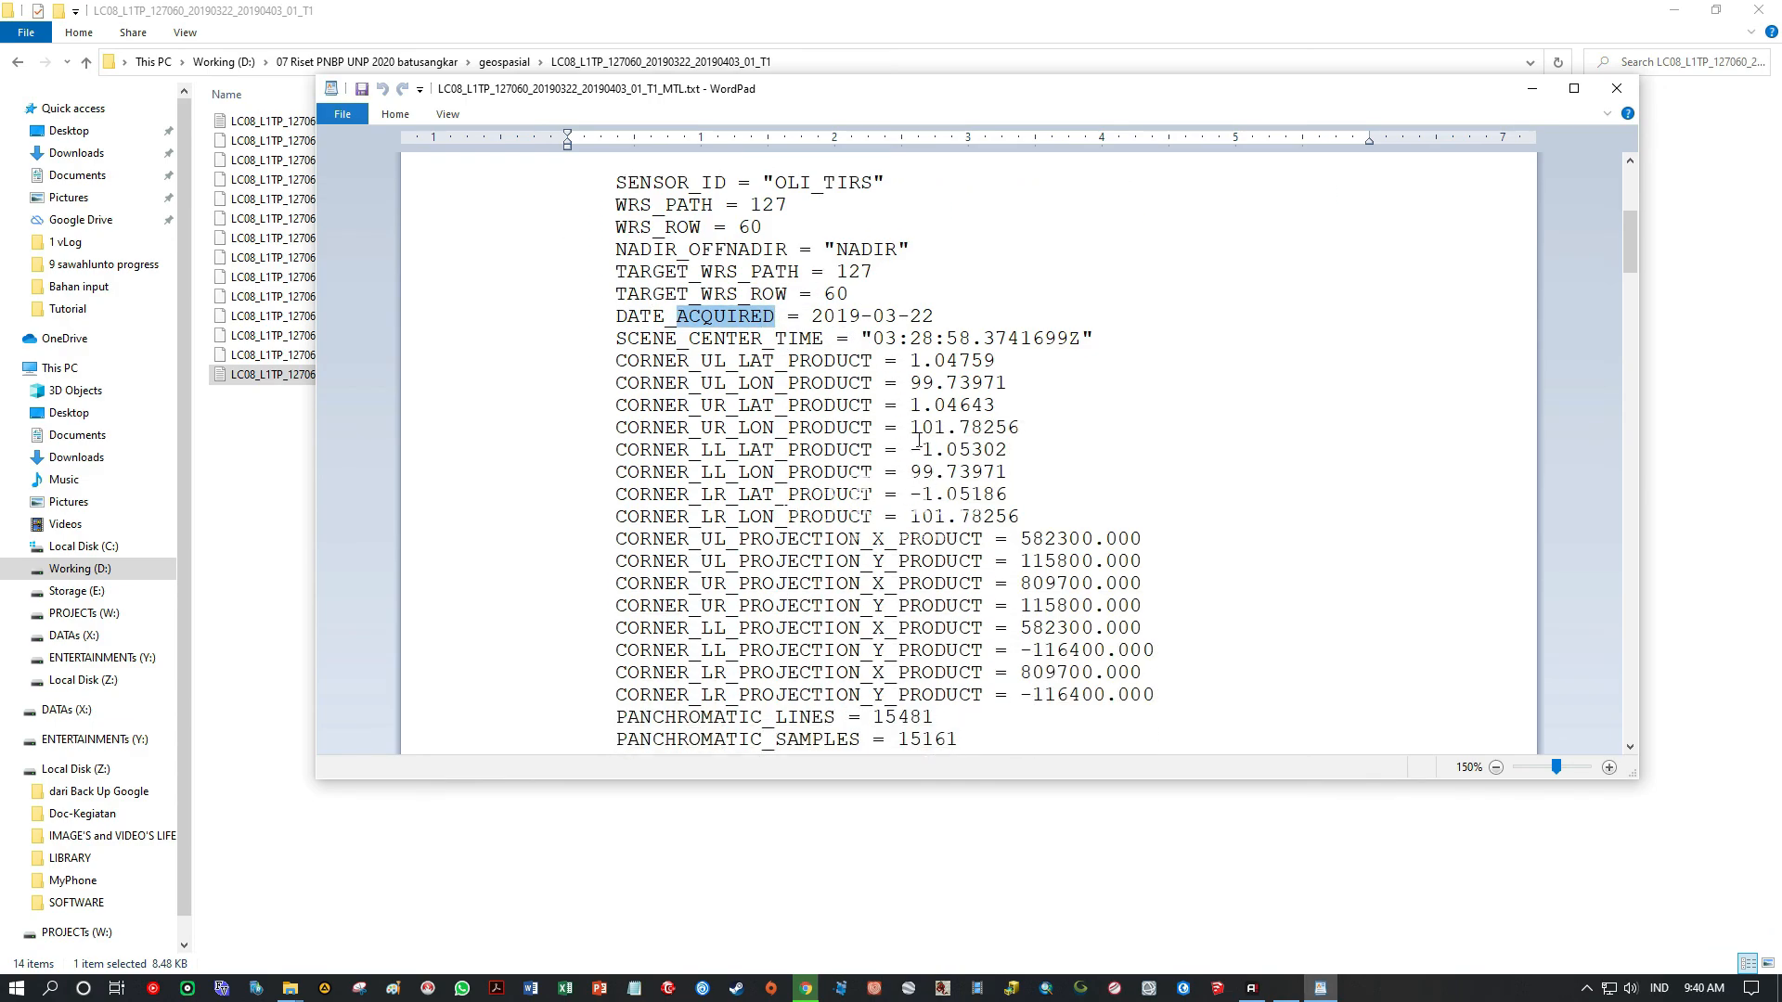
scroll(743, 364, down, 3)
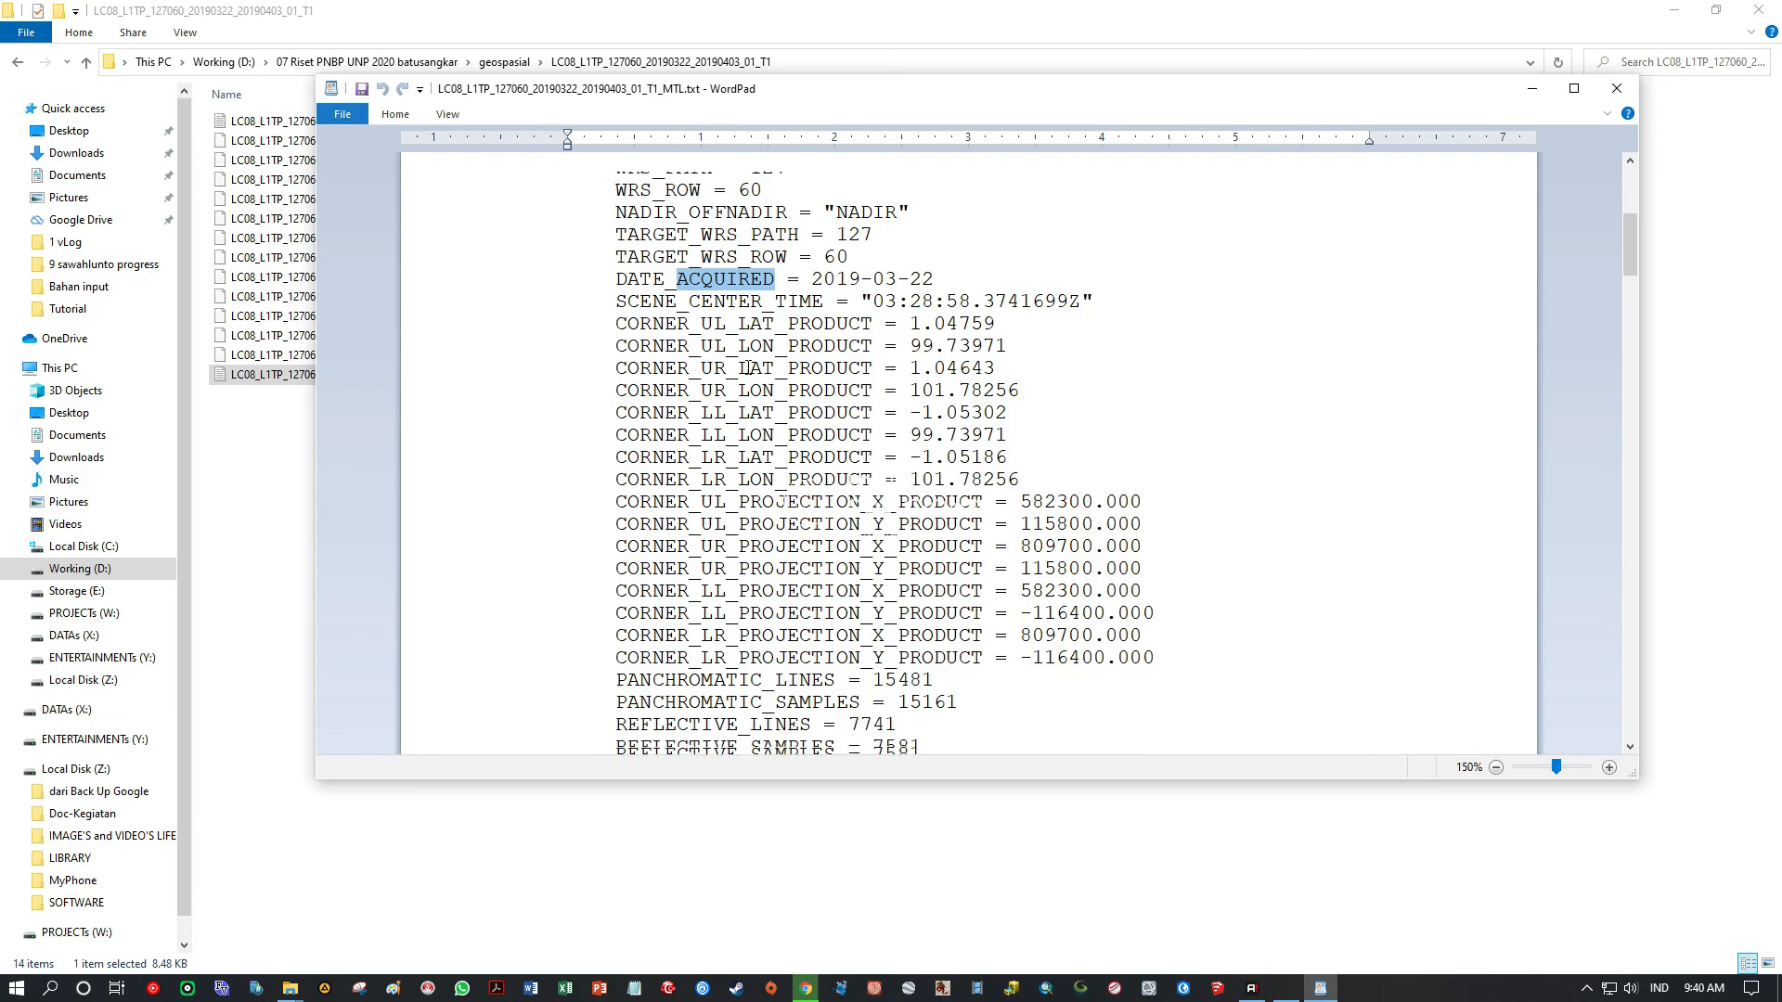
scroll(763, 365, down, 2)
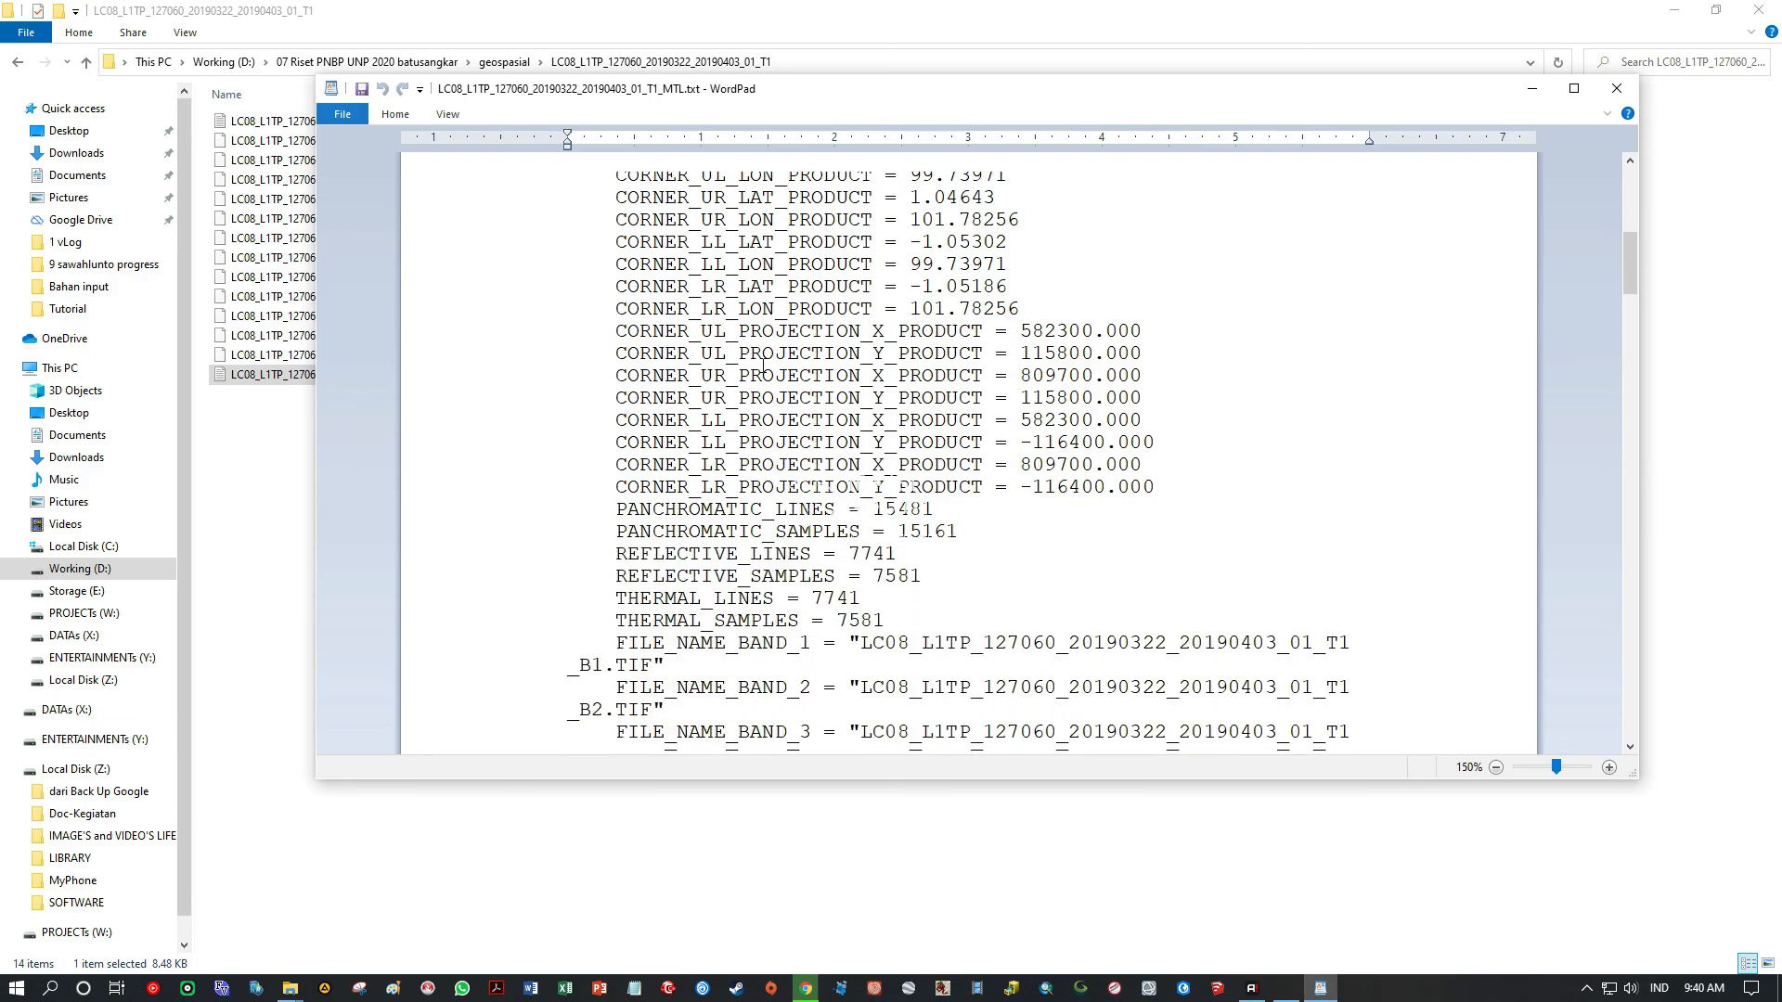
scroll(763, 365, down, 9)
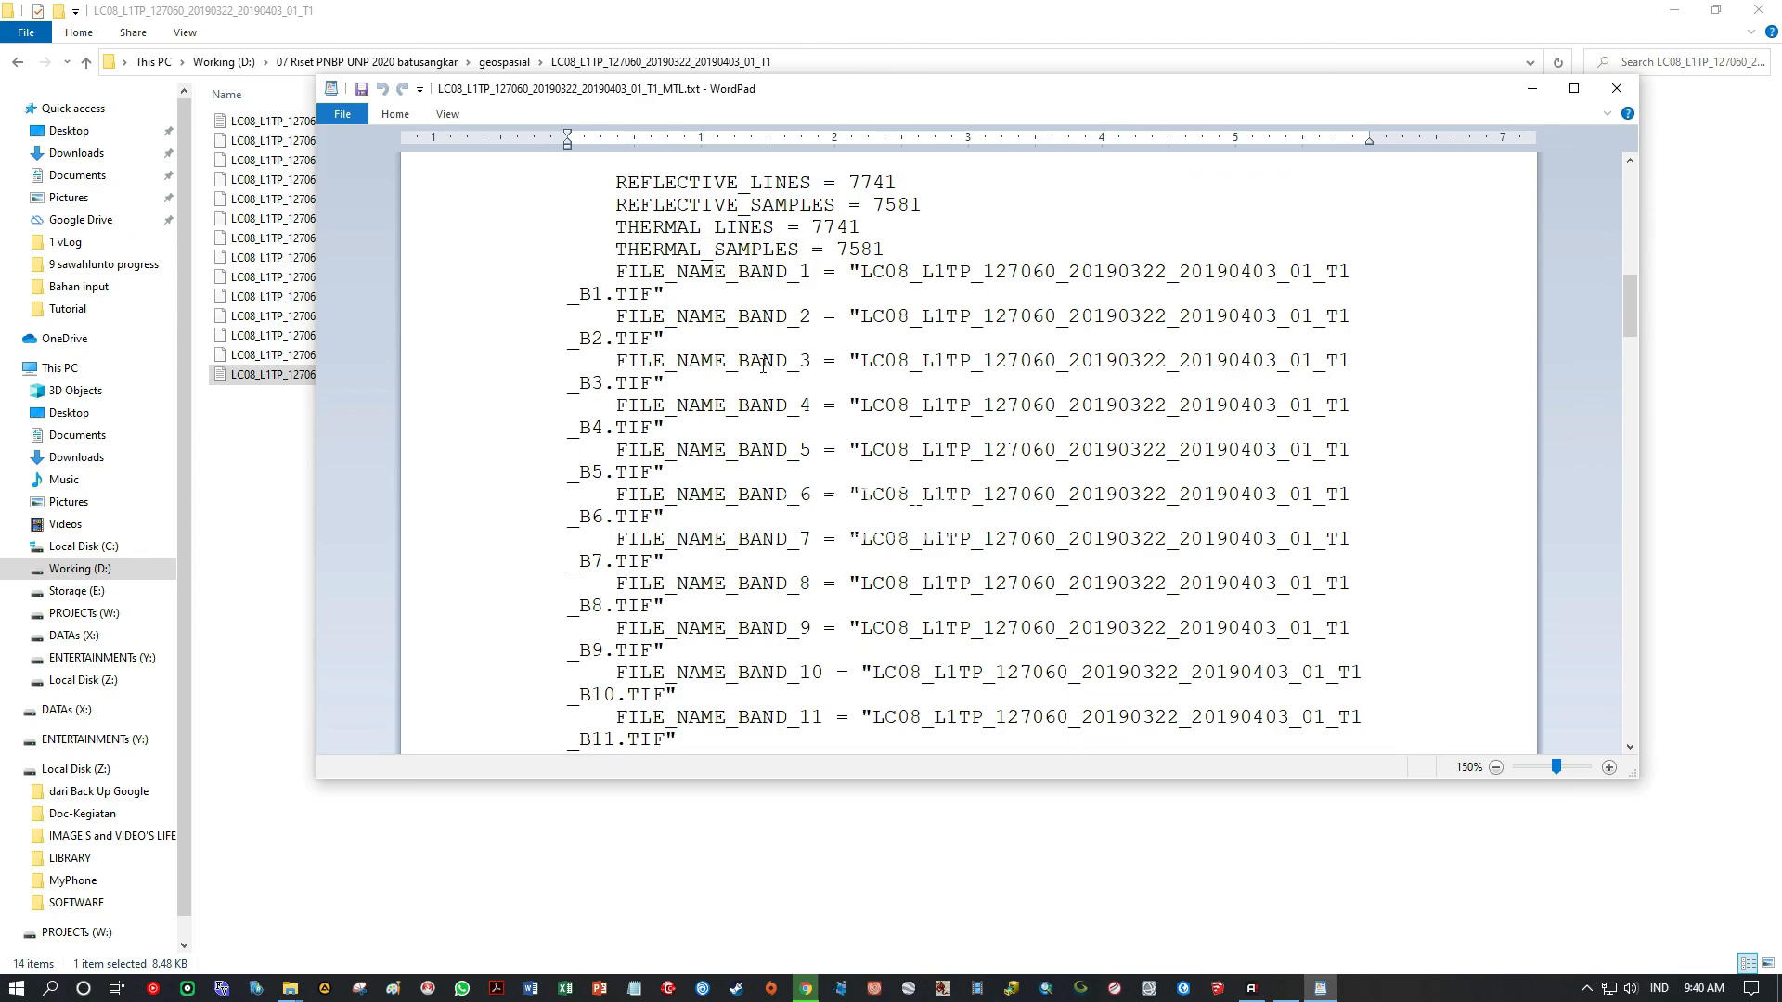
scroll(763, 365, up, 5)
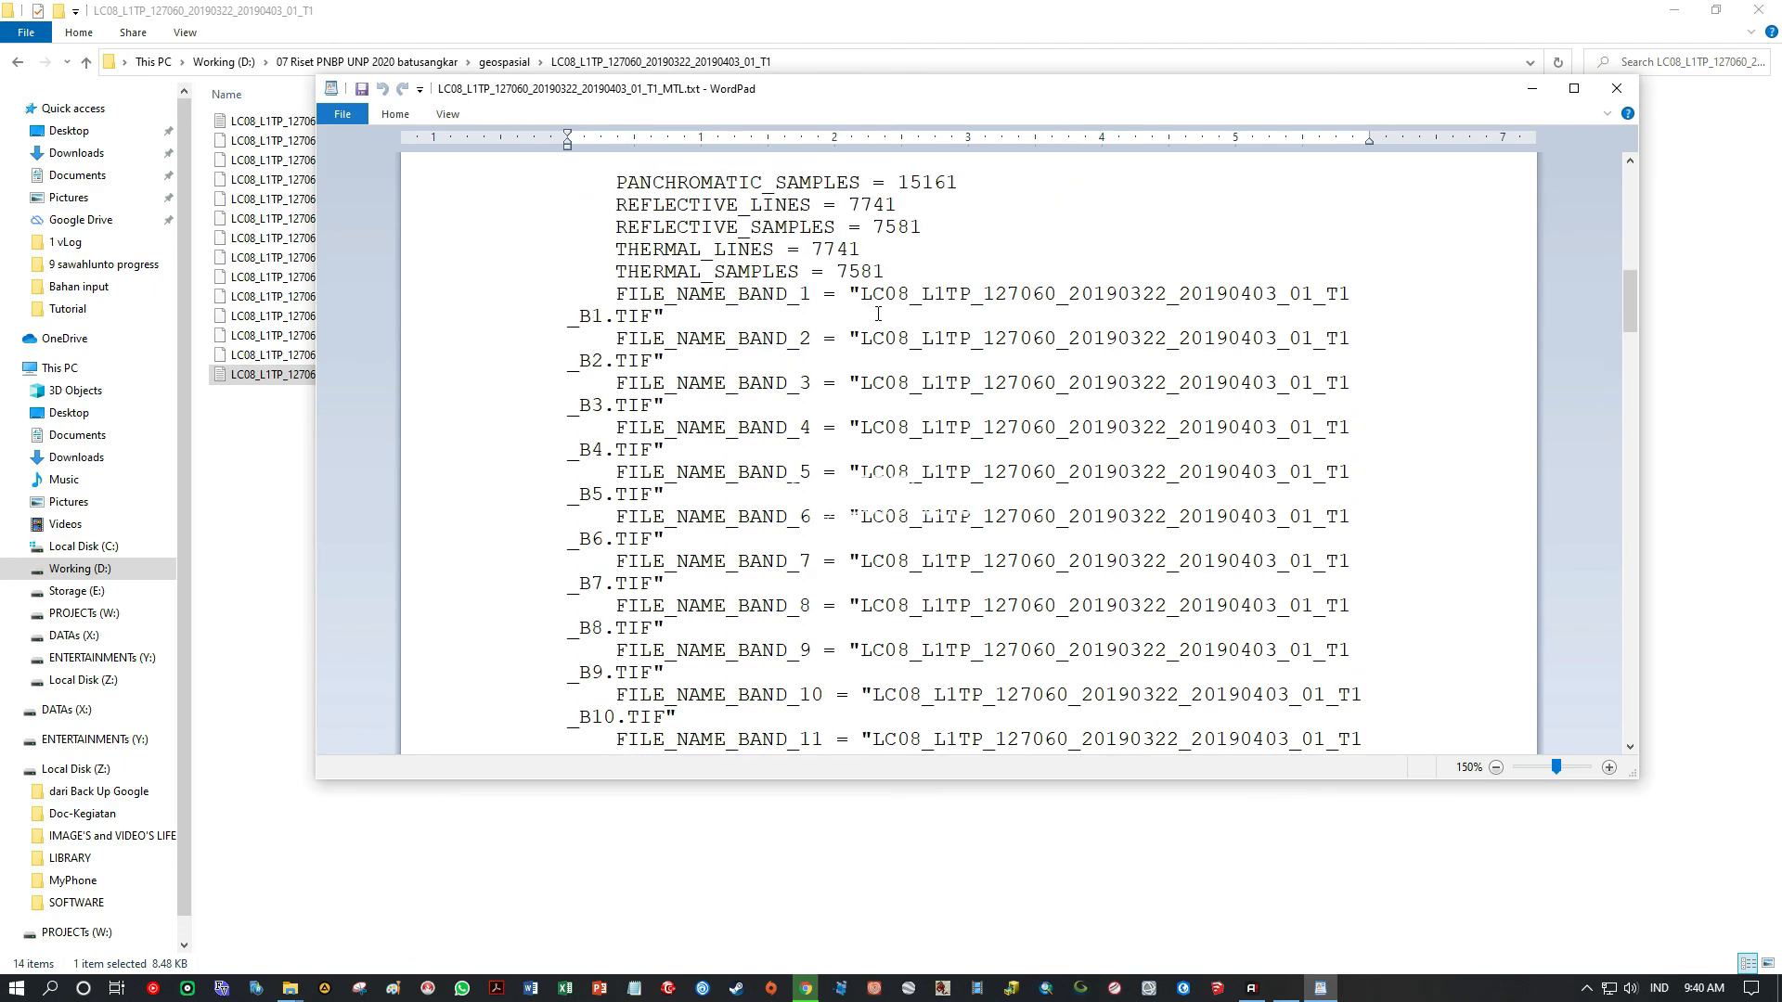
drag(861, 295, 1313, 295)
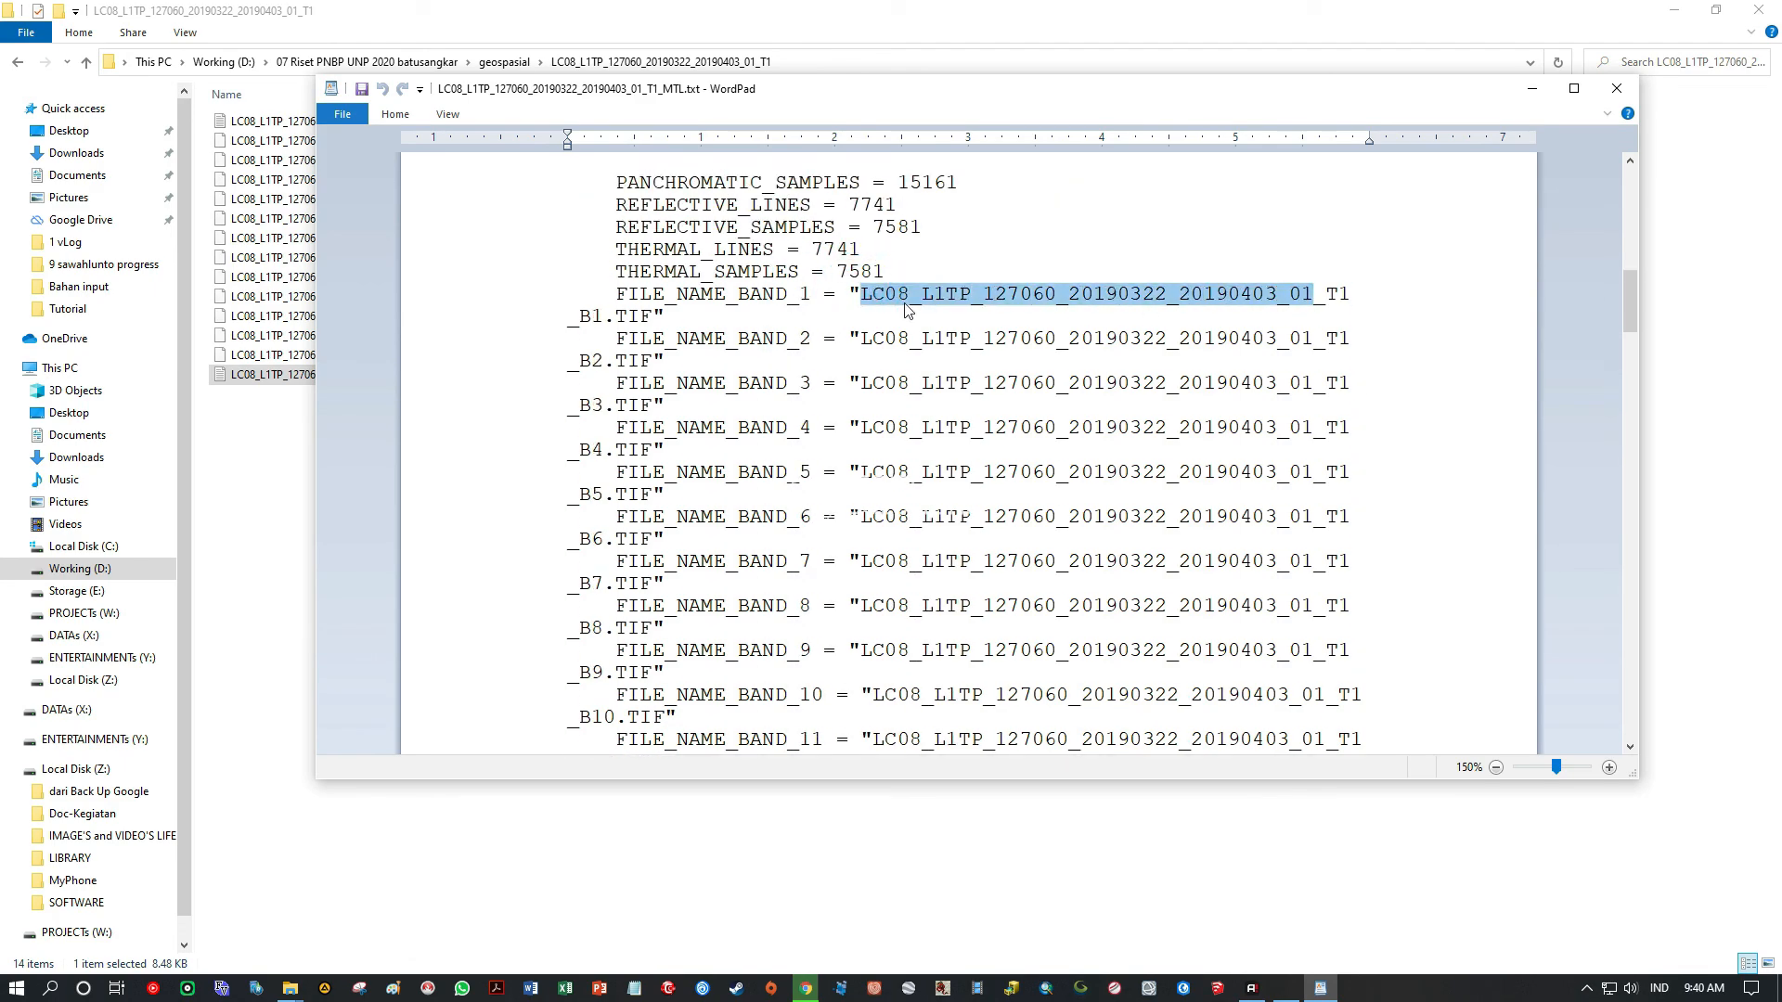
click(604, 316)
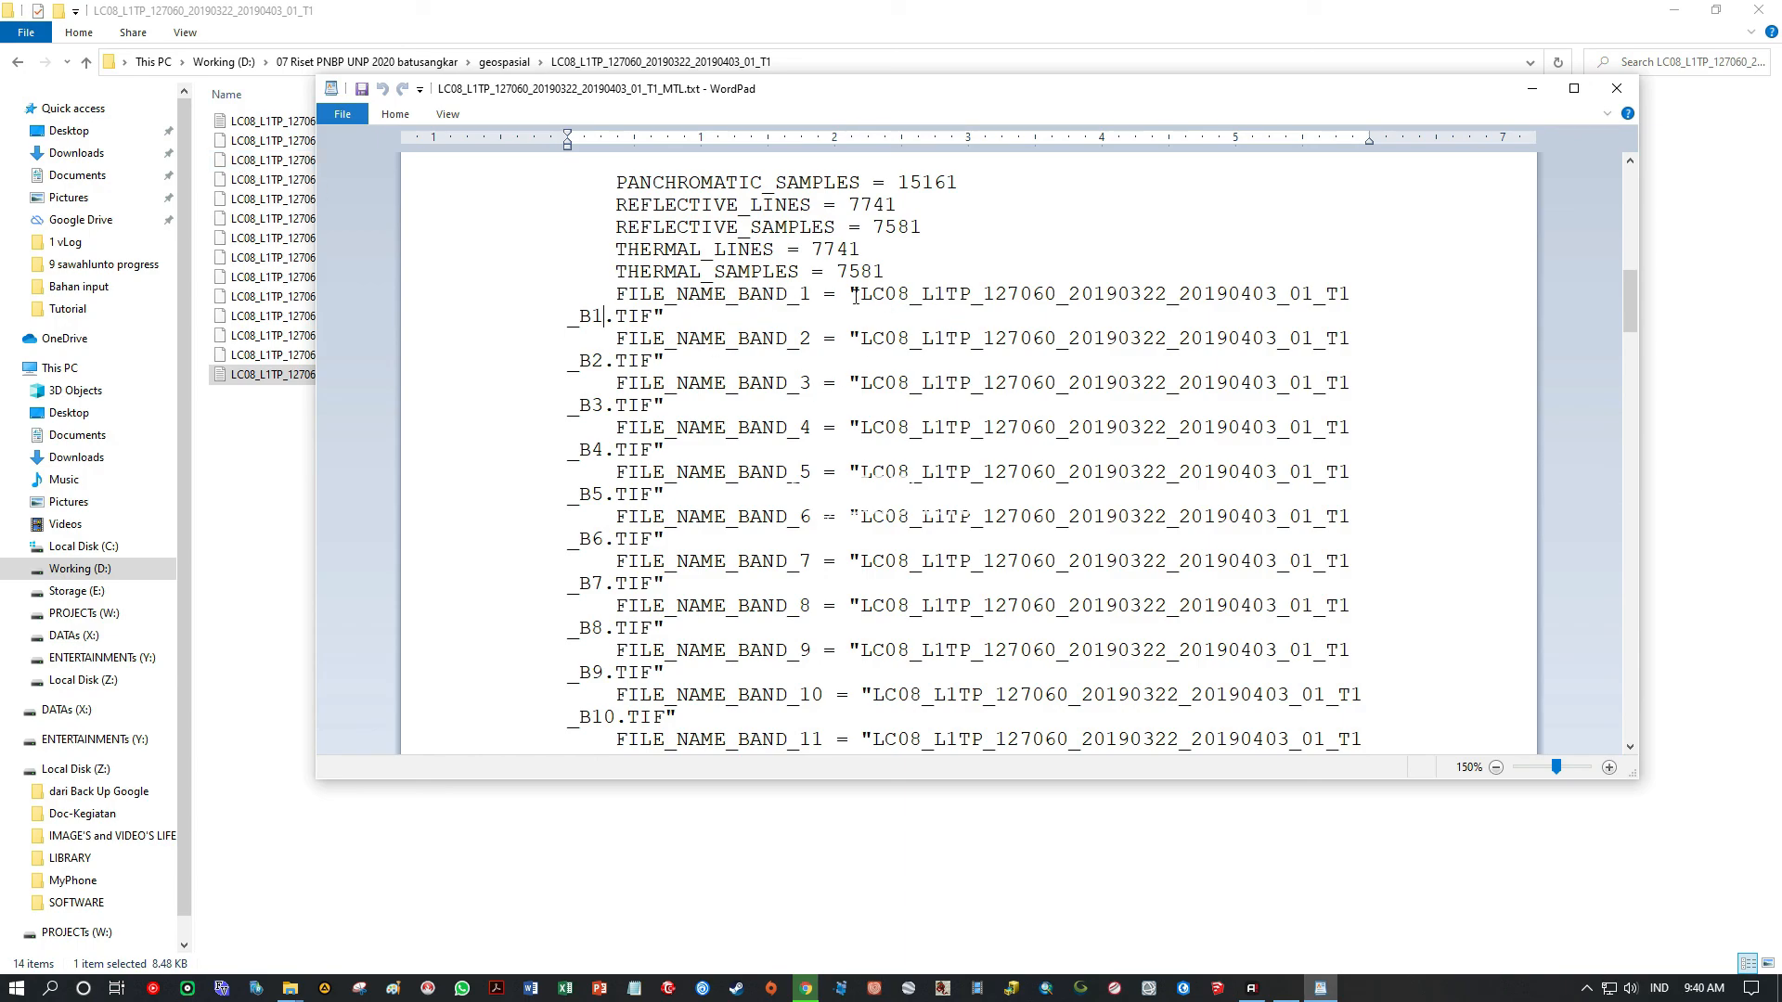
click(726, 295)
- Highlight the CLOUD_COVER and CLOUD_COVER_LAND entries, then the SUN_AZIMUTH and SUN_ELEVATION lines in the IMAGE_ATTRIBUTES group
scroll(798, 415, down, 10)
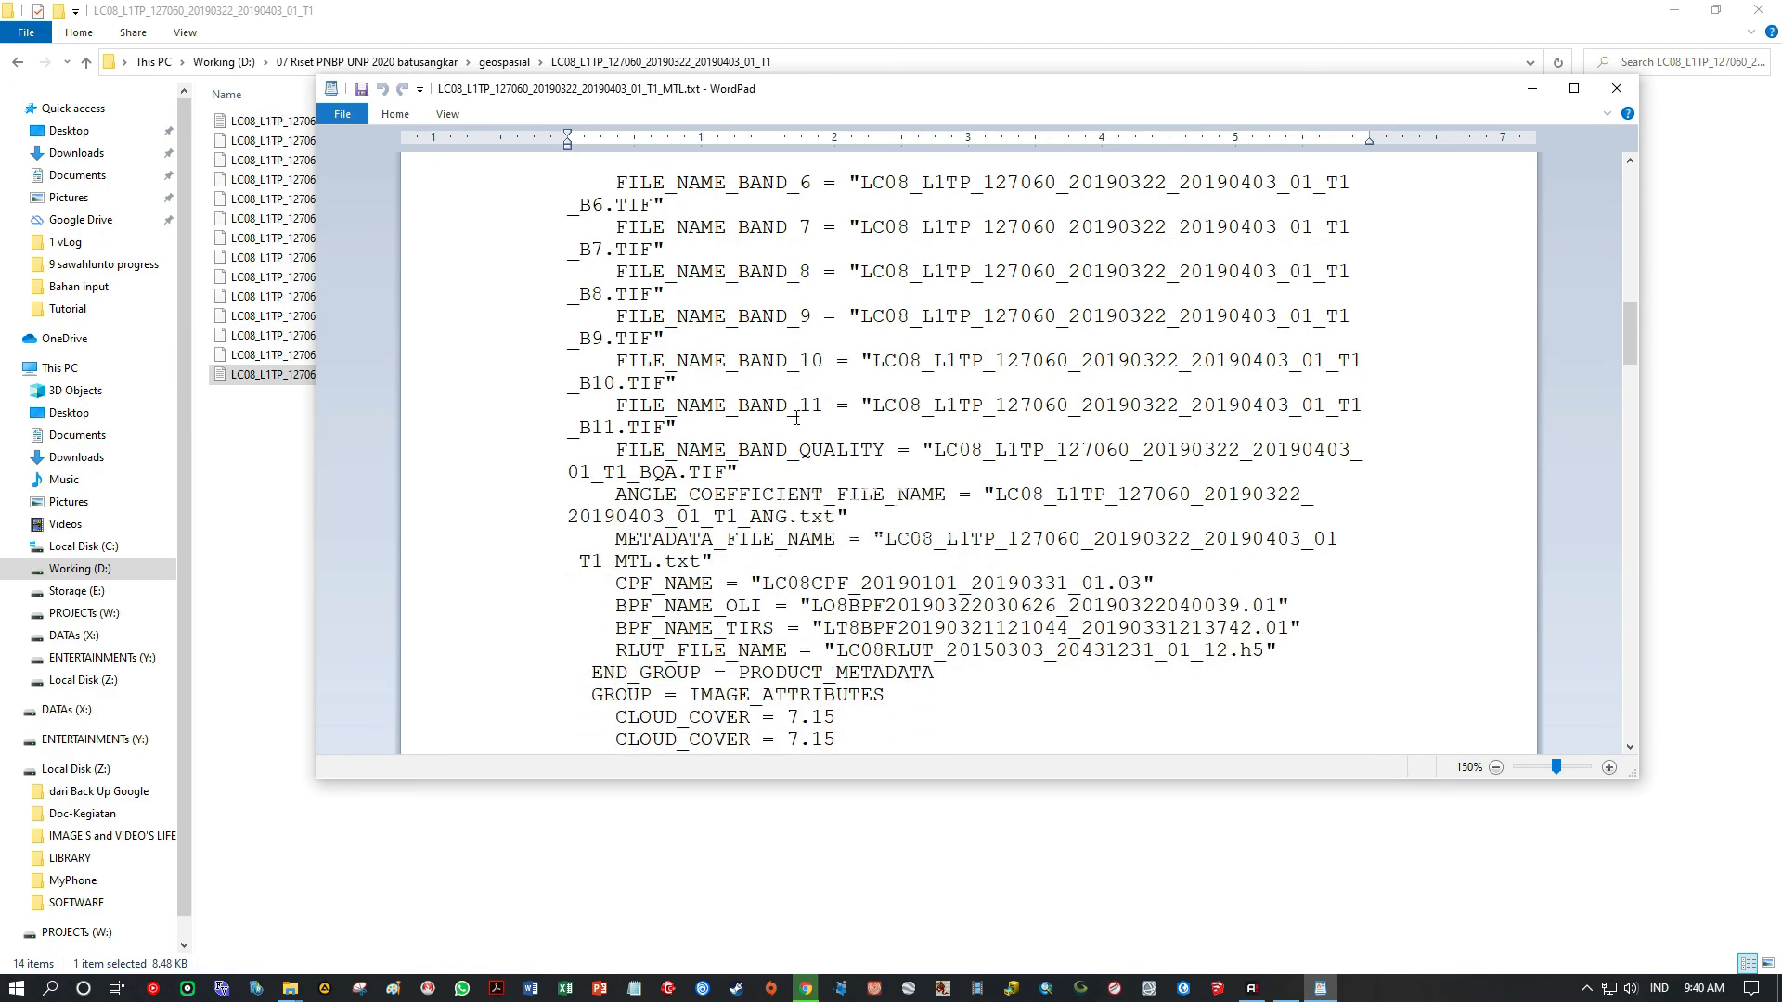
scroll(798, 417, down, 1)
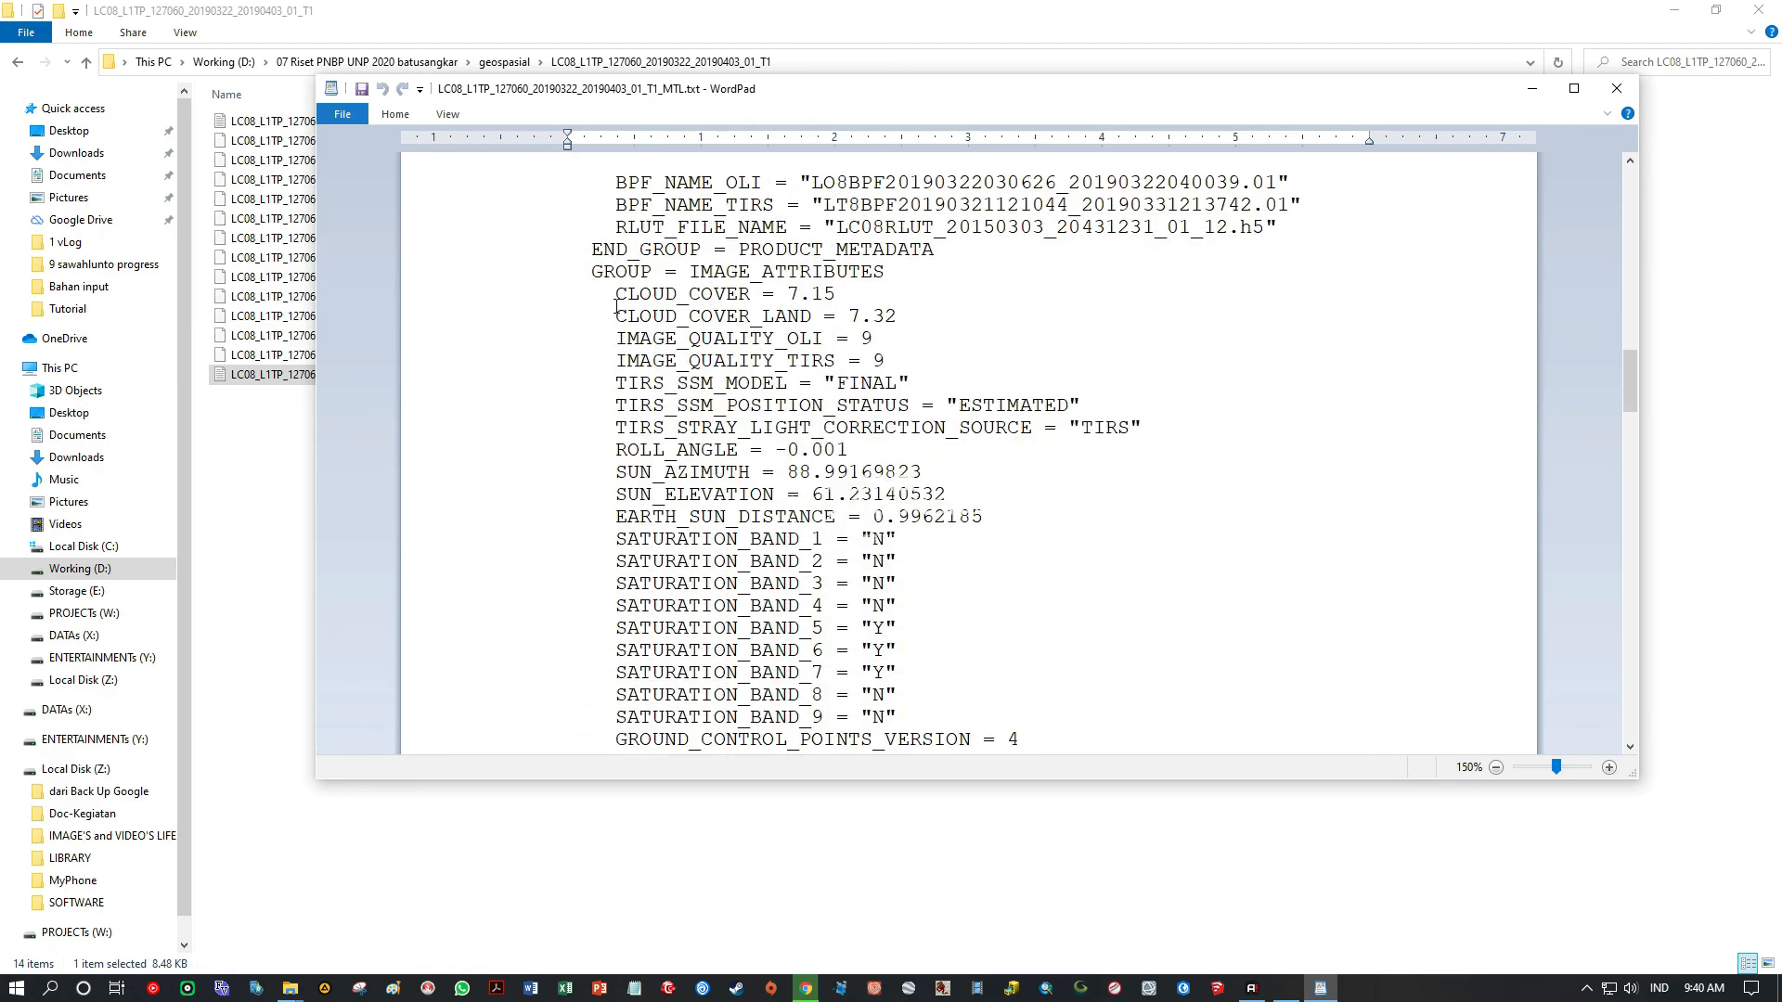
drag(616, 297, 852, 294)
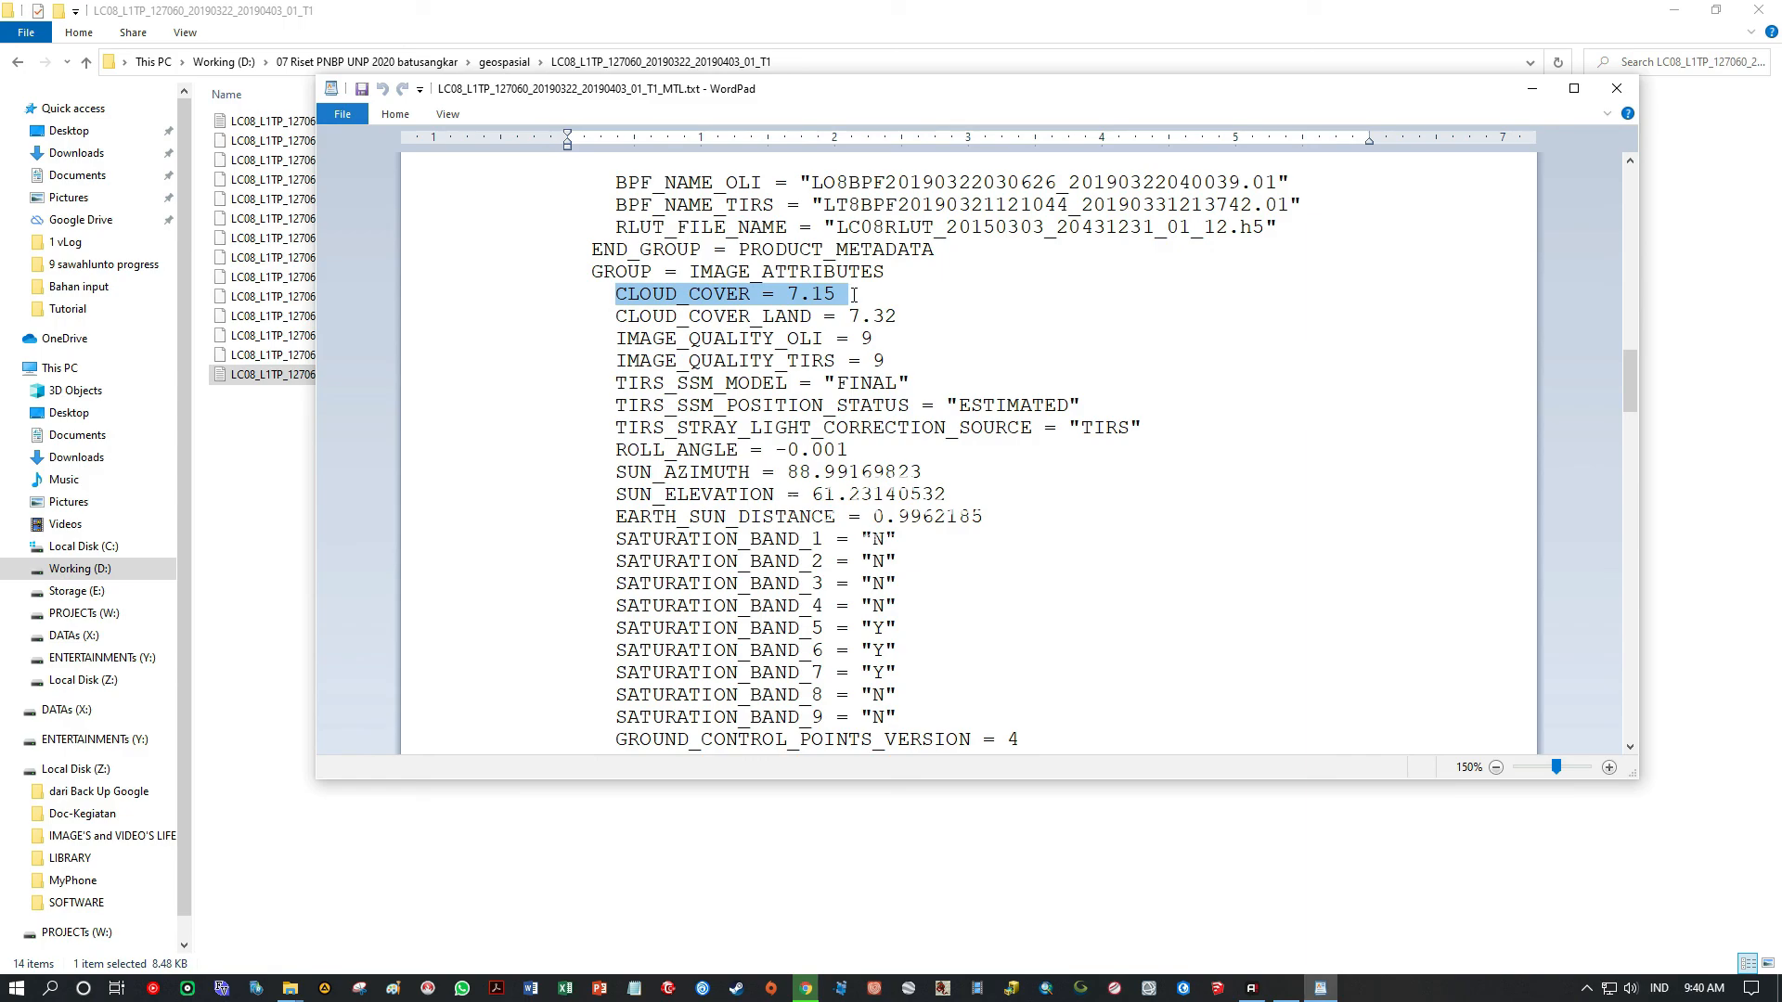
drag(616, 317, 898, 309)
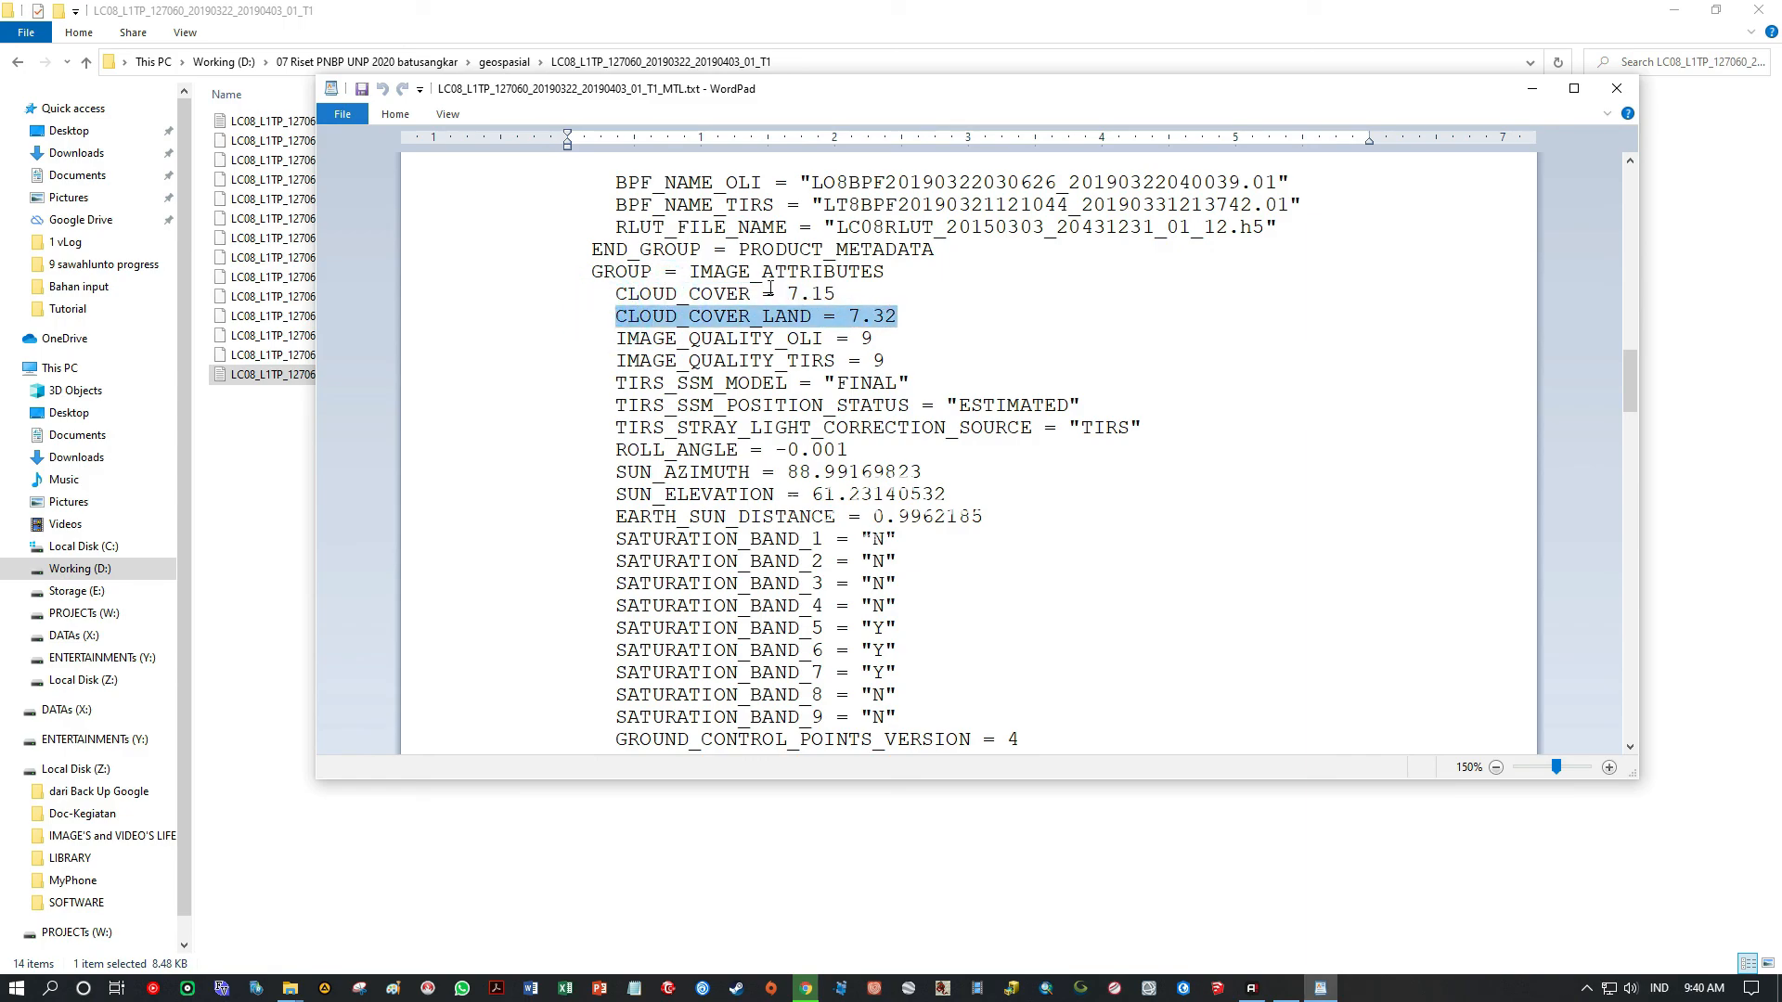
drag(769, 292, 900, 351)
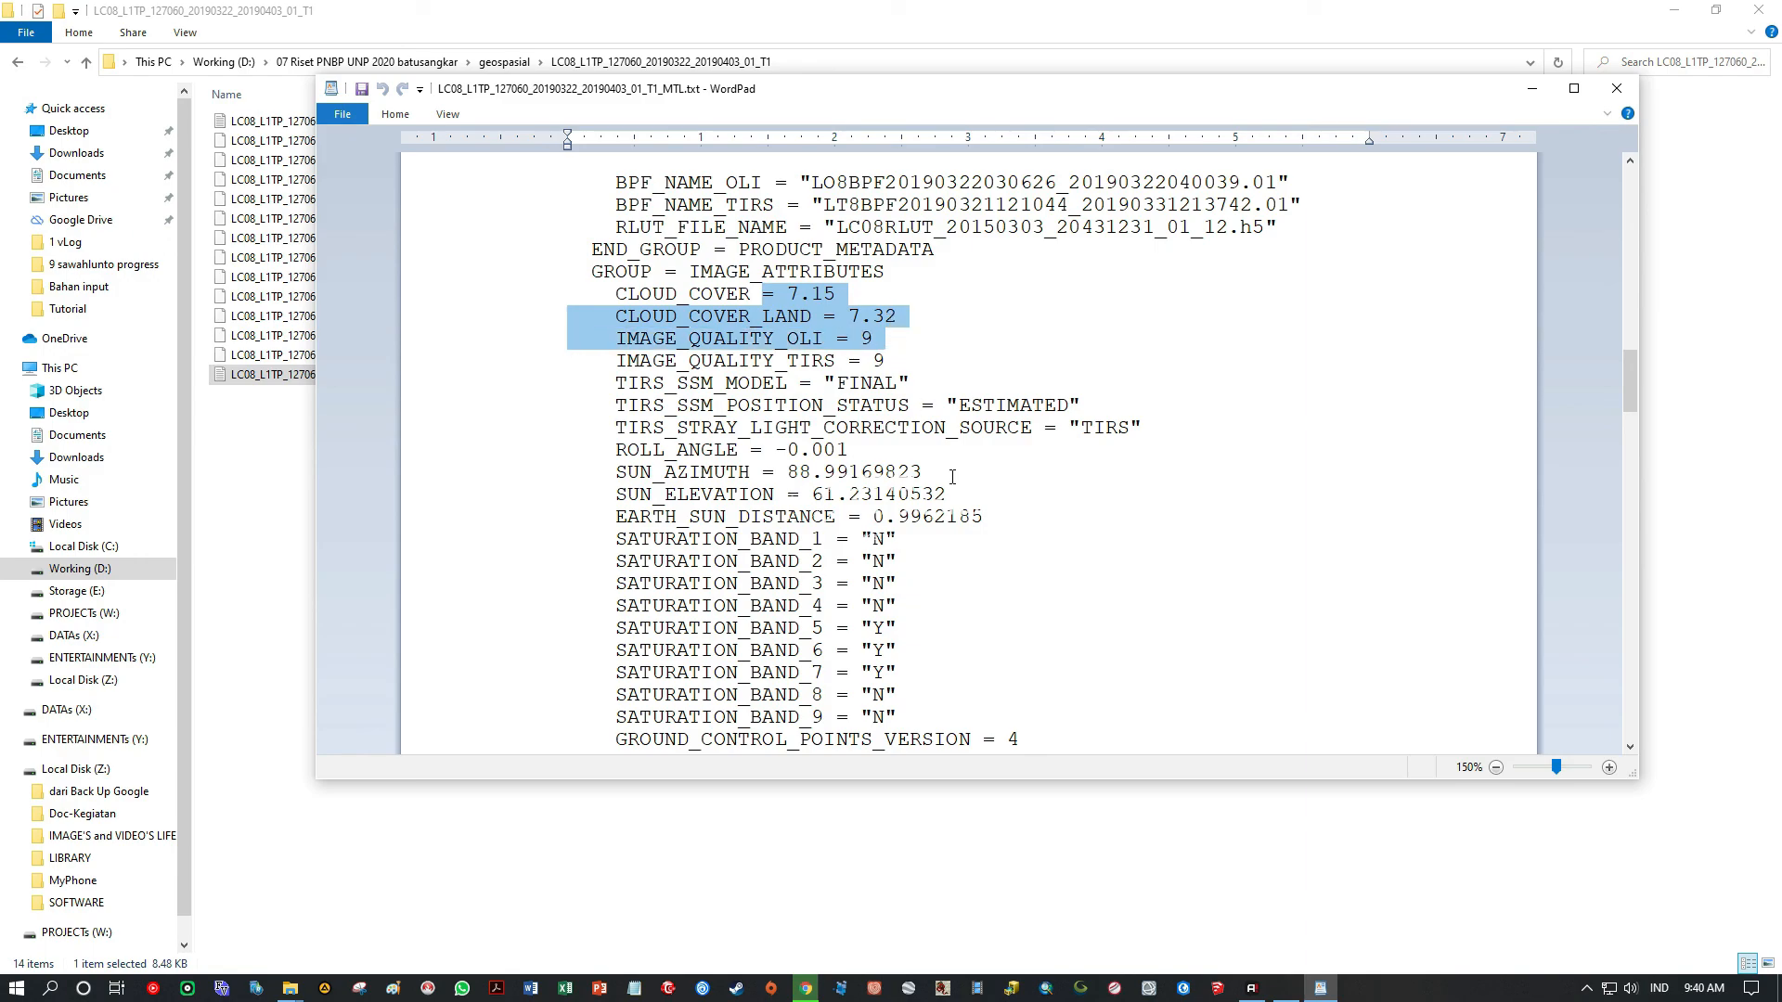
drag(619, 475, 947, 503)
- Examine the radiance, reflectance, pixel value, rescaling, thermal constant and projection groups through the end of the file, and return to its beginning
scroll(856, 449, down, 7)
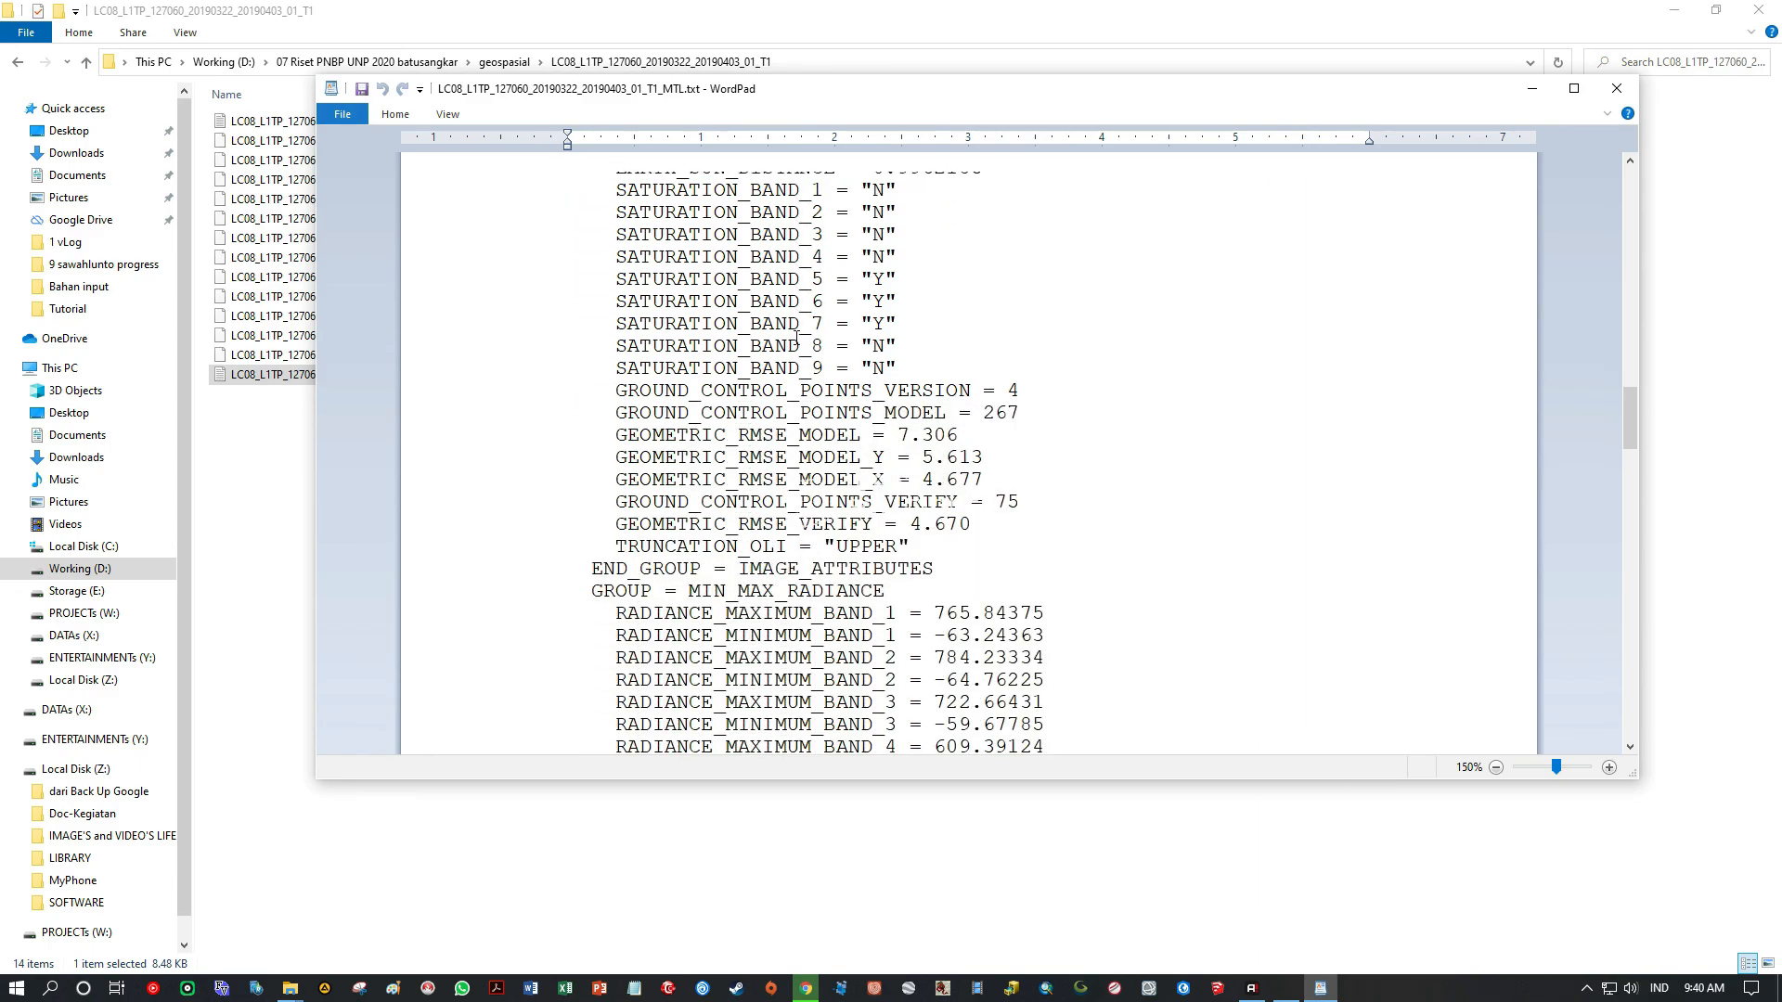
scroll(874, 419, down, 3)
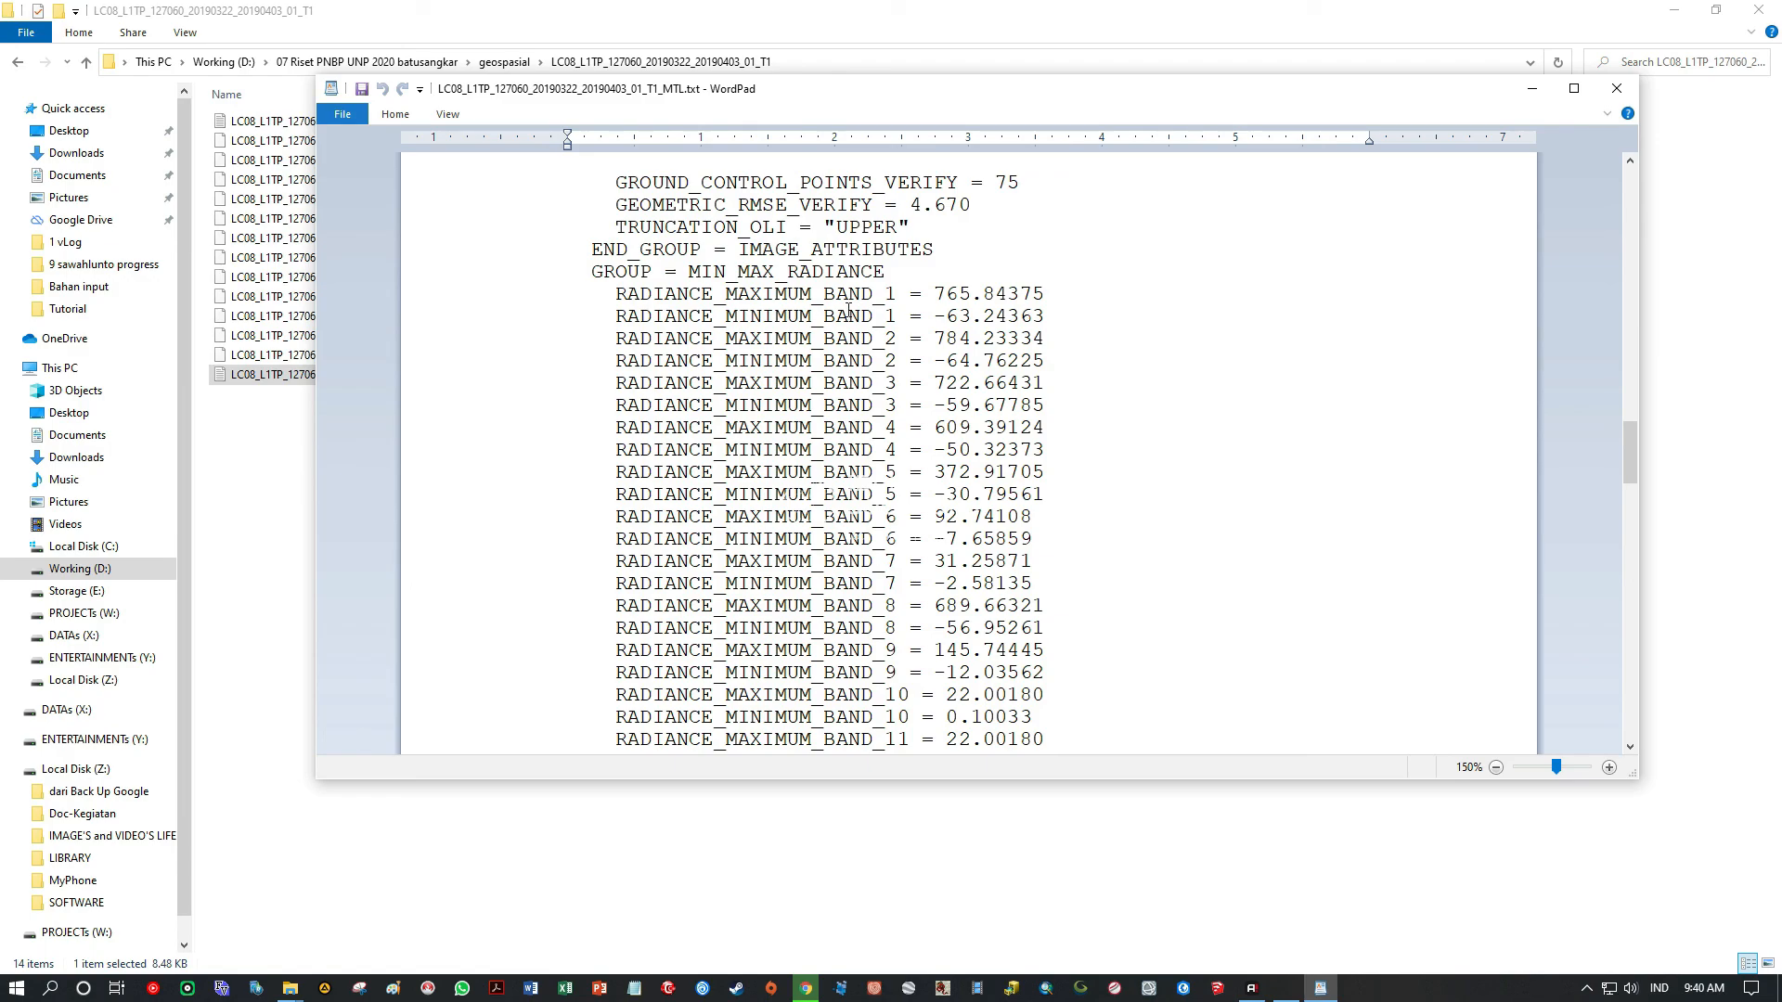
drag(649, 309, 715, 316)
scroll(769, 411, down, 9)
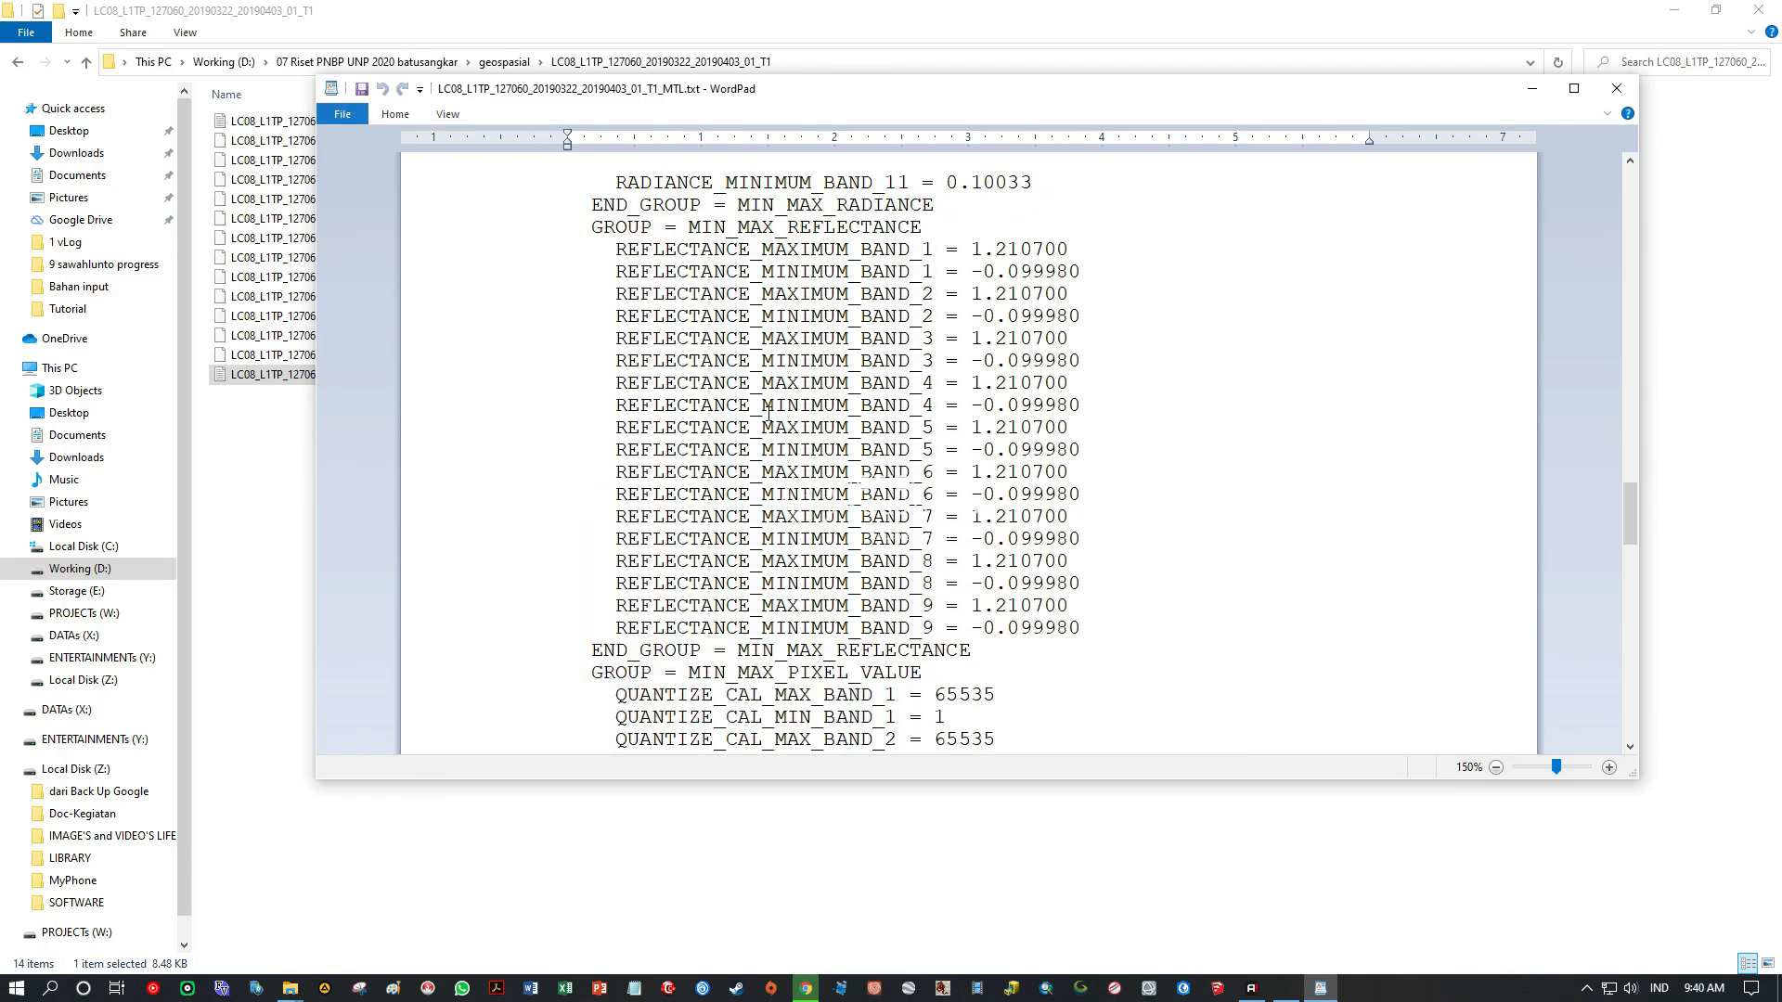
scroll(666, 380, down, 16)
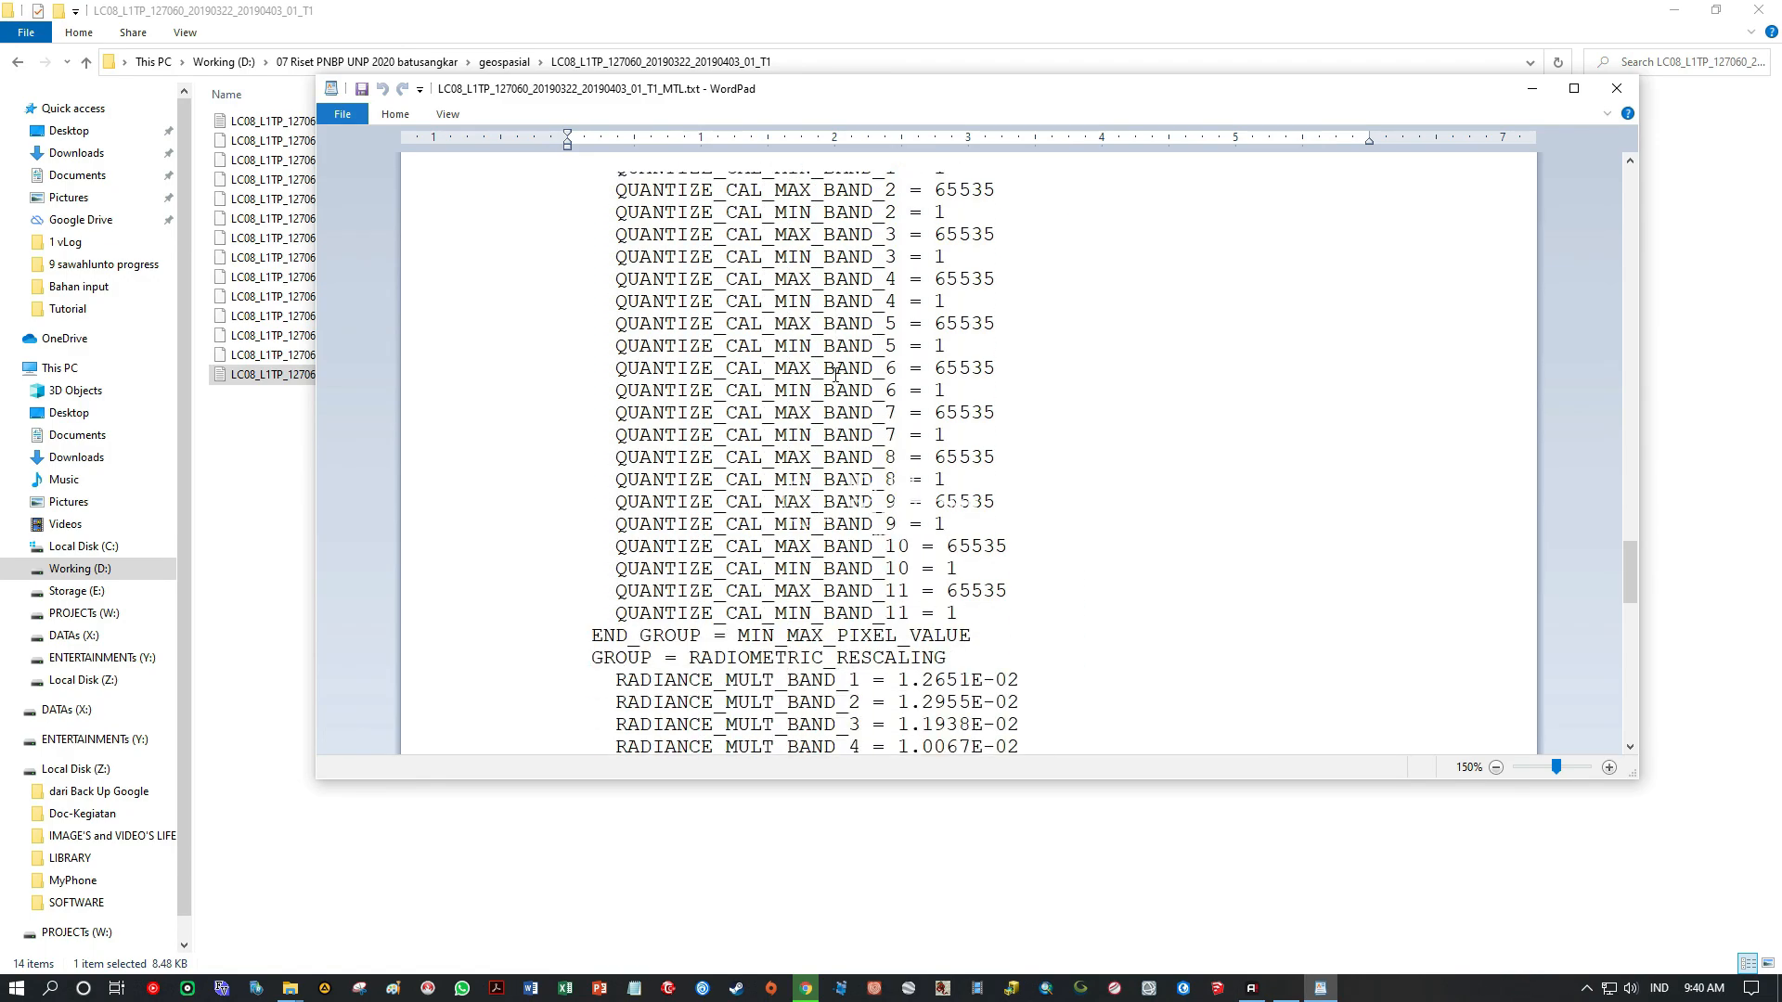
scroll(837, 375, down, 11)
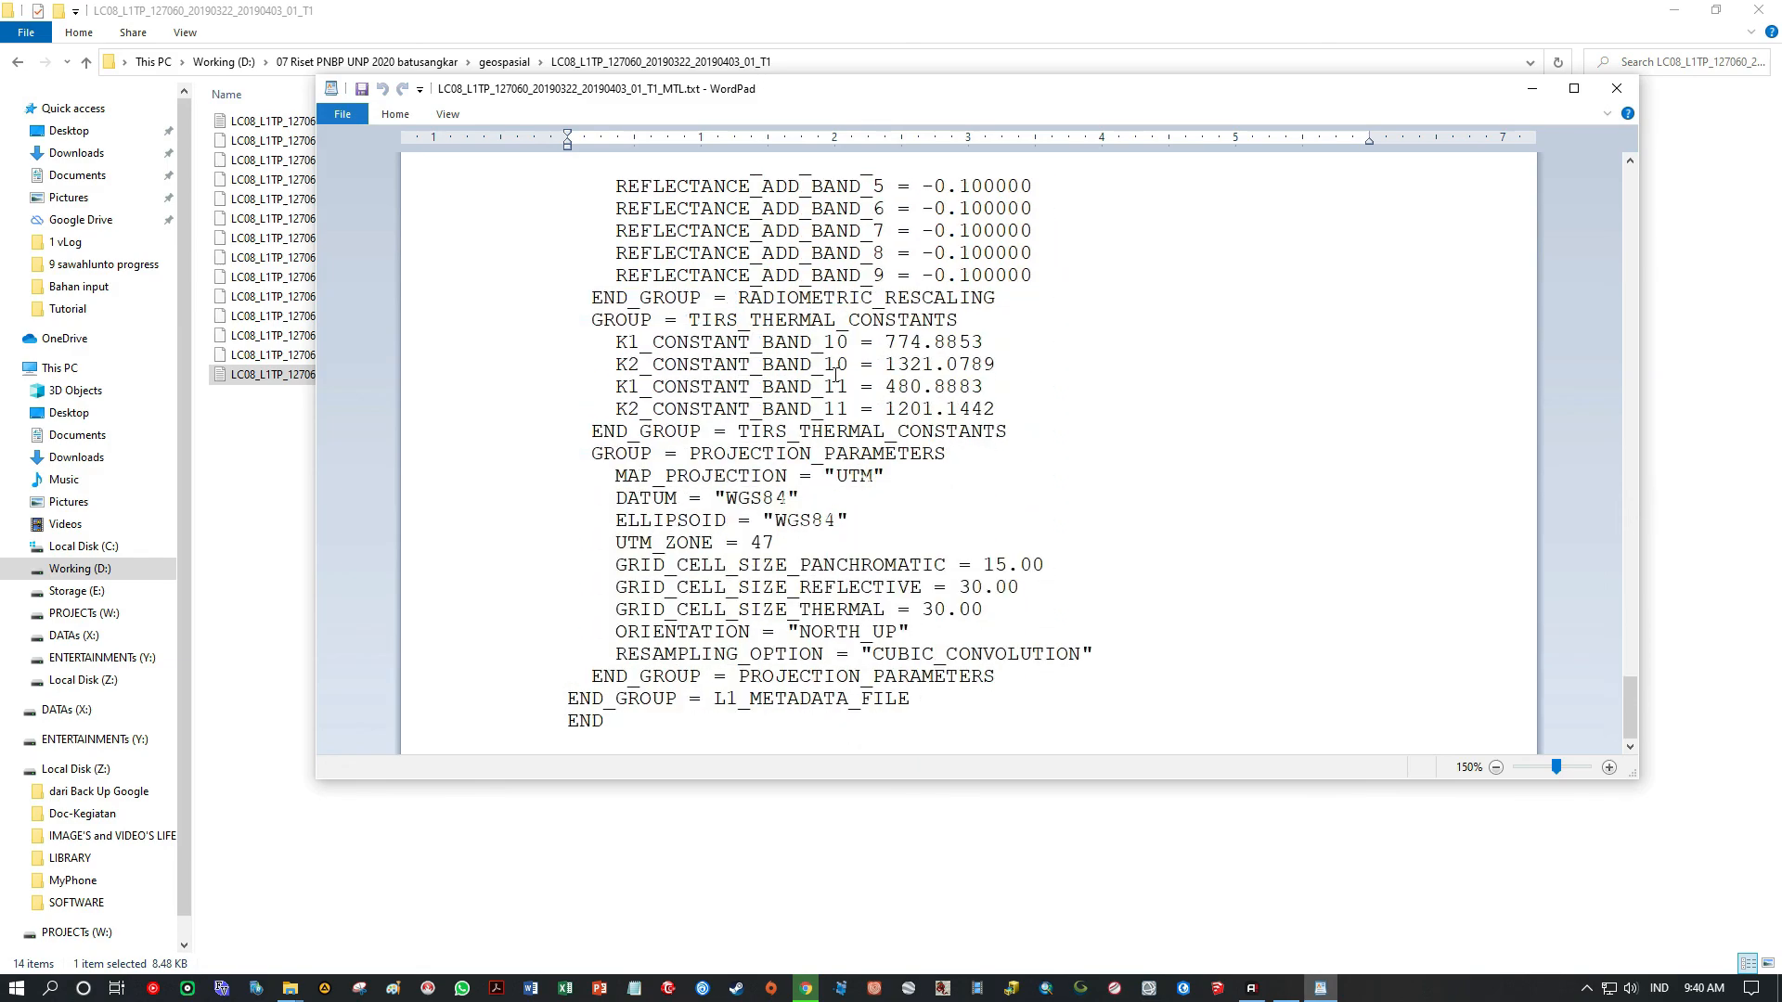
scroll(835, 375, up, 20)
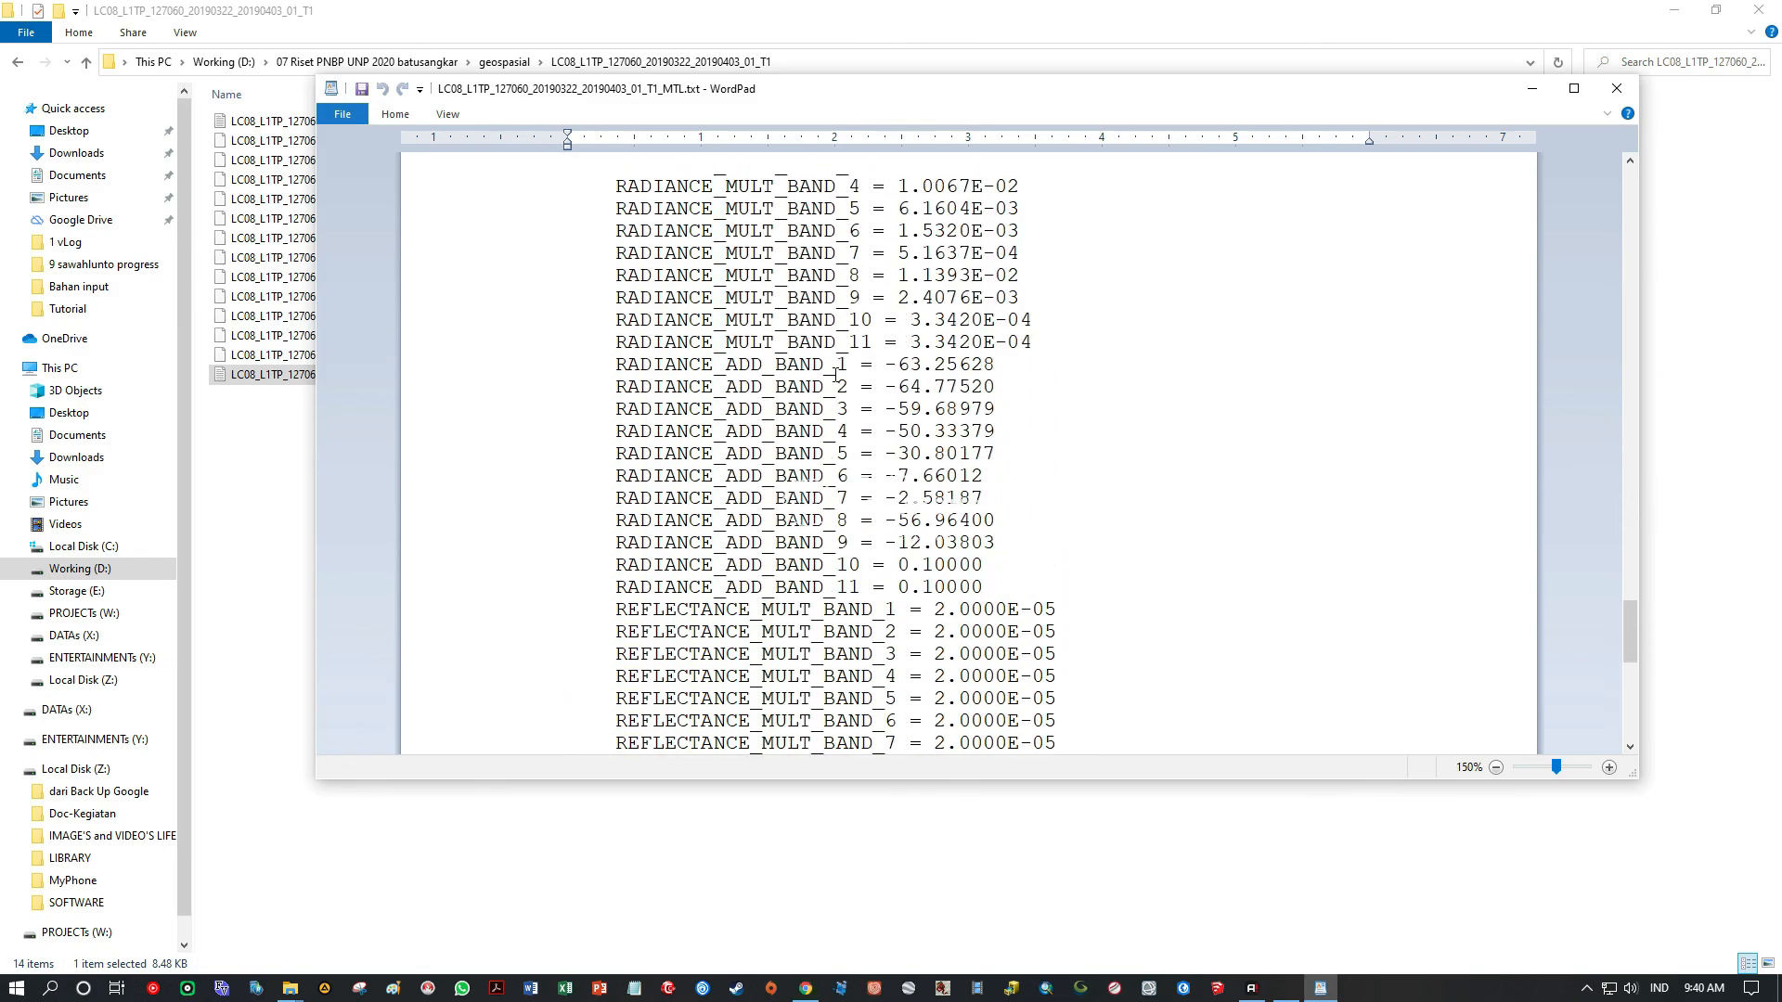
scroll(833, 370, up, 20)
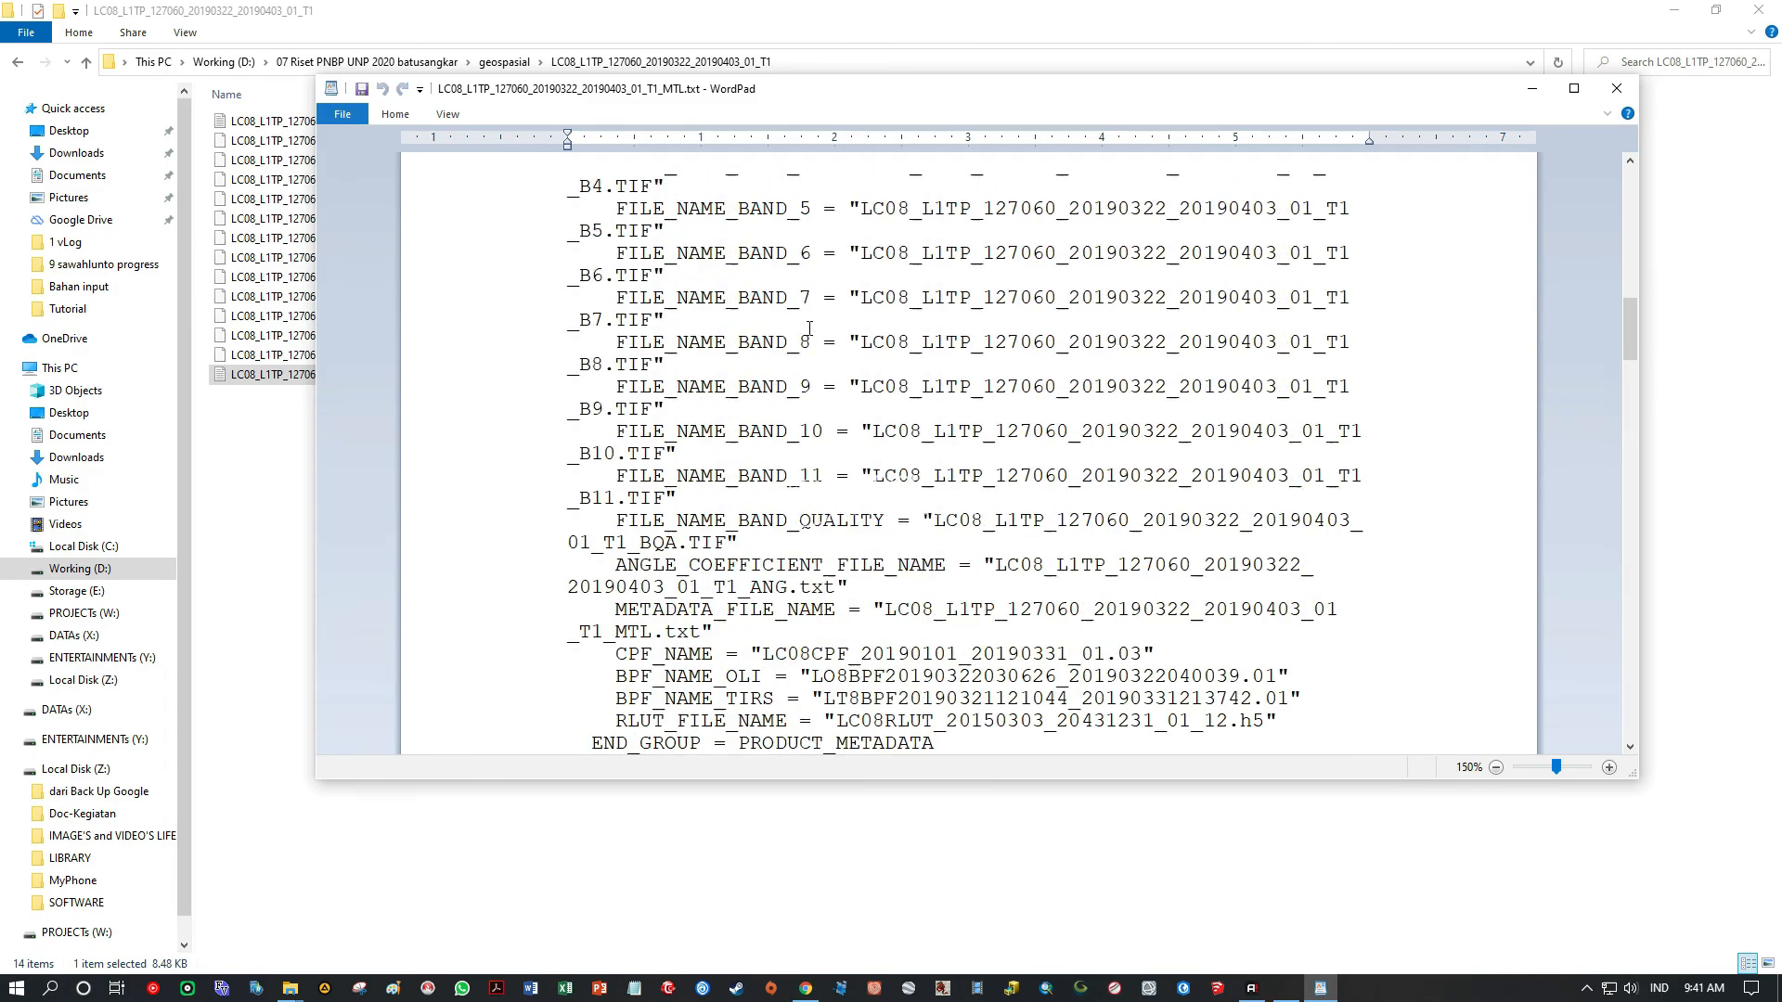
scroll(803, 322, up, 8)
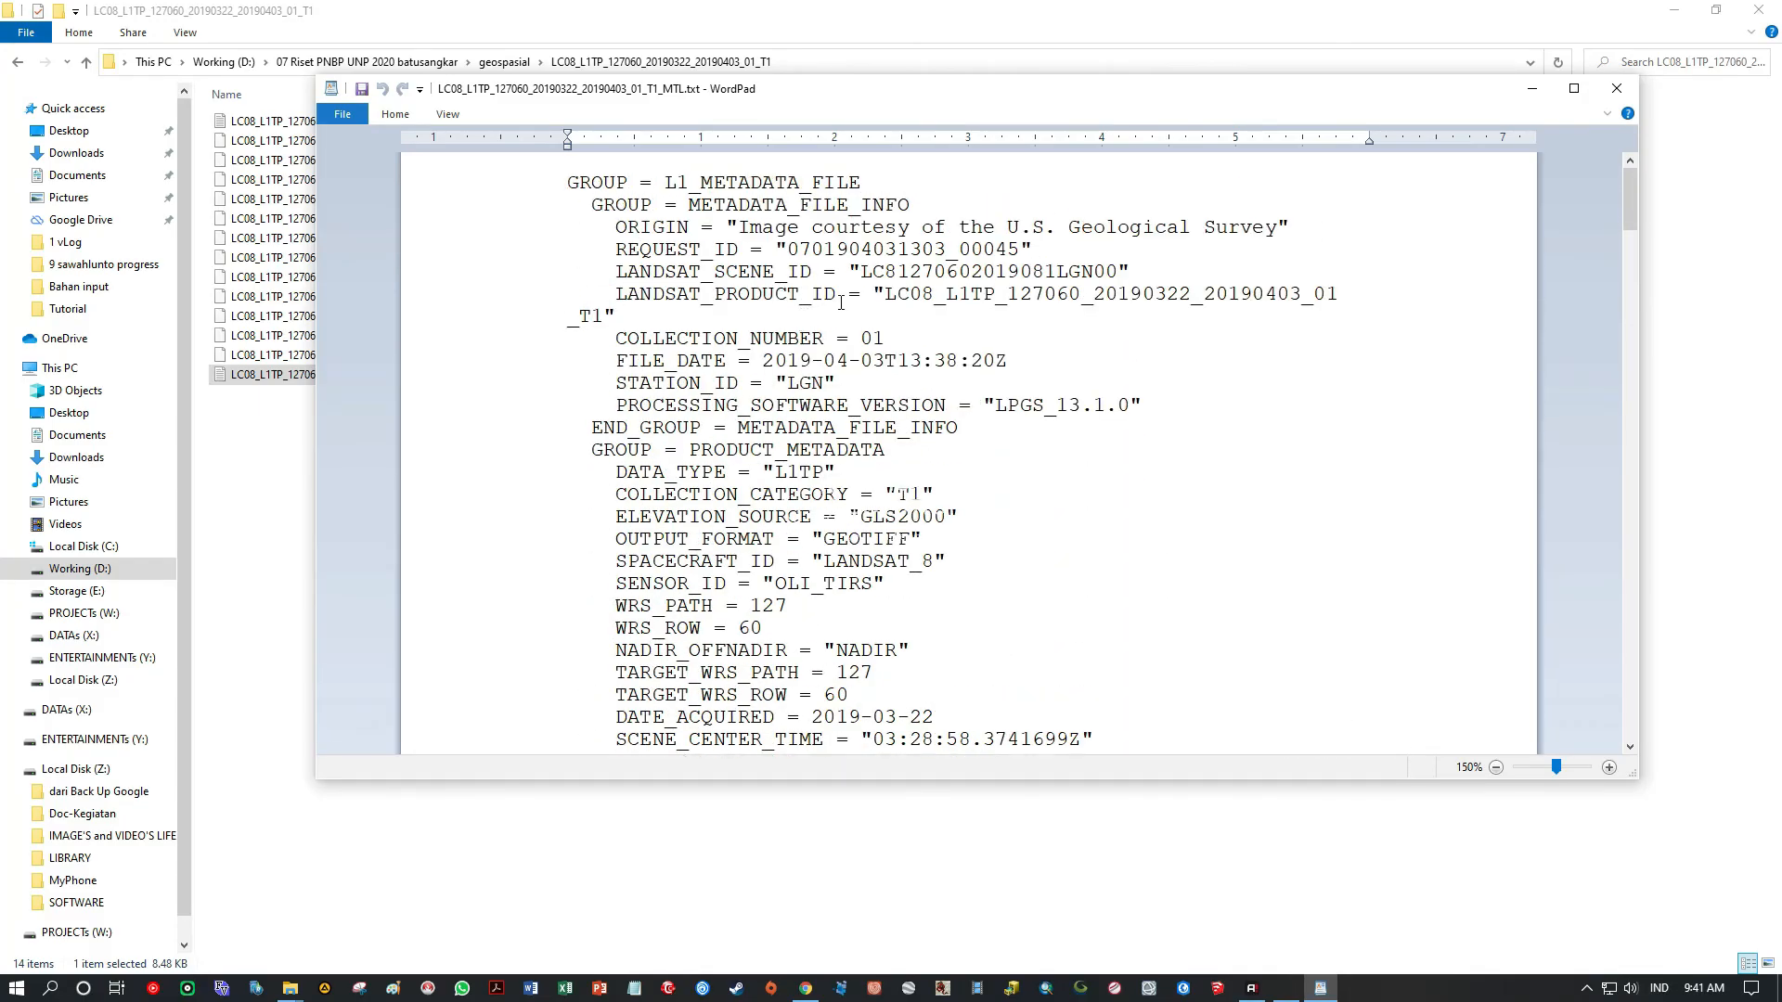